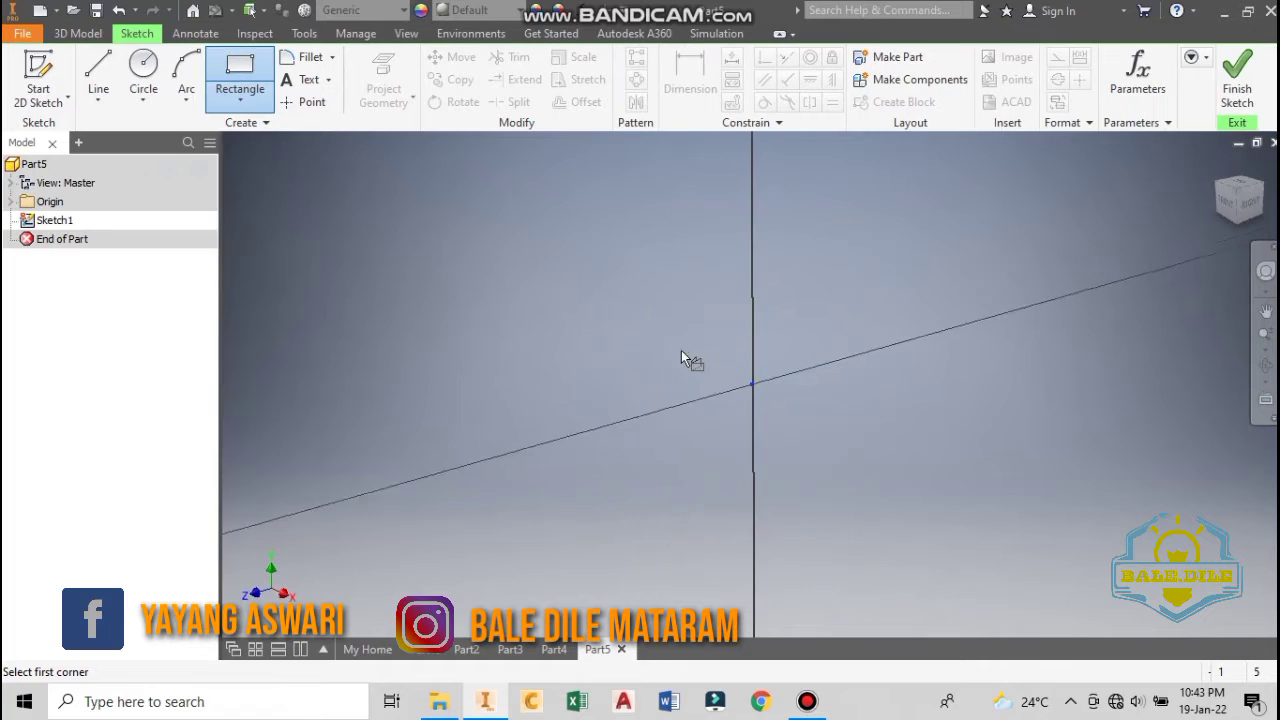
- Sketch a two-point rectangle just left of the vertical axis and set its width to 30 mm
click(547, 267)
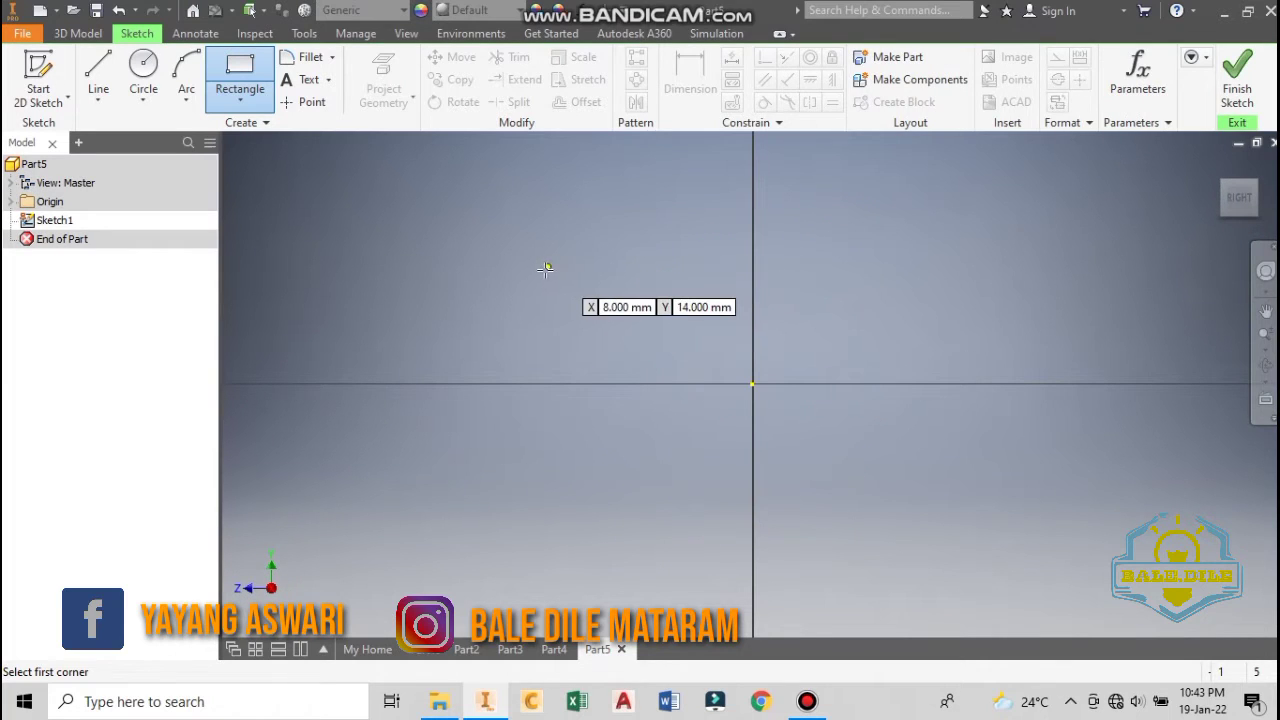
click(738, 398)
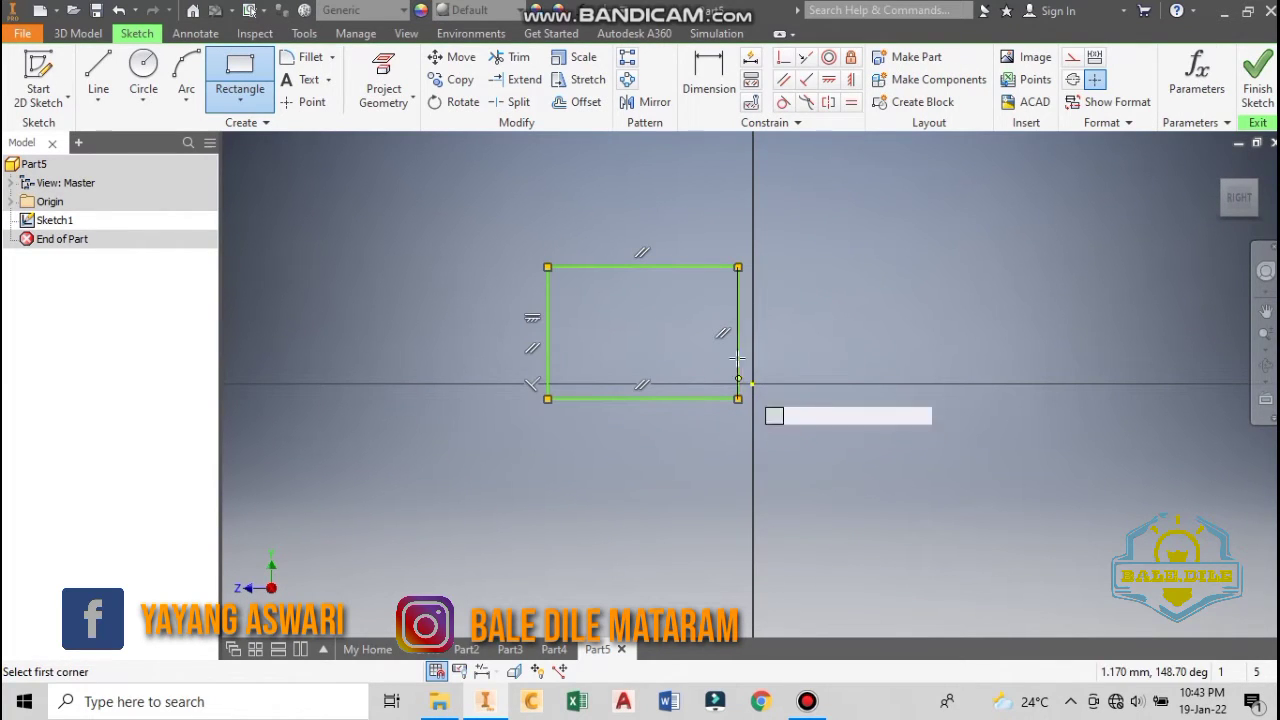
click(712, 88)
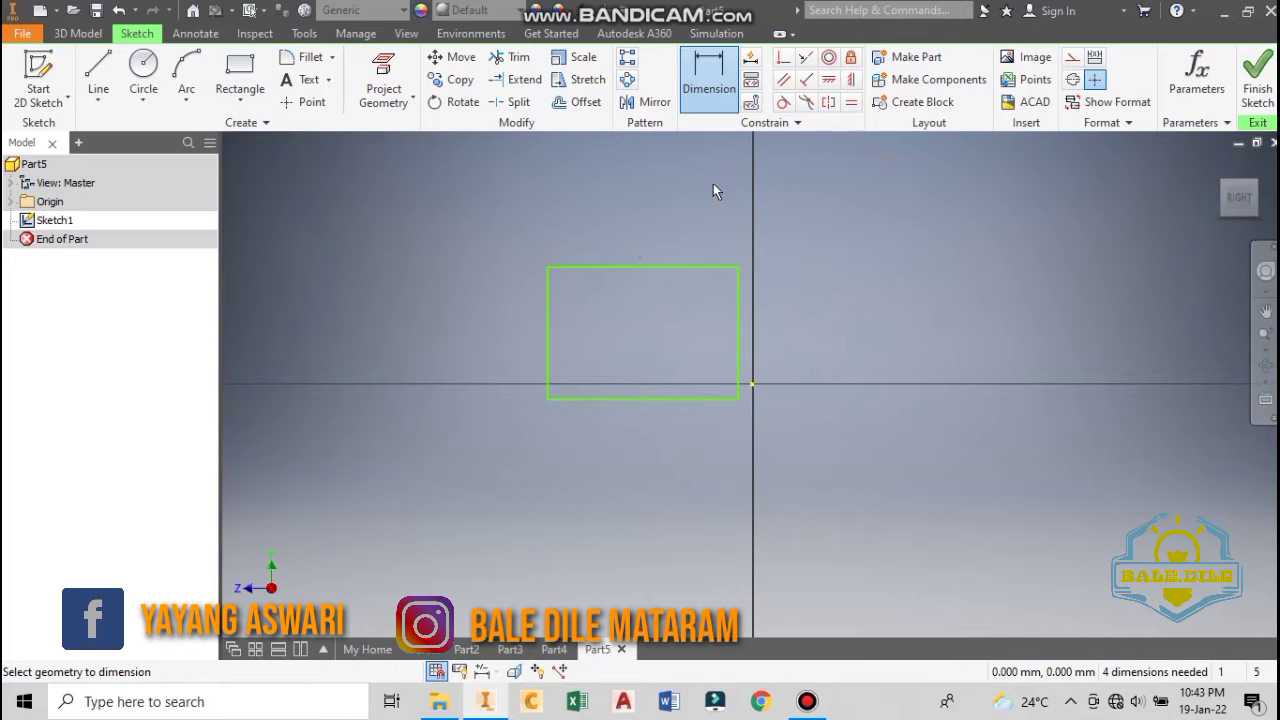
click(691, 245)
click(648, 225)
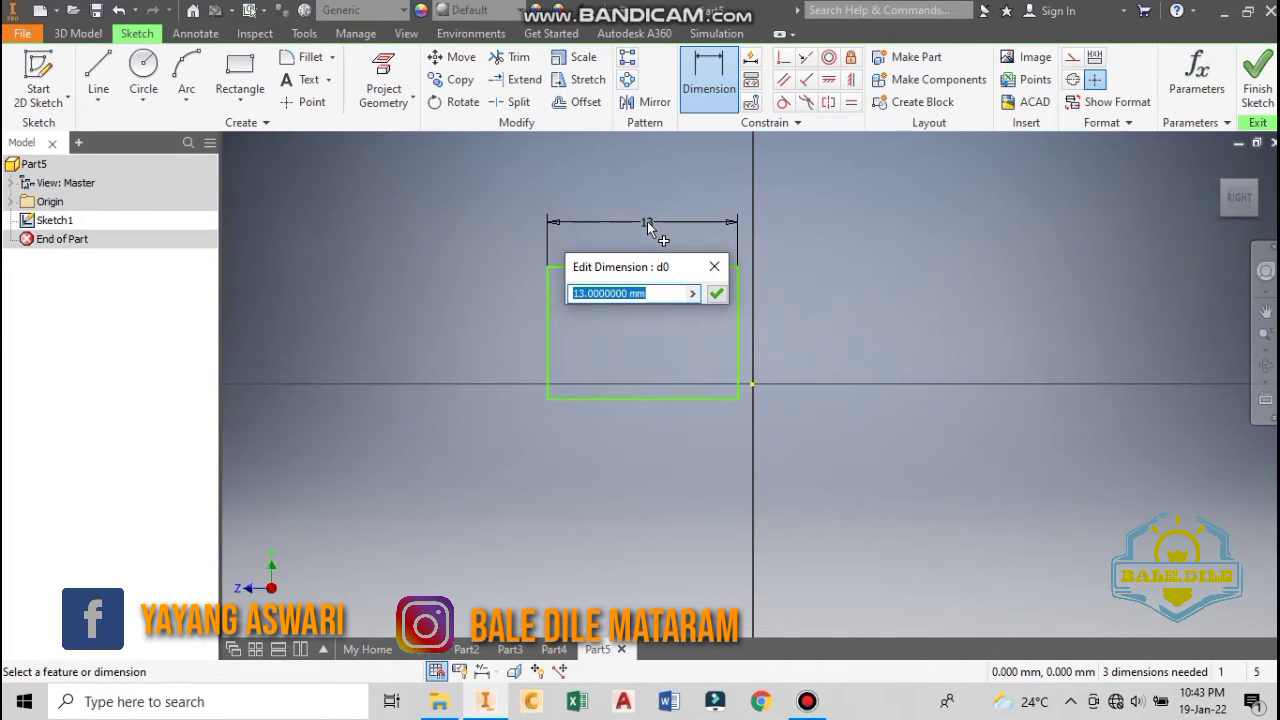
text(3)
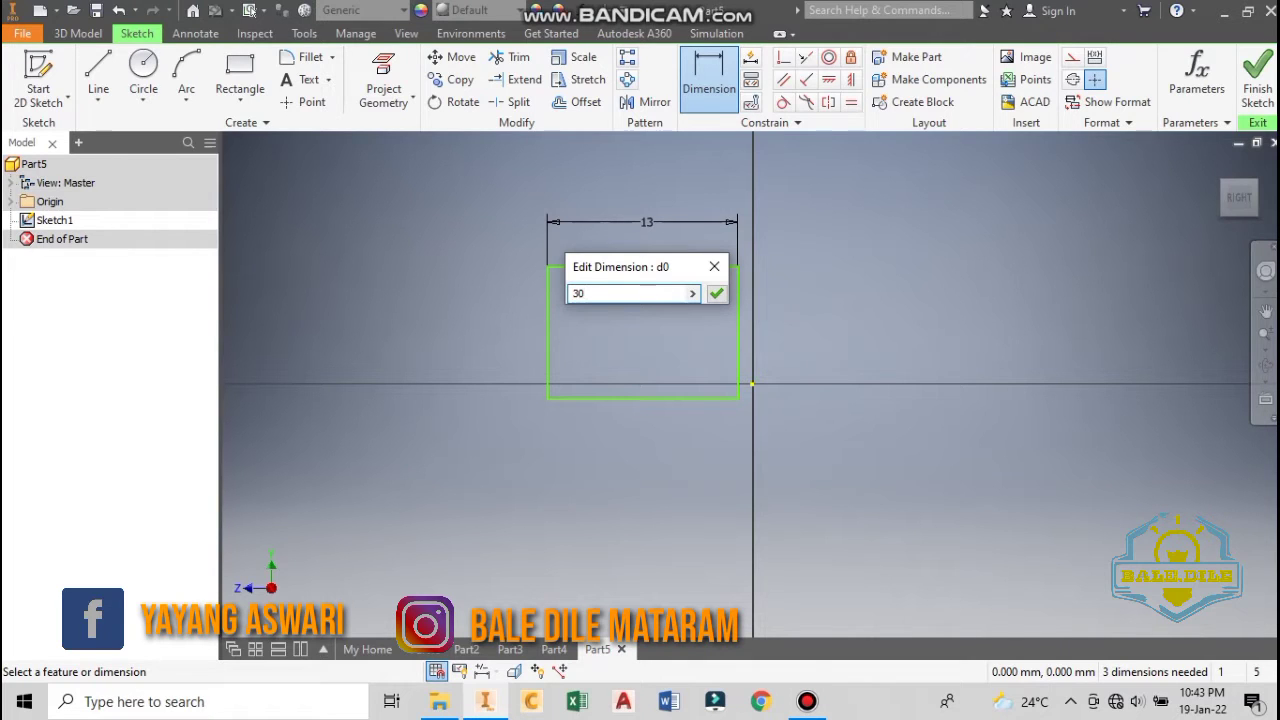
text(0)
key(Return)
- Dimension the rectangle's left edge and set its height to 20 mm
key(F2)
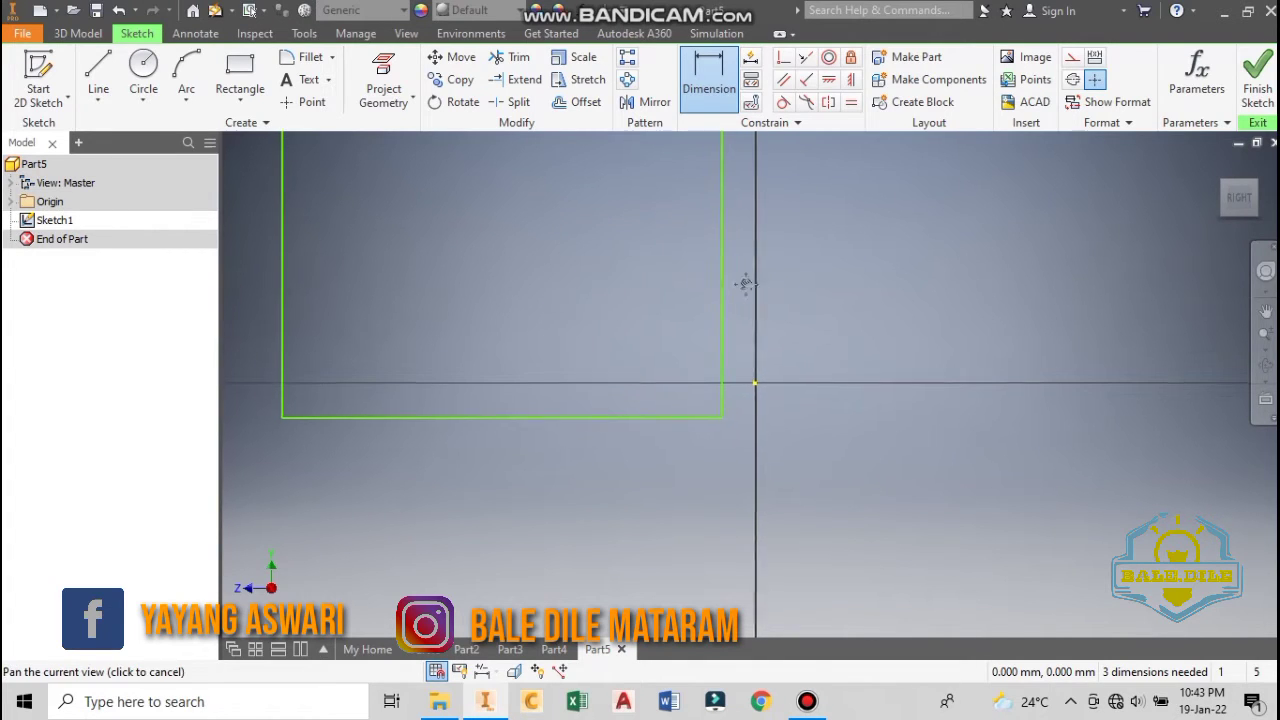
drag(743, 283, 891, 413)
click(425, 305)
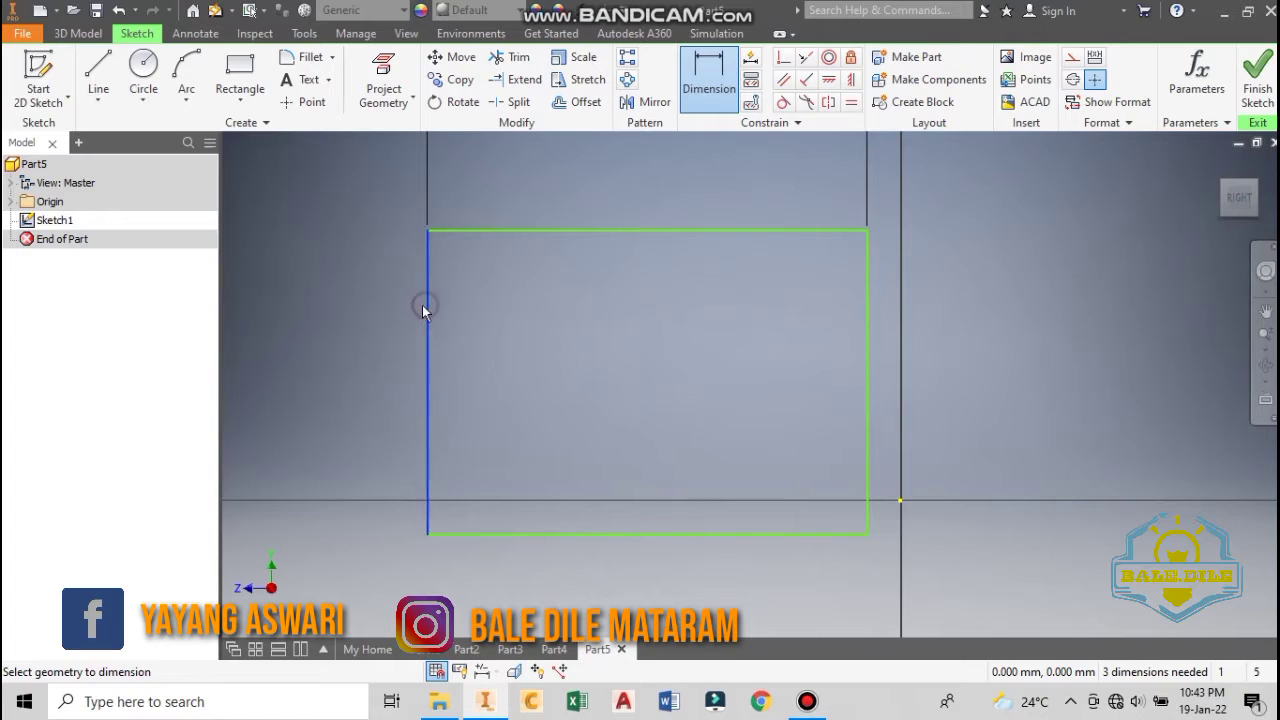
click(396, 305)
text(2)
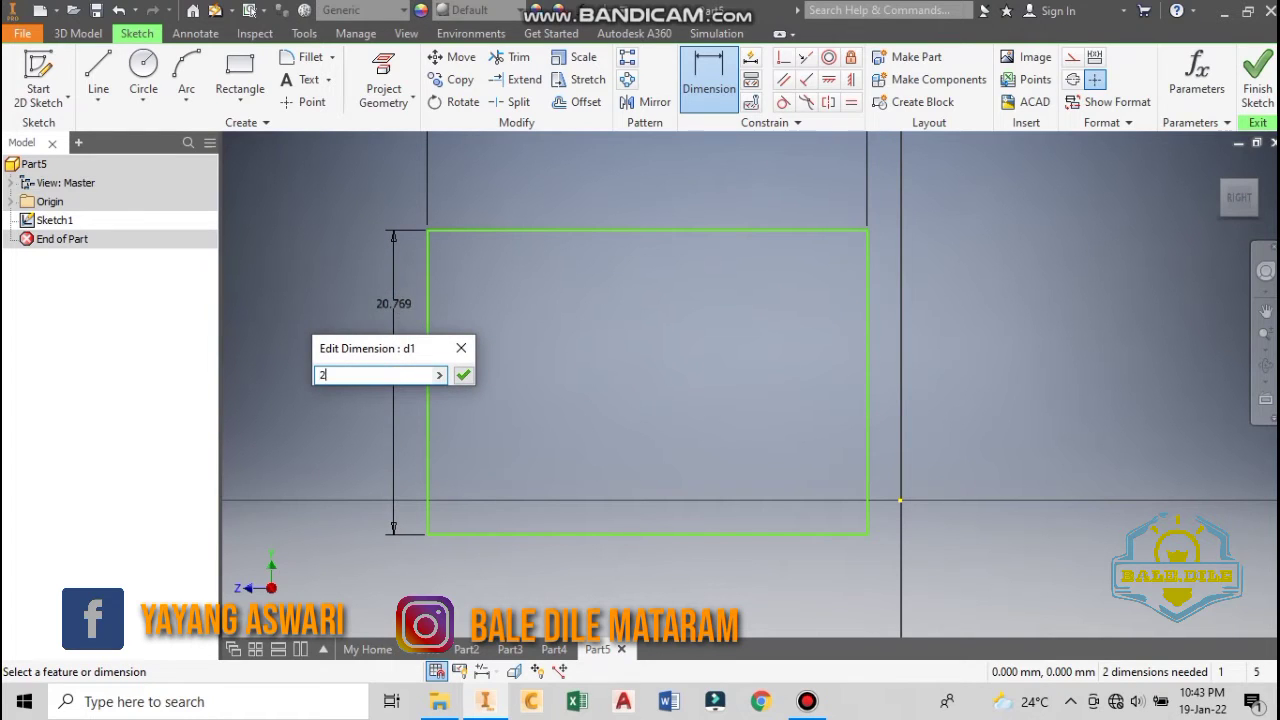
text(0)
key(Return)
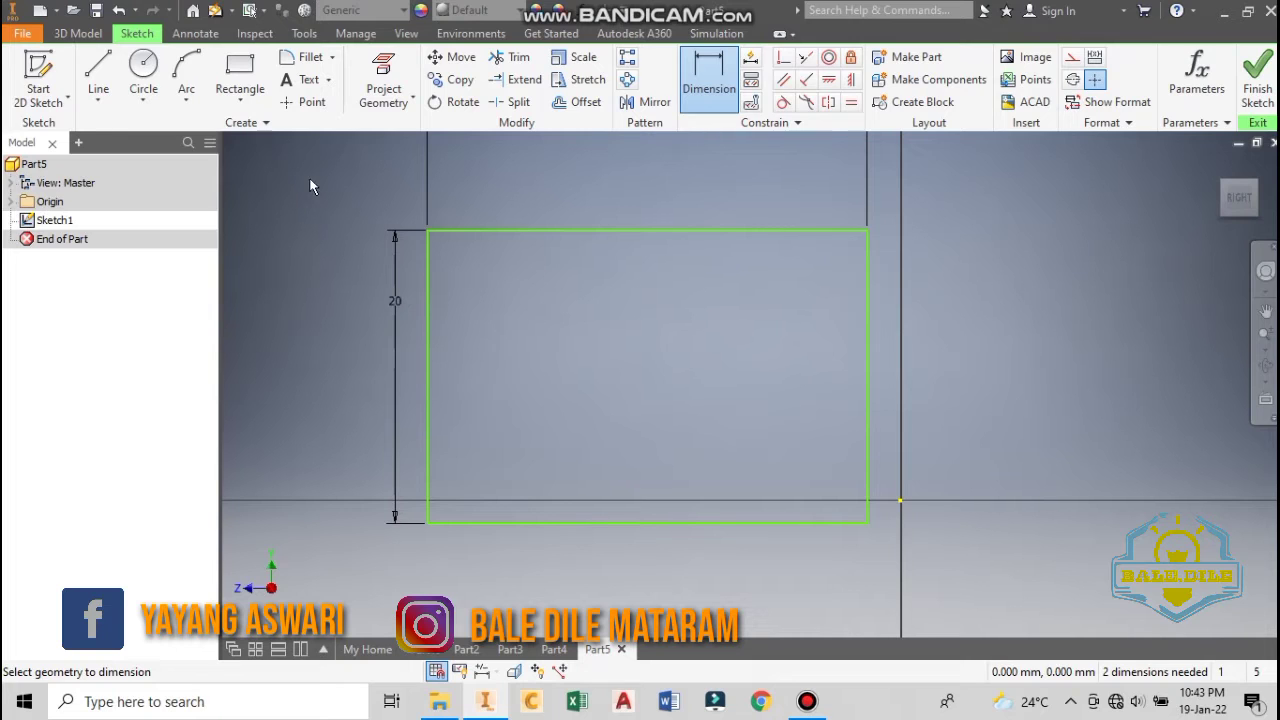
- Draw a 2 mm line straight down the rectangle's left edge from its upper-left corner
click(186, 78)
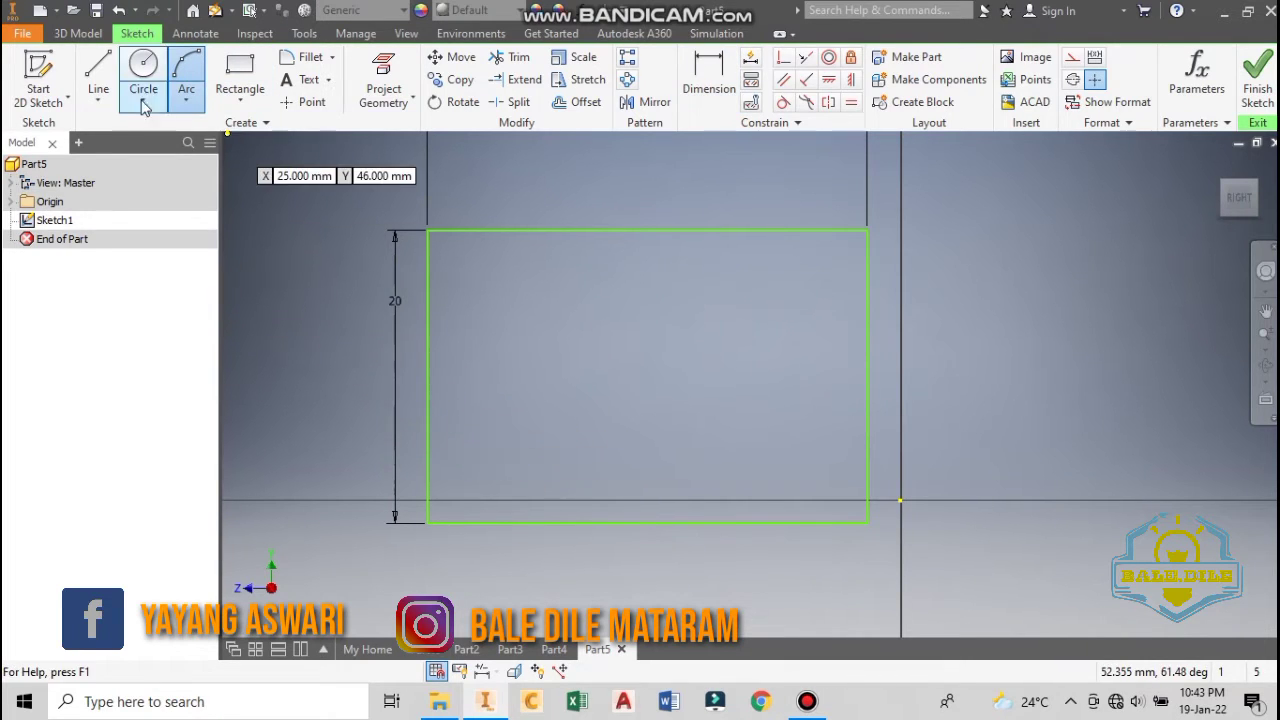
click(98, 76)
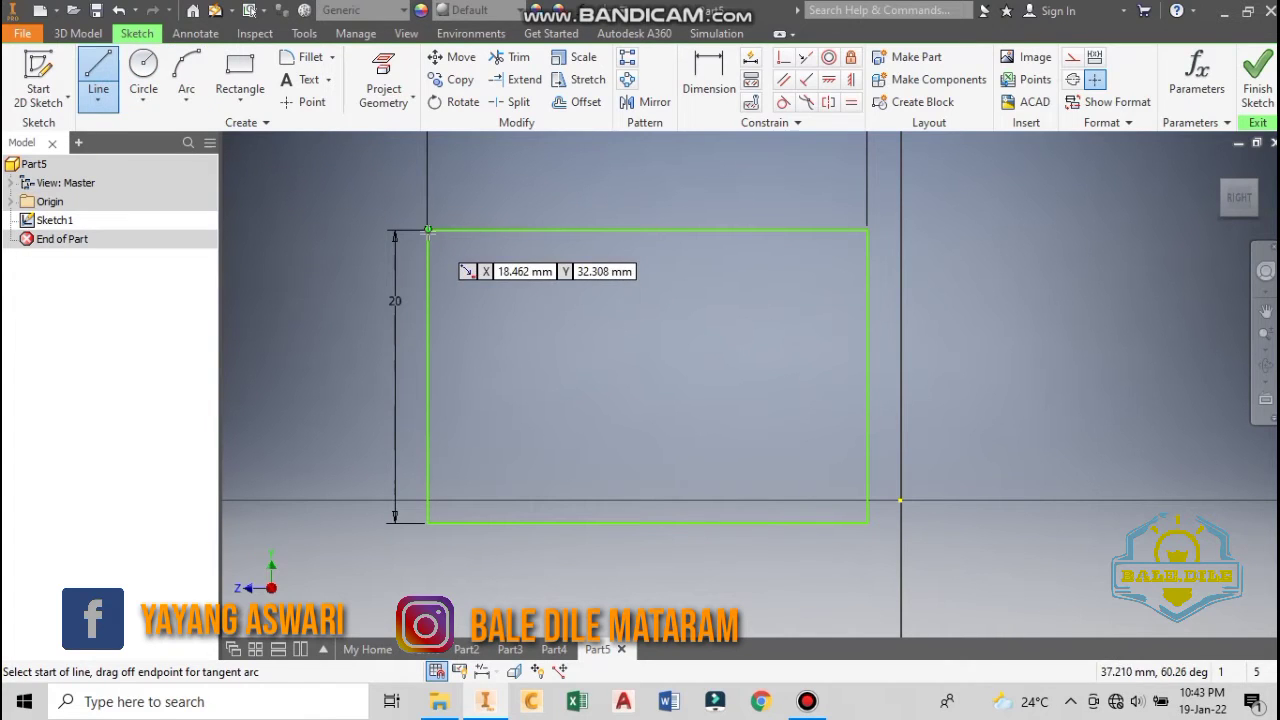
click(428, 237)
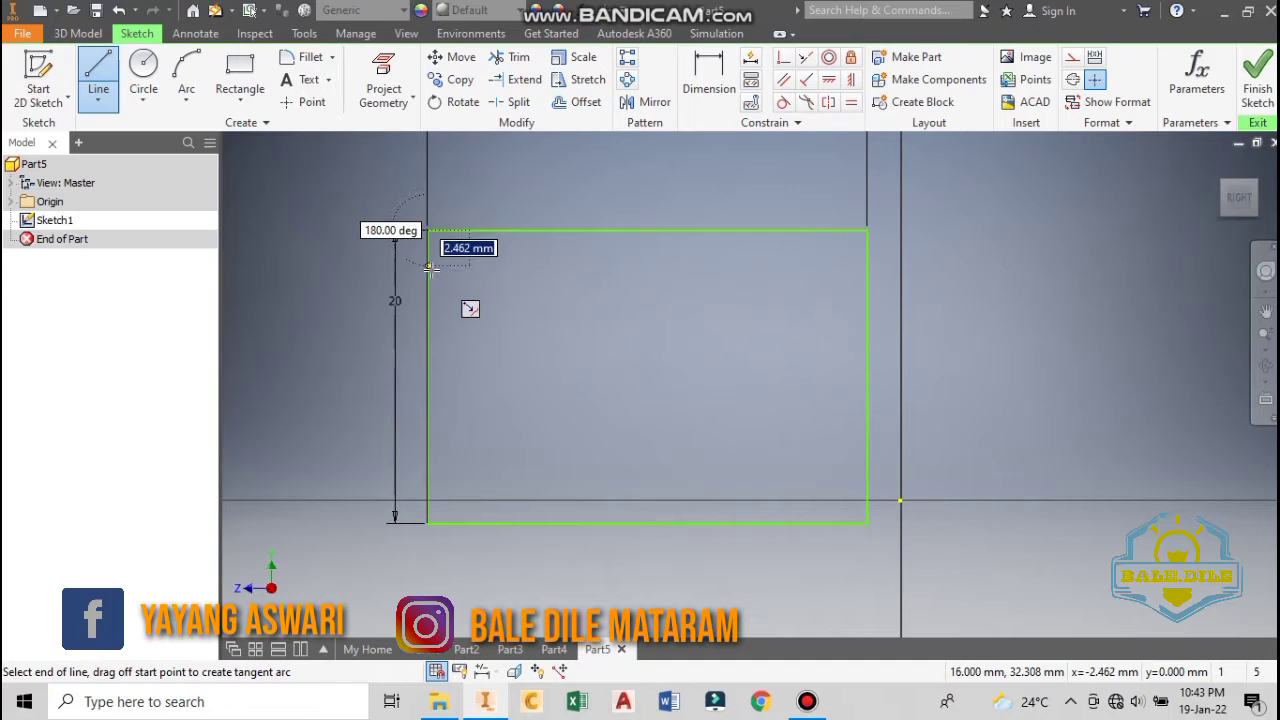
text(2)
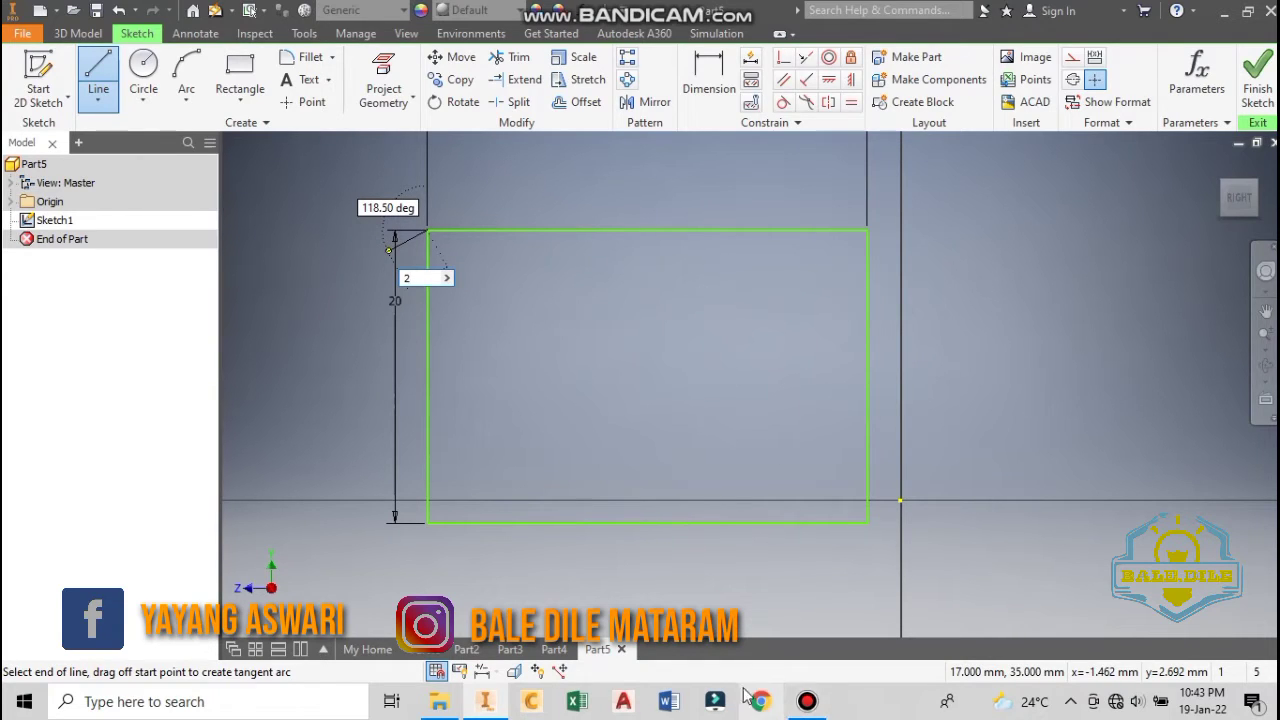
key(BackSpace)
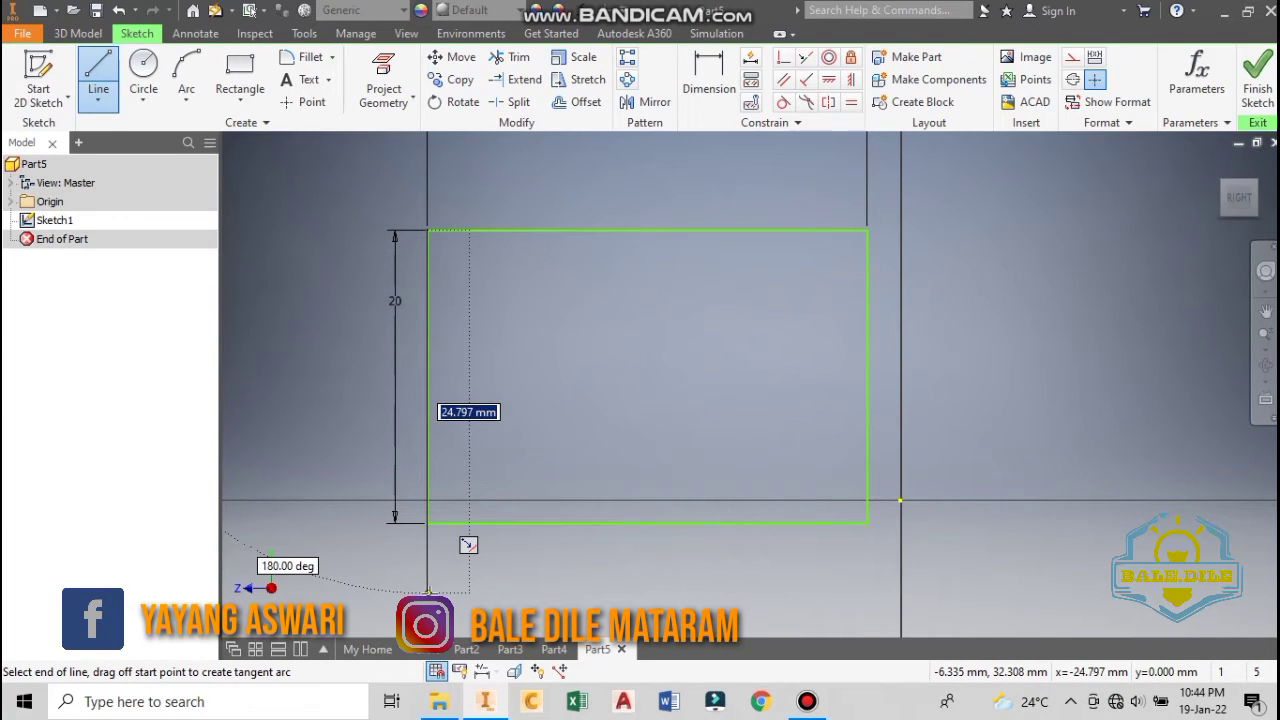
text(2)
key(Return)
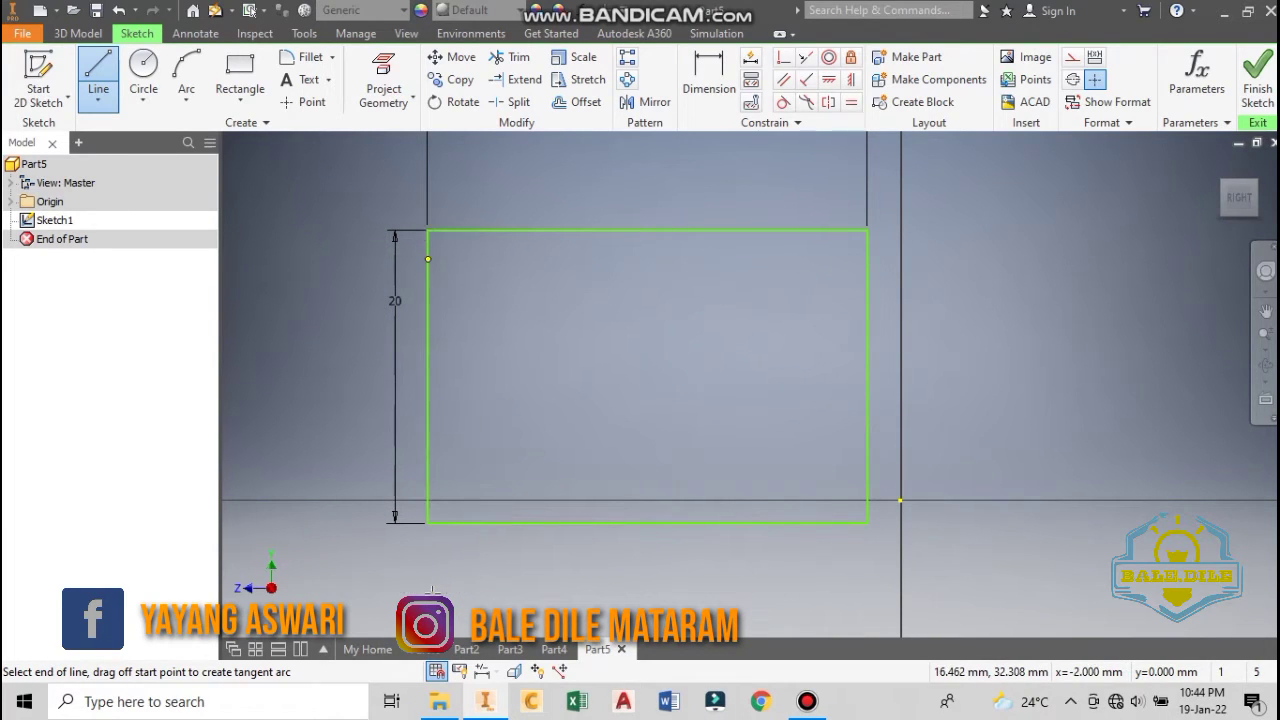
key(Escape)
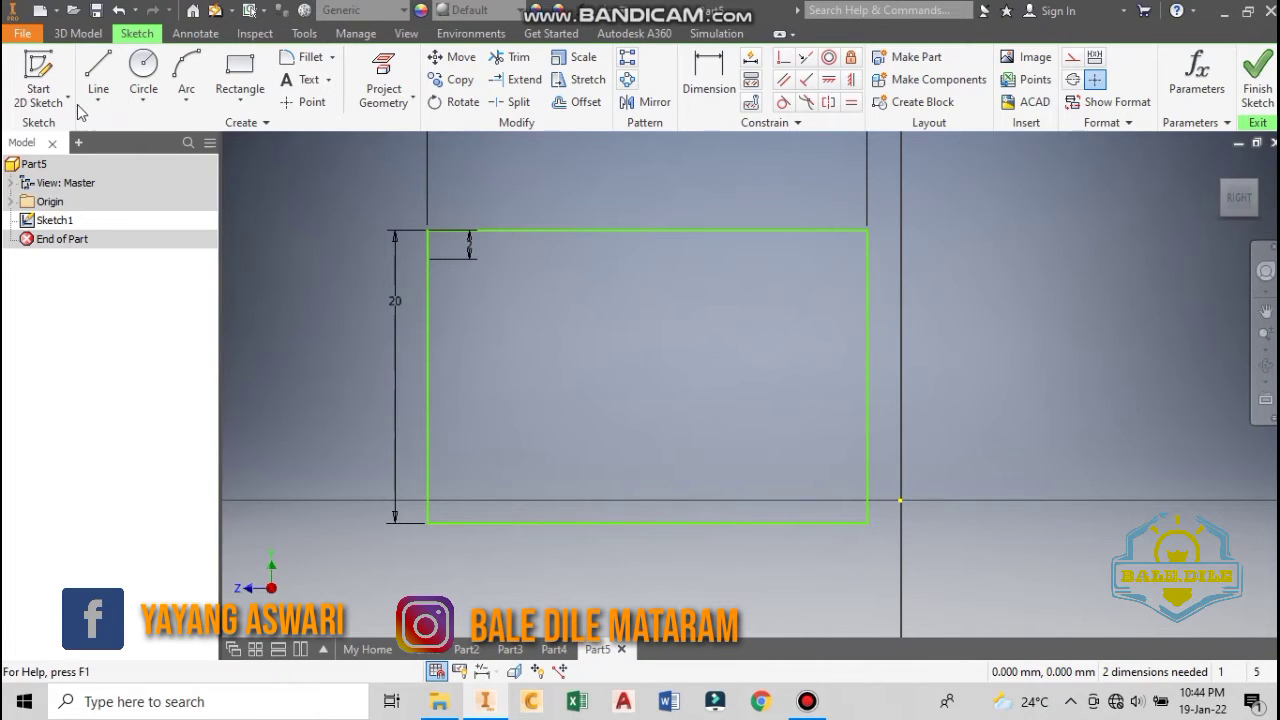
- Draw a 10 mm line straight up the rectangle's left edge from its lower-left corner
click(98, 80)
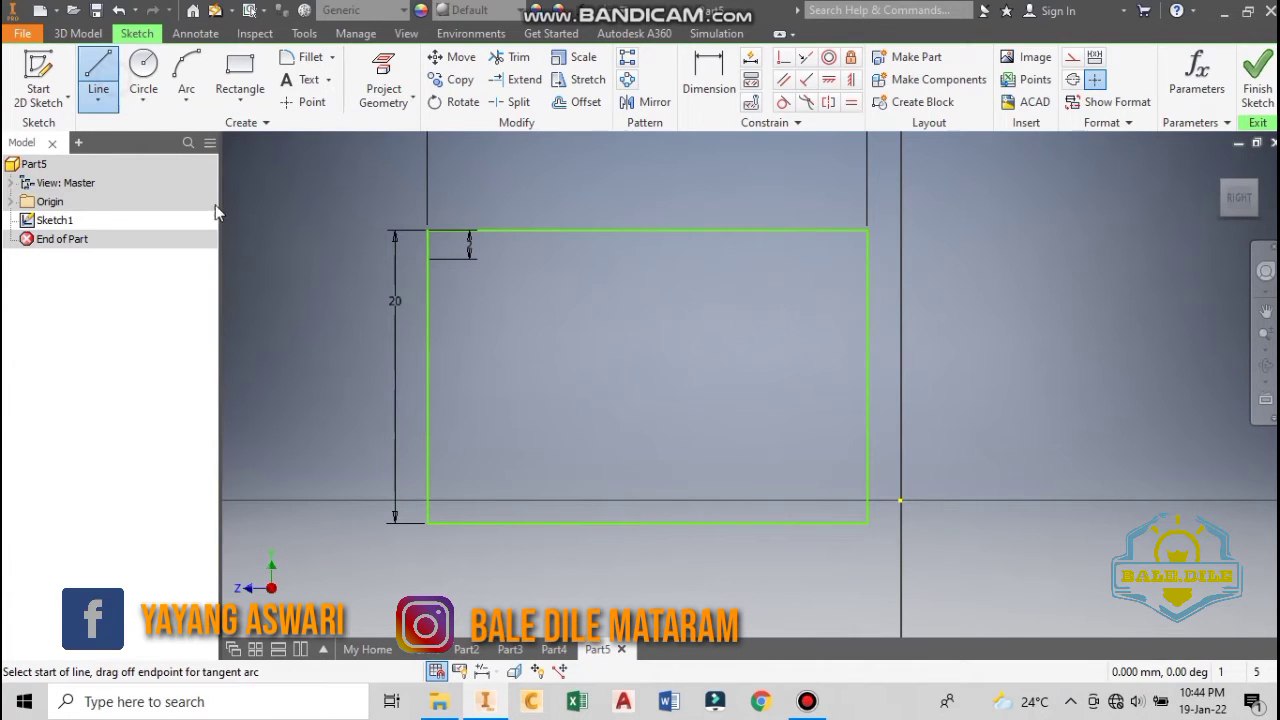
click(427, 521)
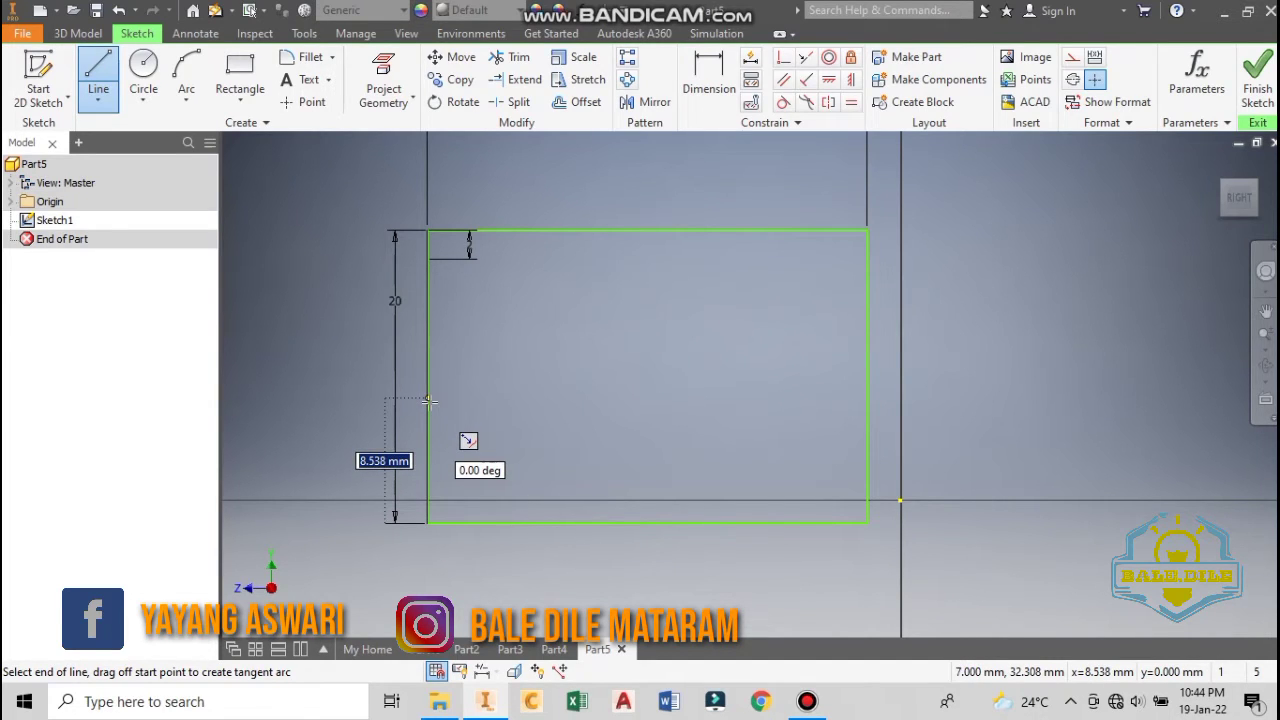
text(10)
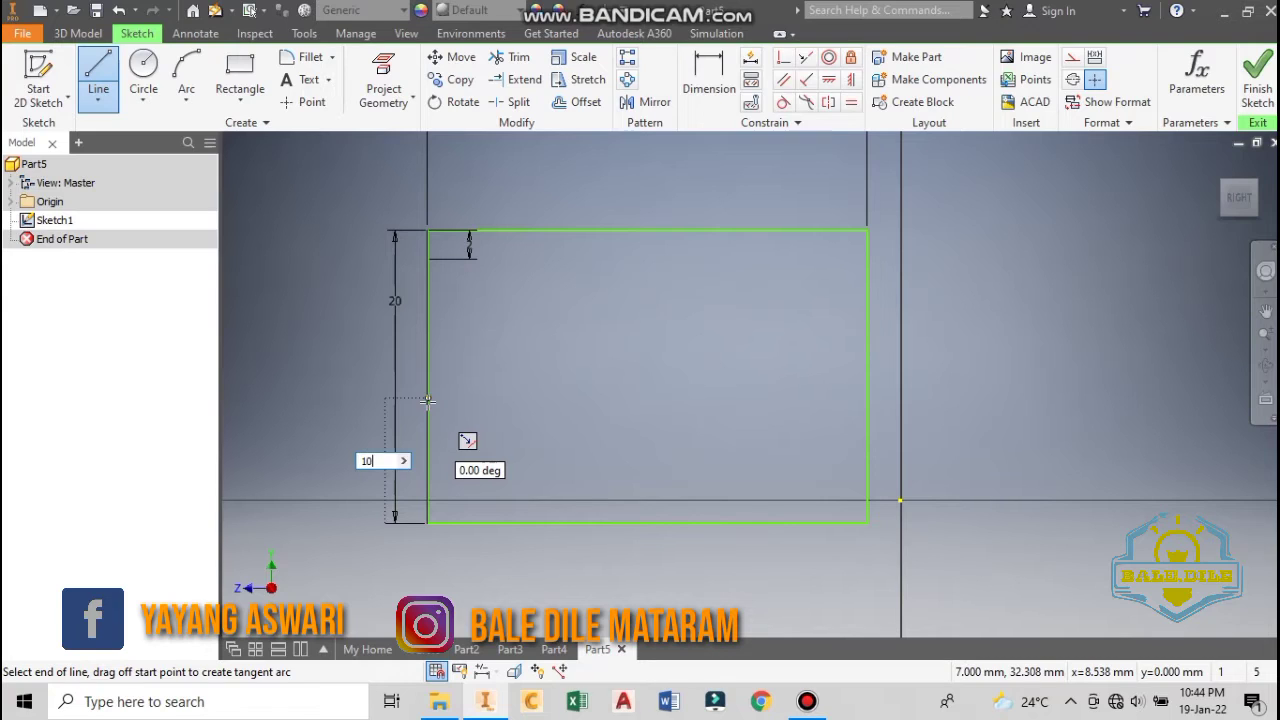
key(Tab)
key(Return)
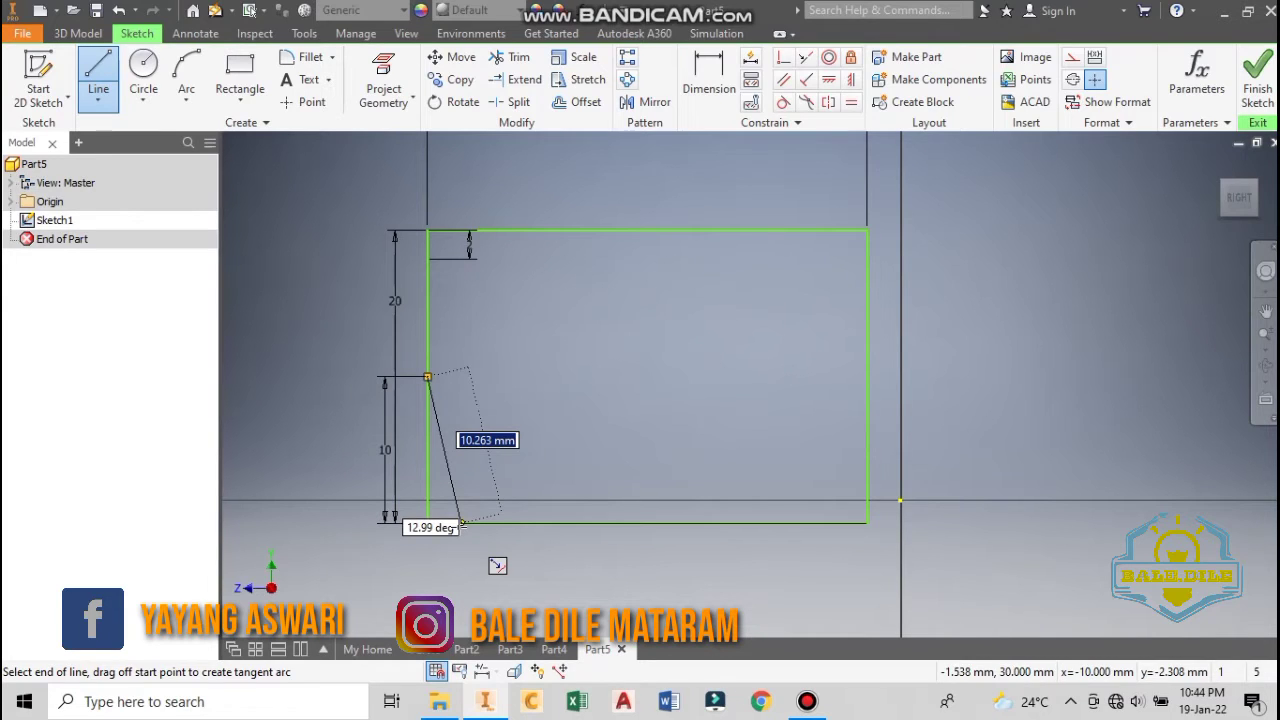
key(Escape)
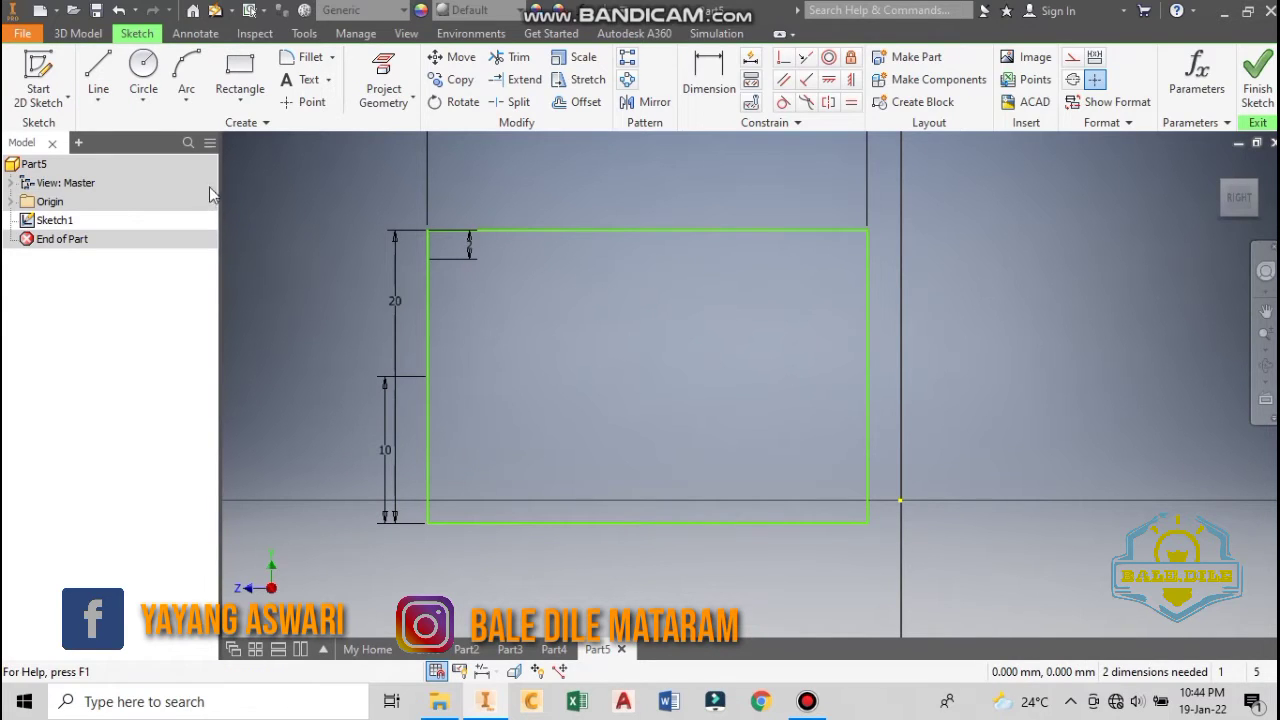
- Draw a three-point arc from the lower end of the 2 mm line to the level point on the right edge, through the top edge's midpoint
click(186, 78)
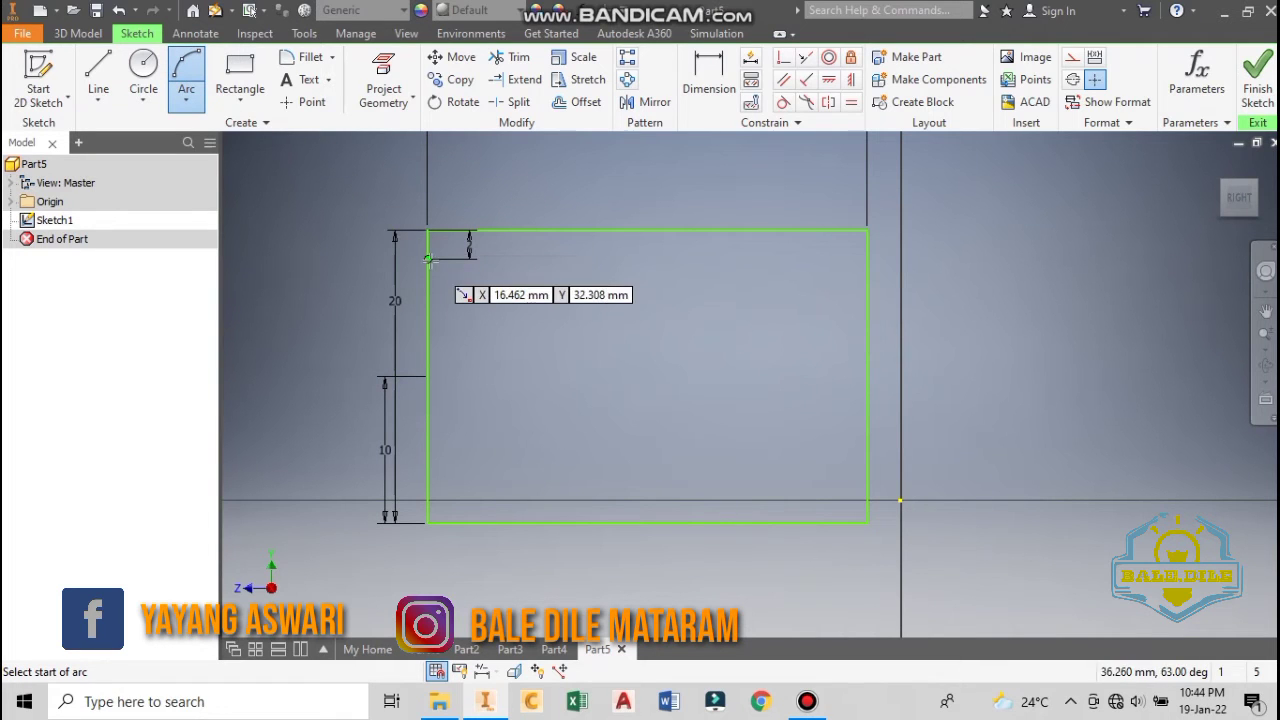
click(428, 259)
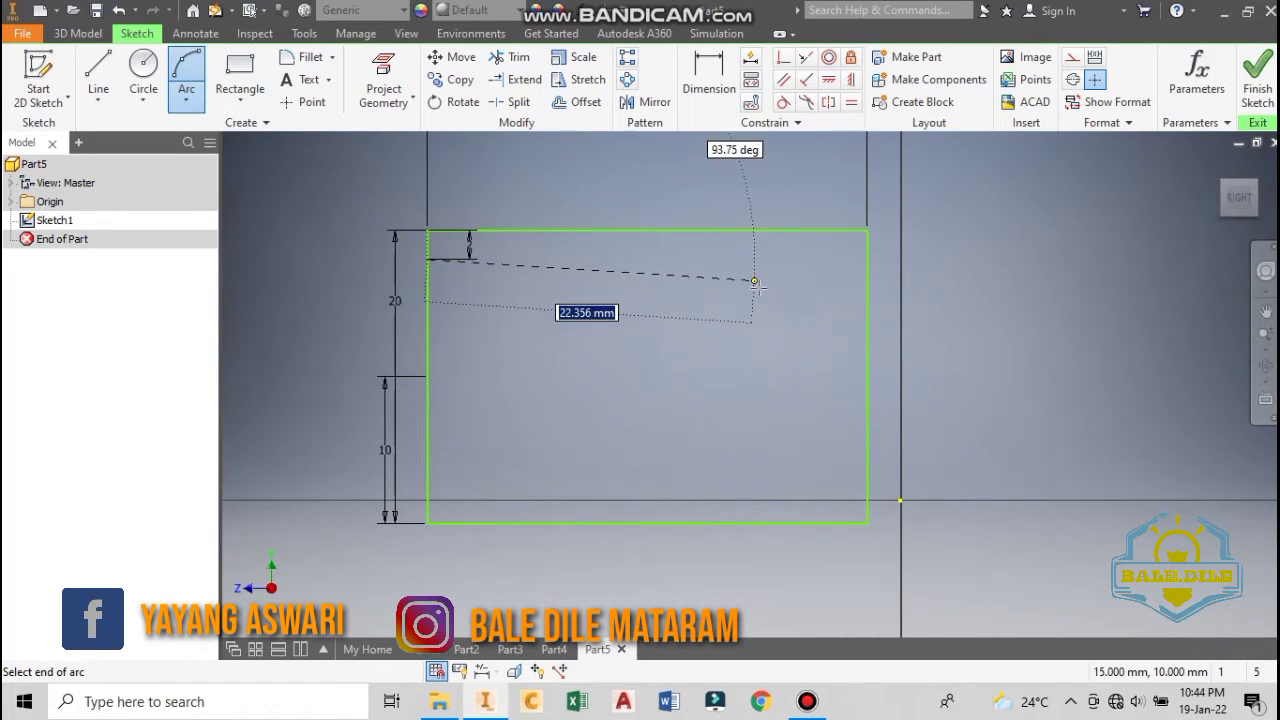
click(867, 259)
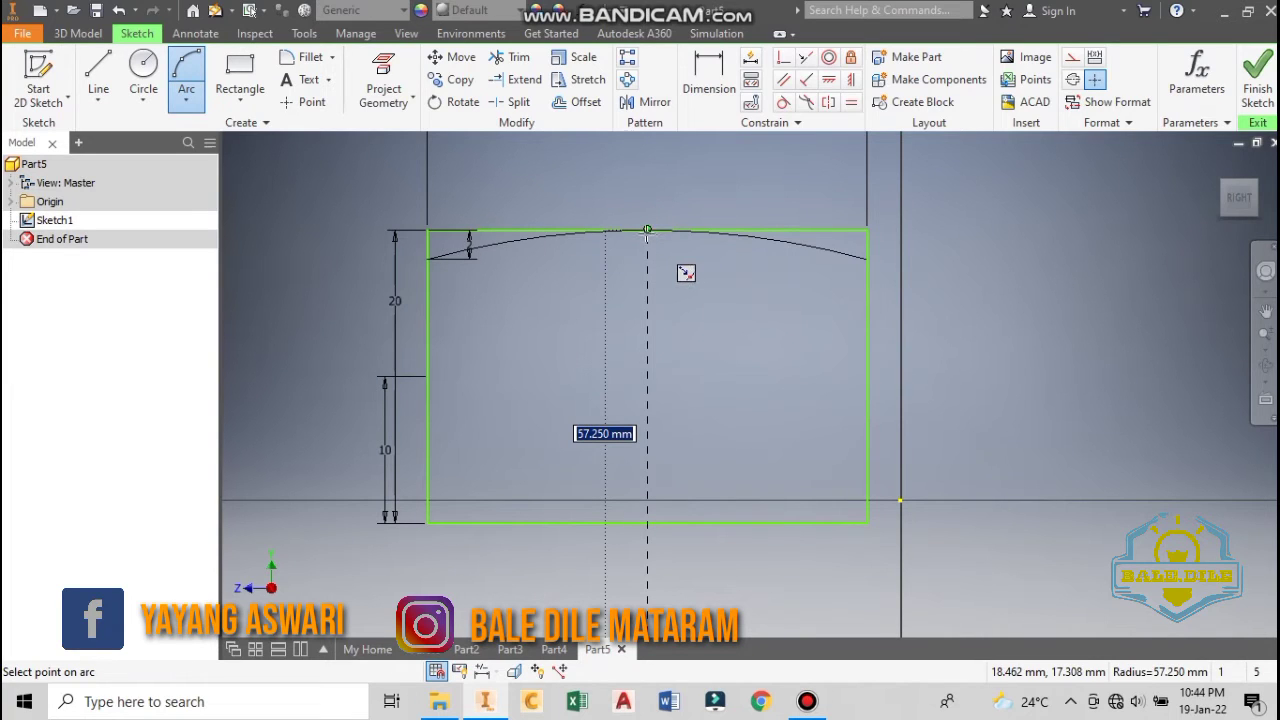
click(647, 231)
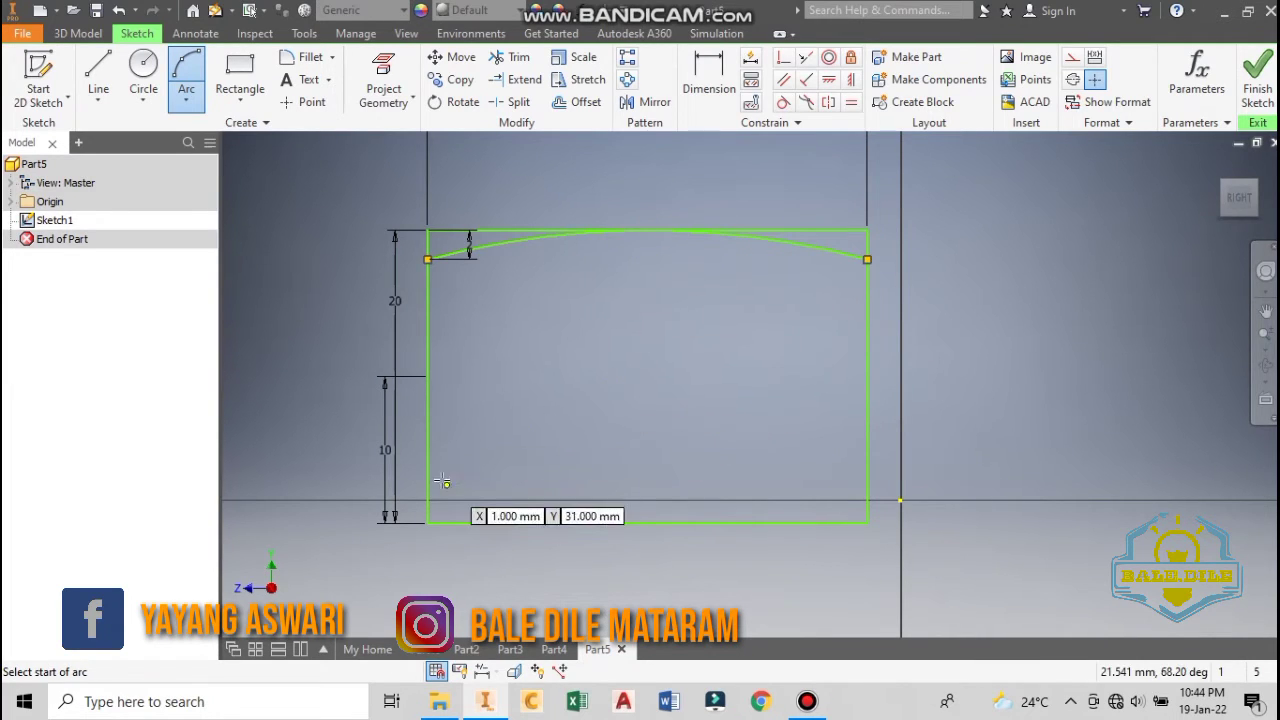
- Draw an outward-bulging arc of about 14.6 mm radius from the upper end of the 10 mm line to the bottom edge's midpoint
click(427, 377)
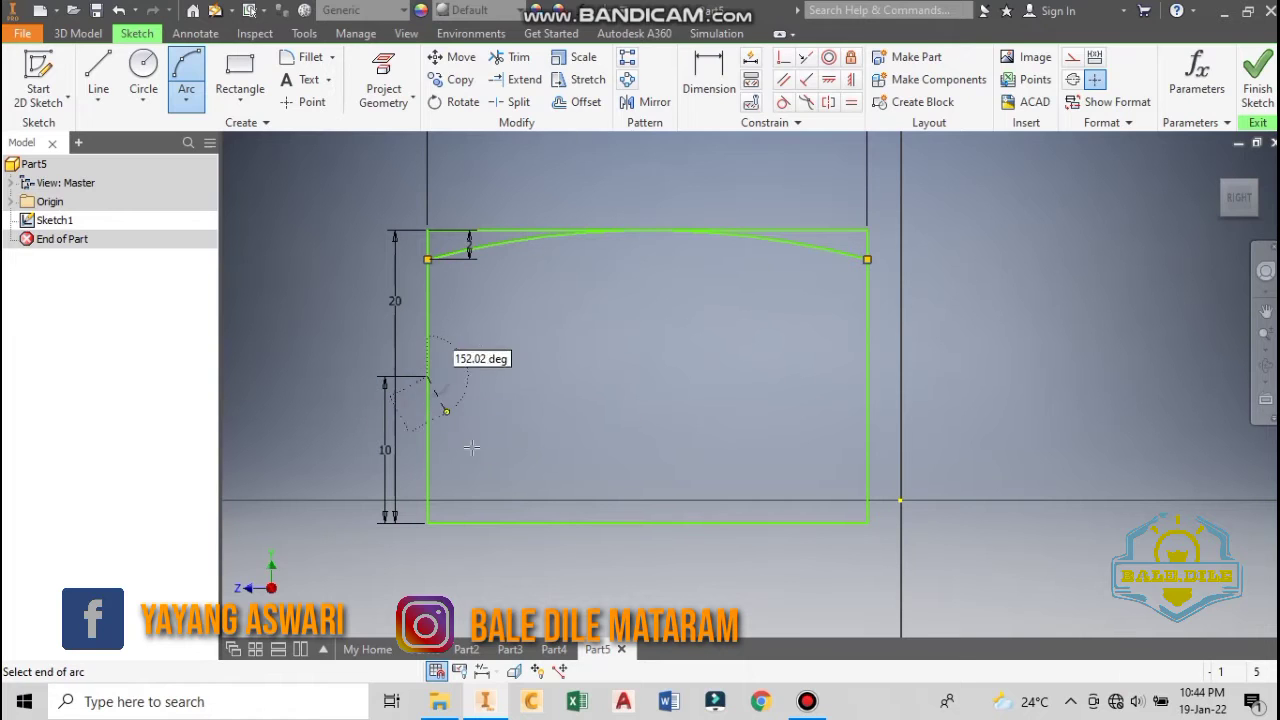
click(647, 522)
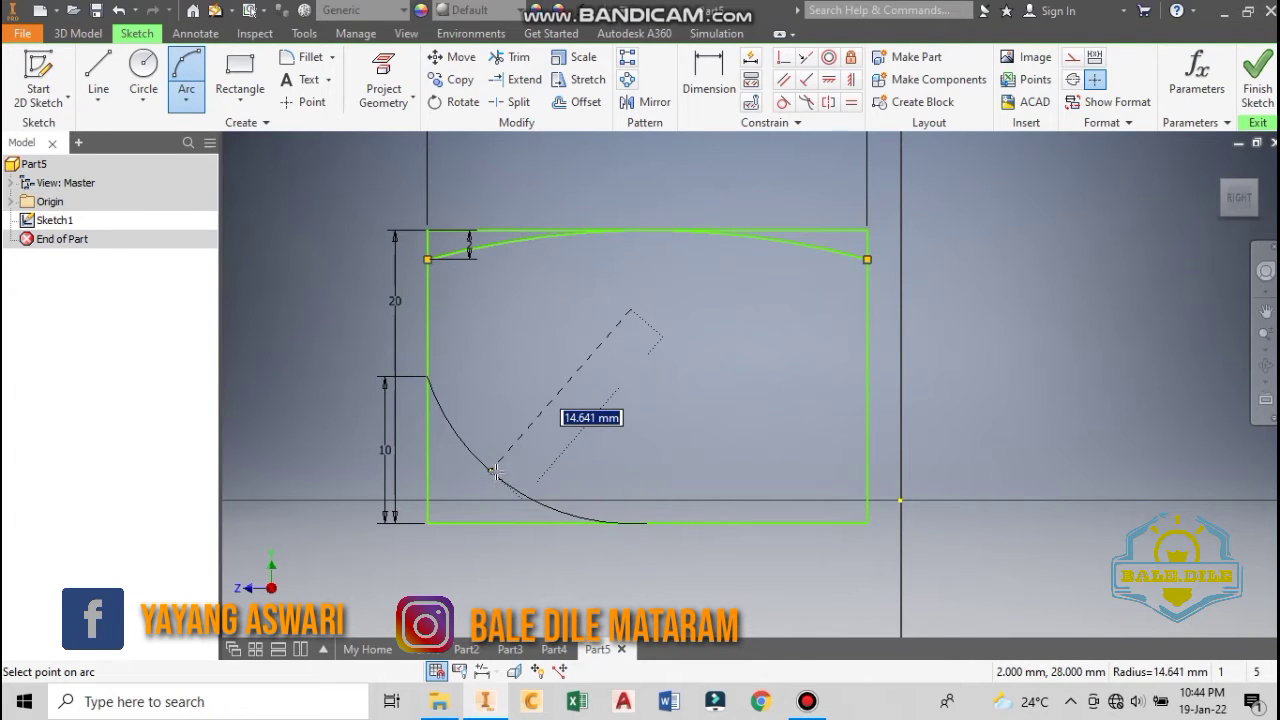
click(494, 470)
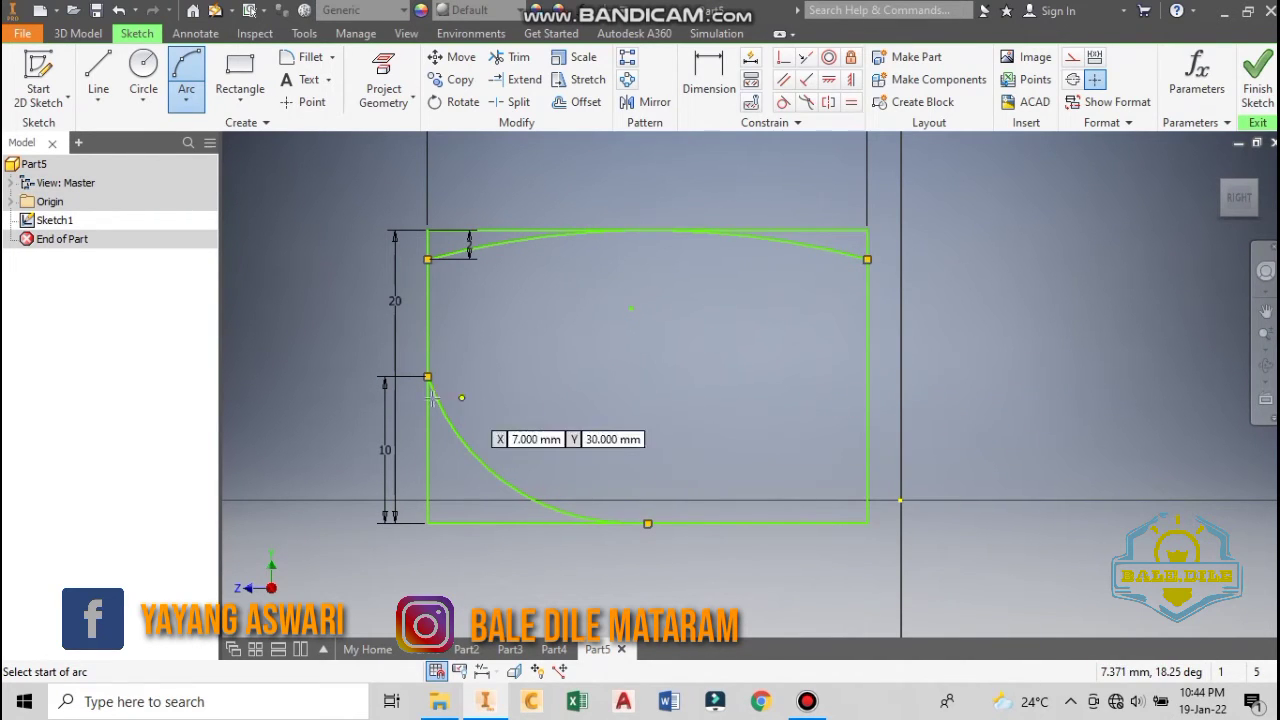
- Draw a matching arc of about 14.5 mm radius from the right edge's midpoint to the bottom edge's midpoint
click(868, 378)
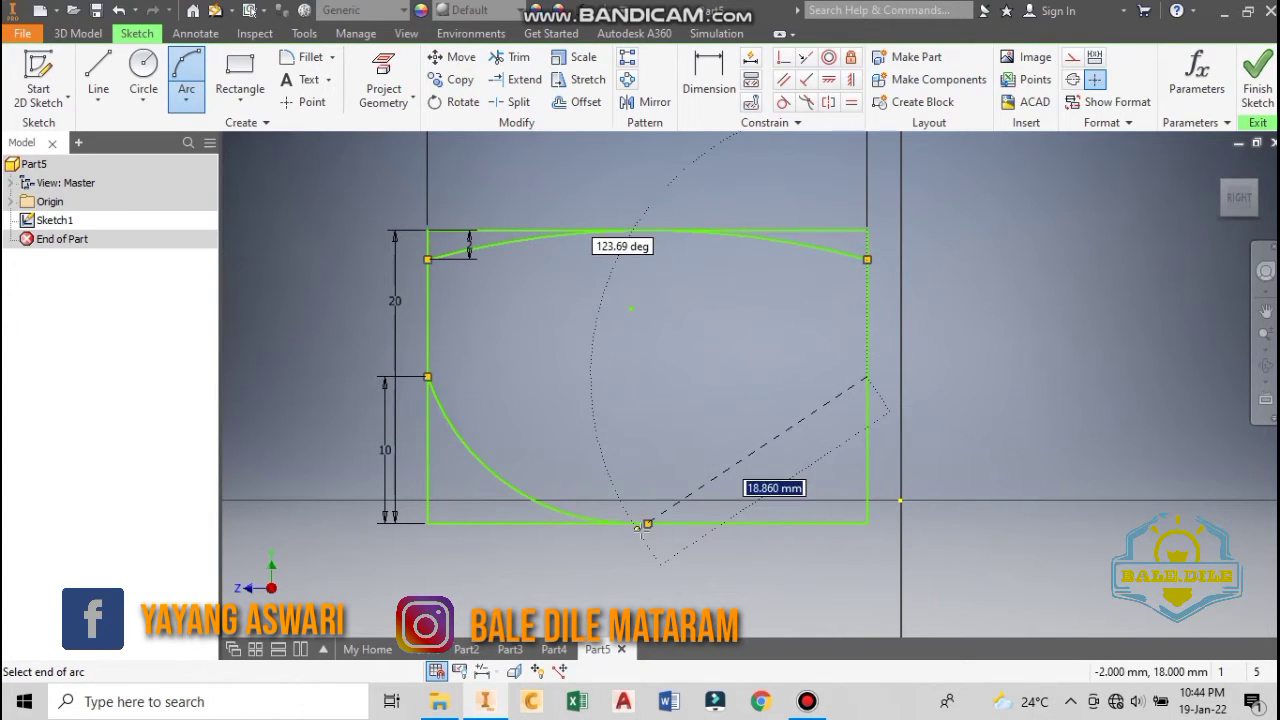
click(648, 523)
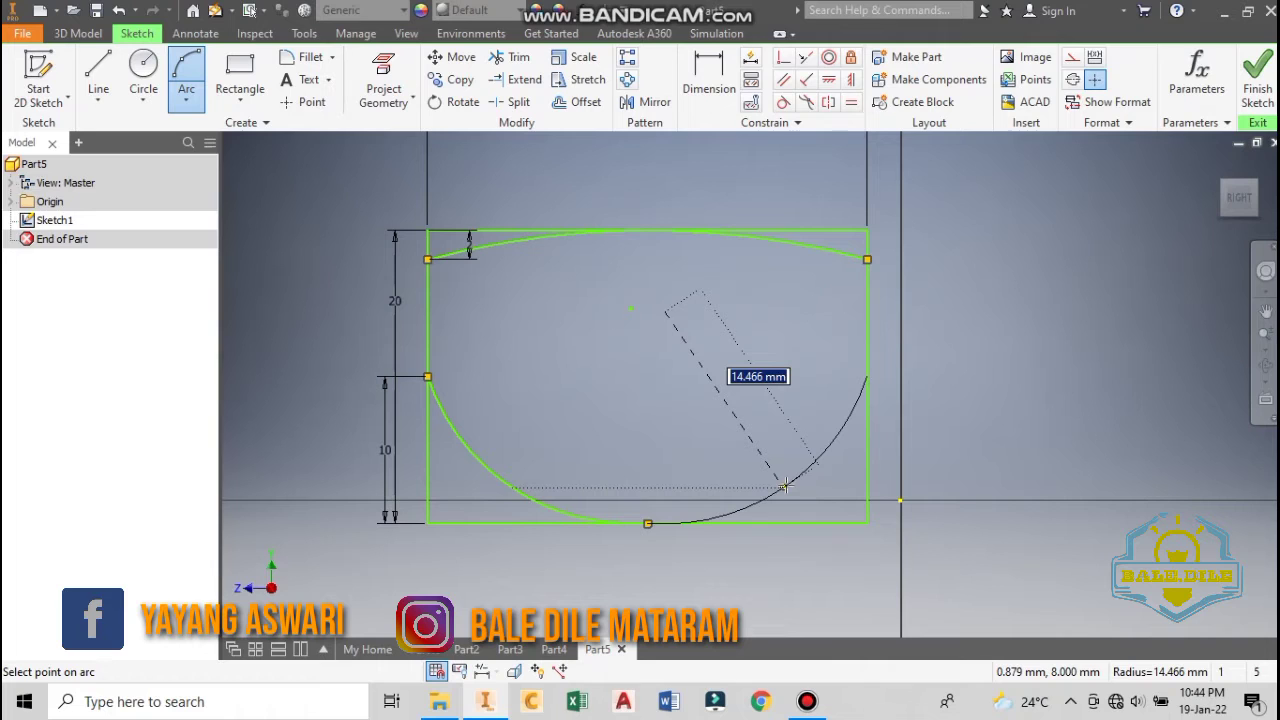
click(785, 487)
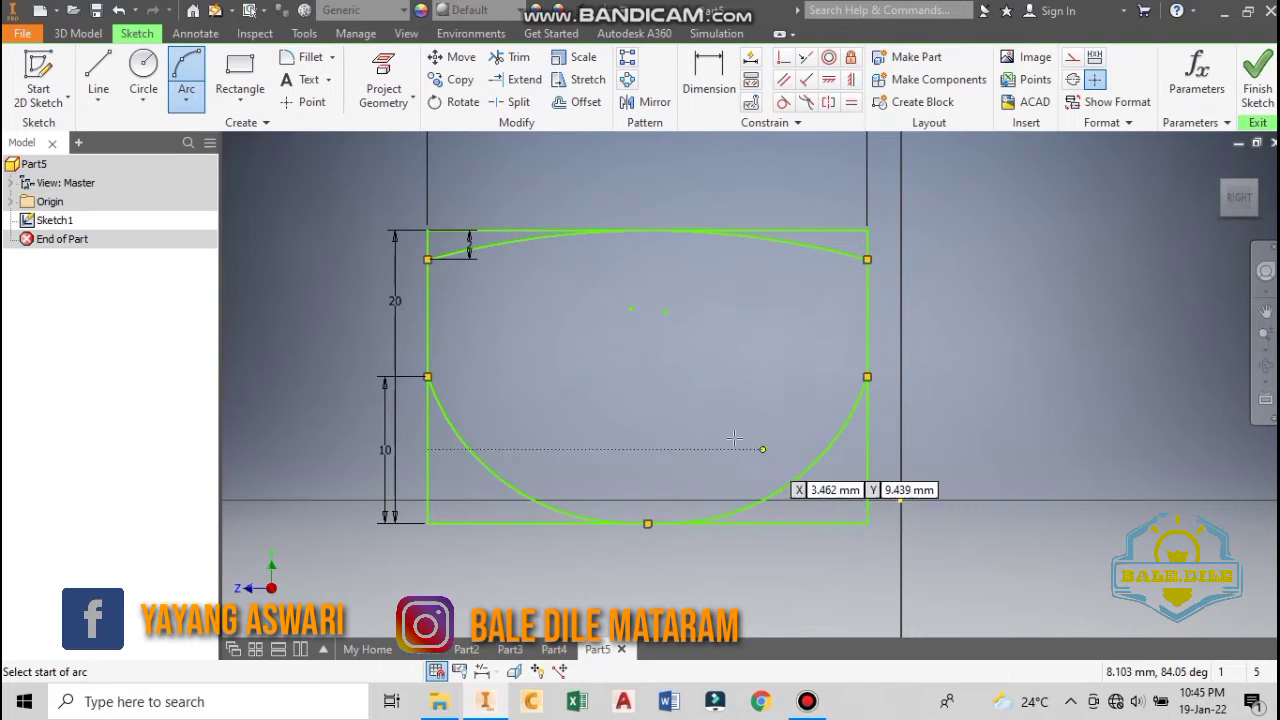
key(Escape)
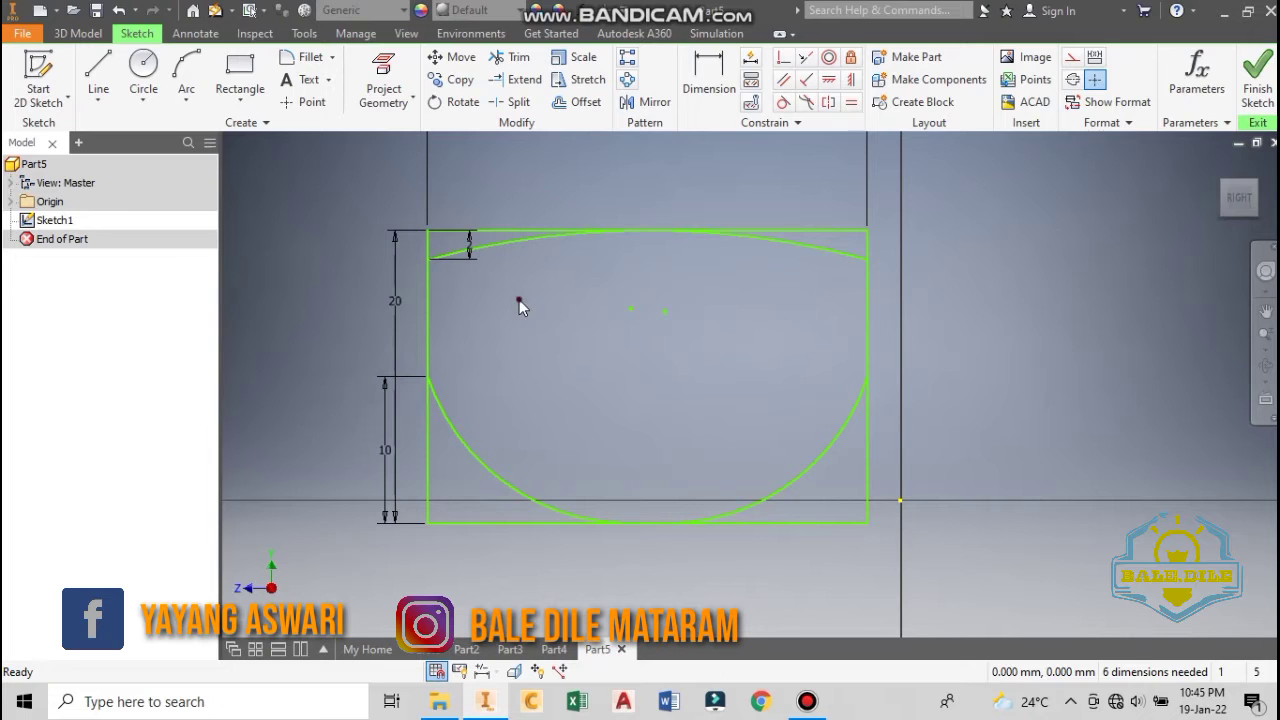
key(c)
click(534, 368)
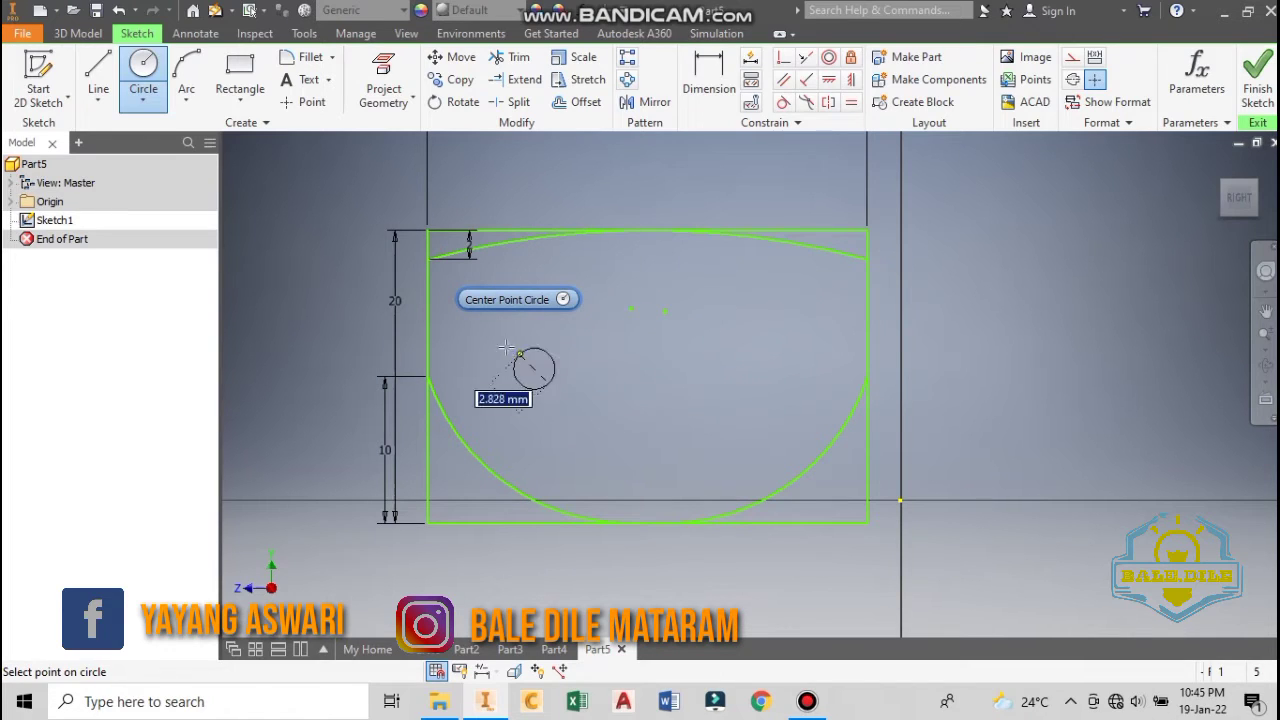
key(Escape)
key(Escape)
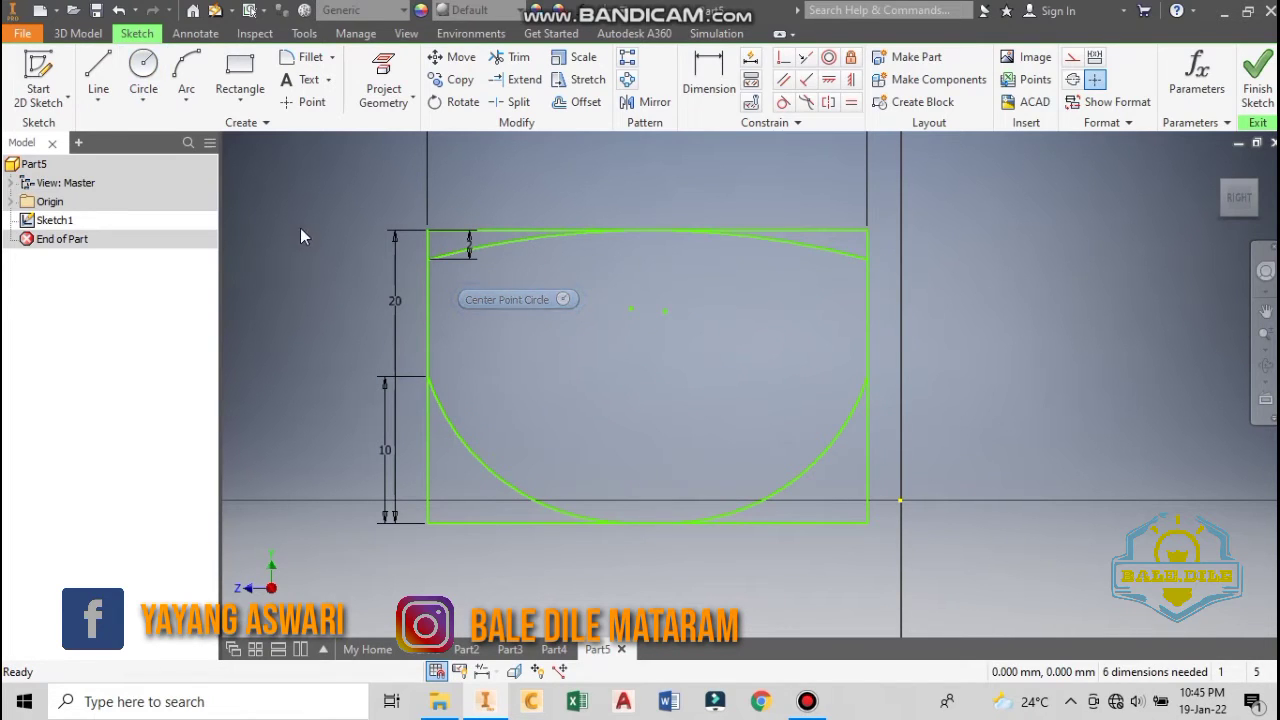
- Delete the 2 mm dimension near the profile's top and the rectangle's overall width dimension
key(l)
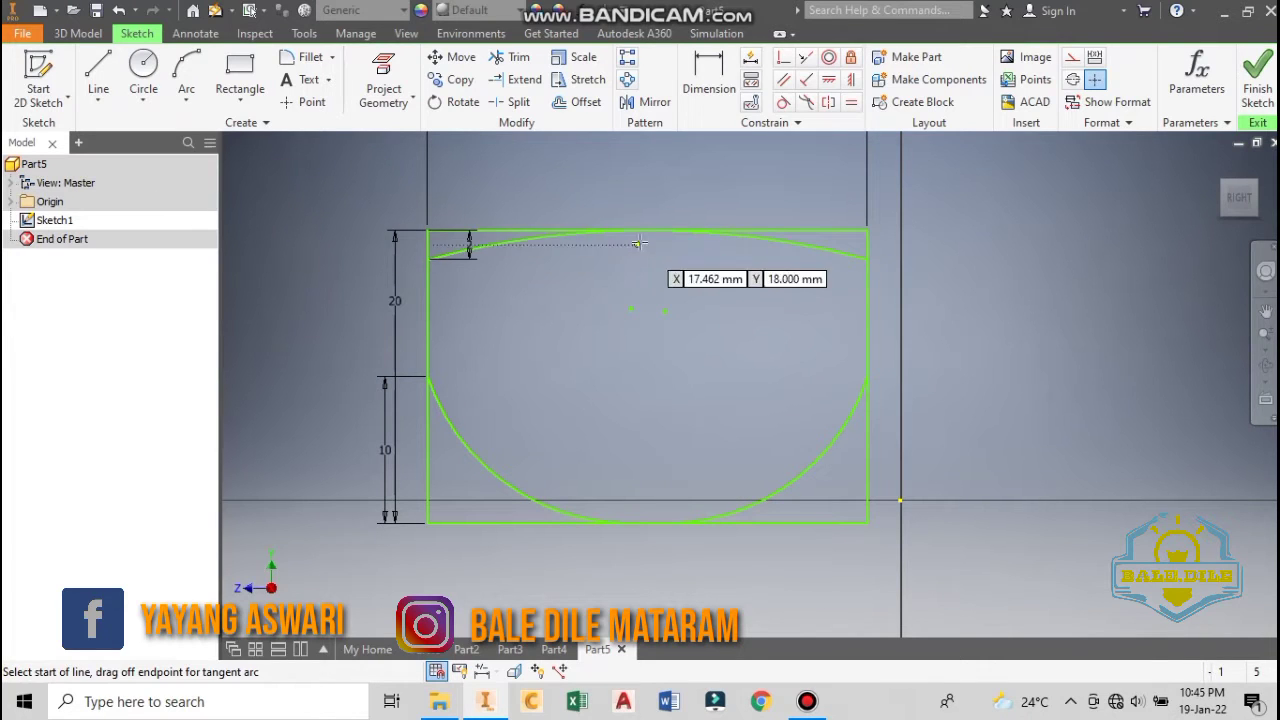
key(Escape)
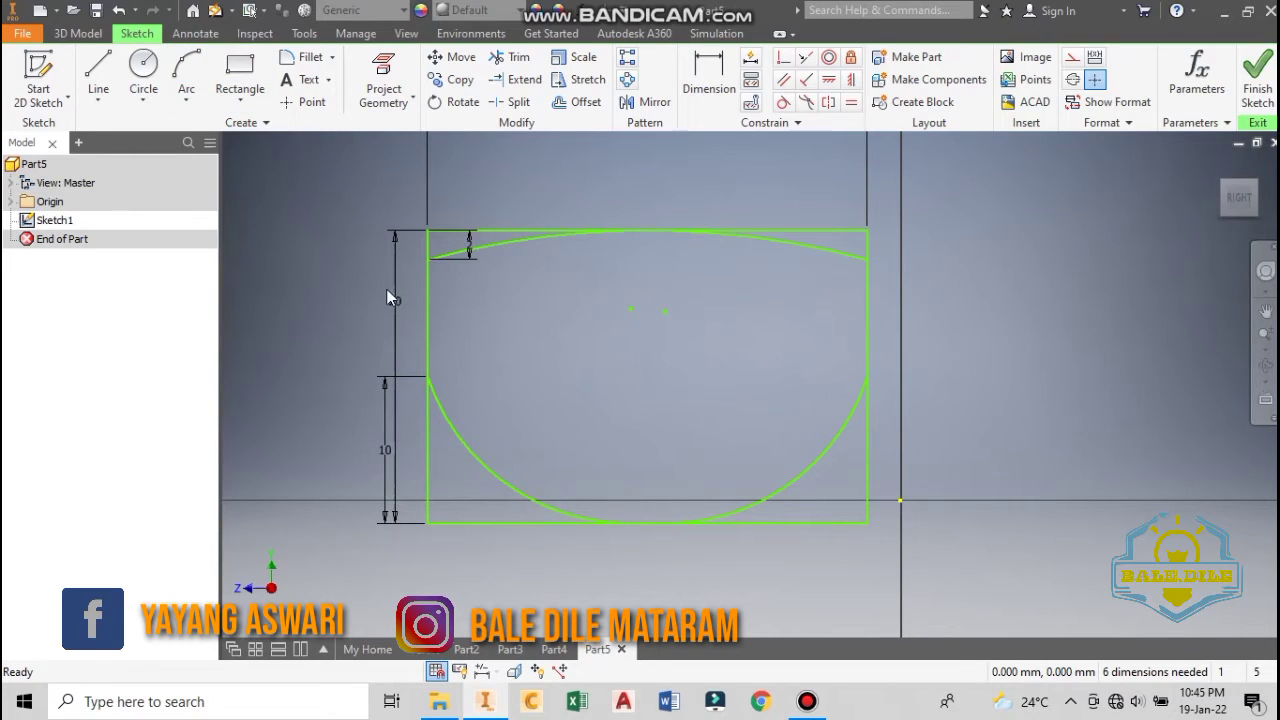
click(477, 241)
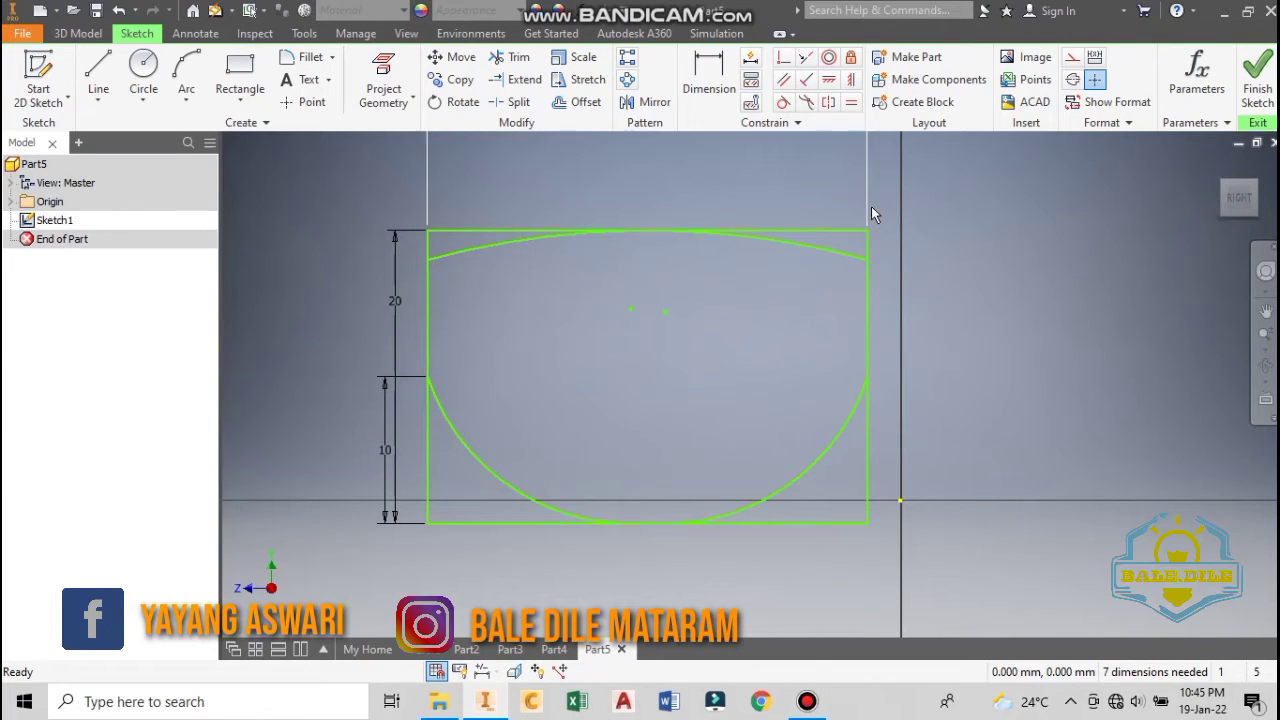
key(Delete)
- Trim the top edge's left half, the right edge below its arc endpoint, and the bottom edge's left half
click(511, 57)
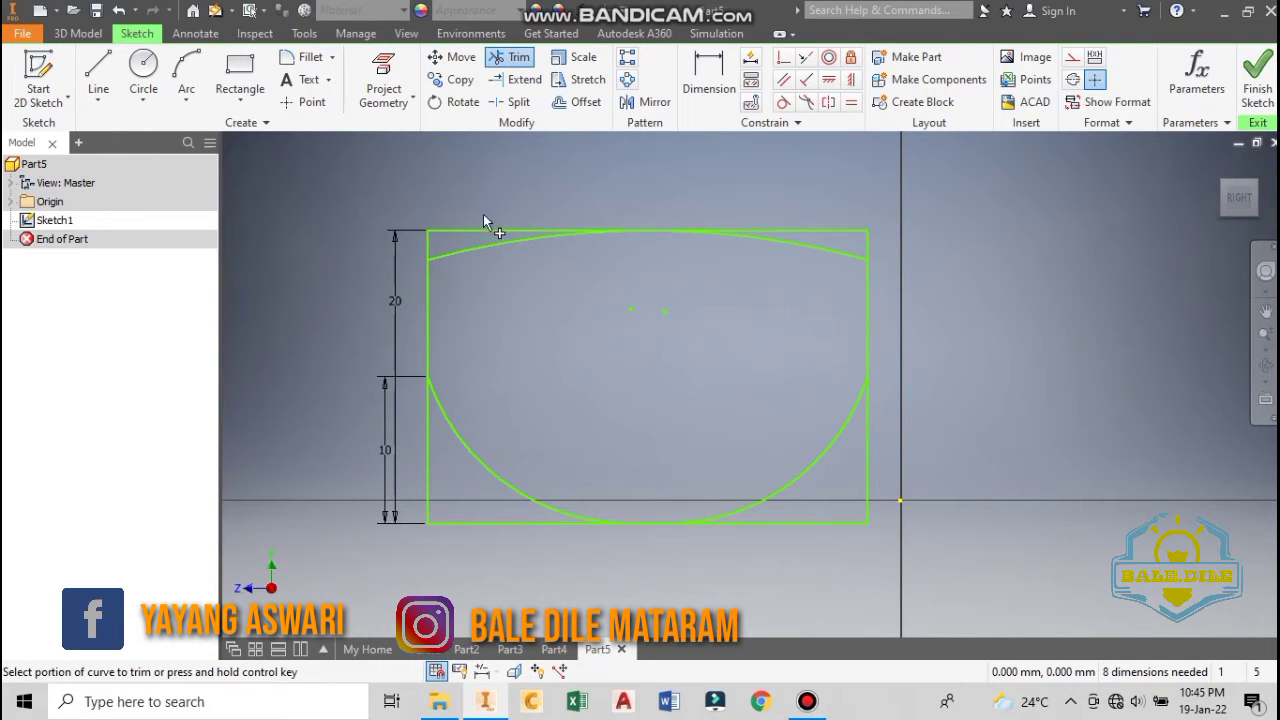
click(470, 233)
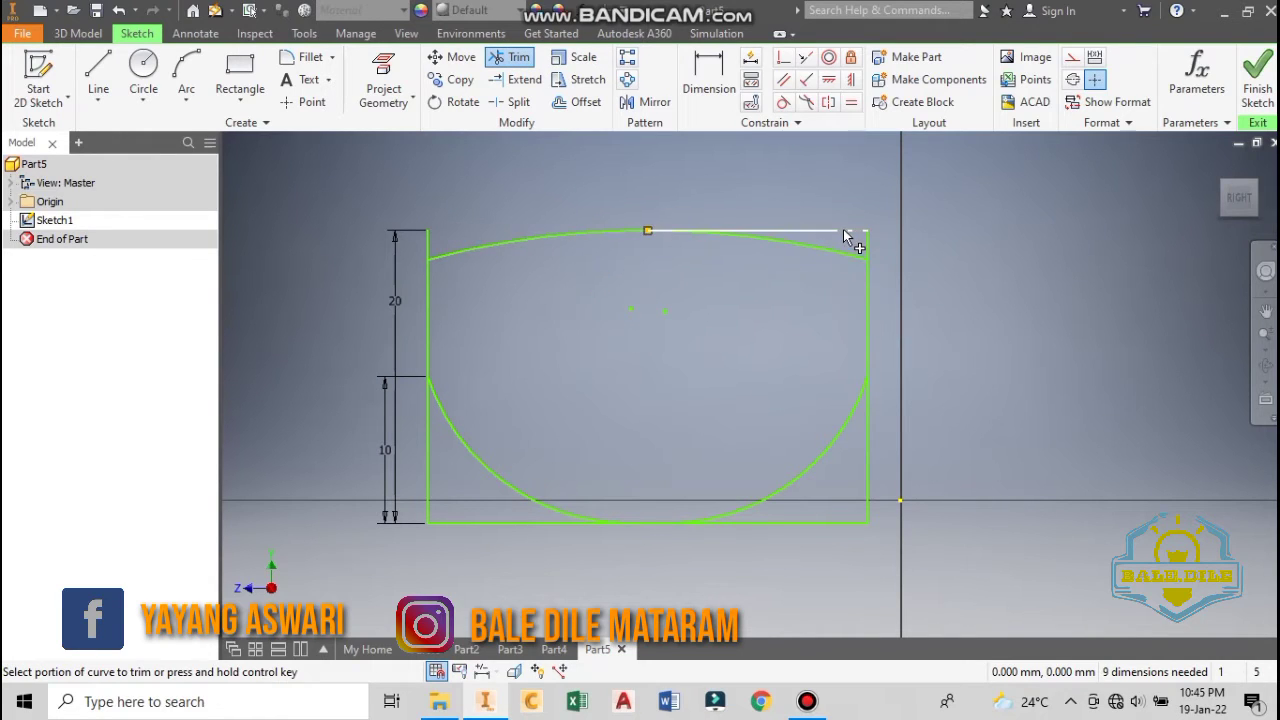
click(868, 426)
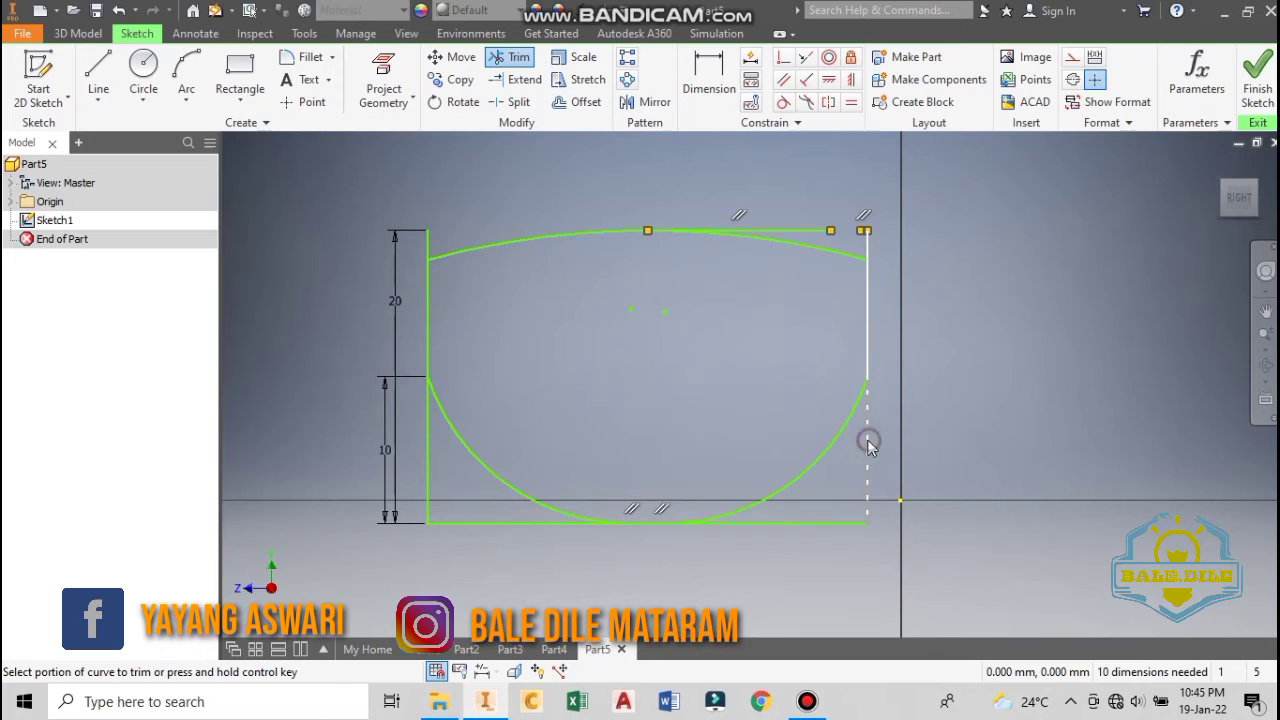
click(479, 526)
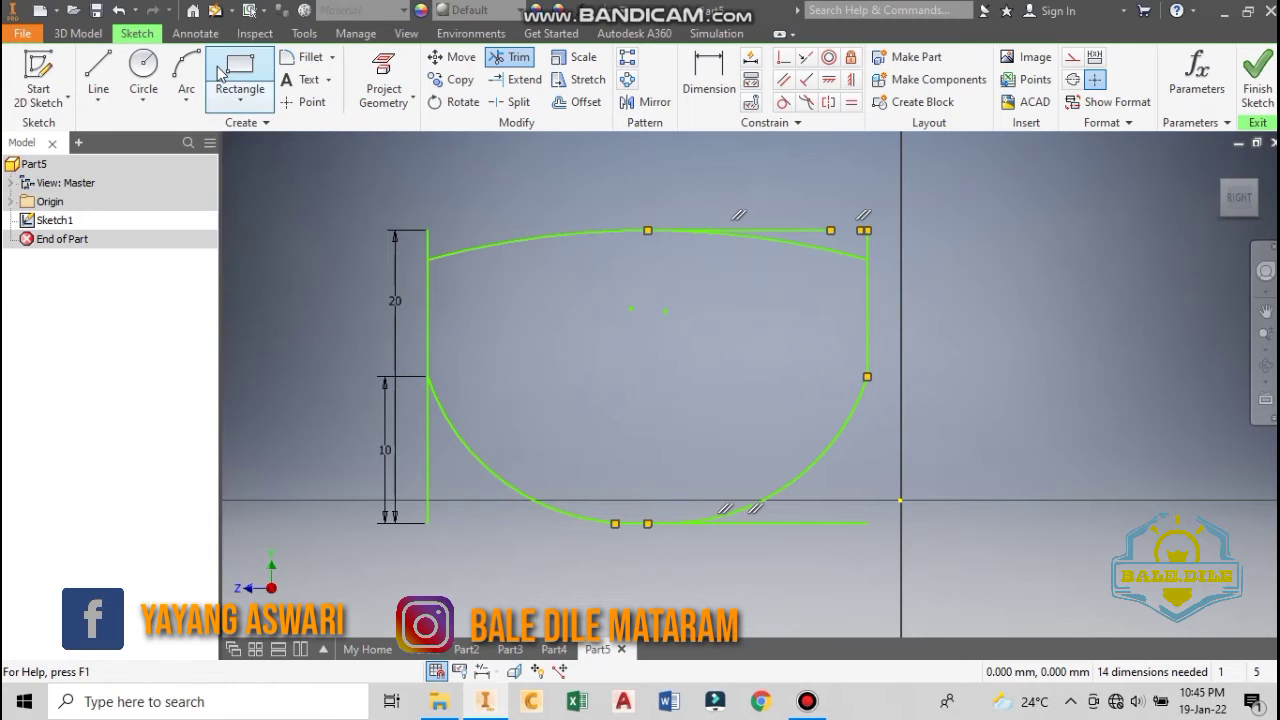
click(188, 70)
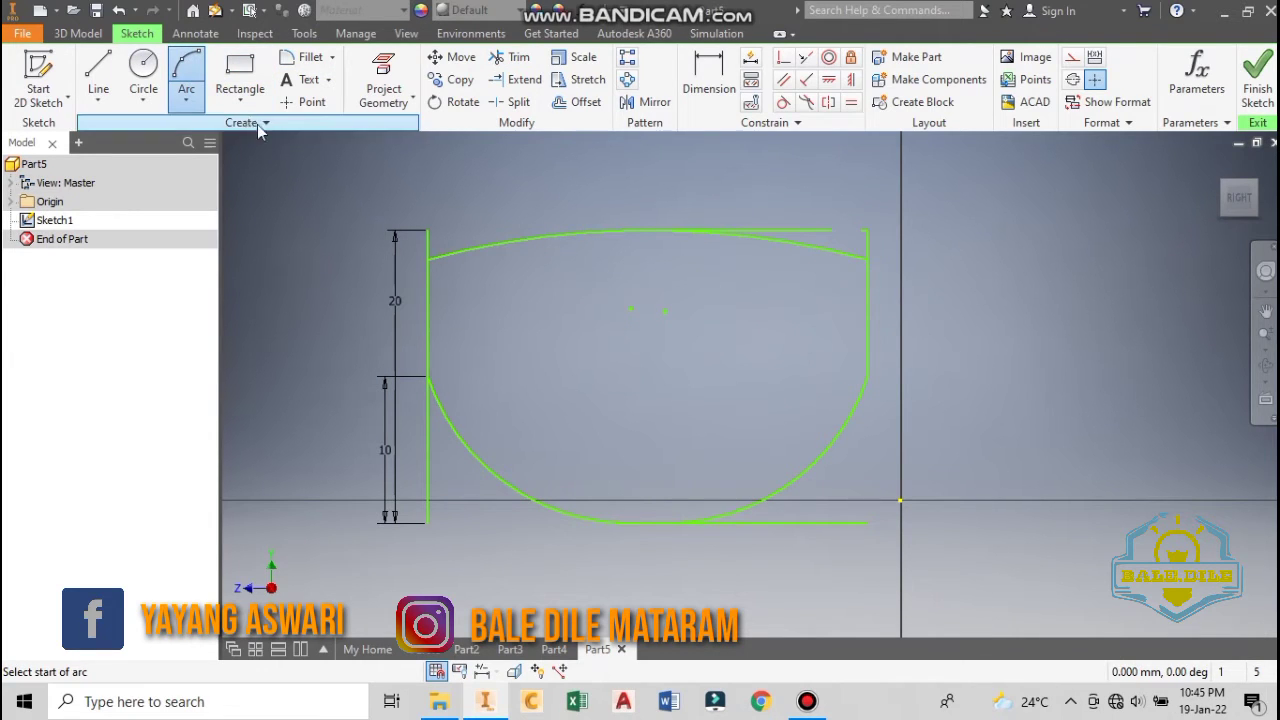
click(868, 289)
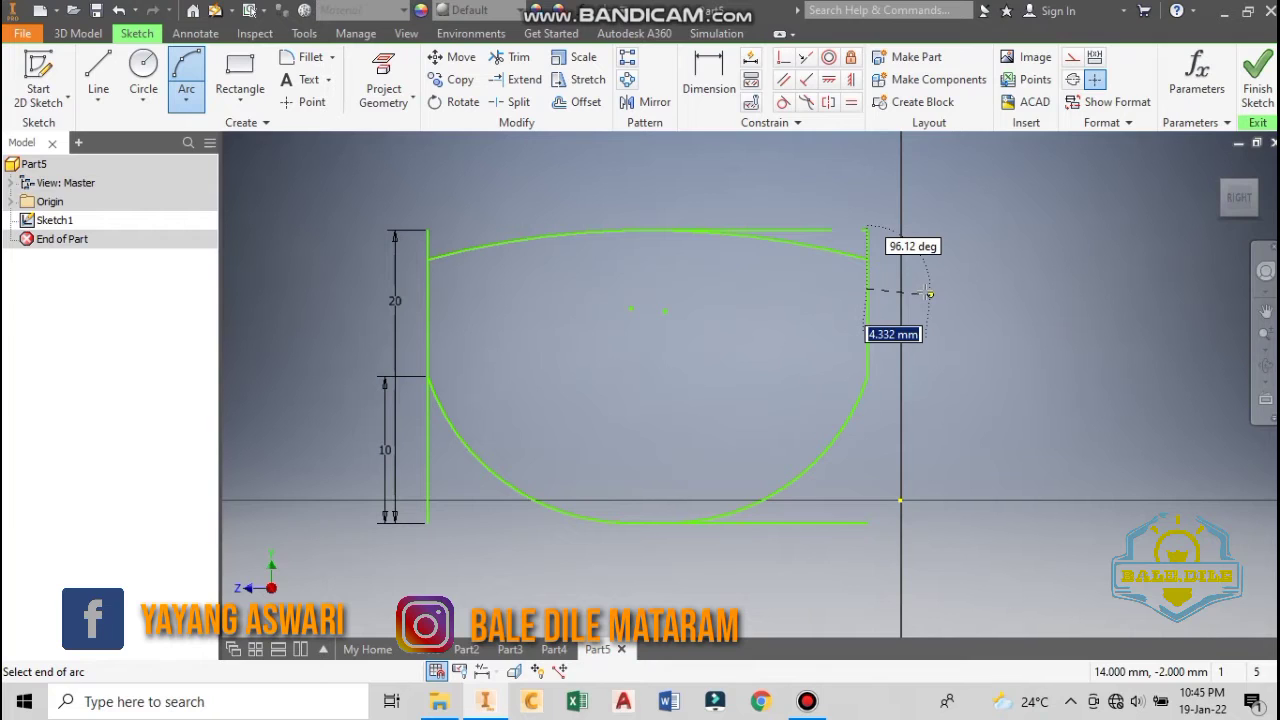
right_click(918, 294)
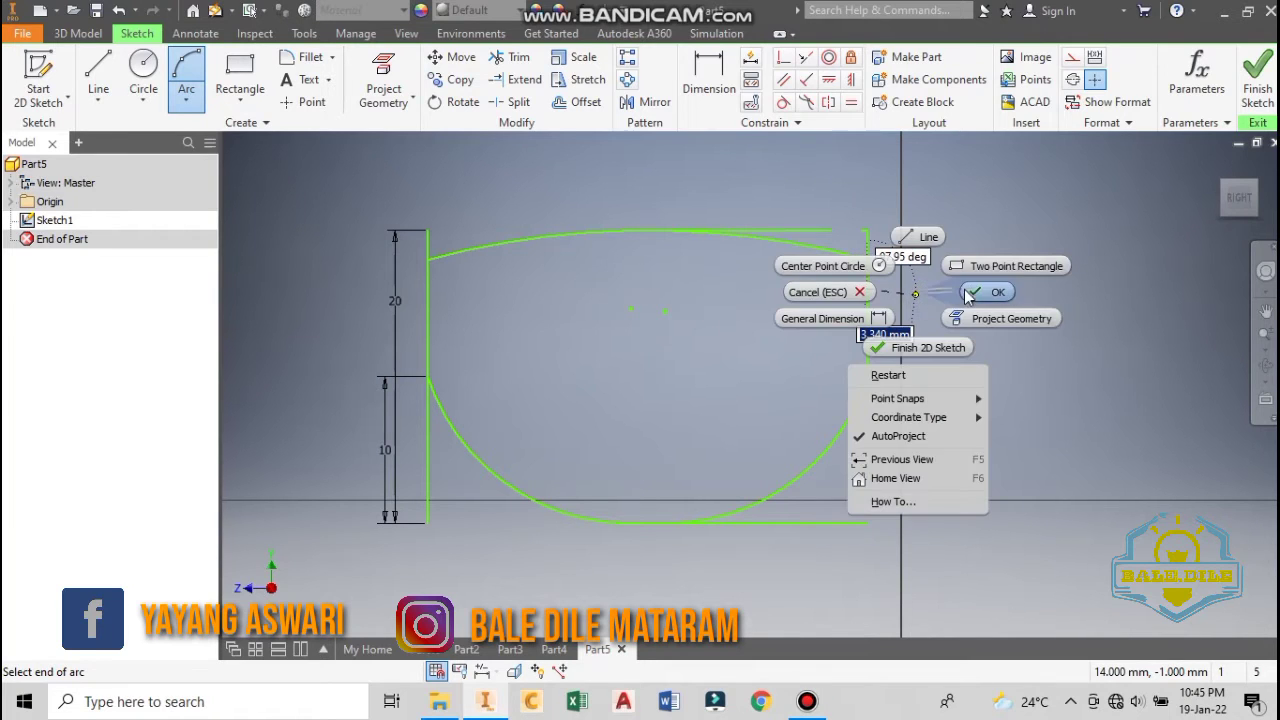
click(973, 293)
- Draw a 2 by 2 mm square tab with lines, projecting outward from the upper part of the profile's right edge
click(105, 68)
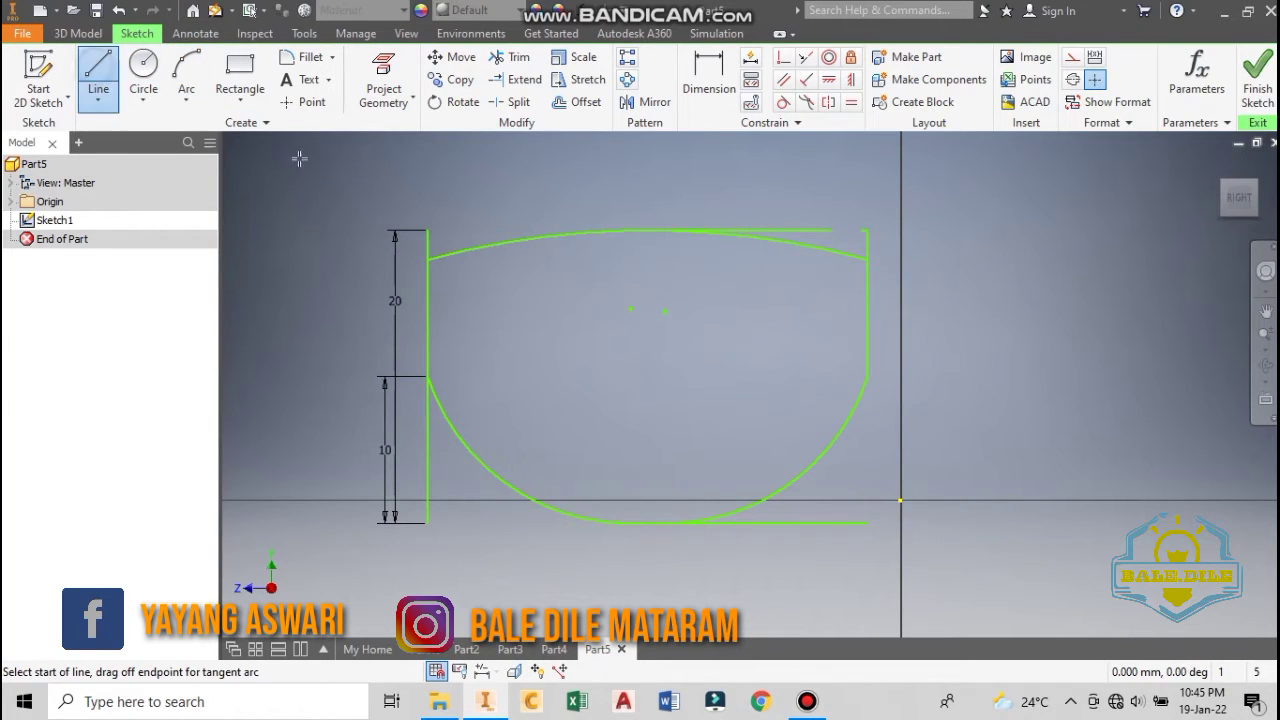
click(865, 288)
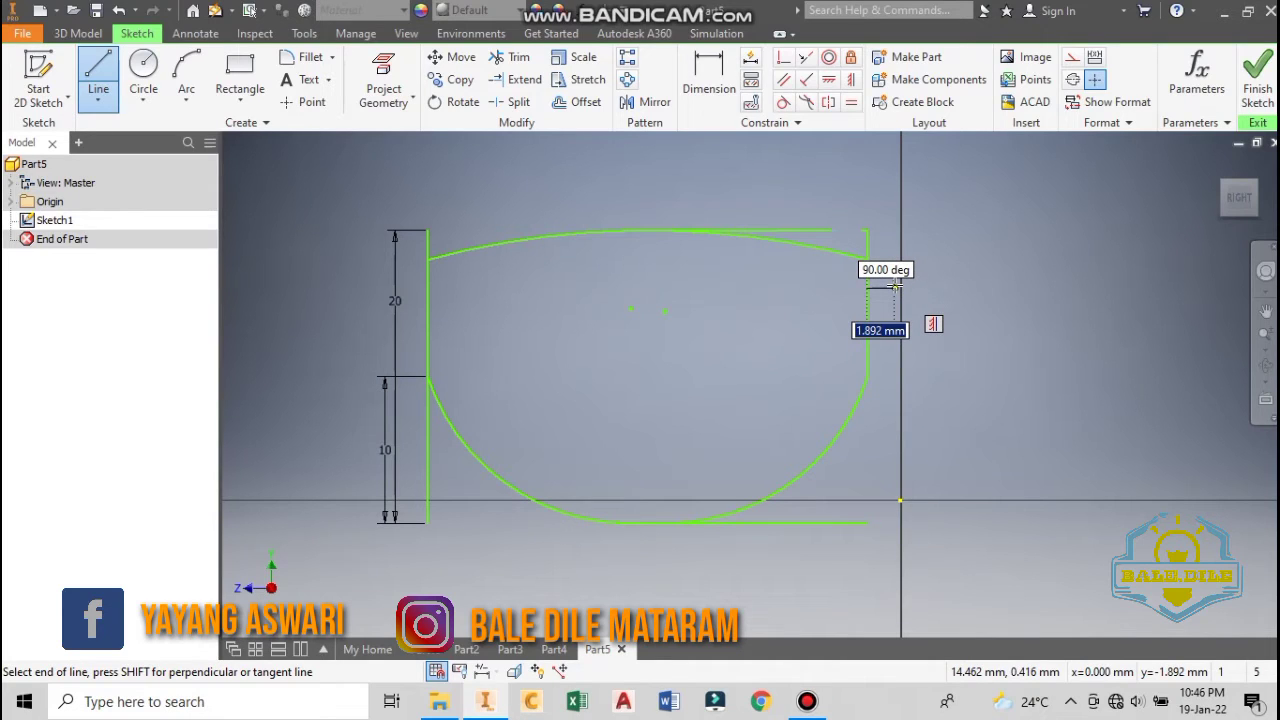
text(2)
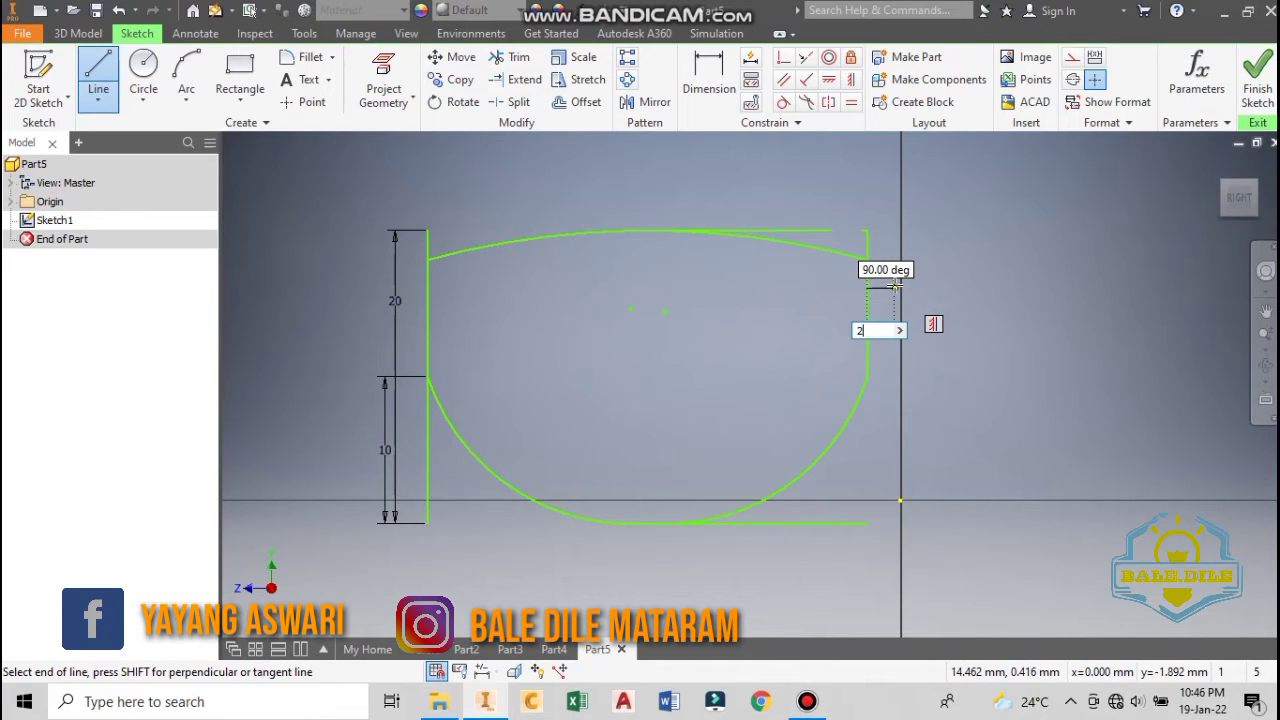
key(Return)
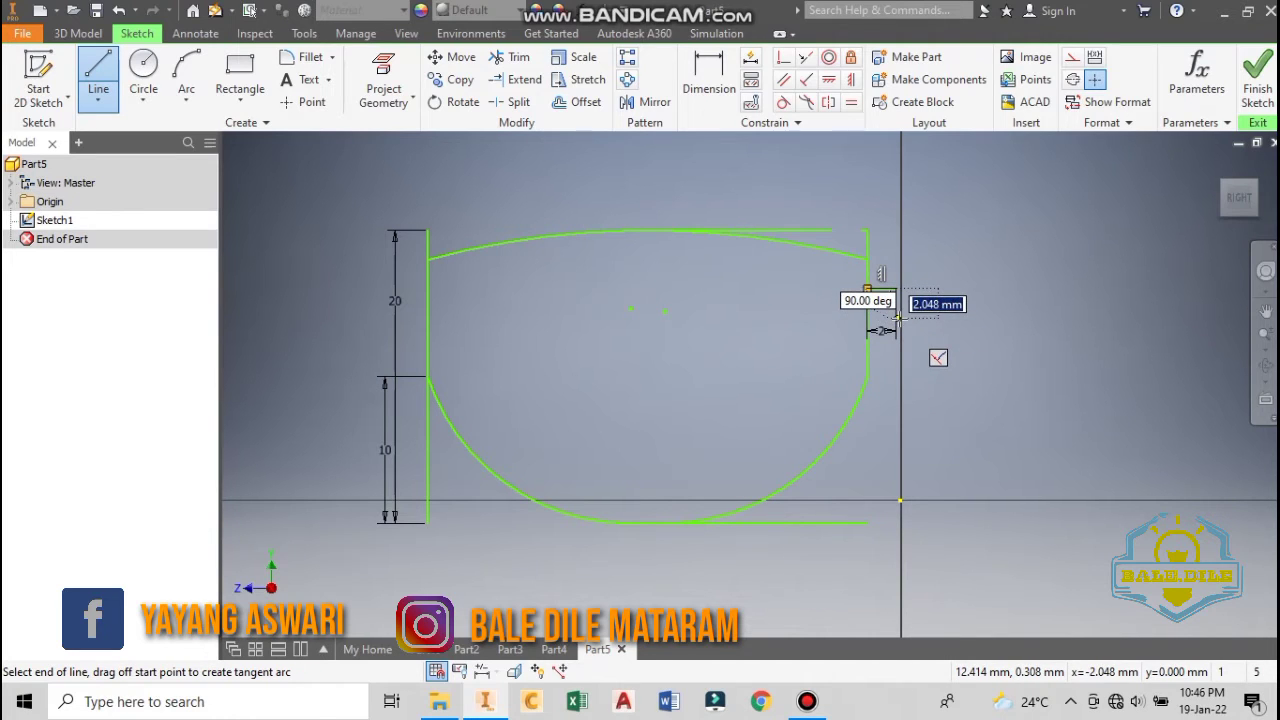
text(2)
key(Return)
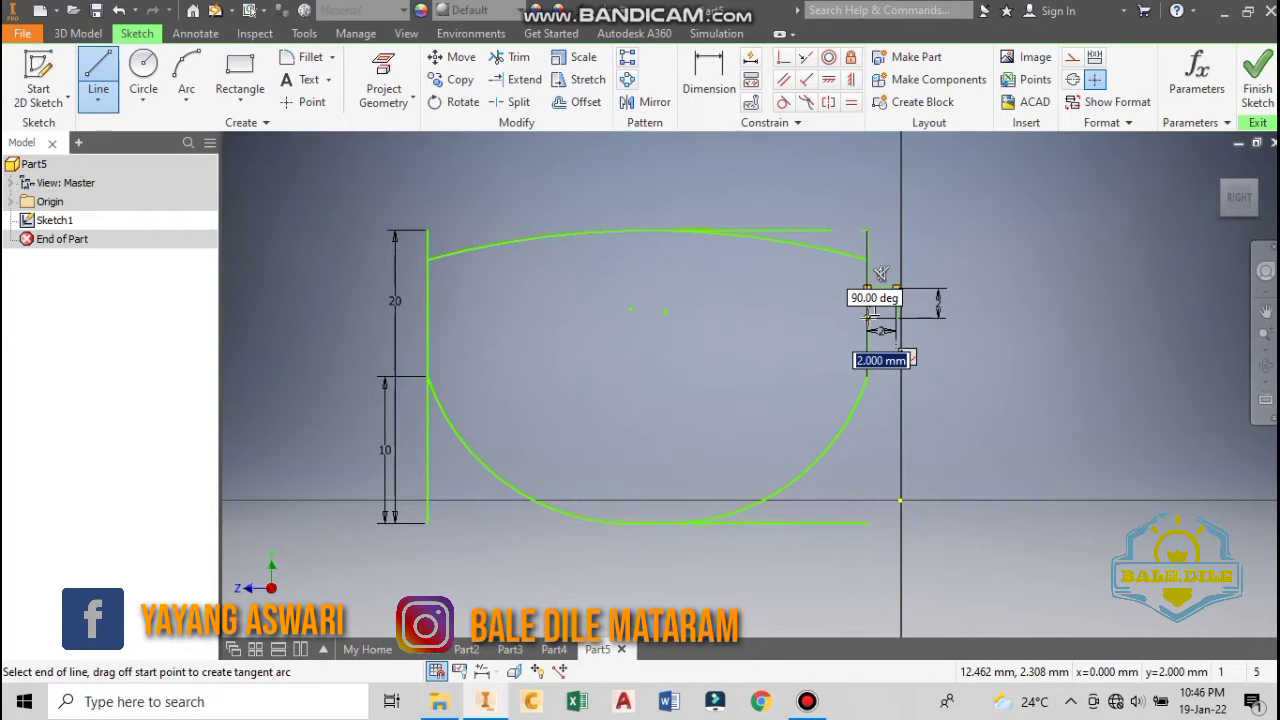
right_click(984, 244)
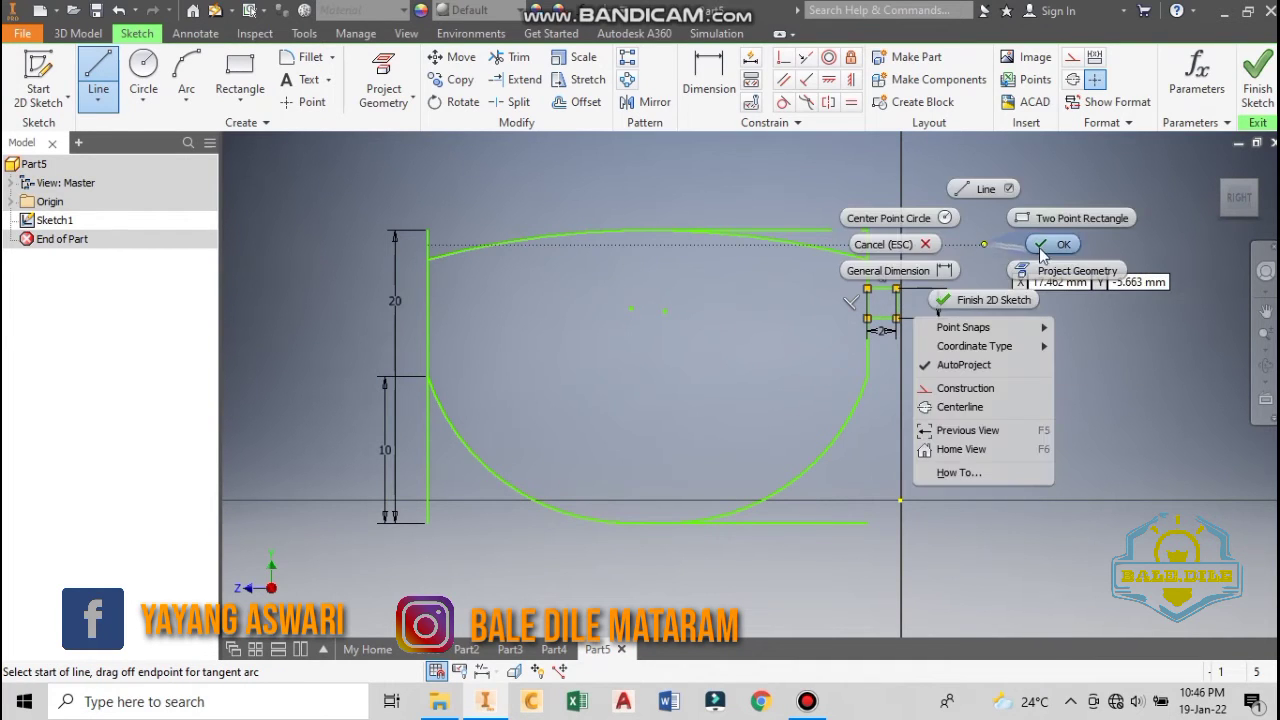
click(1042, 247)
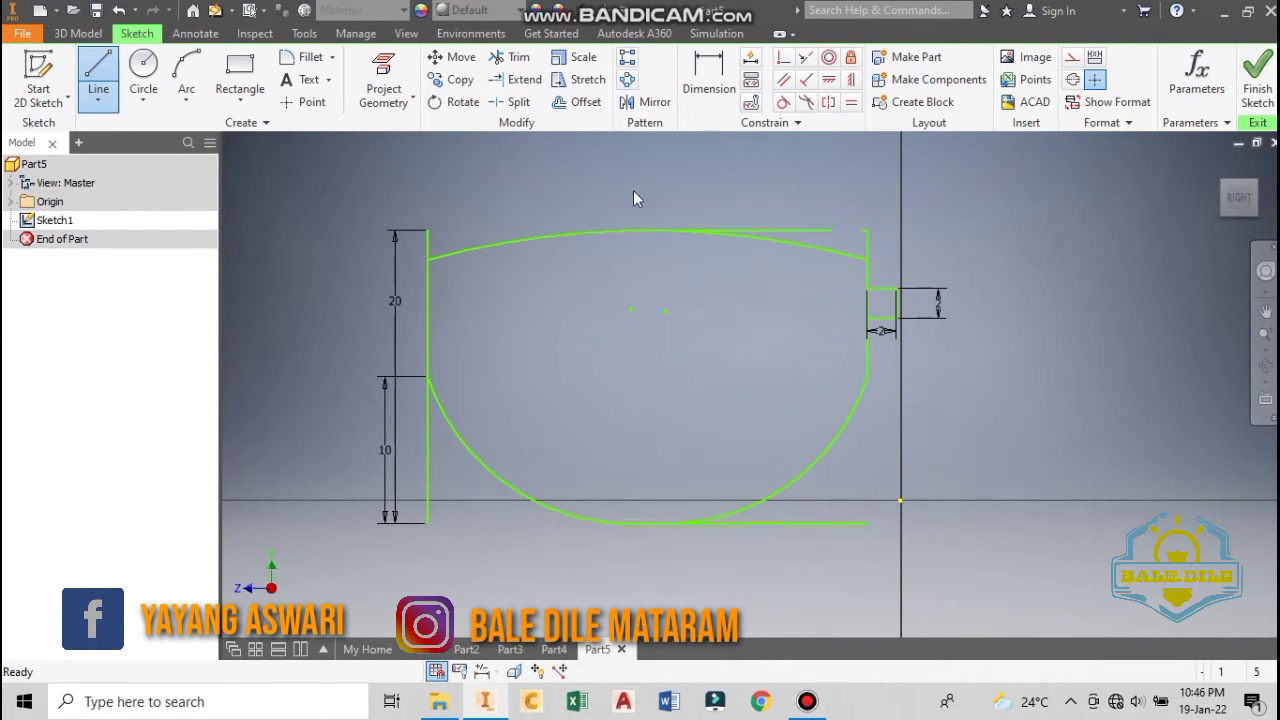
- Extrude the closed profile together with the small square tab by 4 mm as a new solid
click(94, 38)
click(105, 66)
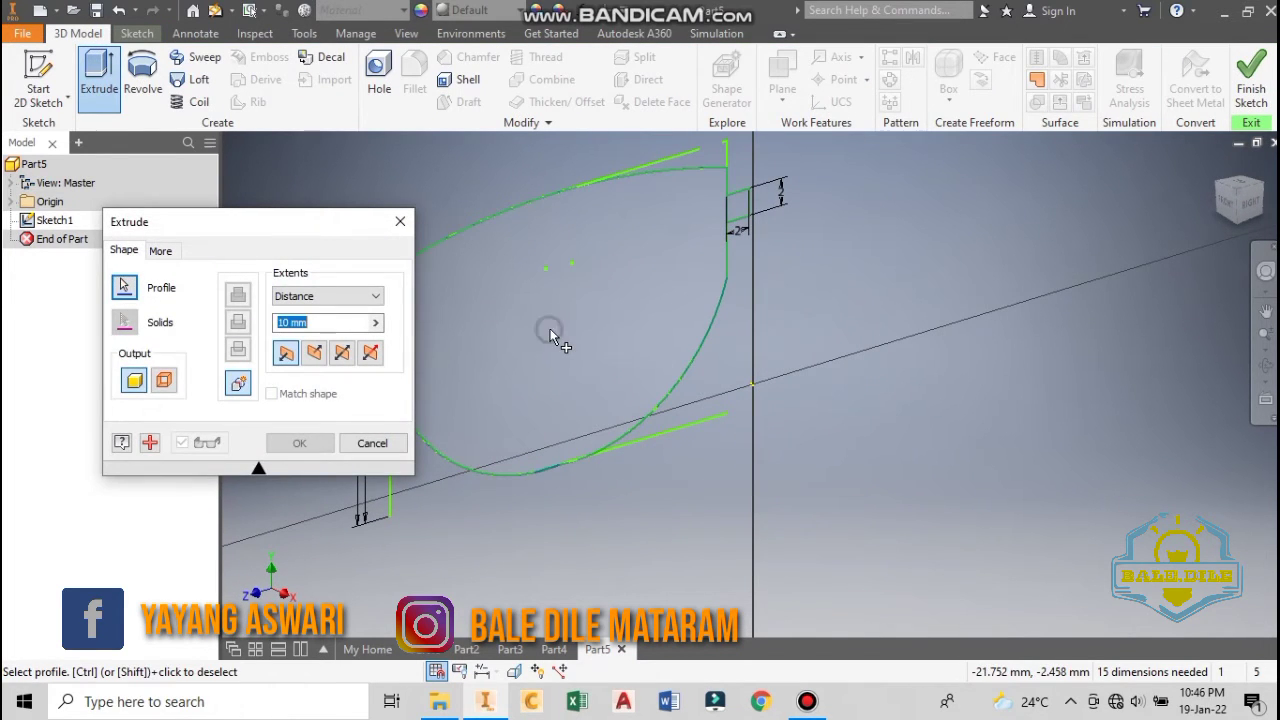
click(537, 338)
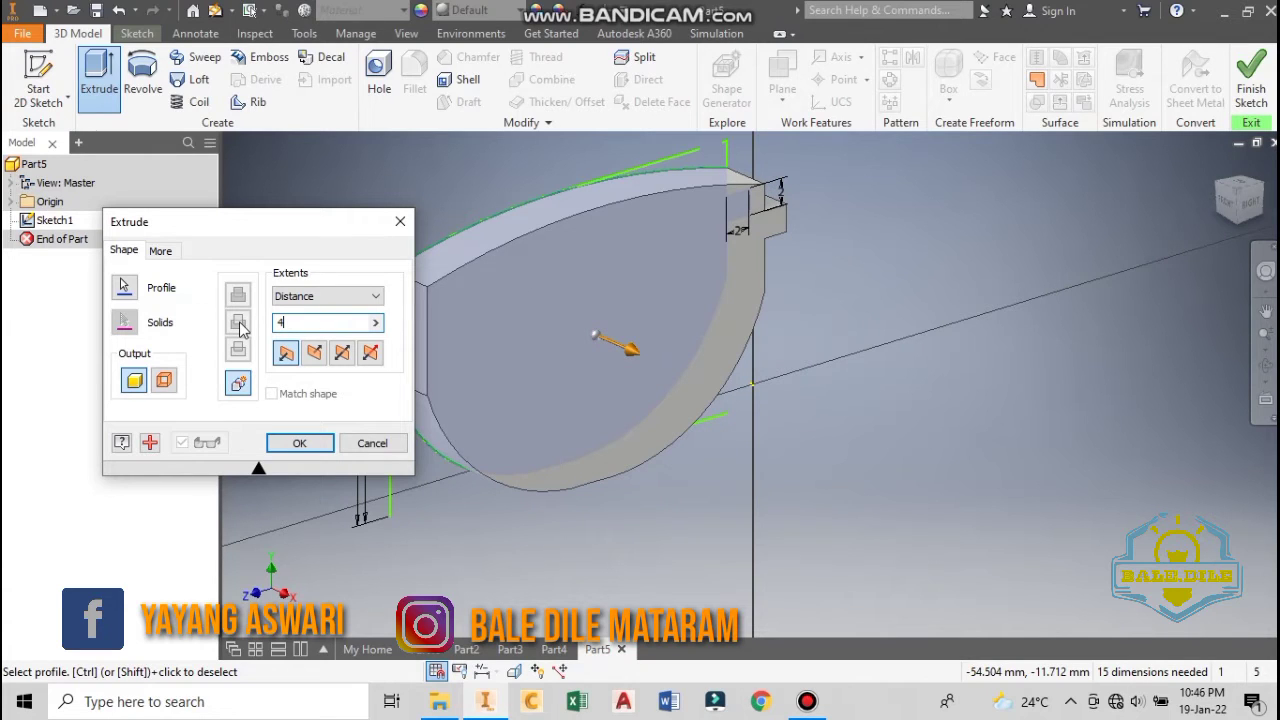
click(303, 443)
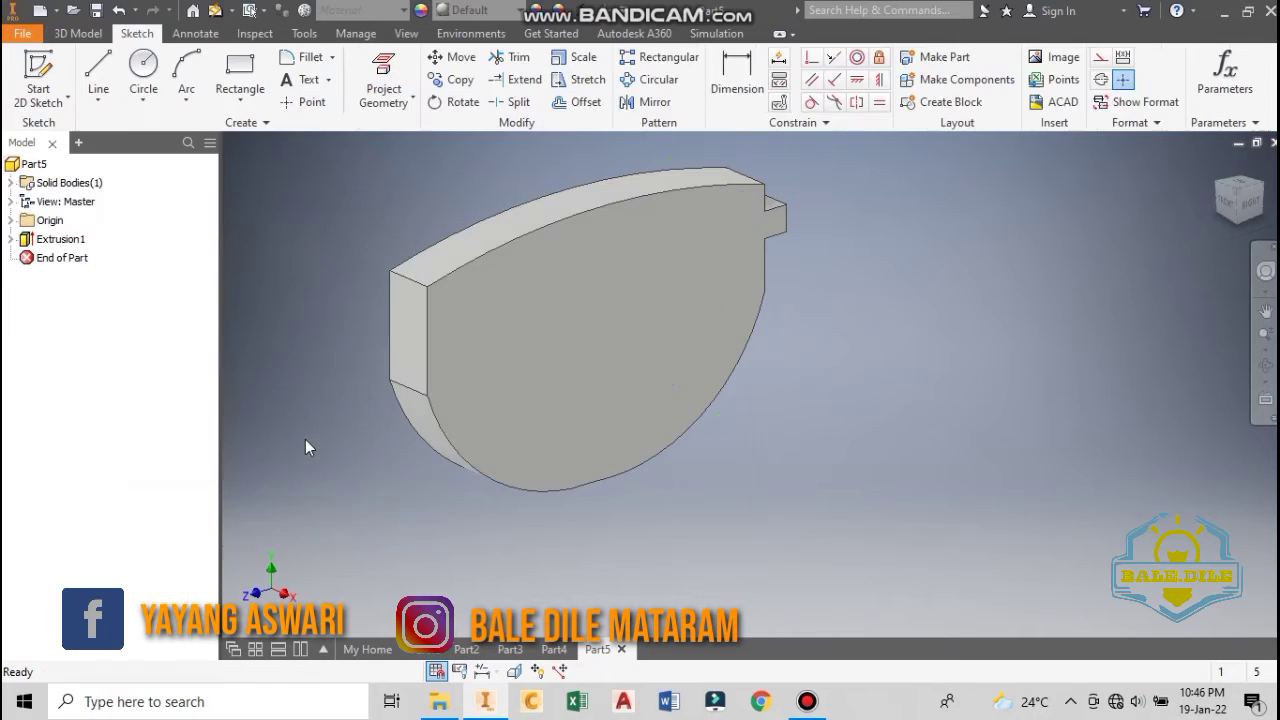
- Start a new sketch on the extruded body's flat profile face, seen from the right view, for drawing lines
click(1252, 205)
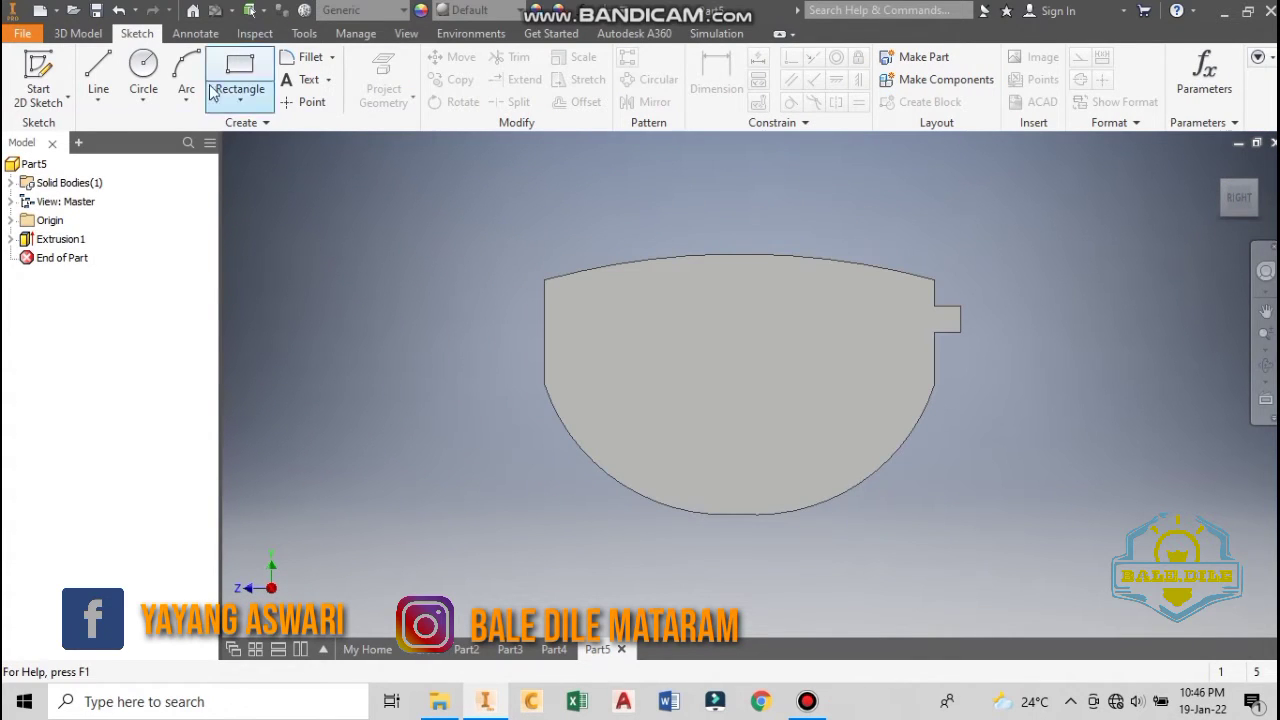
click(85, 34)
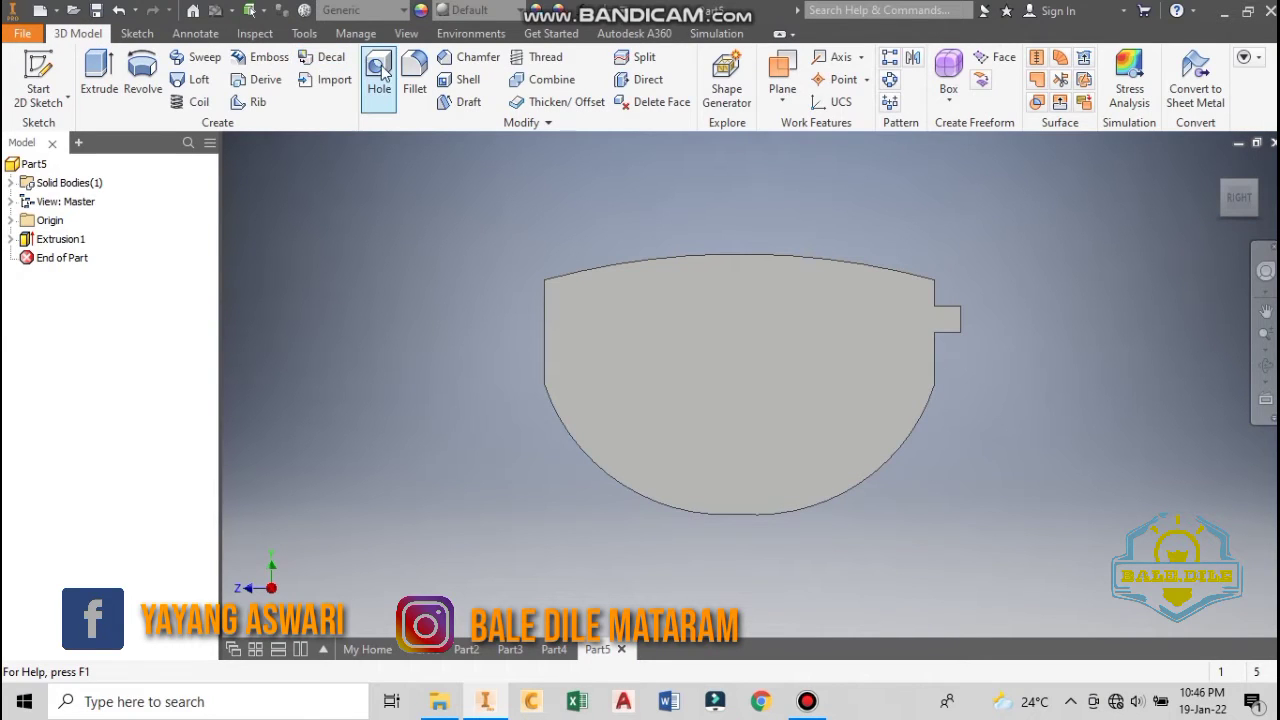
click(138, 33)
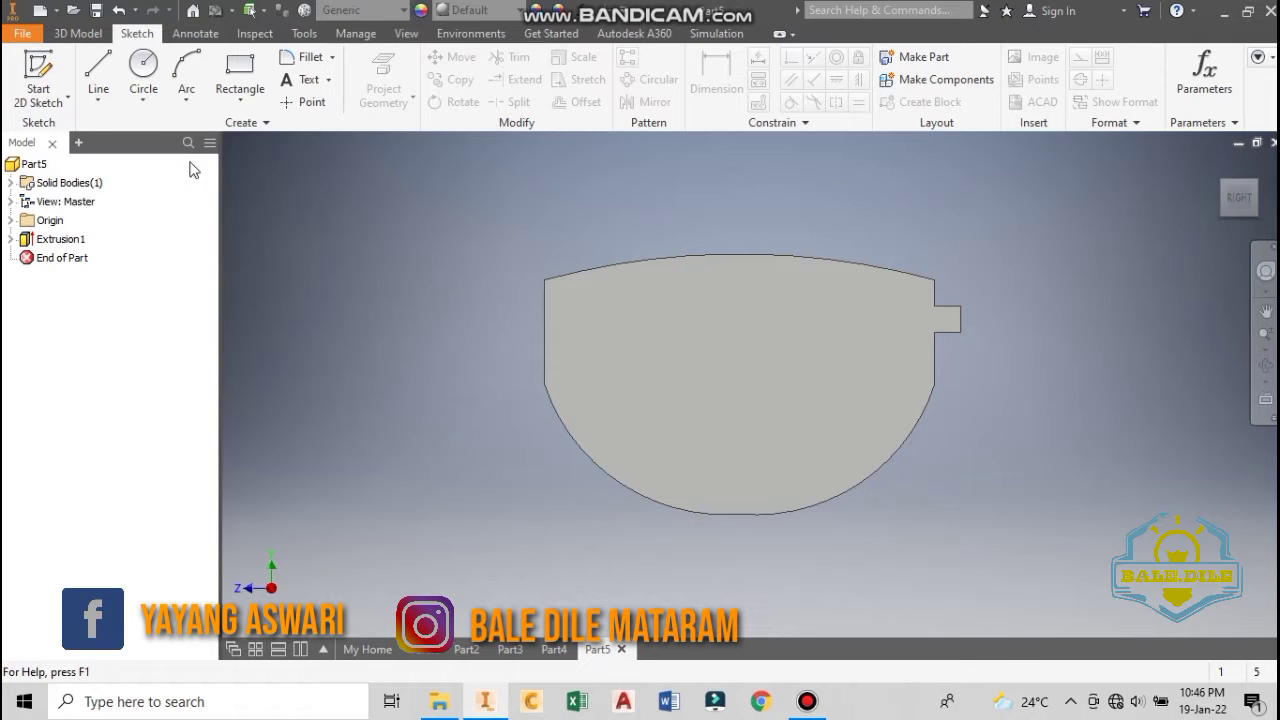
click(98, 76)
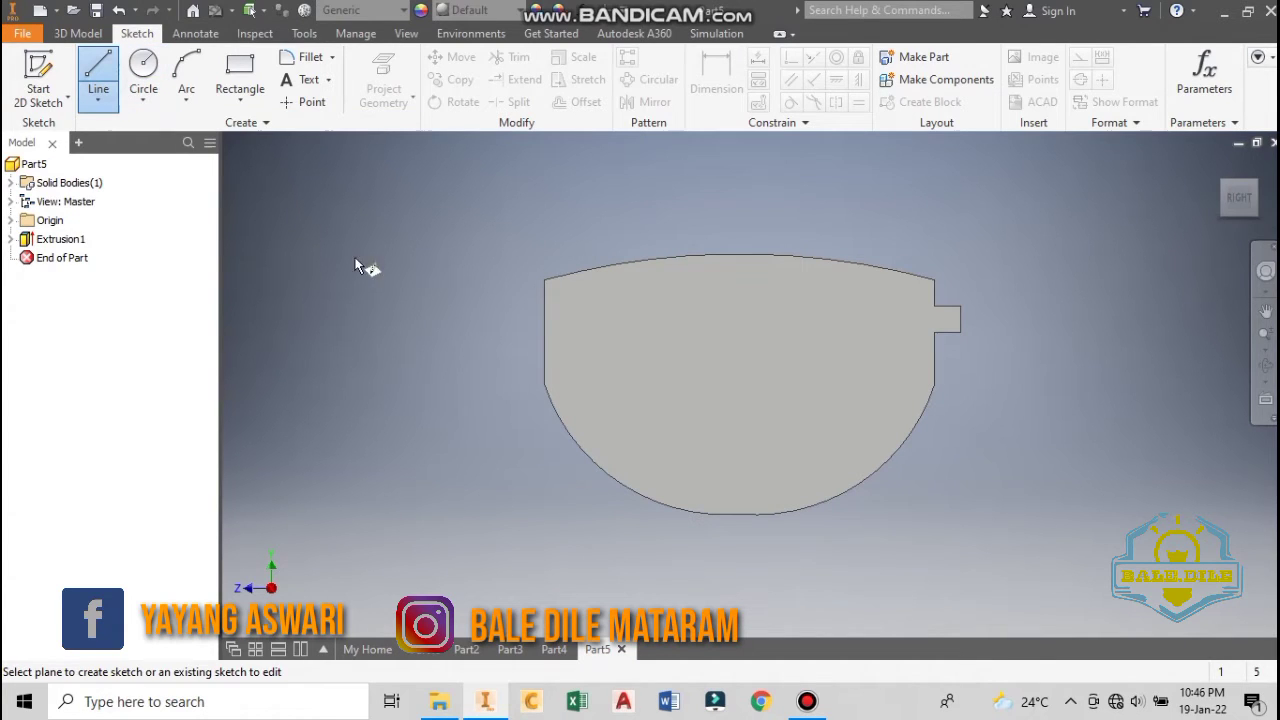
click(611, 347)
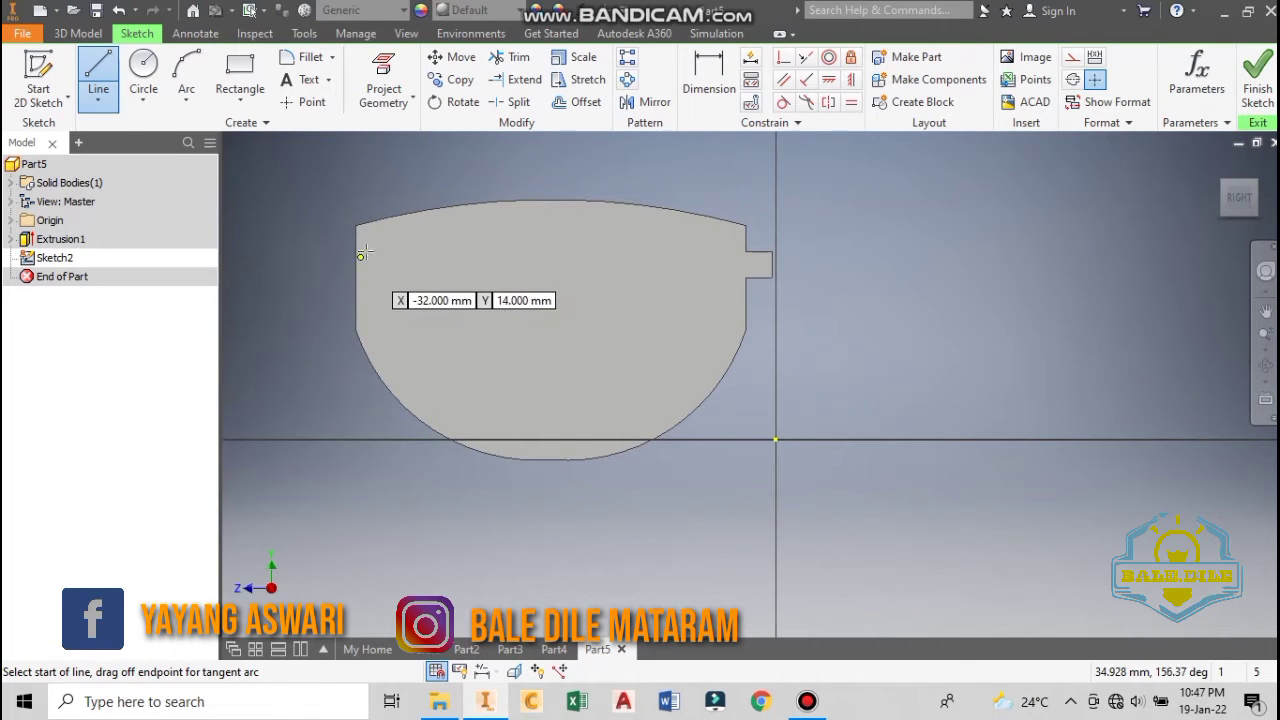
click(358, 230)
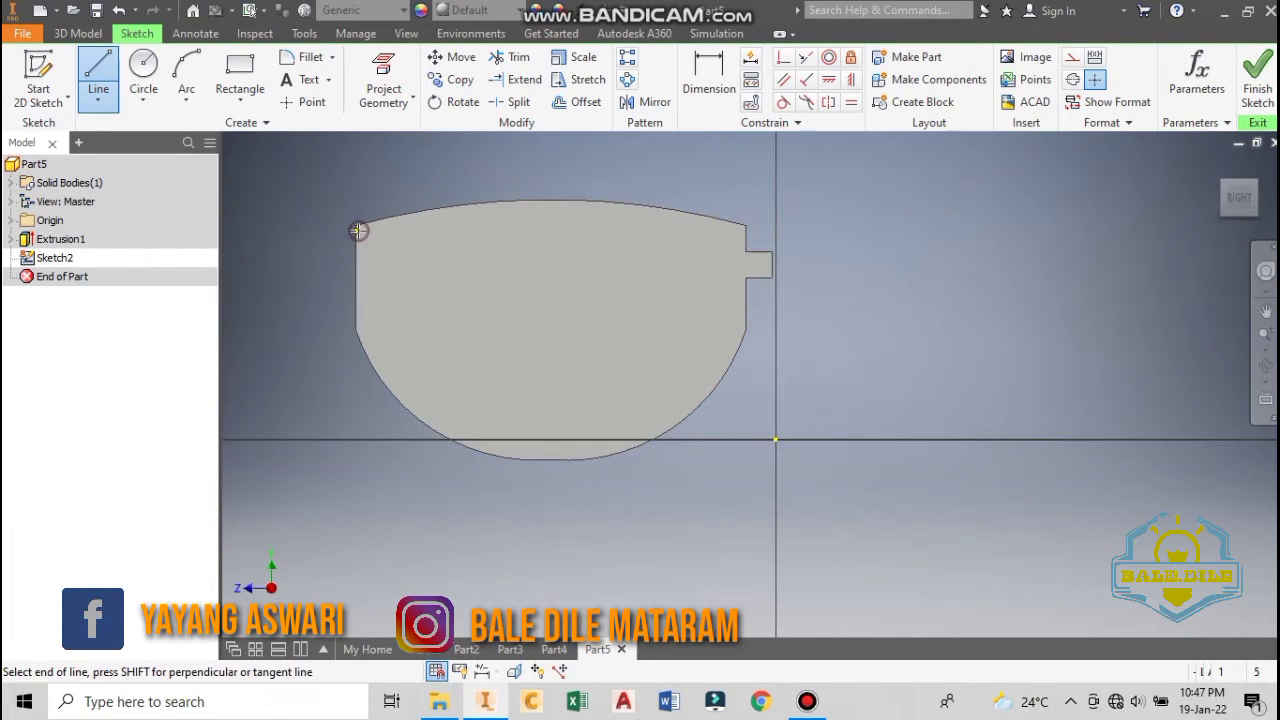
click(391, 233)
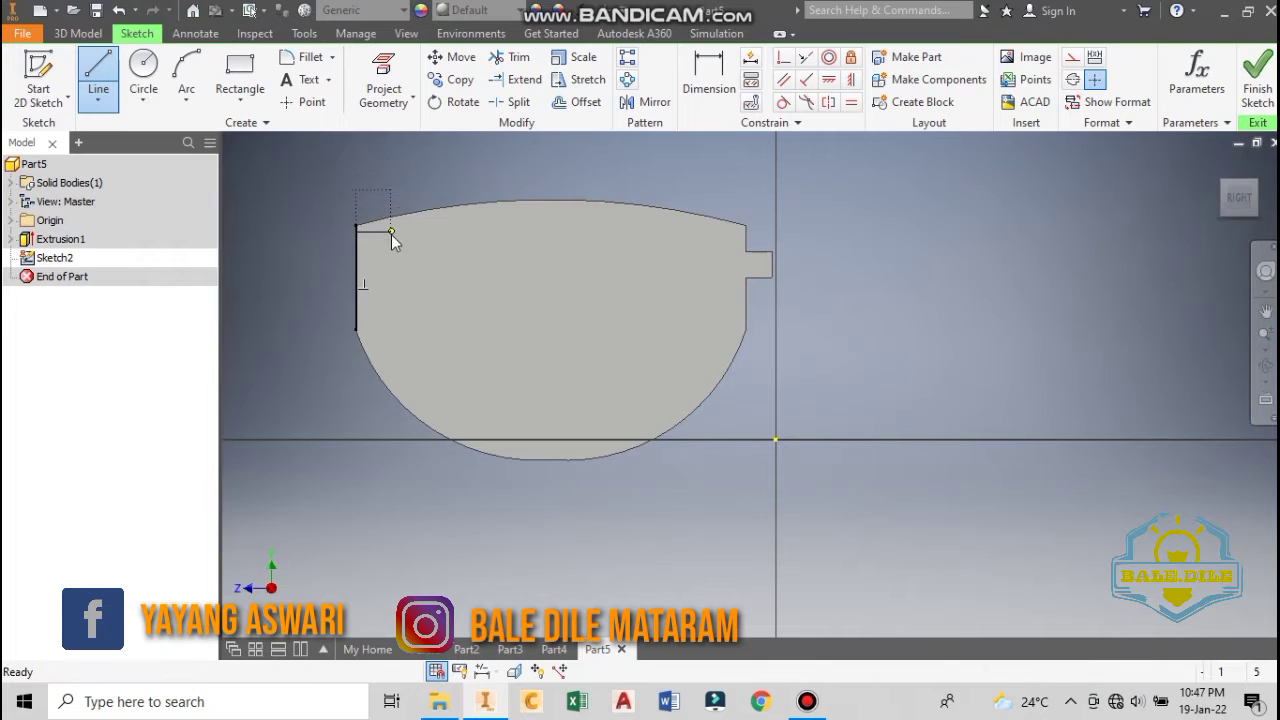
key(Escape)
click(98, 80)
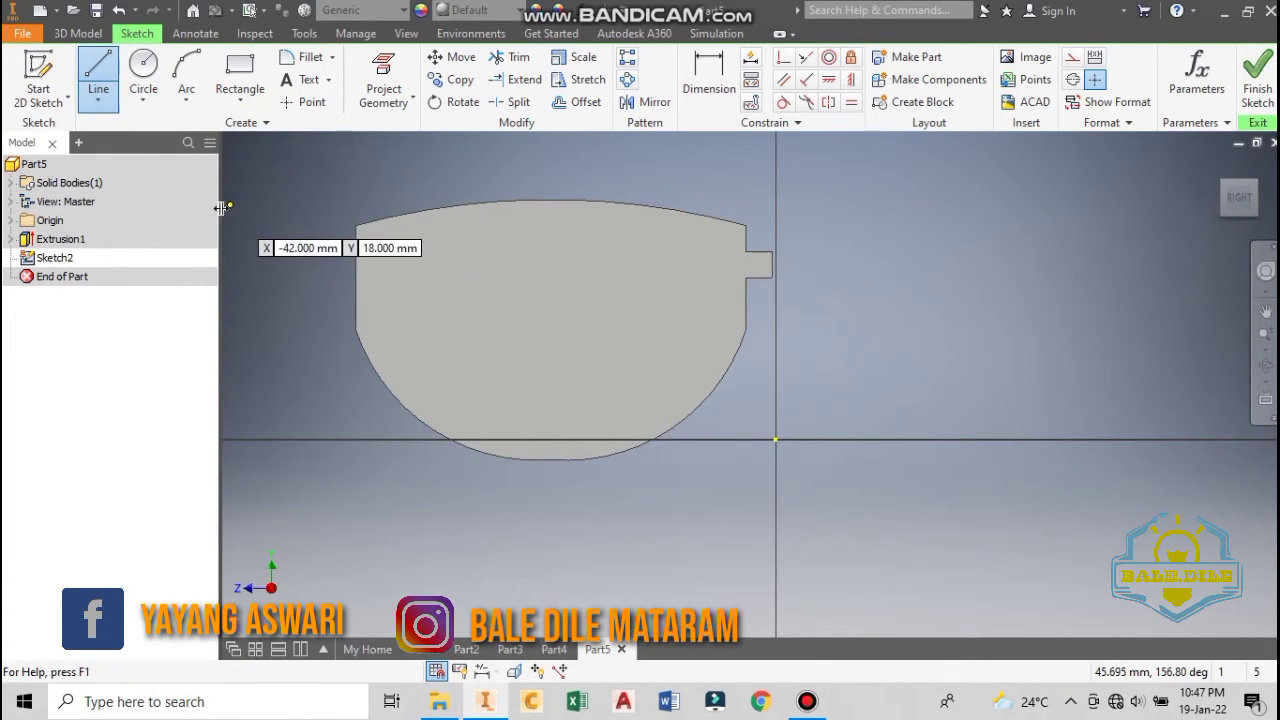
key(Escape)
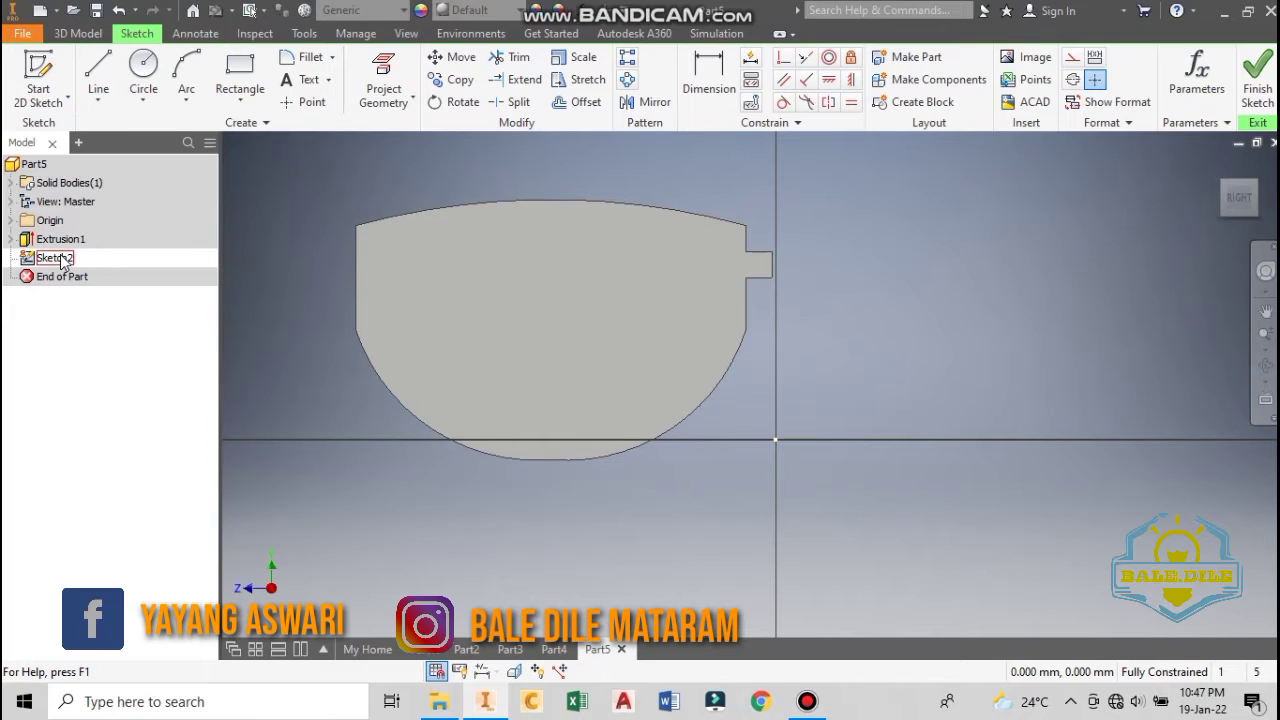
right_click(62, 260)
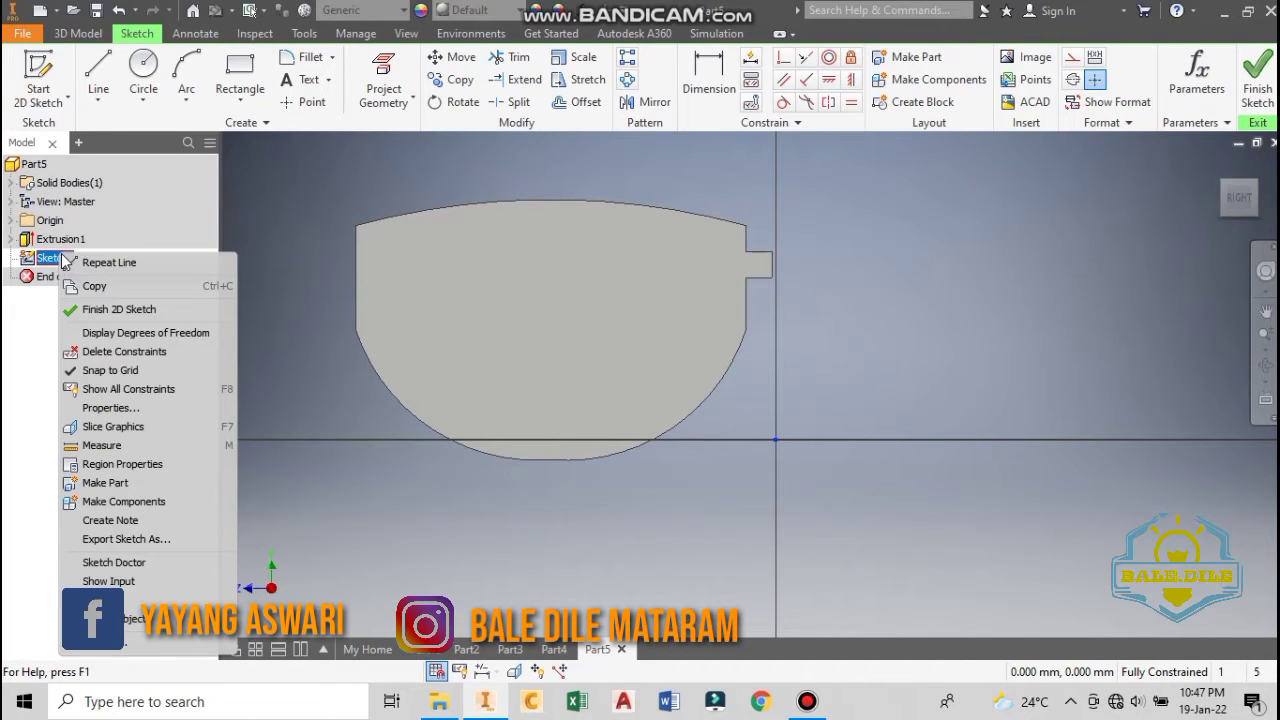
click(281, 254)
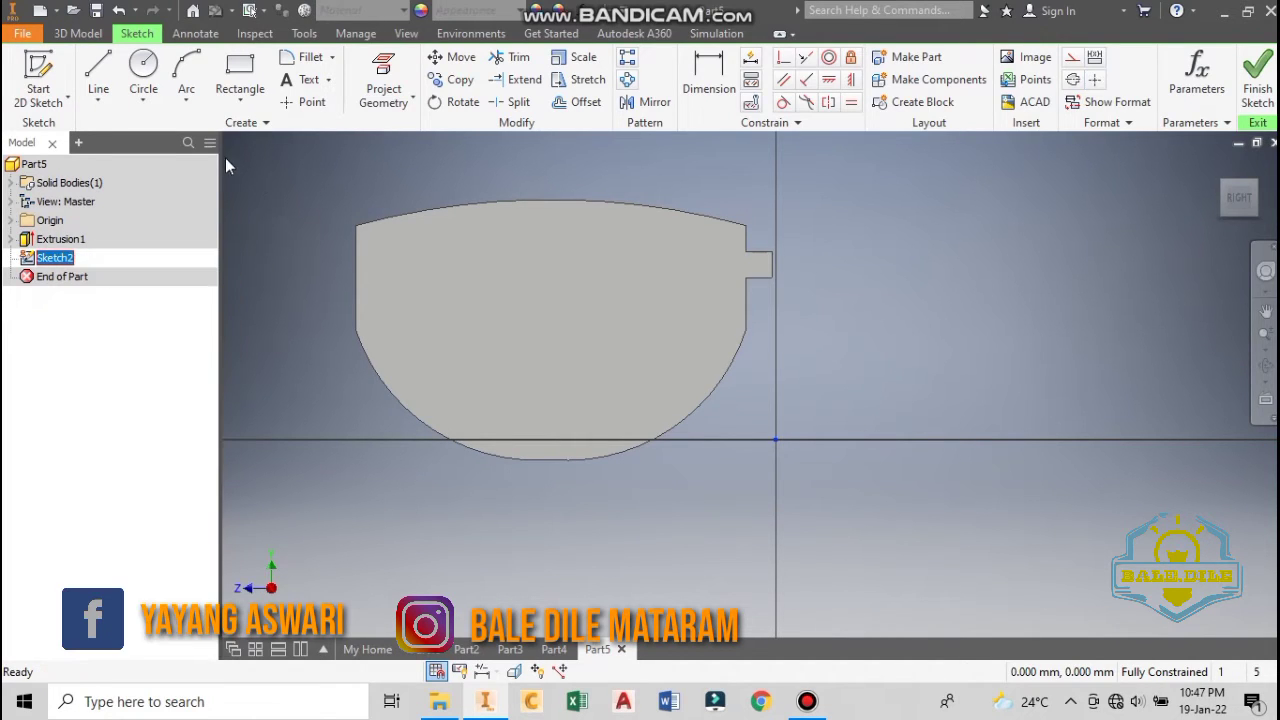
- Draw an 8 mm vertical line along the face's left edge, from its upper corner to the start of the lower arc
click(98, 75)
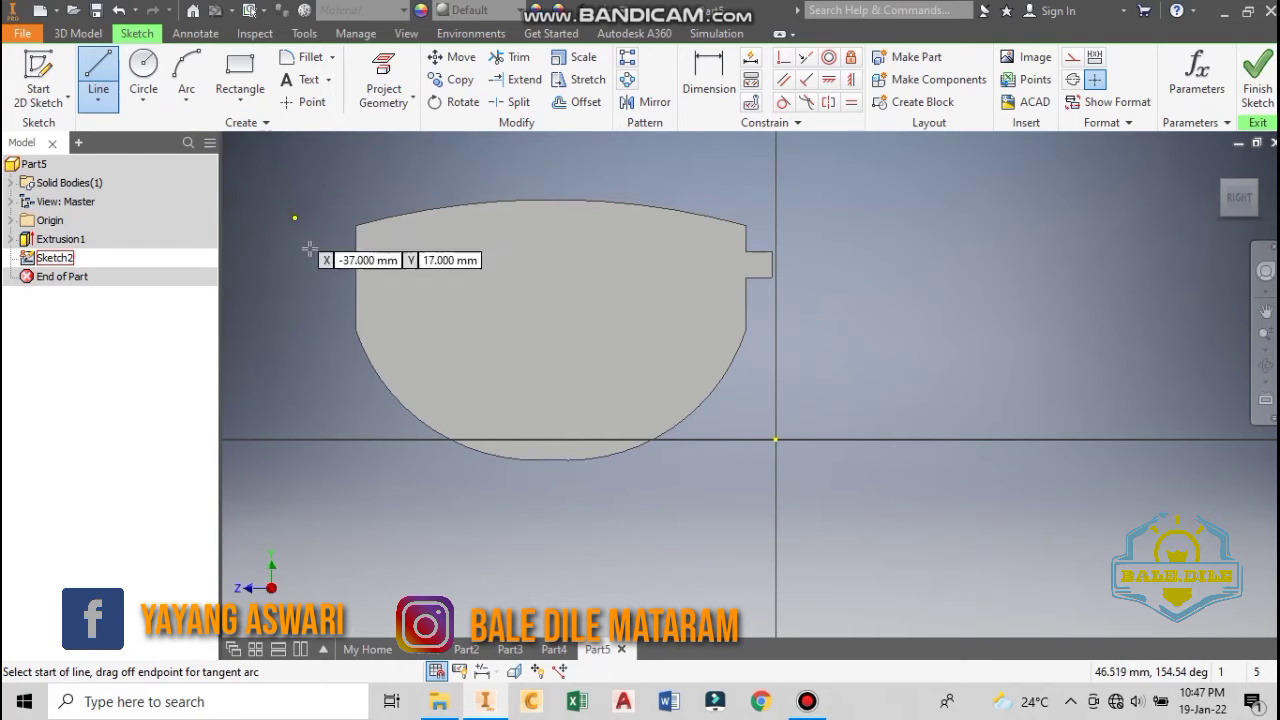
click(357, 224)
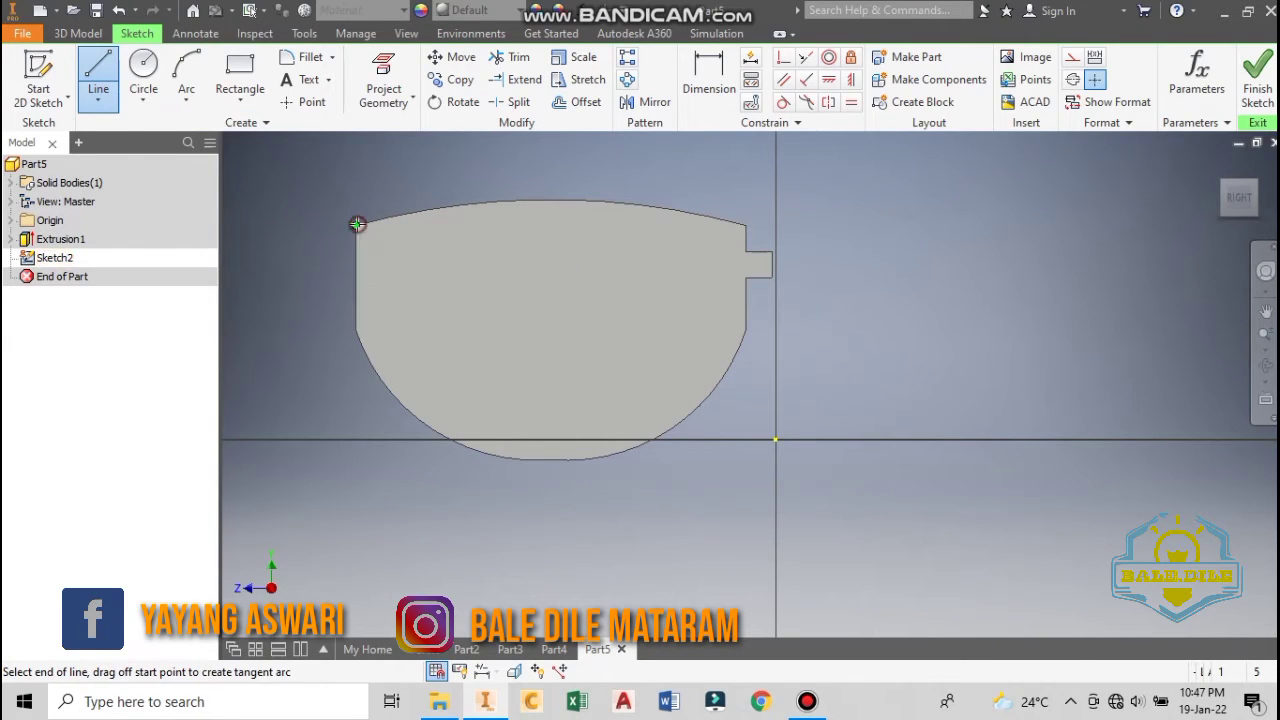
click(357, 330)
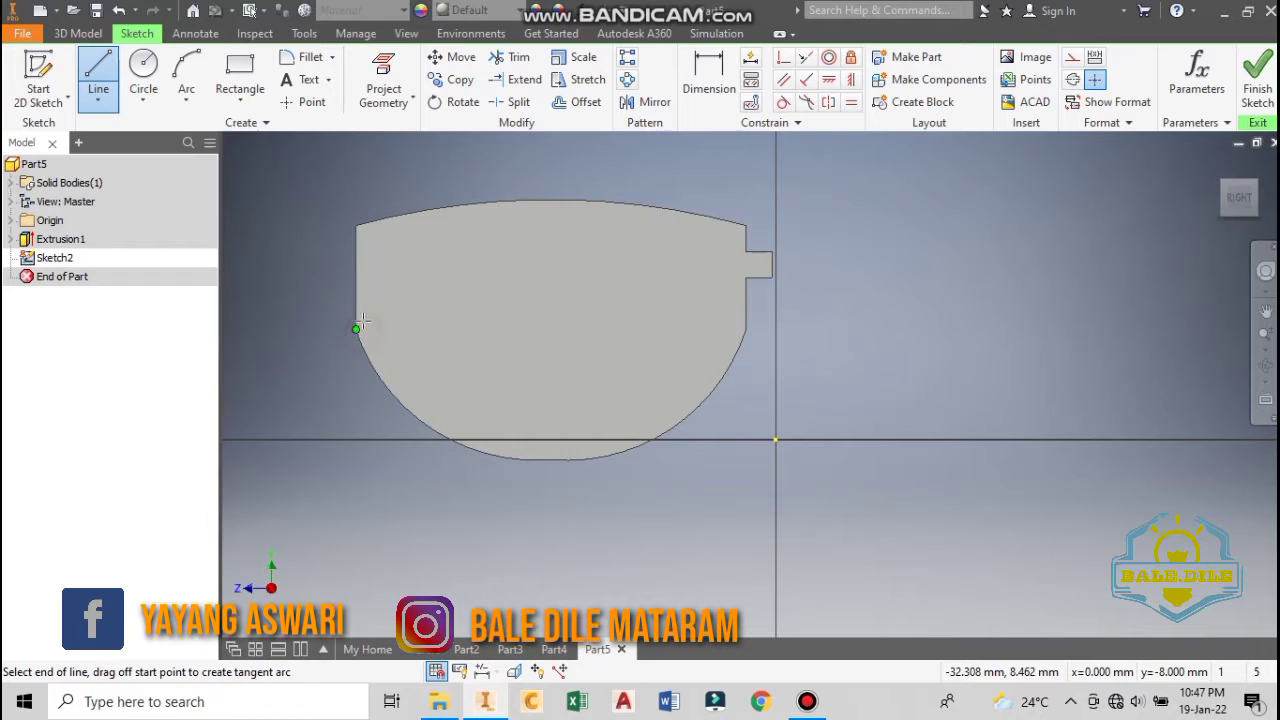
key(Escape)
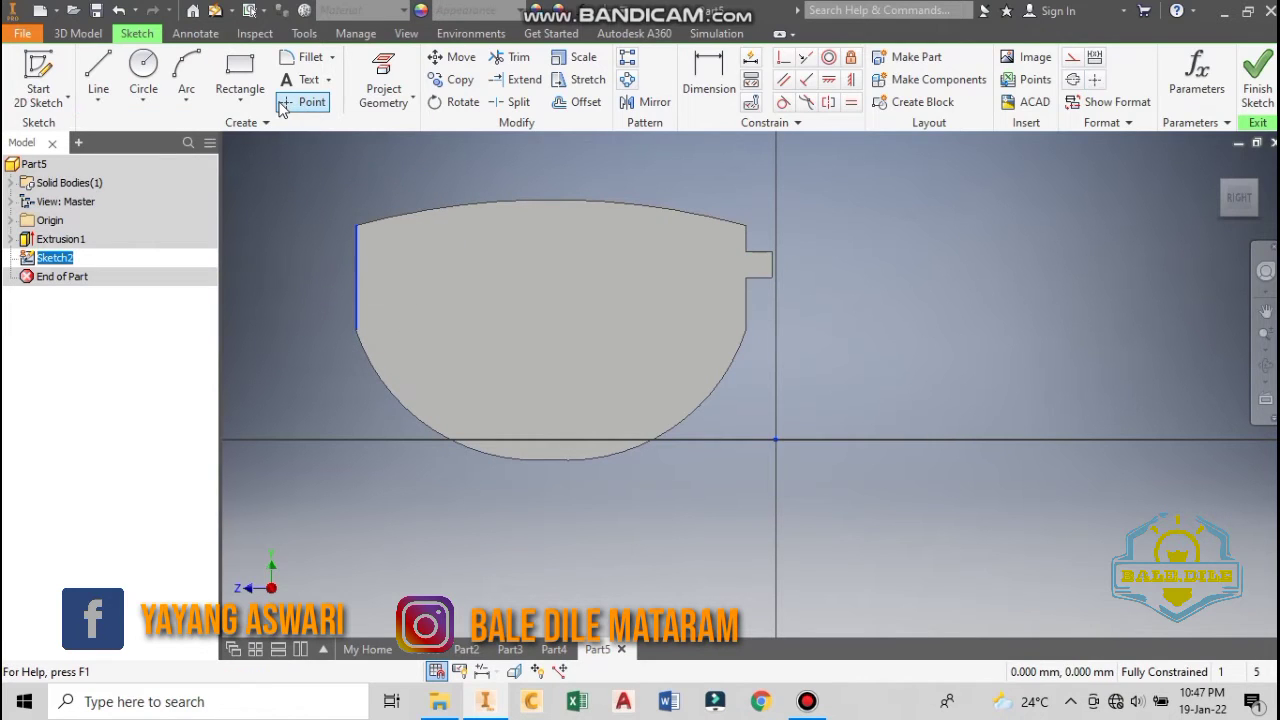
click(186, 72)
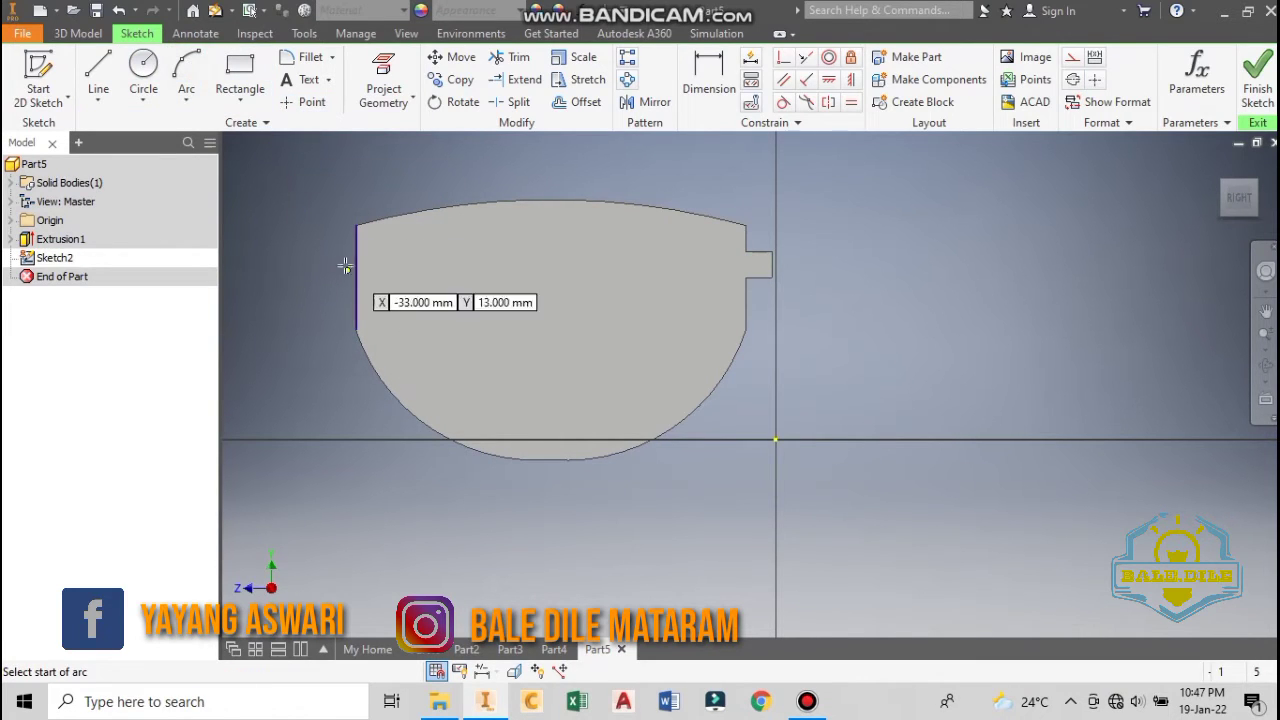
click(357, 225)
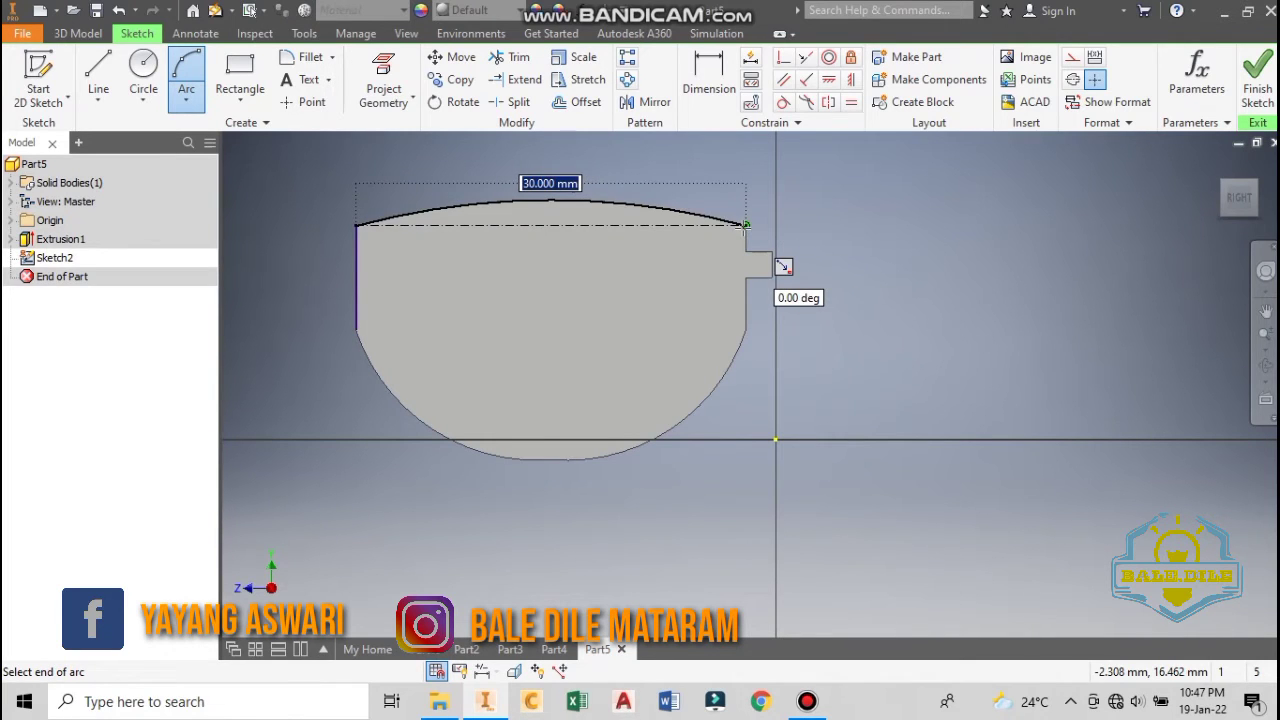
click(745, 225)
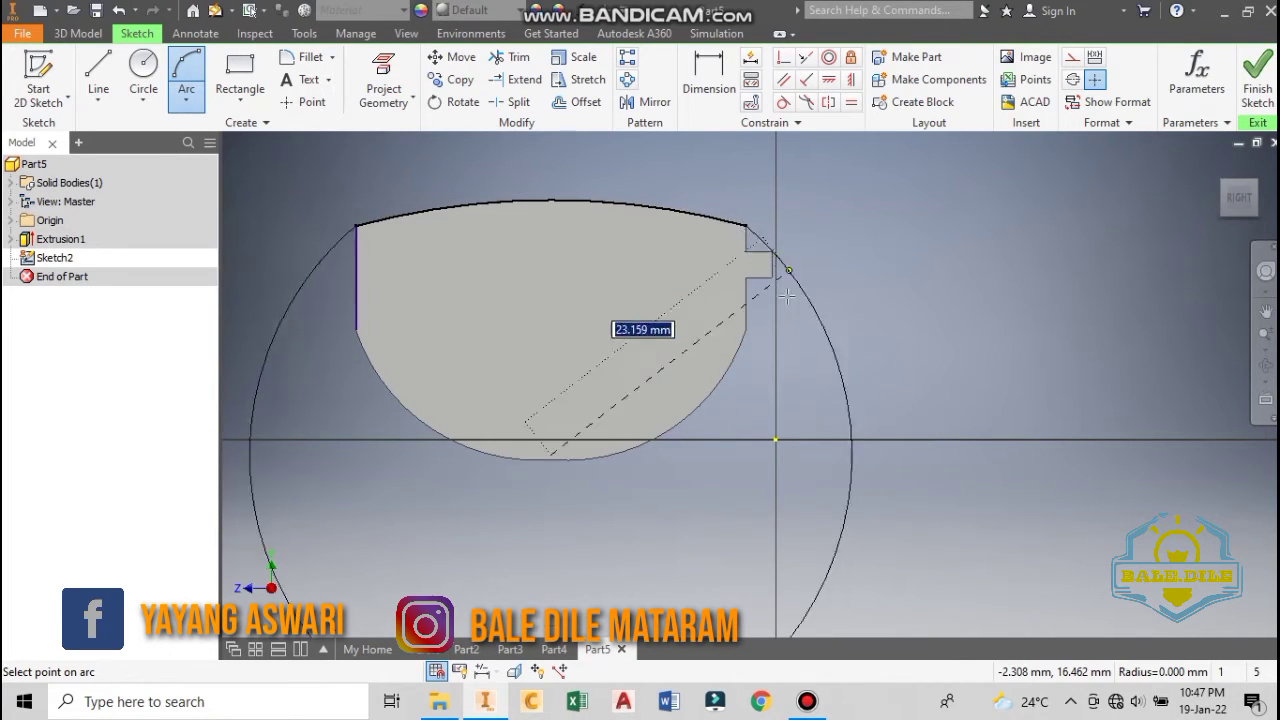
key(Escape)
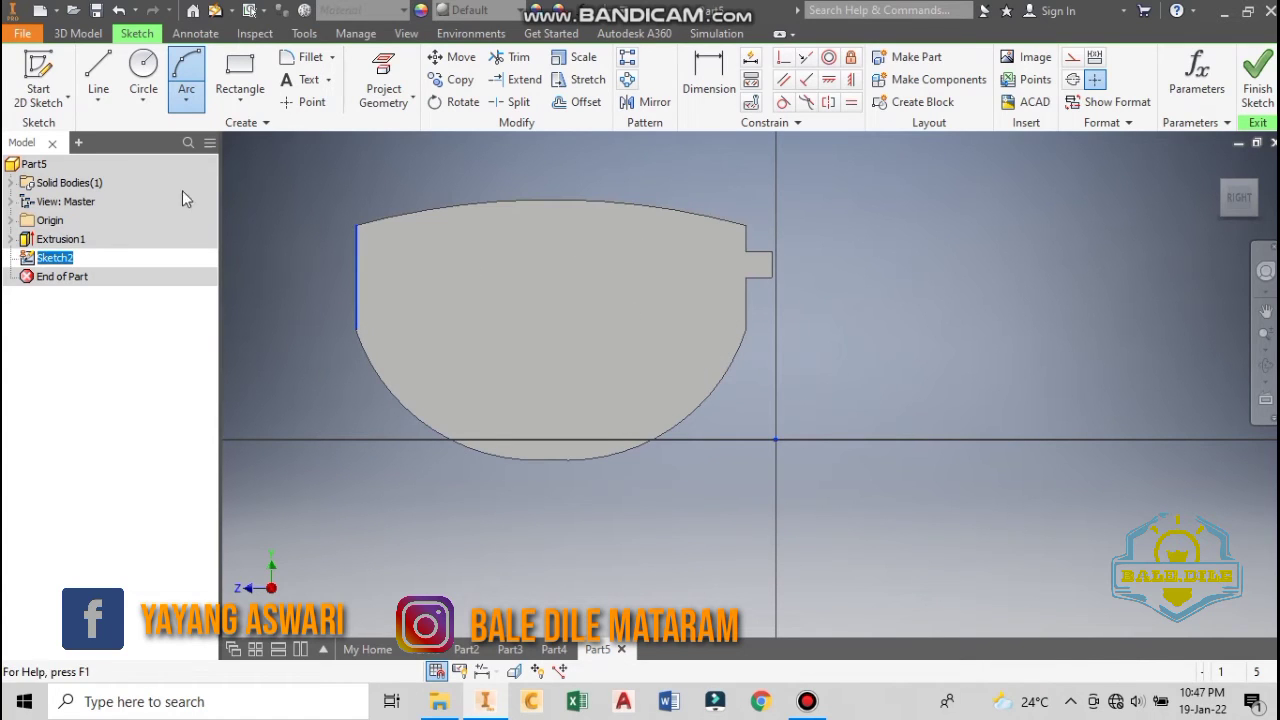
- Draw a vertical line along the face's right edge, from its upper corner to the start of the lower arc
click(141, 65)
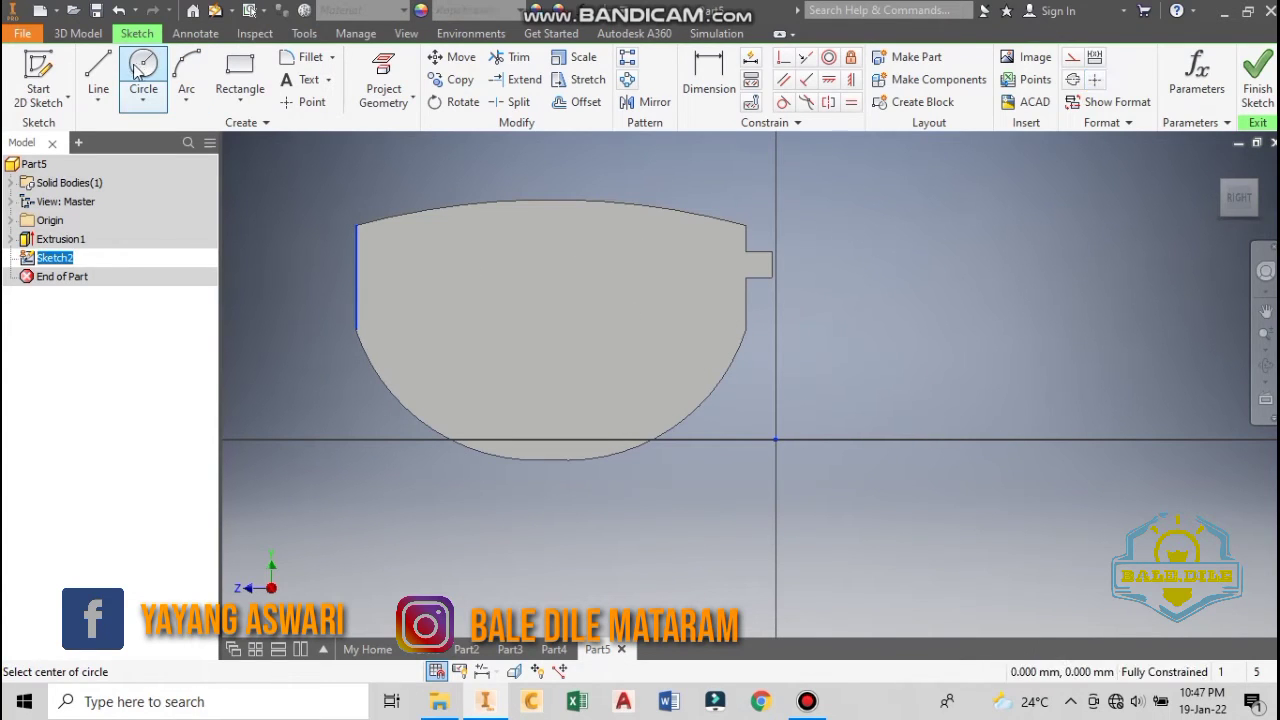
click(98, 68)
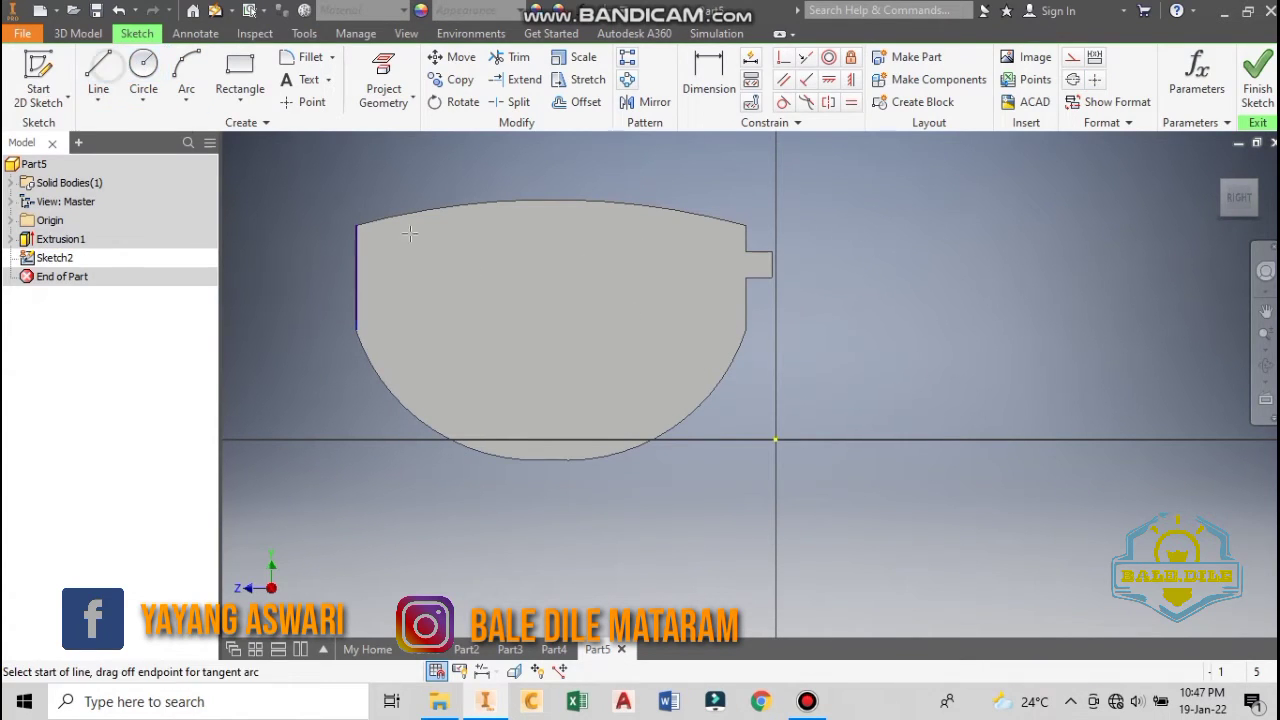
click(745, 224)
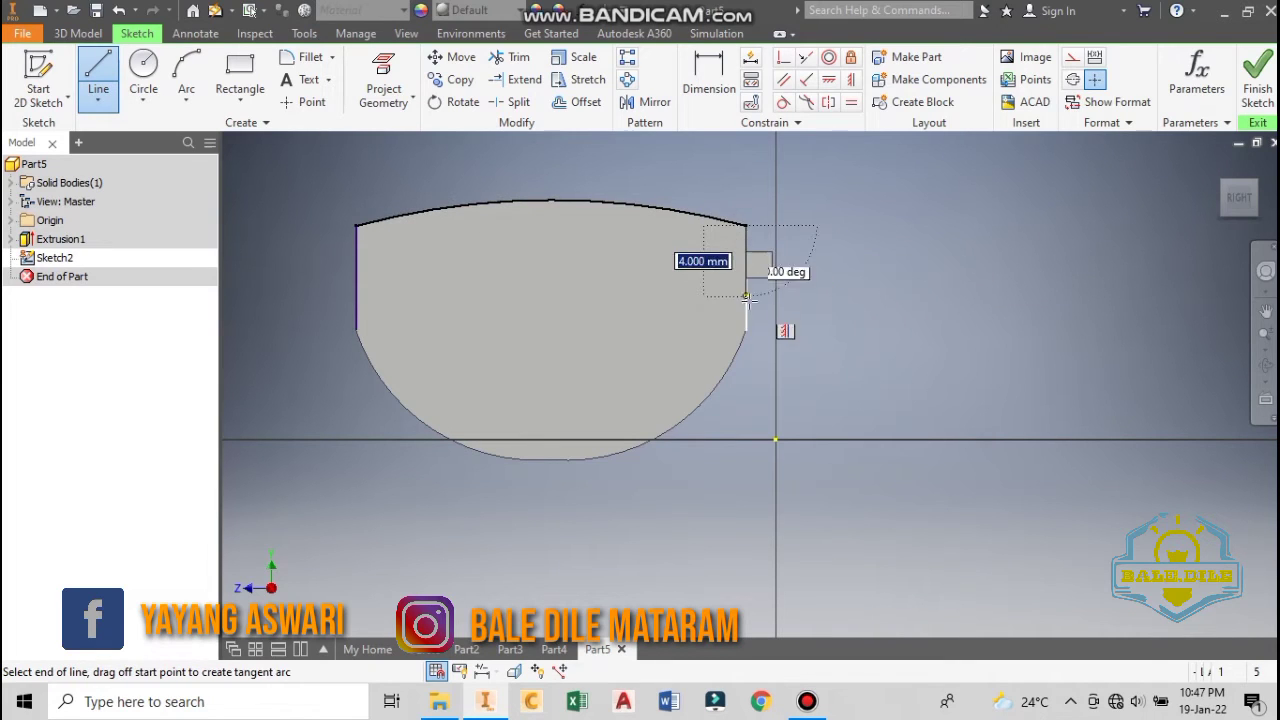
click(746, 330)
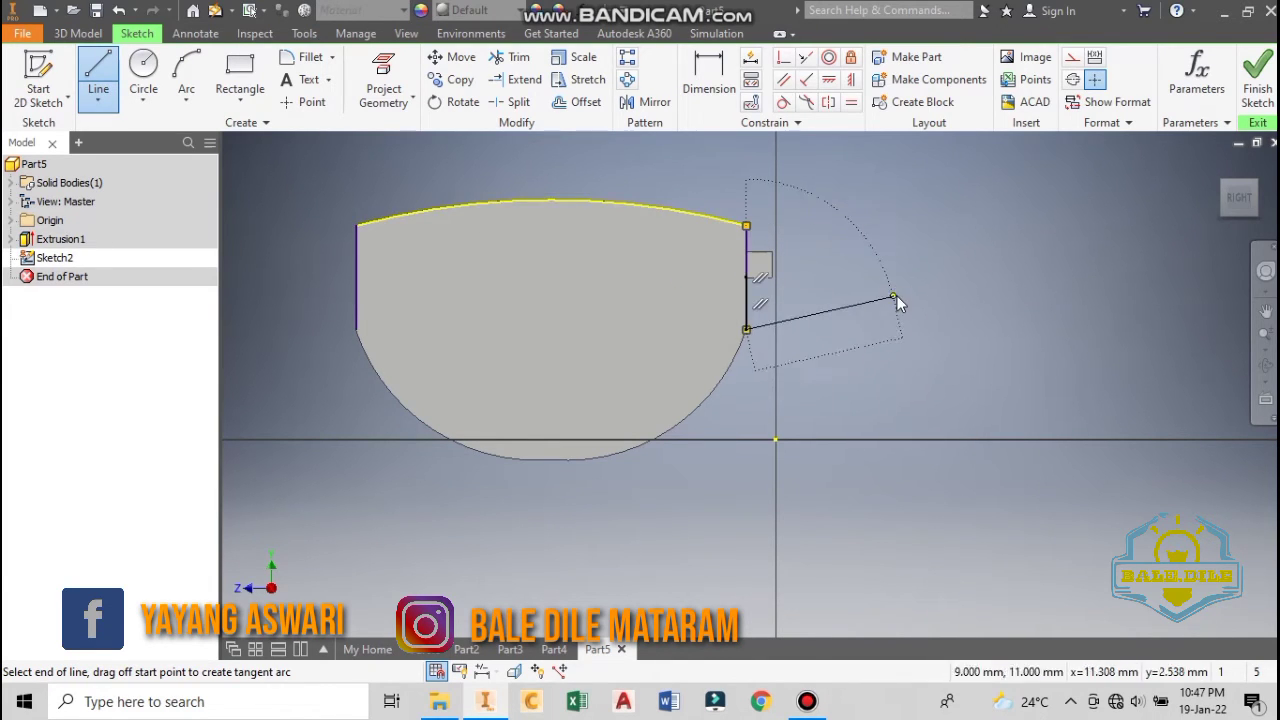
key(Escape)
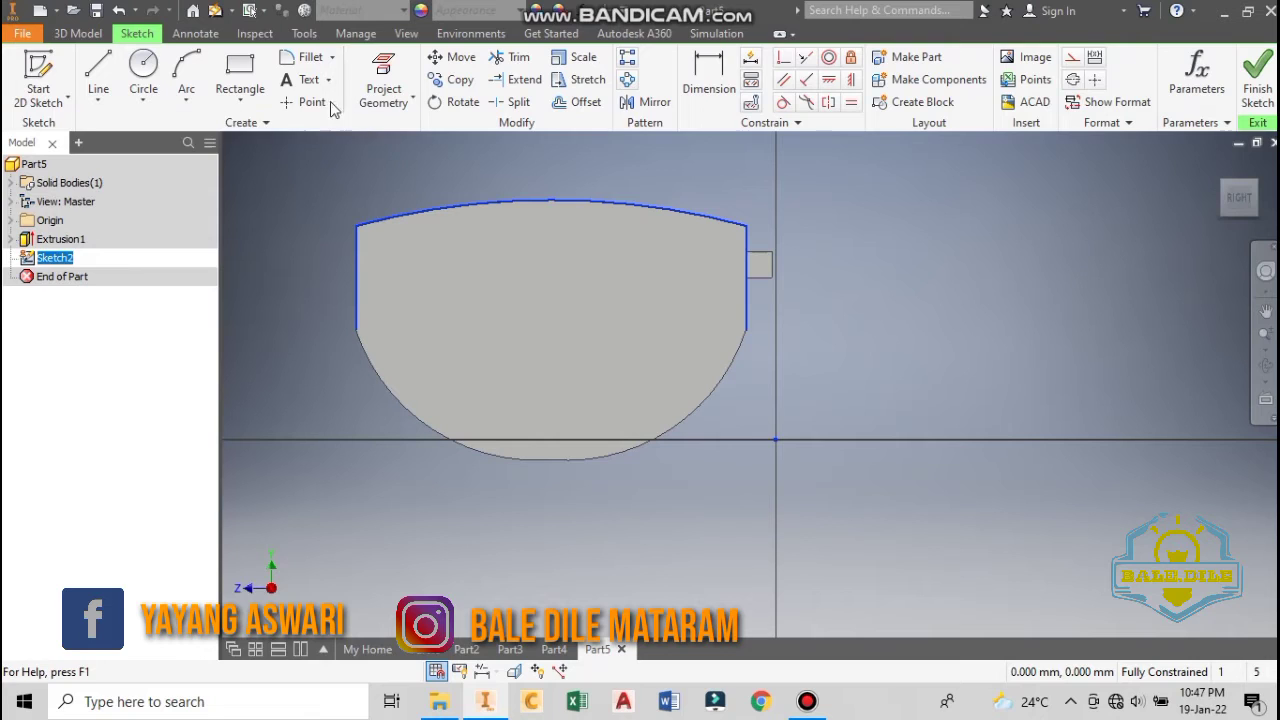
- Draw a three-point arc along the face's lower curve, joining the lower ends of the two vertical side lines
click(186, 68)
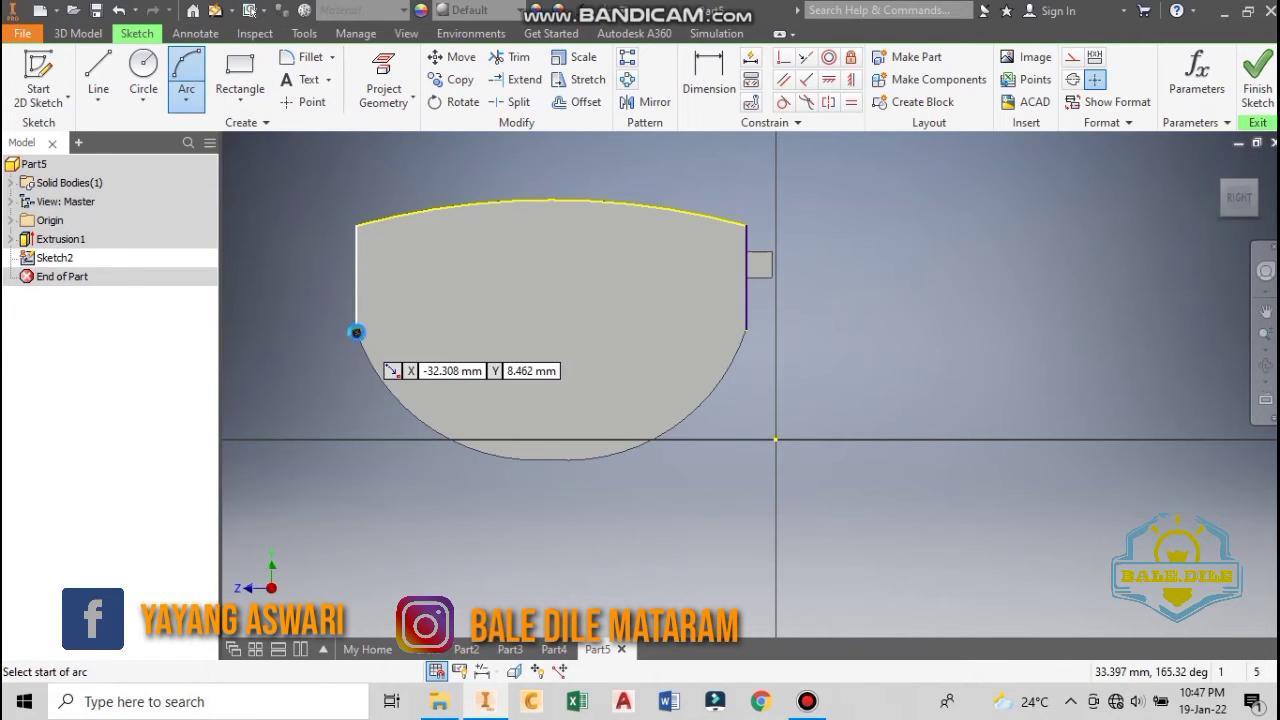
click(357, 329)
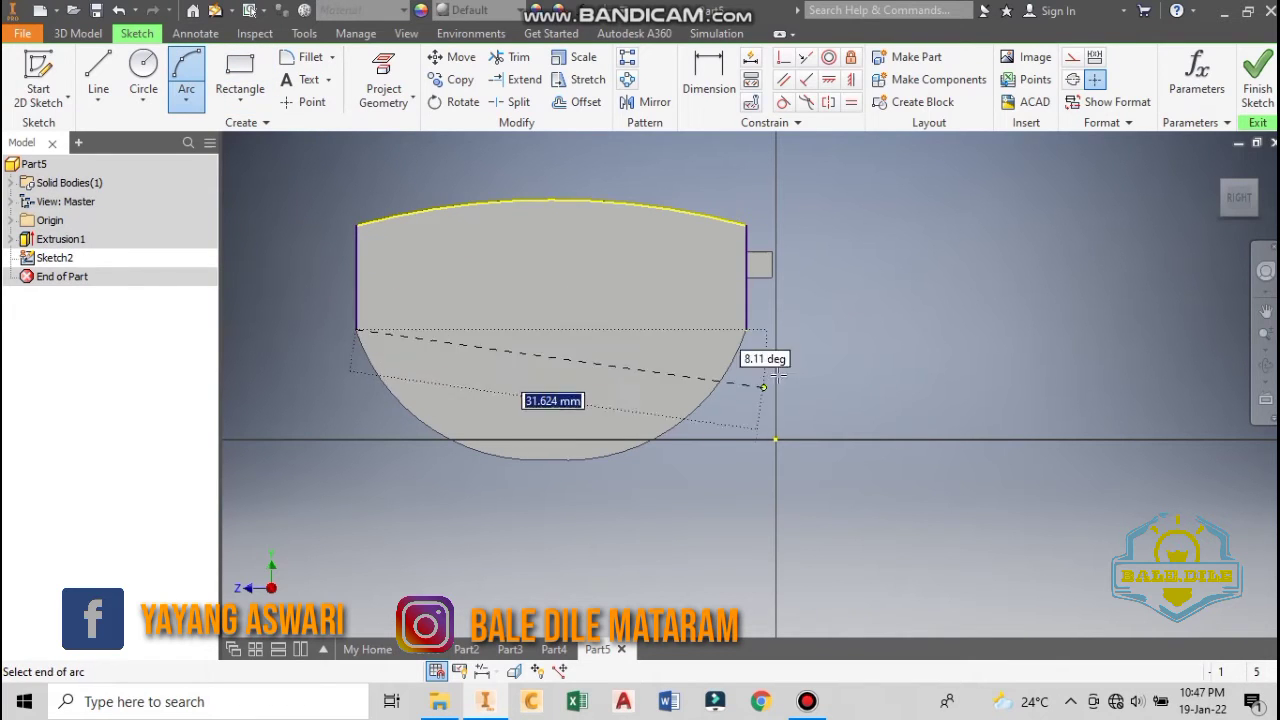
click(746, 329)
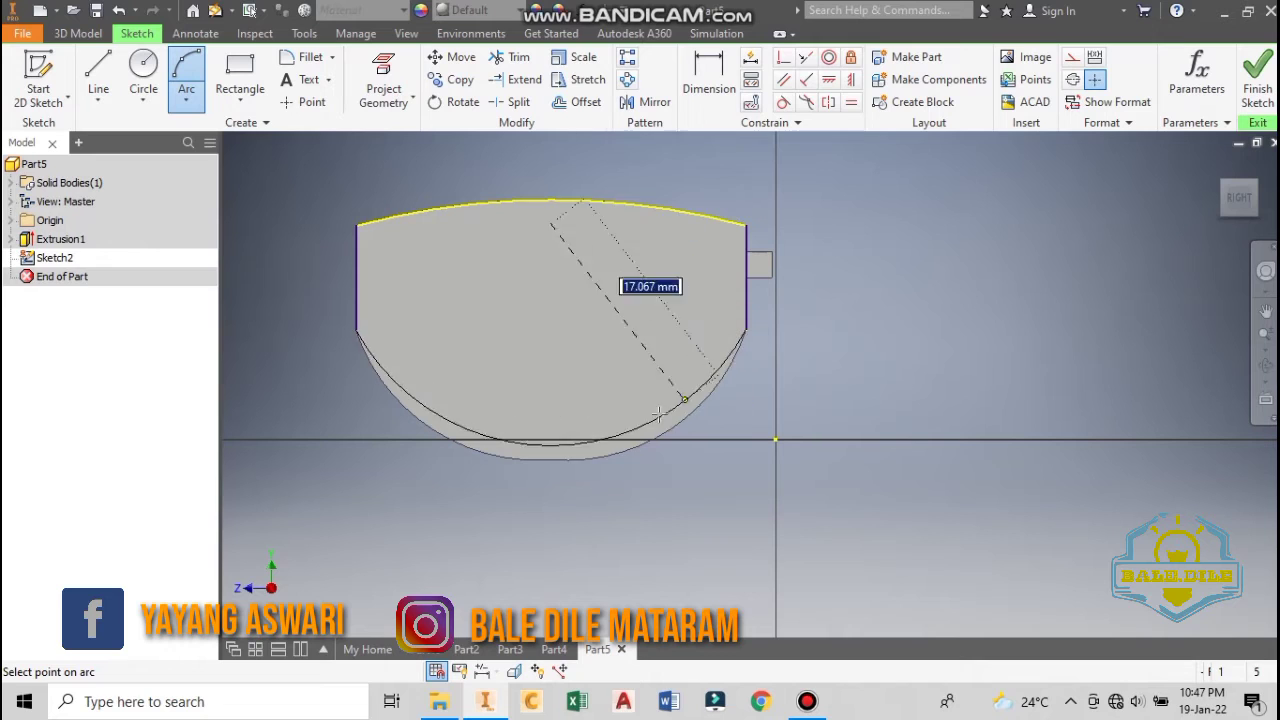
click(590, 497)
key(Escape)
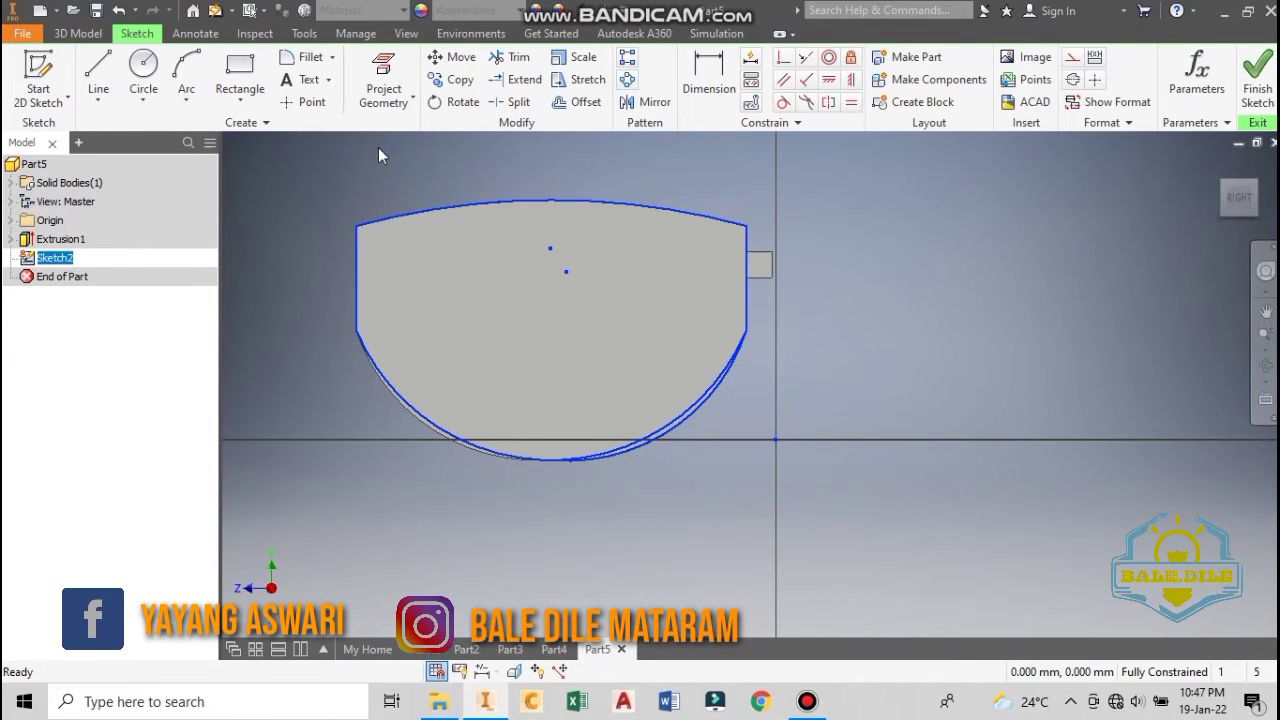
- Offset the closed sketch loop inward by about 0.65 mm
click(585, 103)
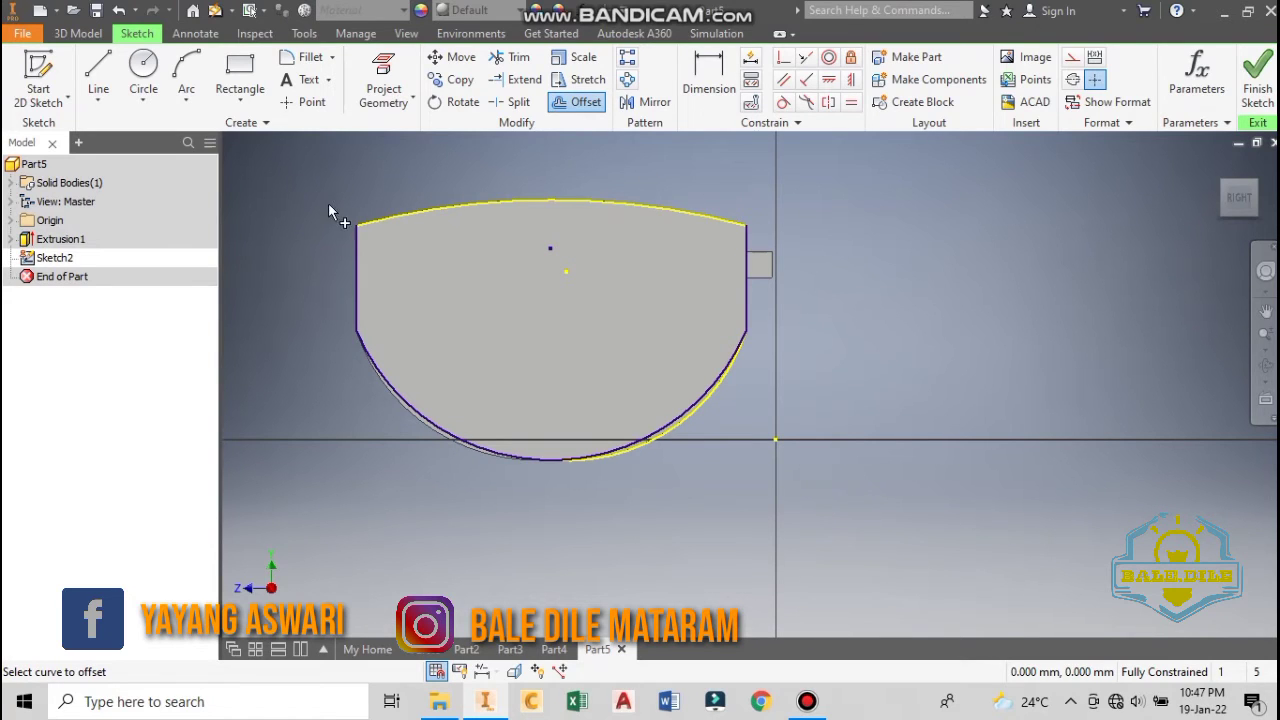
click(357, 243)
click(376, 328)
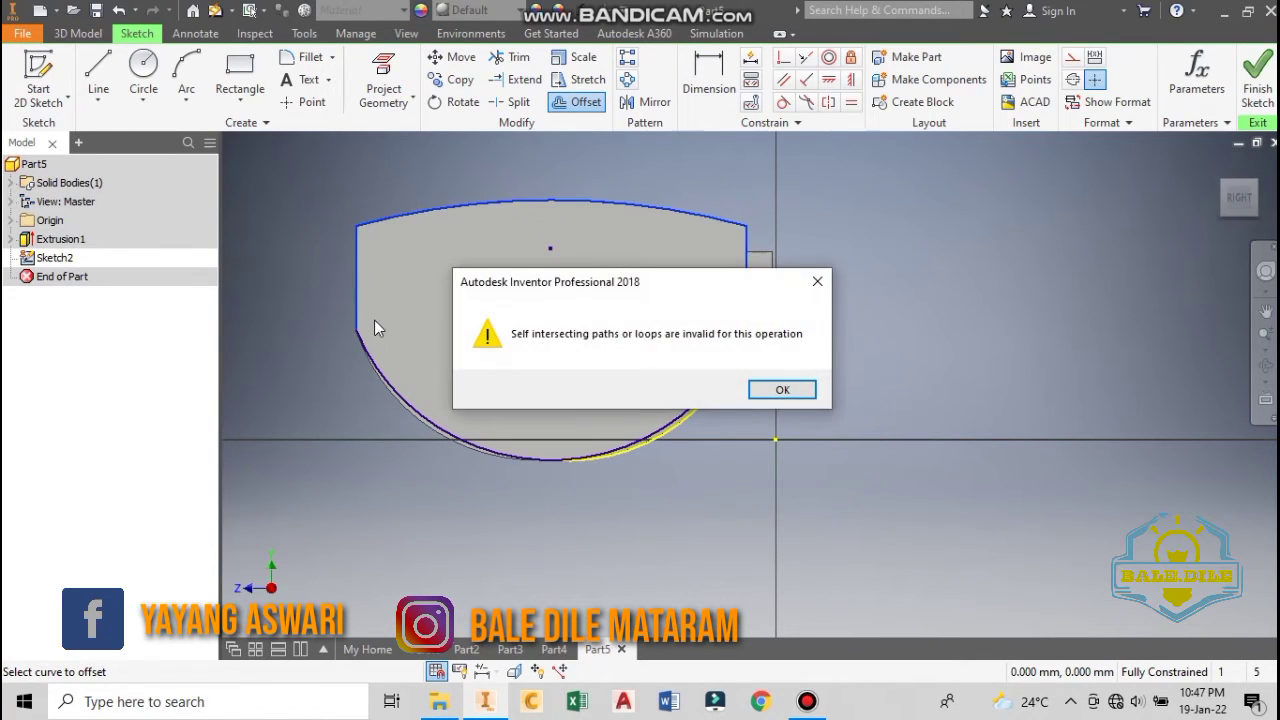
click(783, 390)
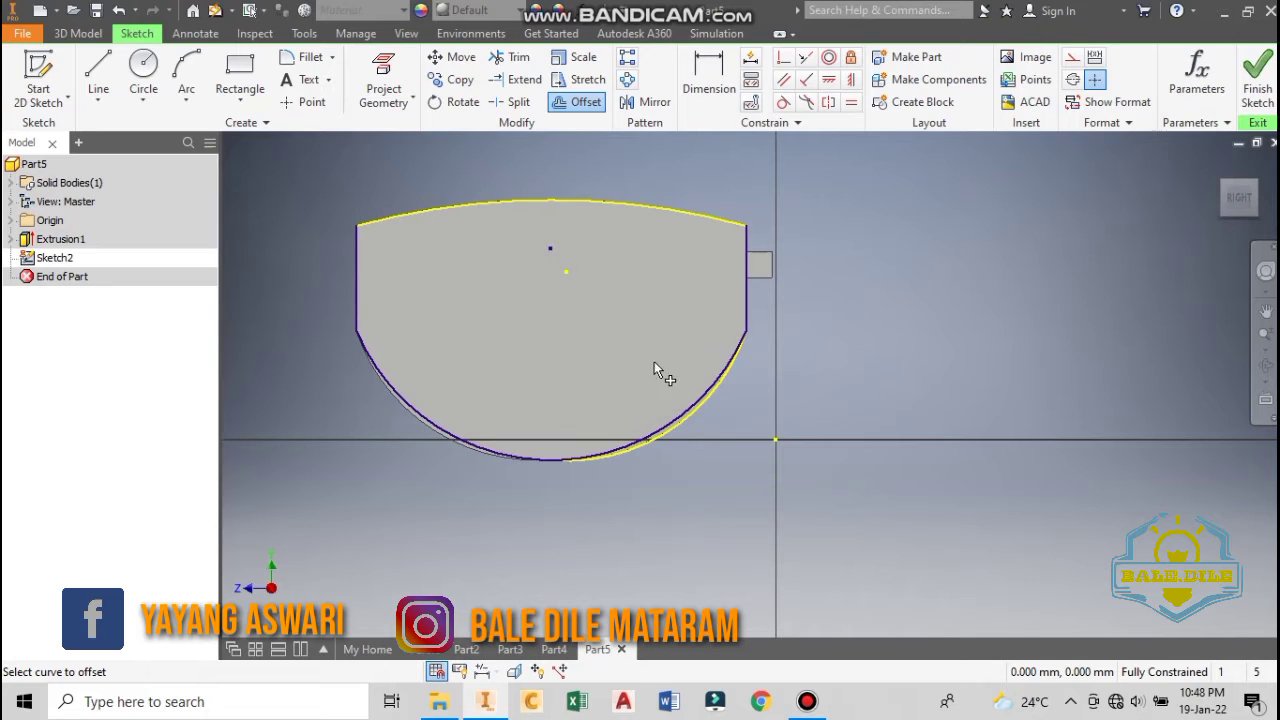
click(679, 416)
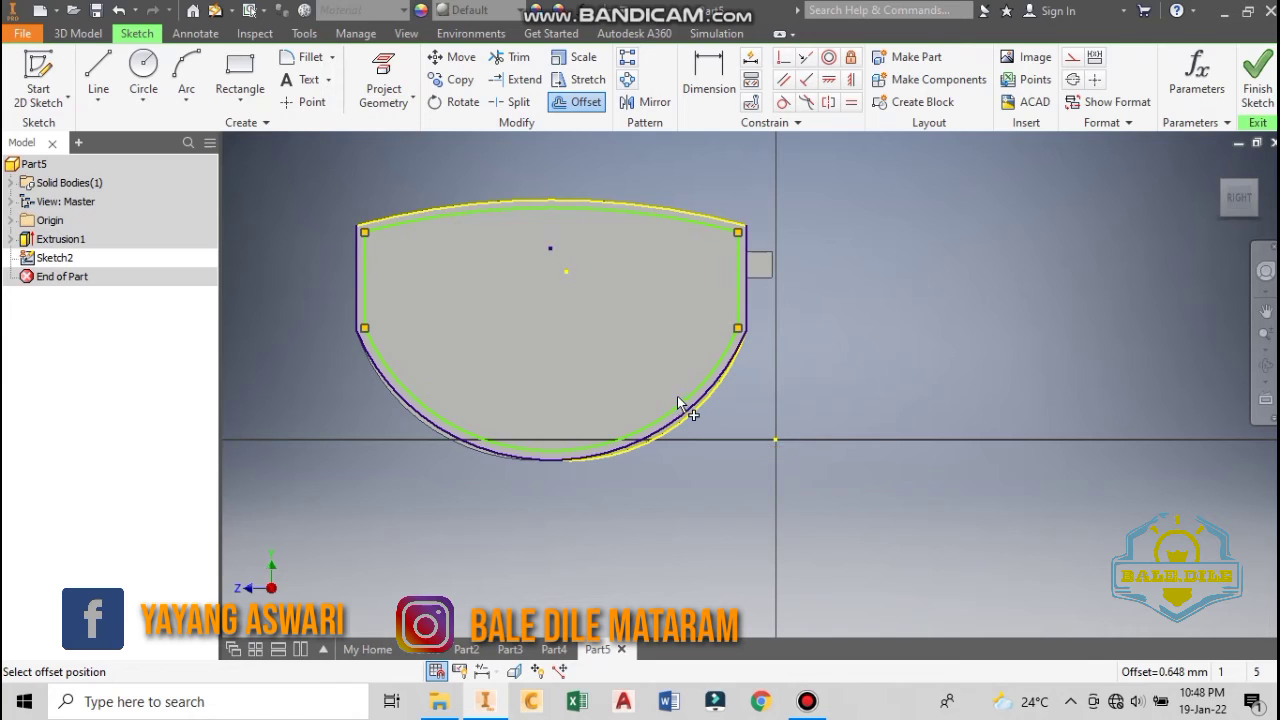
click(677, 396)
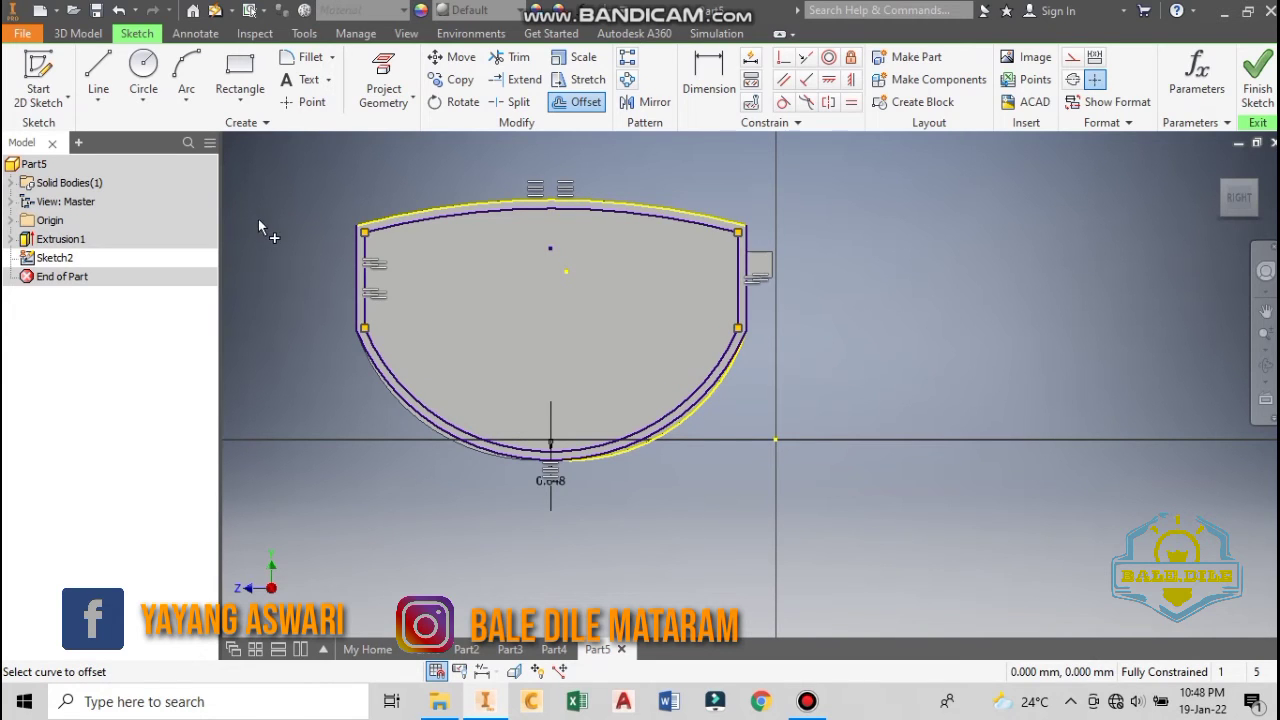
key(Escape)
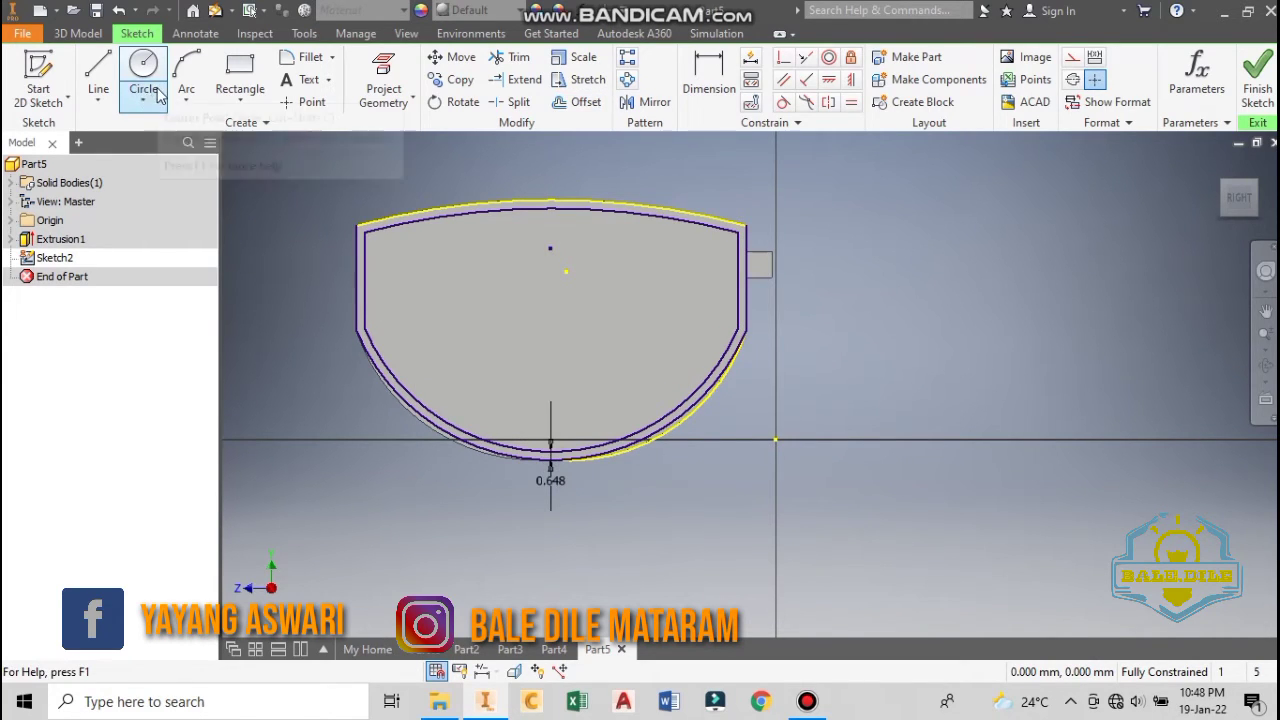
click(80, 33)
click(99, 72)
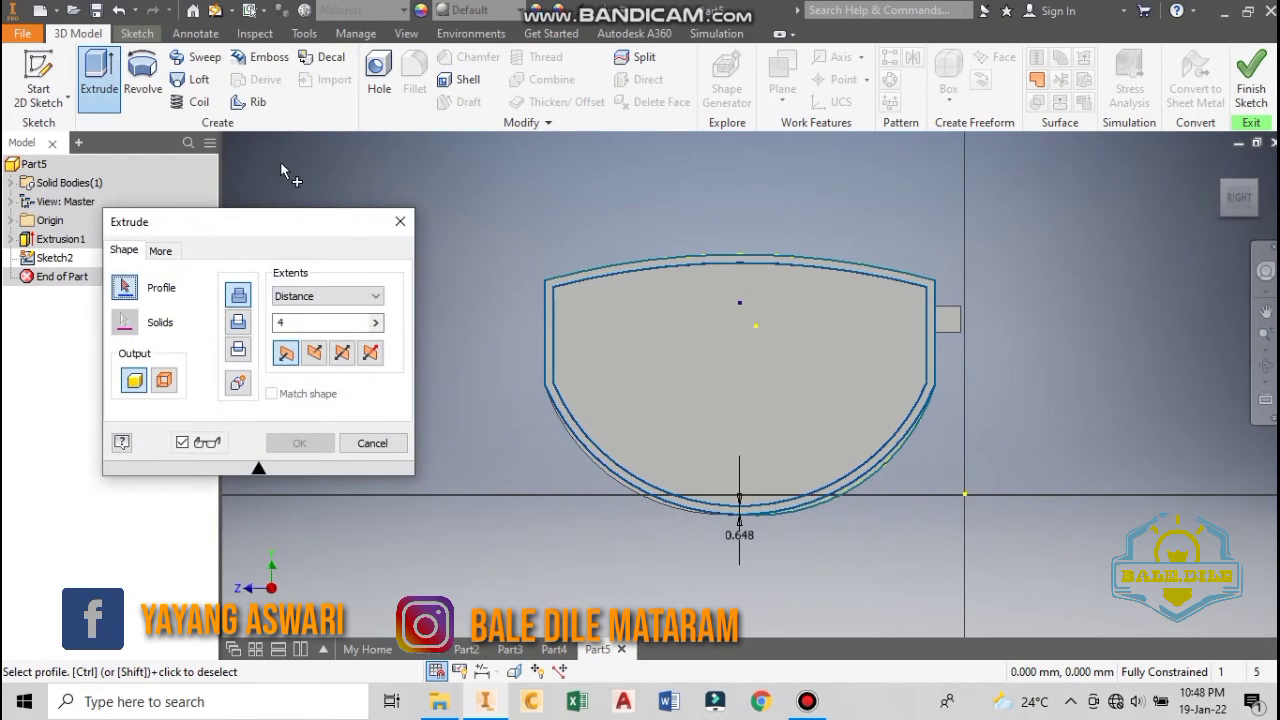
click(649, 336)
key(Escape)
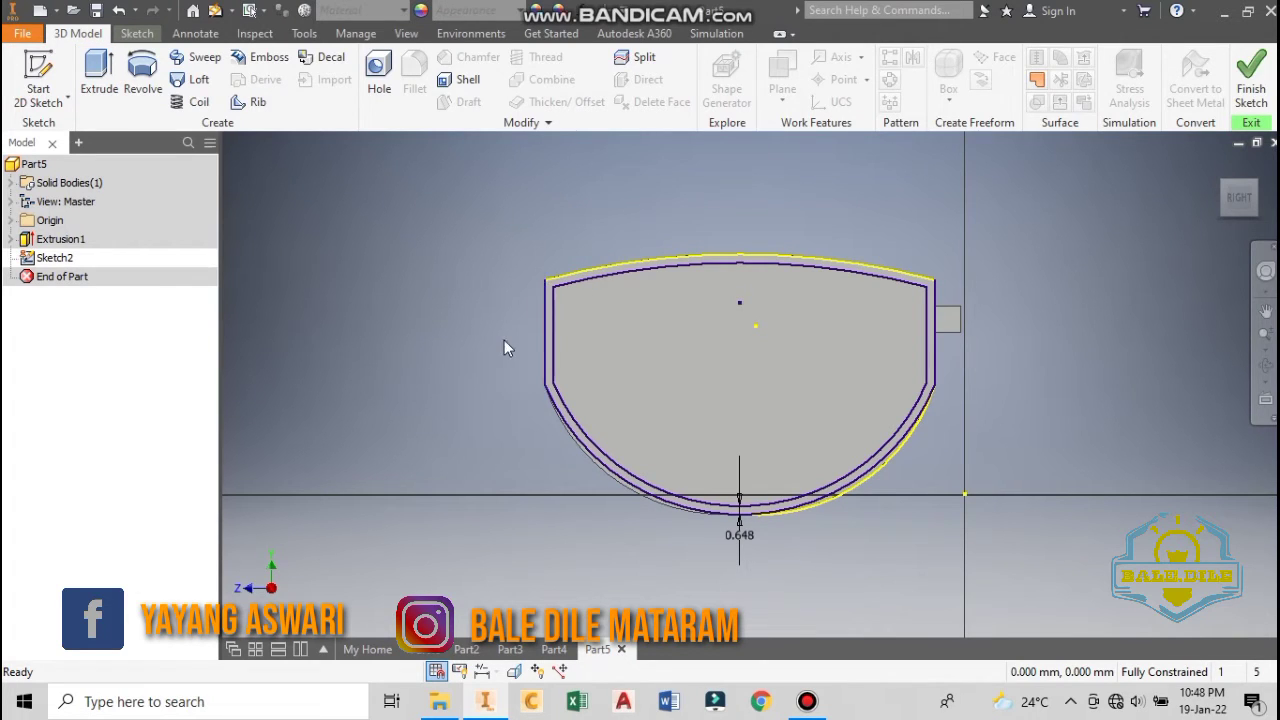
- Delete the outer loop's left vertical line and extrude the inner offset profile as a 0.5 mm deep cut into the body
click(548, 340)
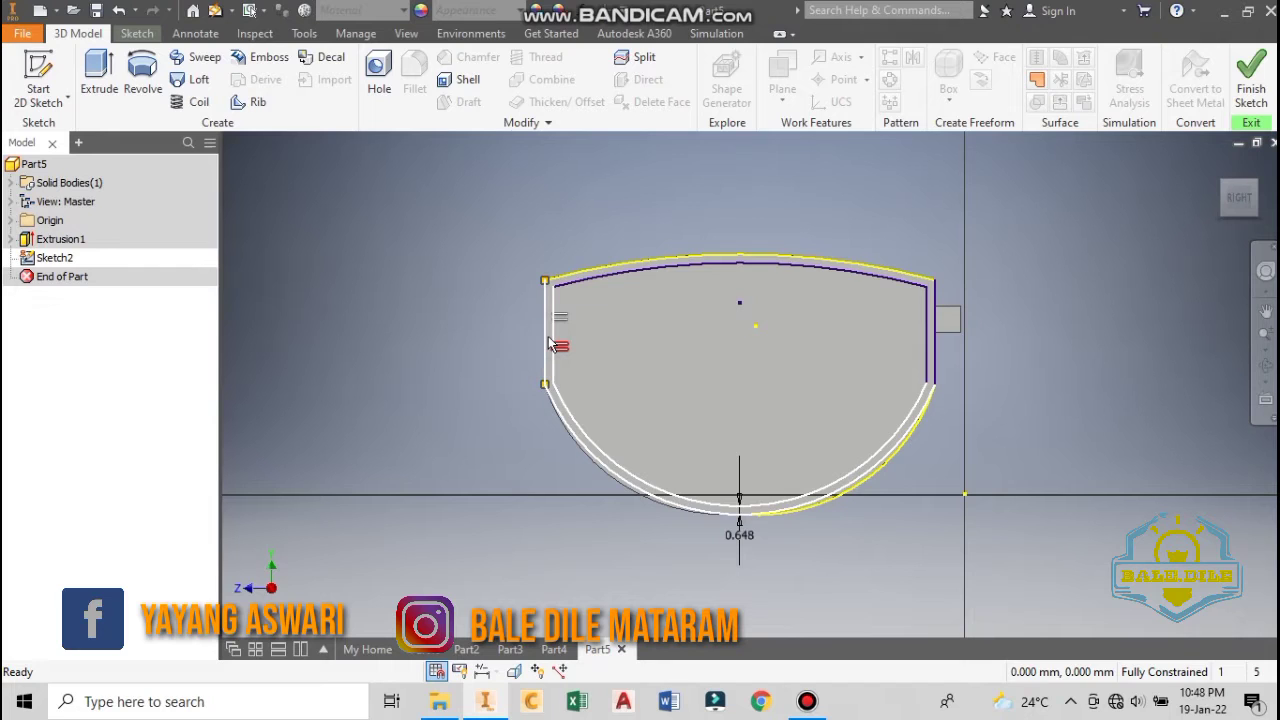
key(Delete)
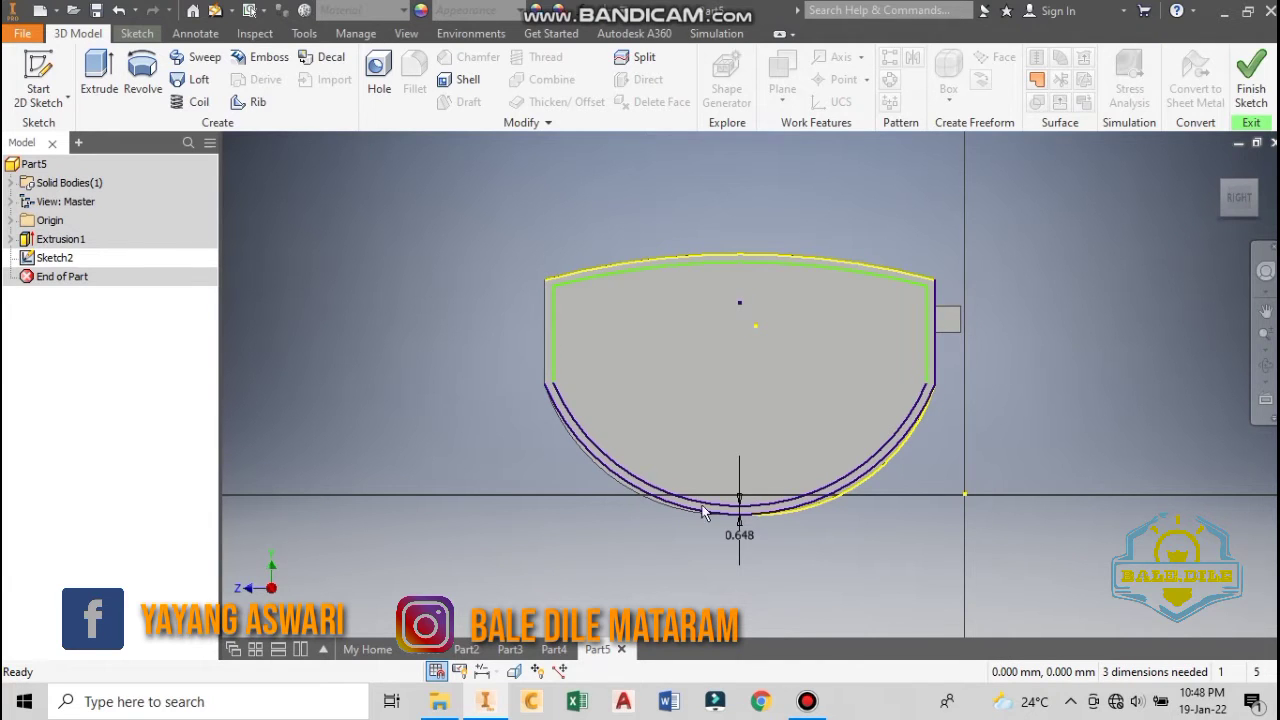
click(99, 76)
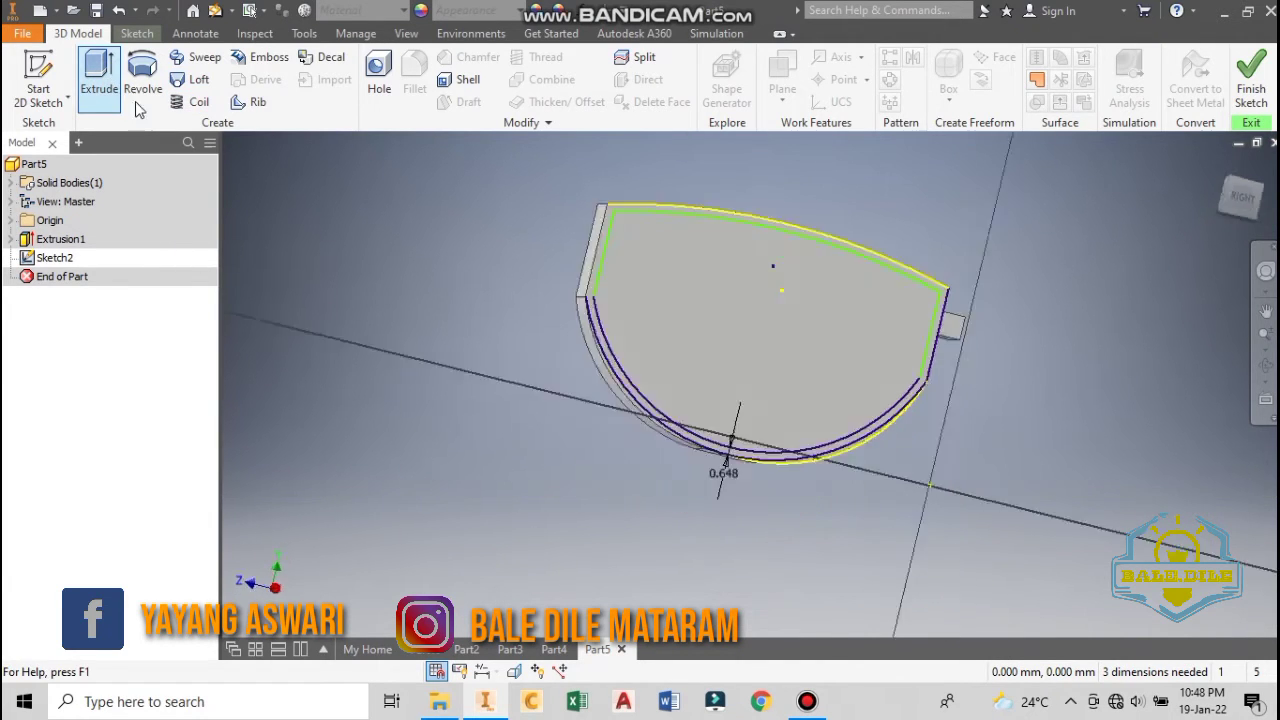
click(890, 327)
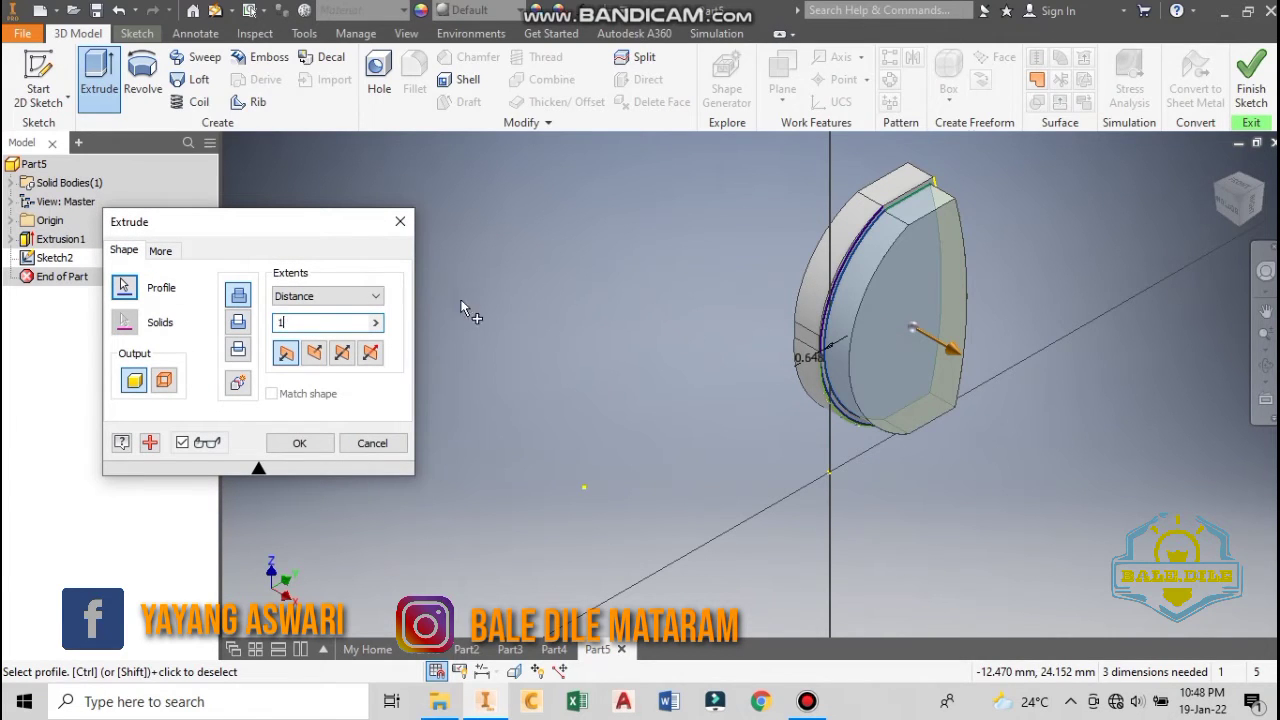
text(1)
click(318, 355)
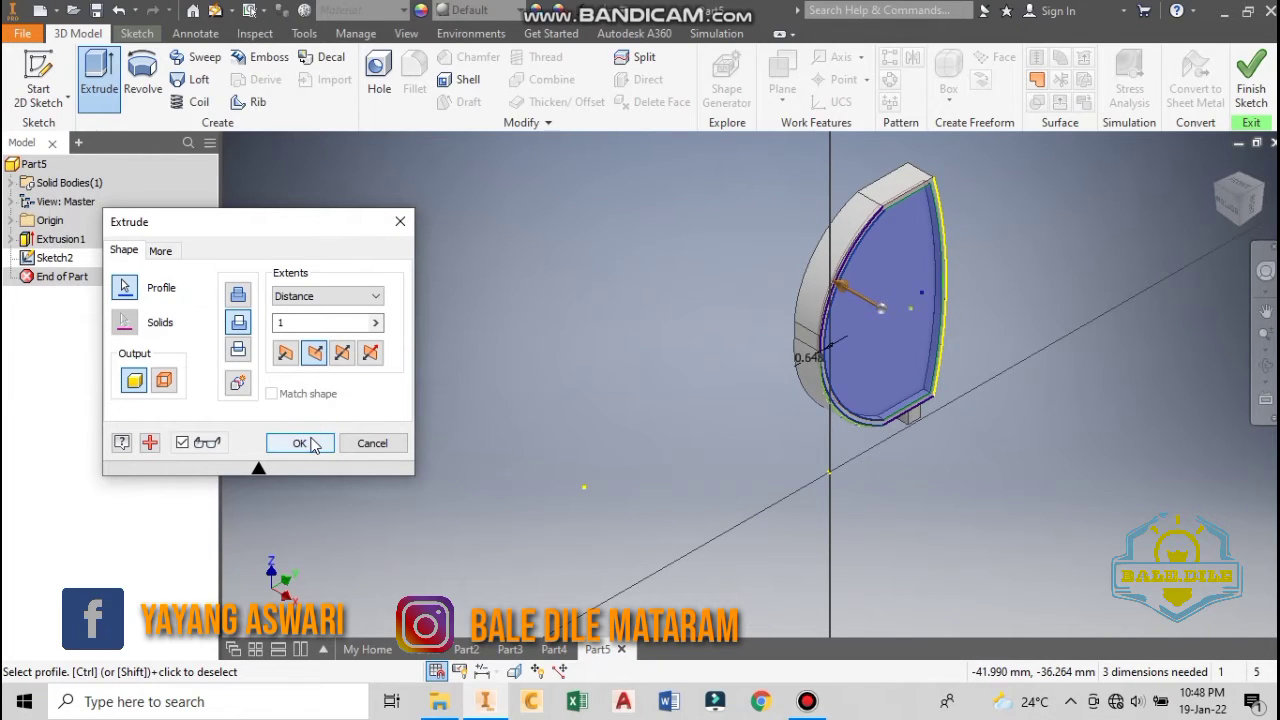
click(317, 323)
key(BackSpace)
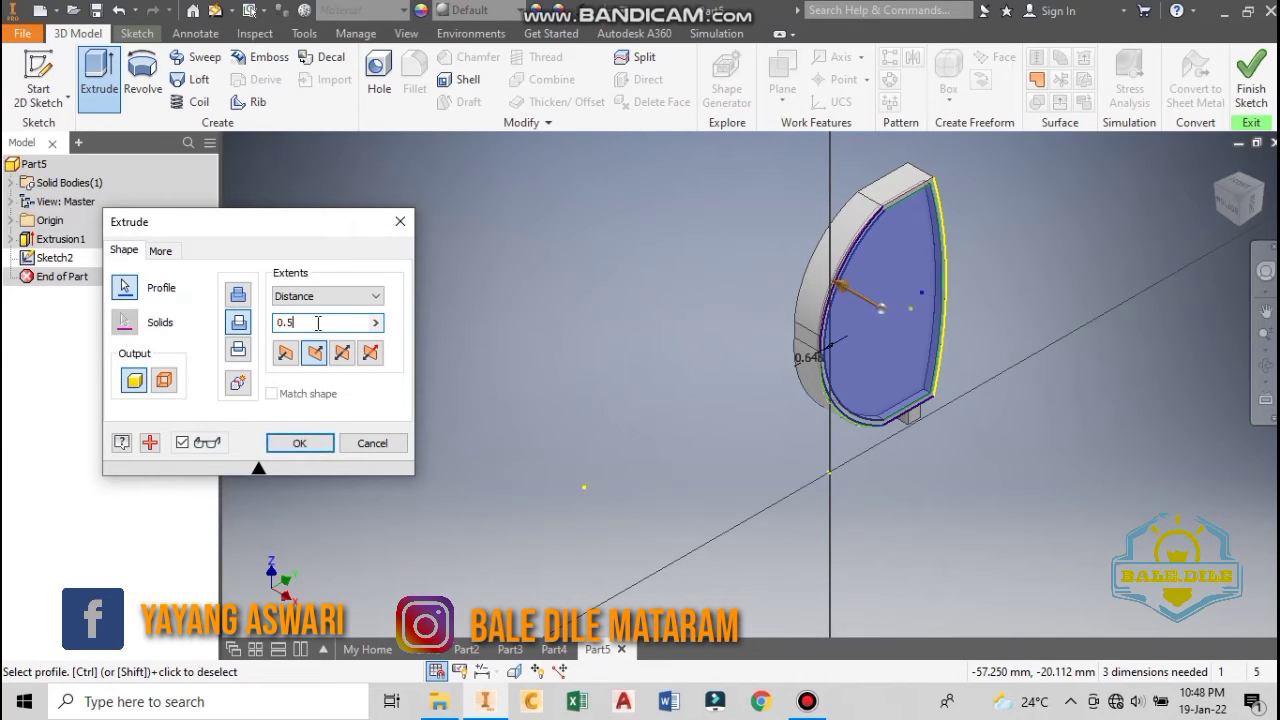
click(300, 444)
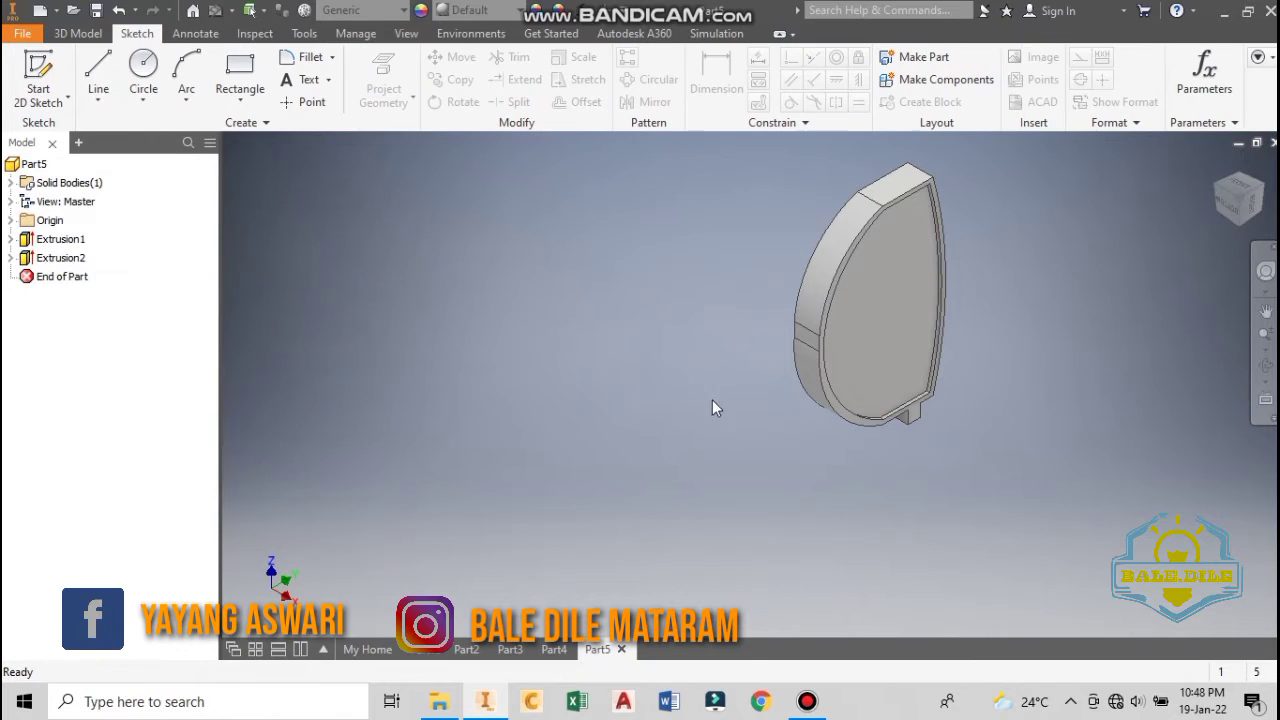
- Start a 0.5 mm fillet on the recess floor's short straight edge, on the side opposite the tab
click(1230, 207)
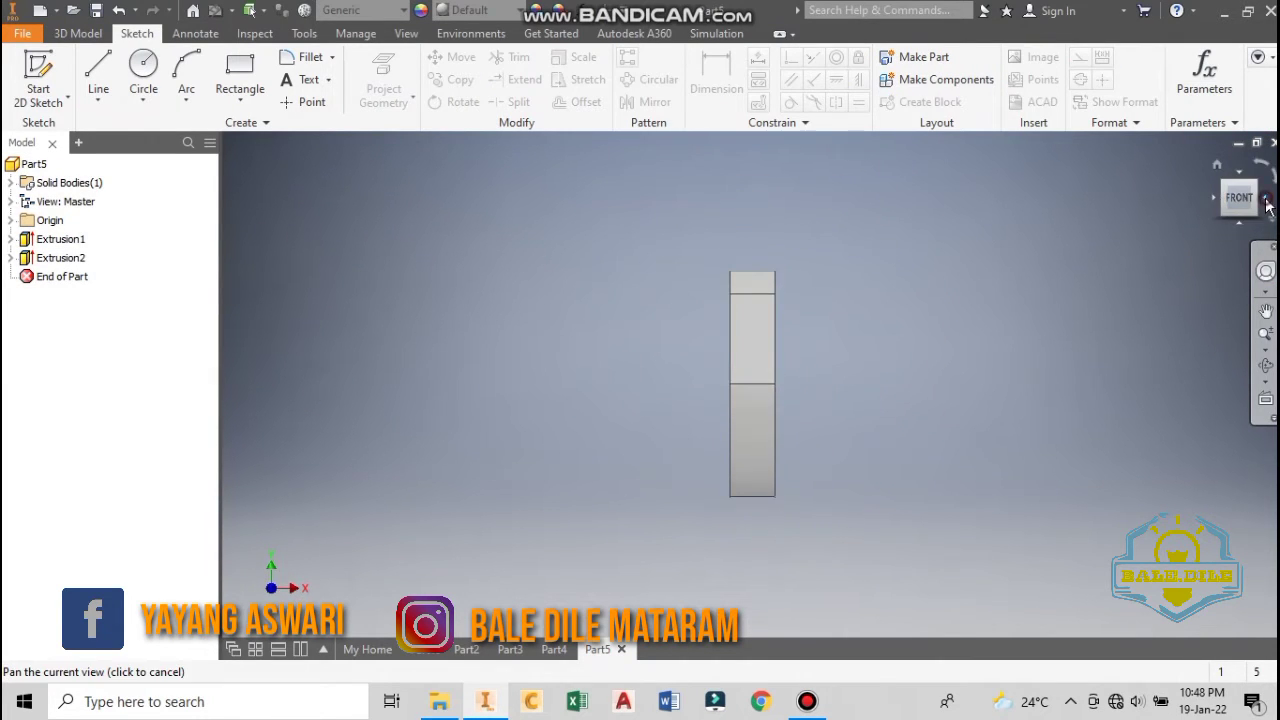
click(1260, 197)
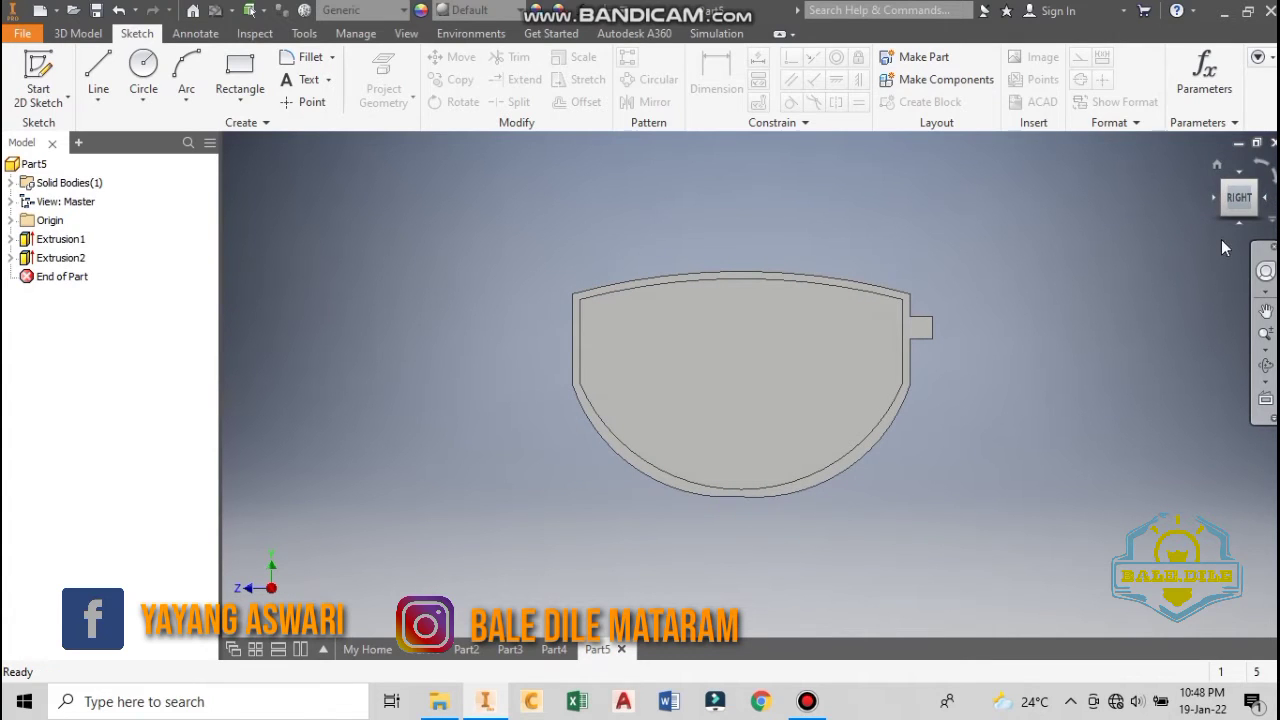
shift+middle_drag(996, 397, 946, 403)
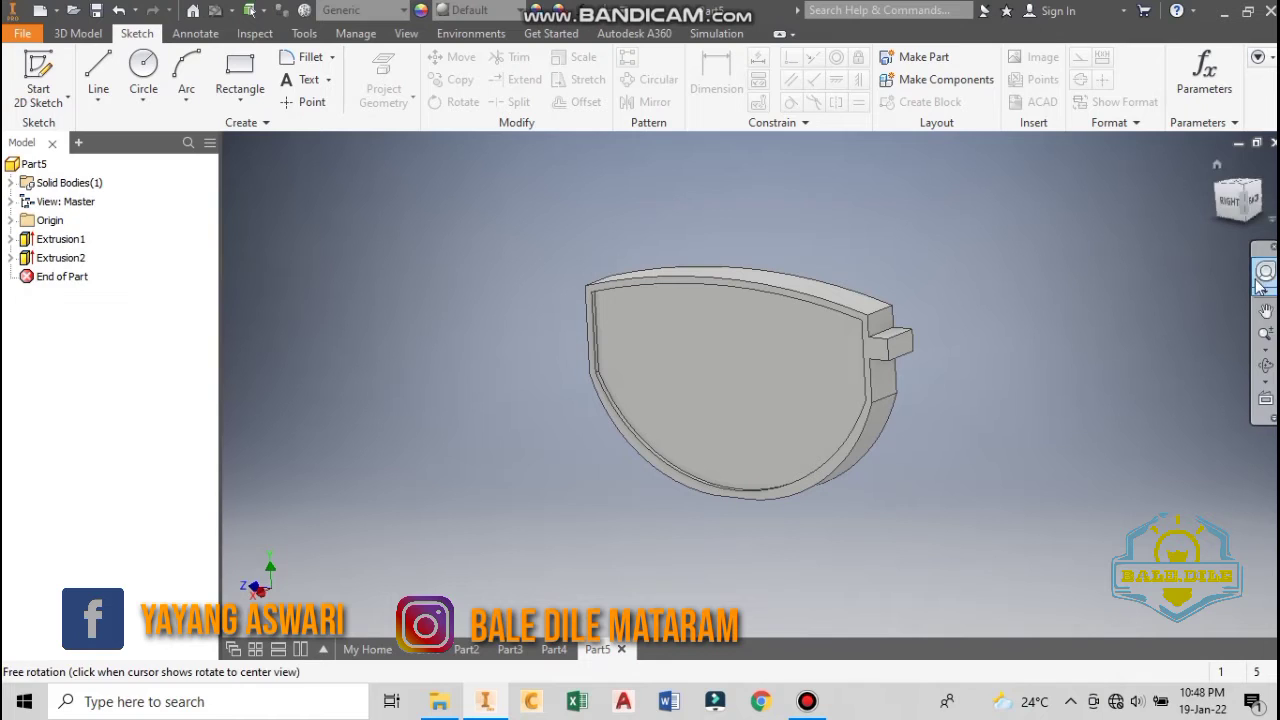
click(1265, 334)
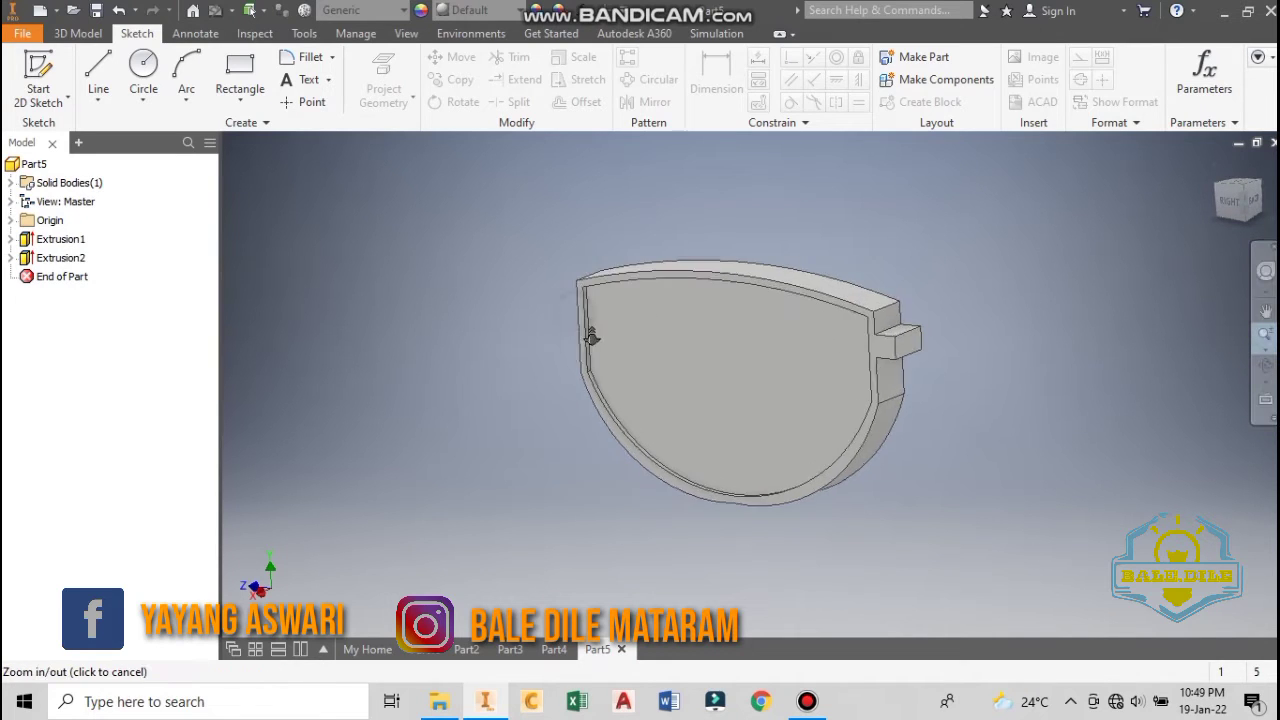
drag(580, 316, 602, 370)
key(Escape)
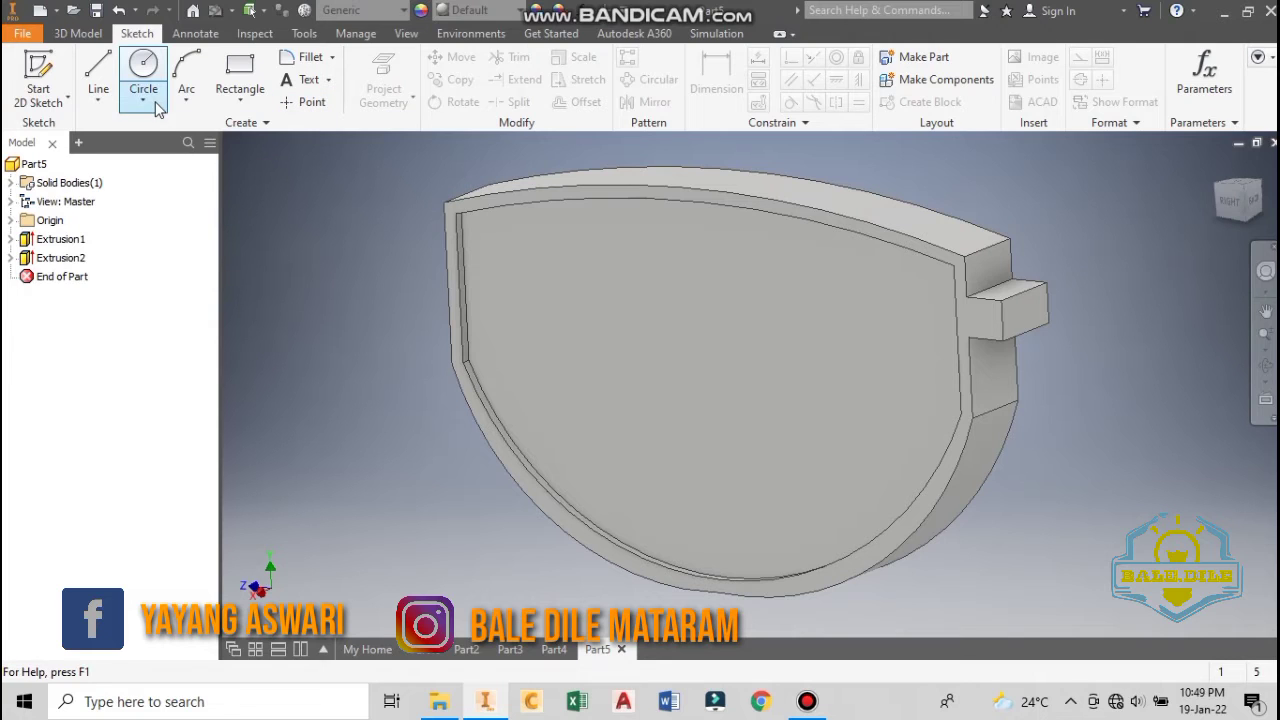
click(90, 33)
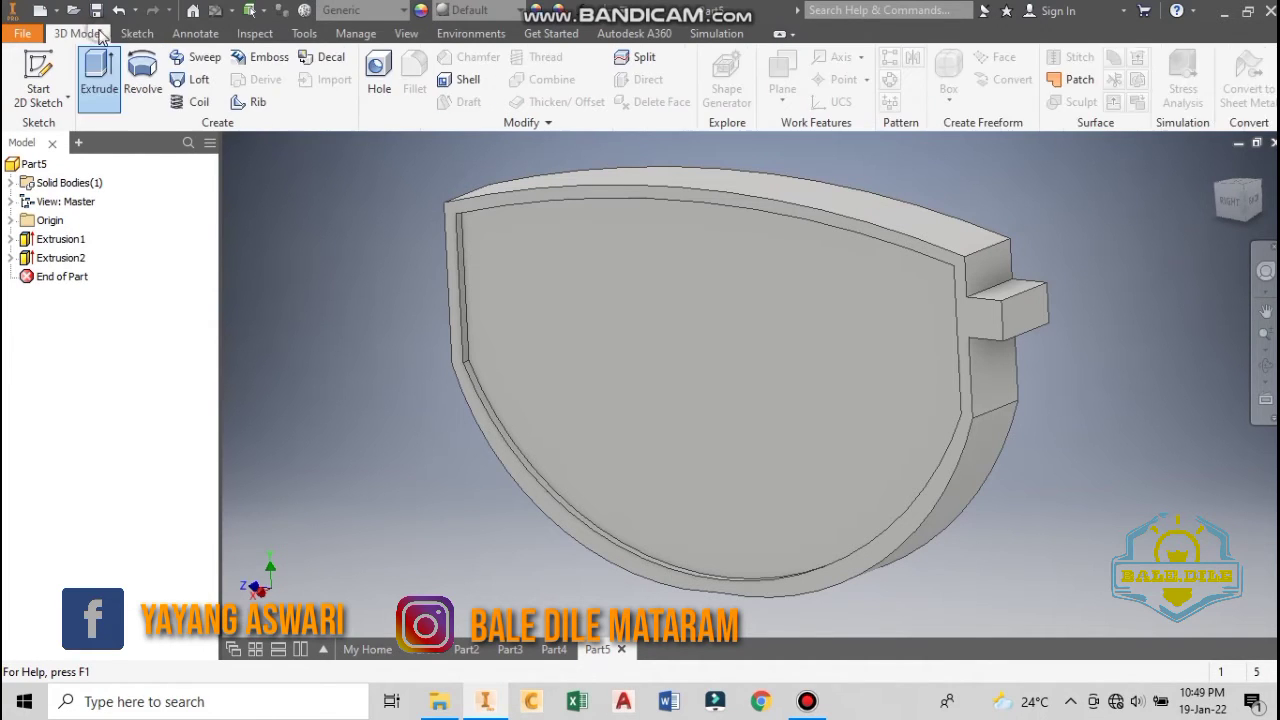
click(413, 68)
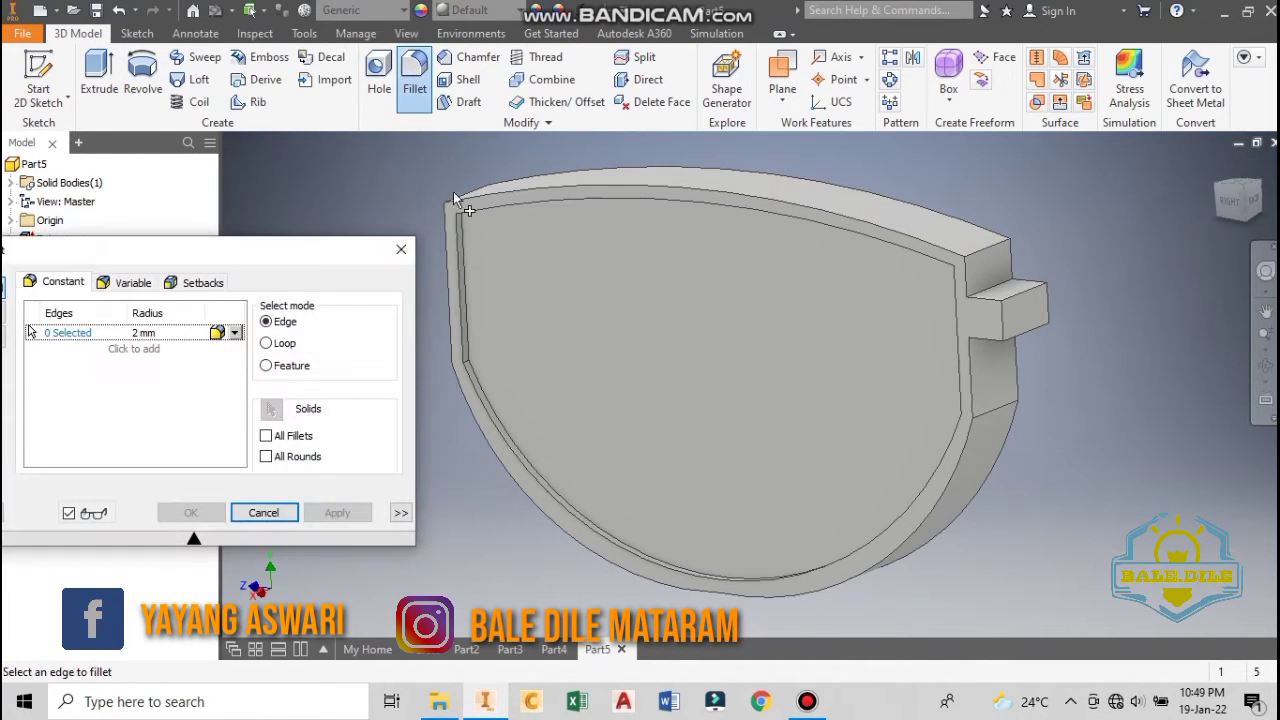
double_click(166, 333)
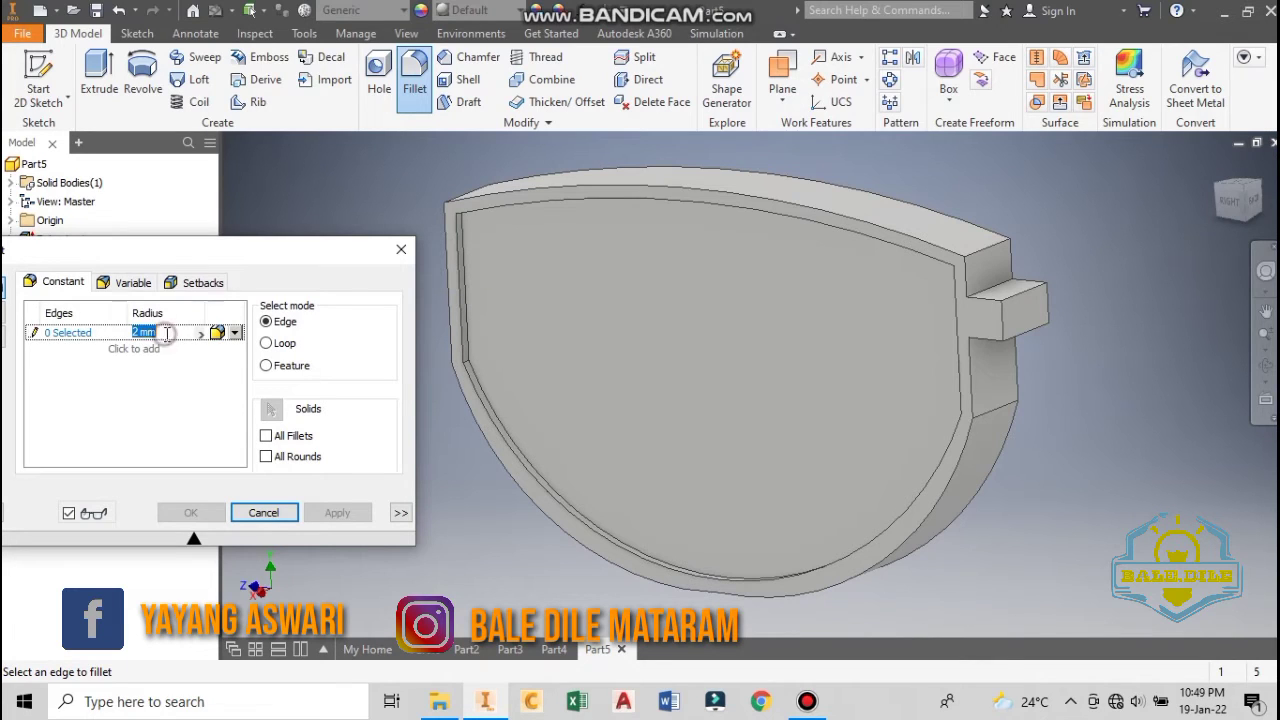
text(0.5)
click(472, 341)
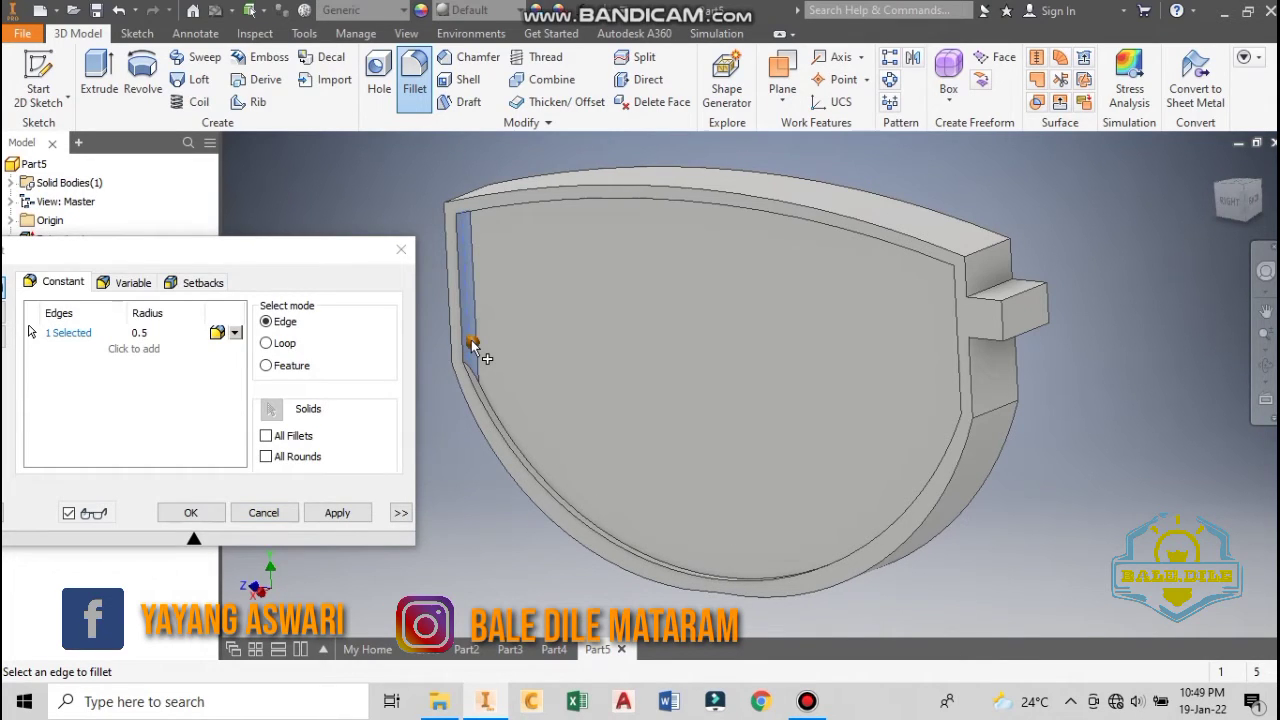
- Set the fillet radius to 0.2 mm, add the recess floor's other edges and apply the fillet
click(156, 333)
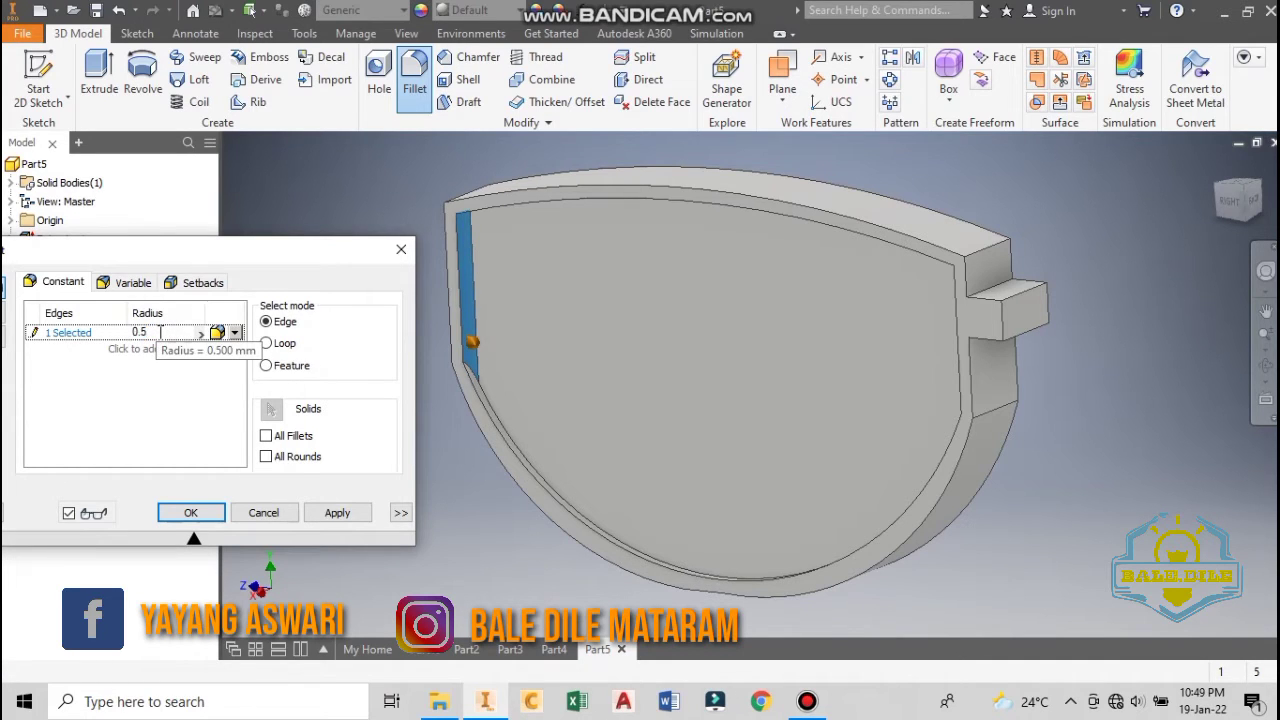
text(0)
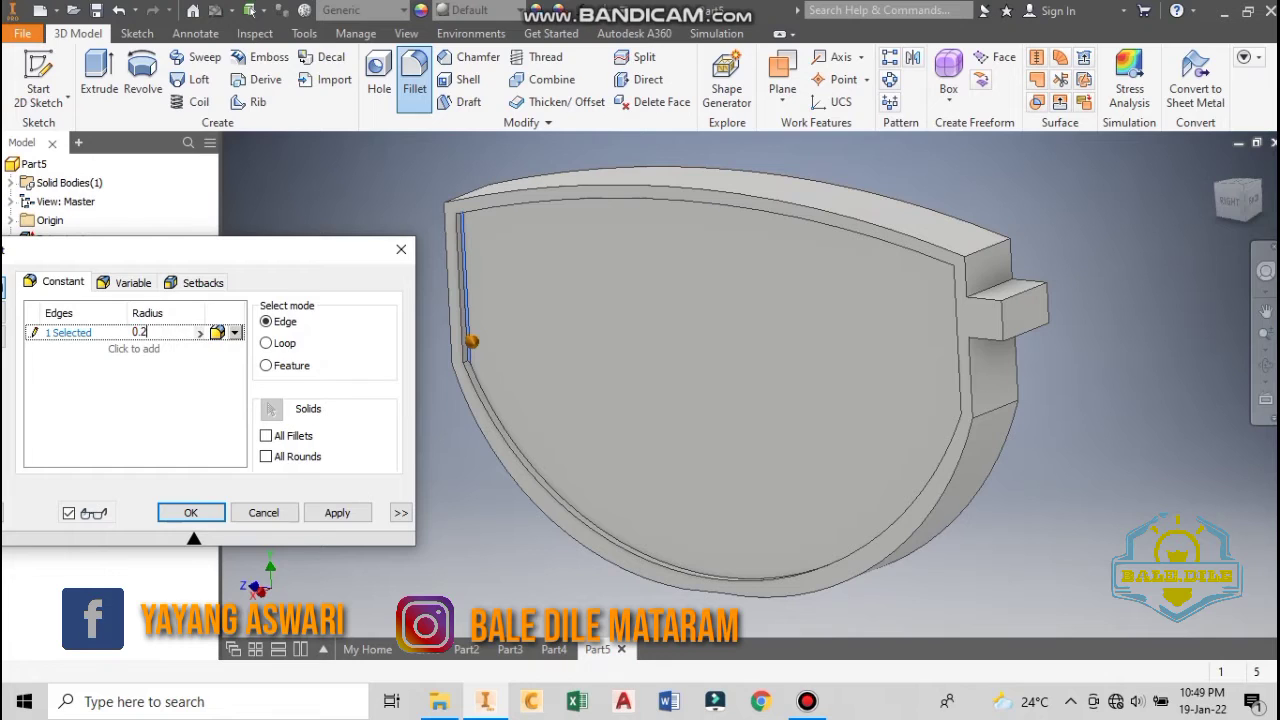
click(483, 379)
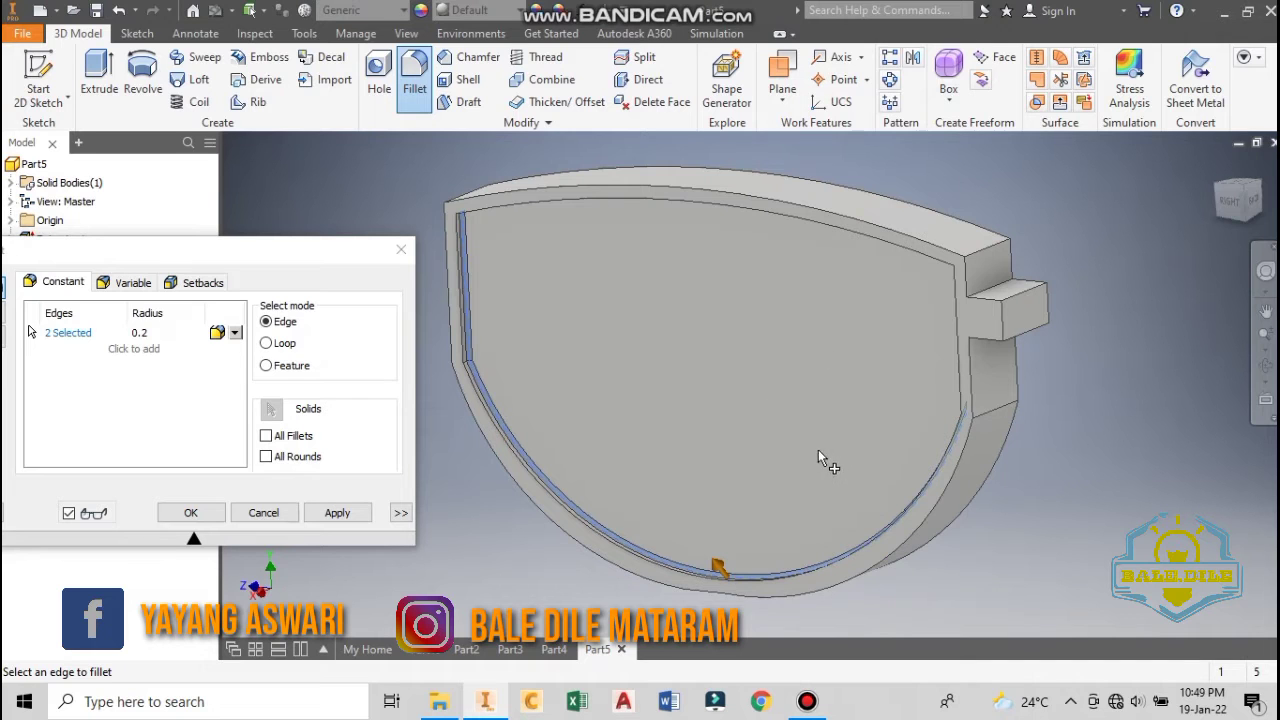
shift+middle_drag(789, 449, 884, 332)
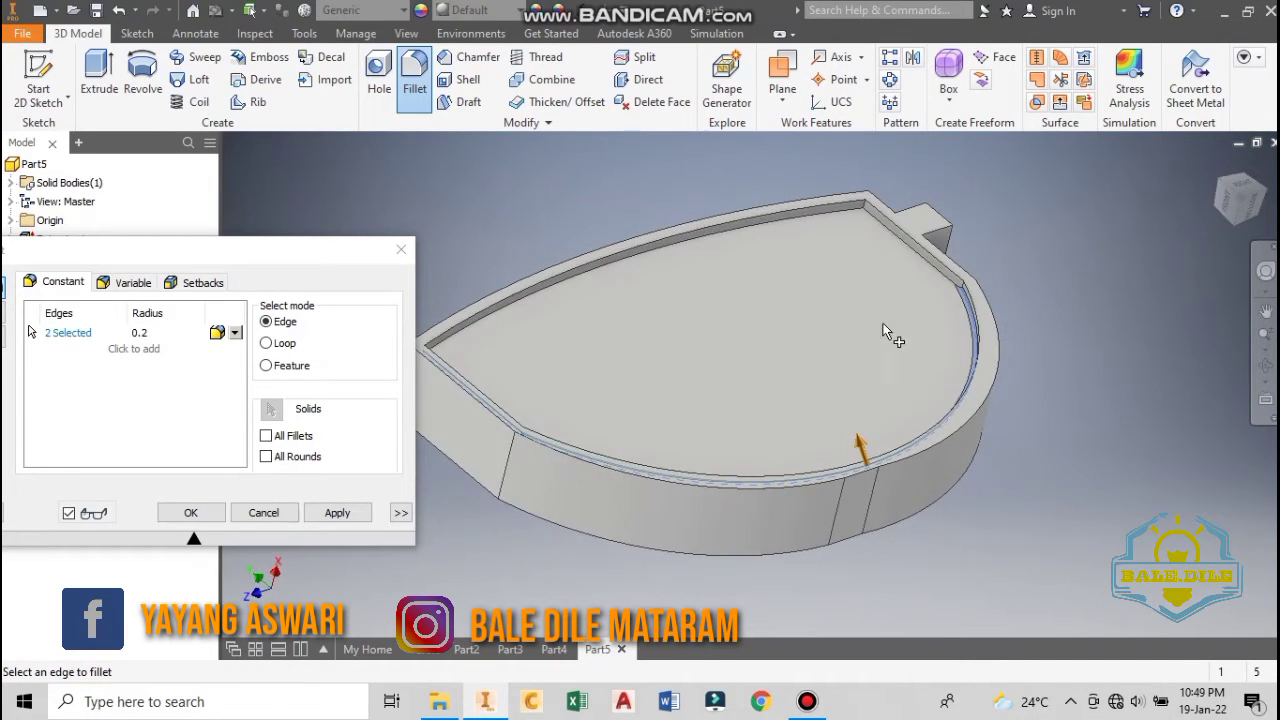
click(812, 216)
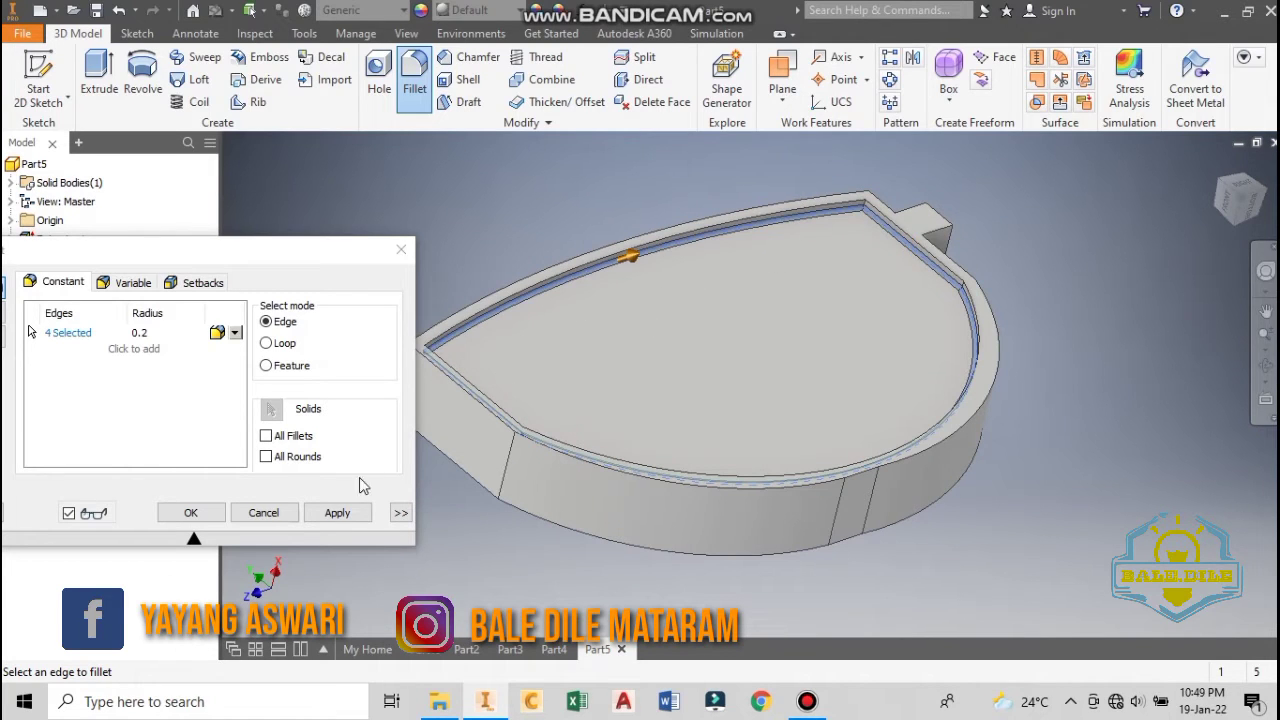
click(338, 513)
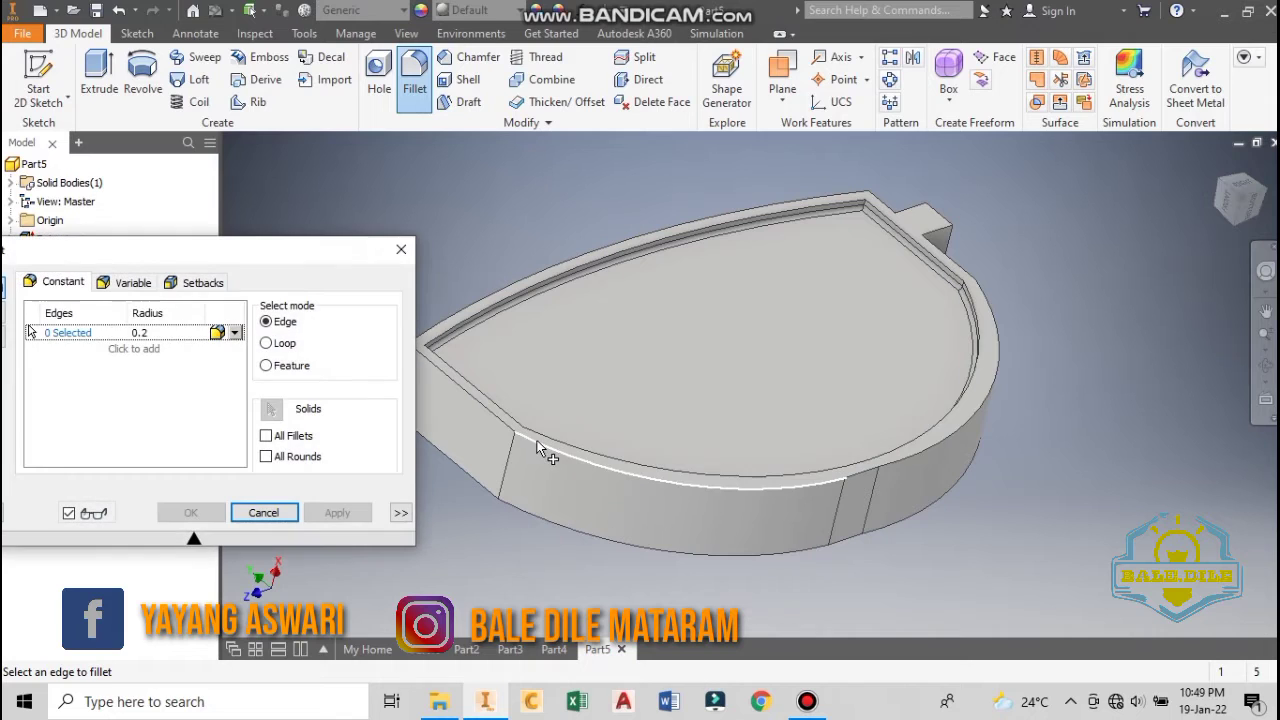
- Select the recess rim's inner edges plus the outer straight side and adjoining lower arc edges for a 0.2 mm fillet
click(503, 426)
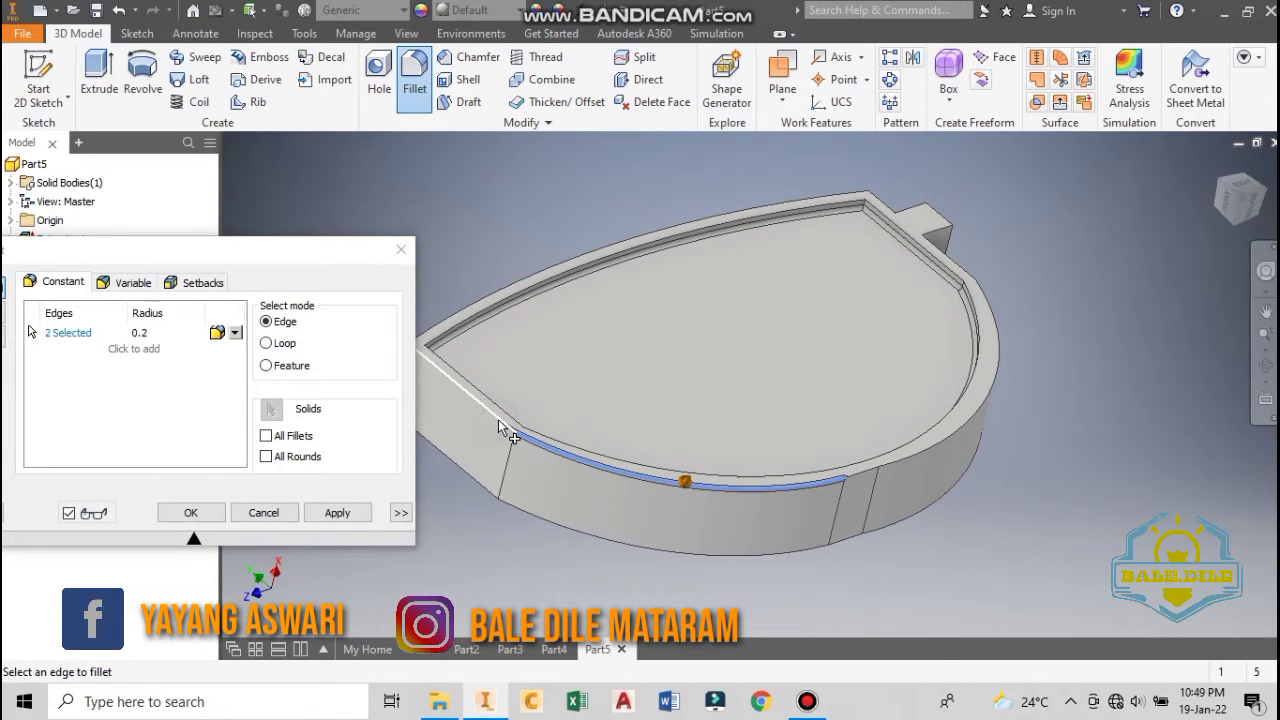
click(497, 405)
click(496, 399)
click(564, 443)
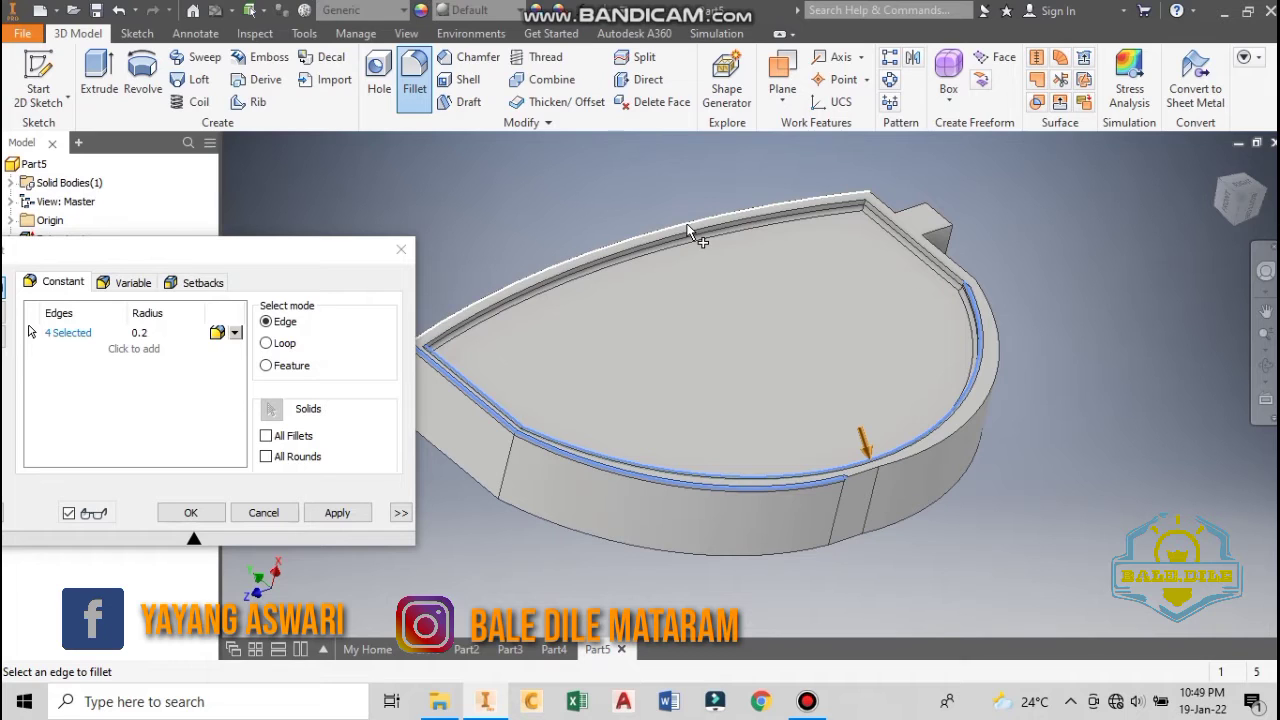
click(874, 228)
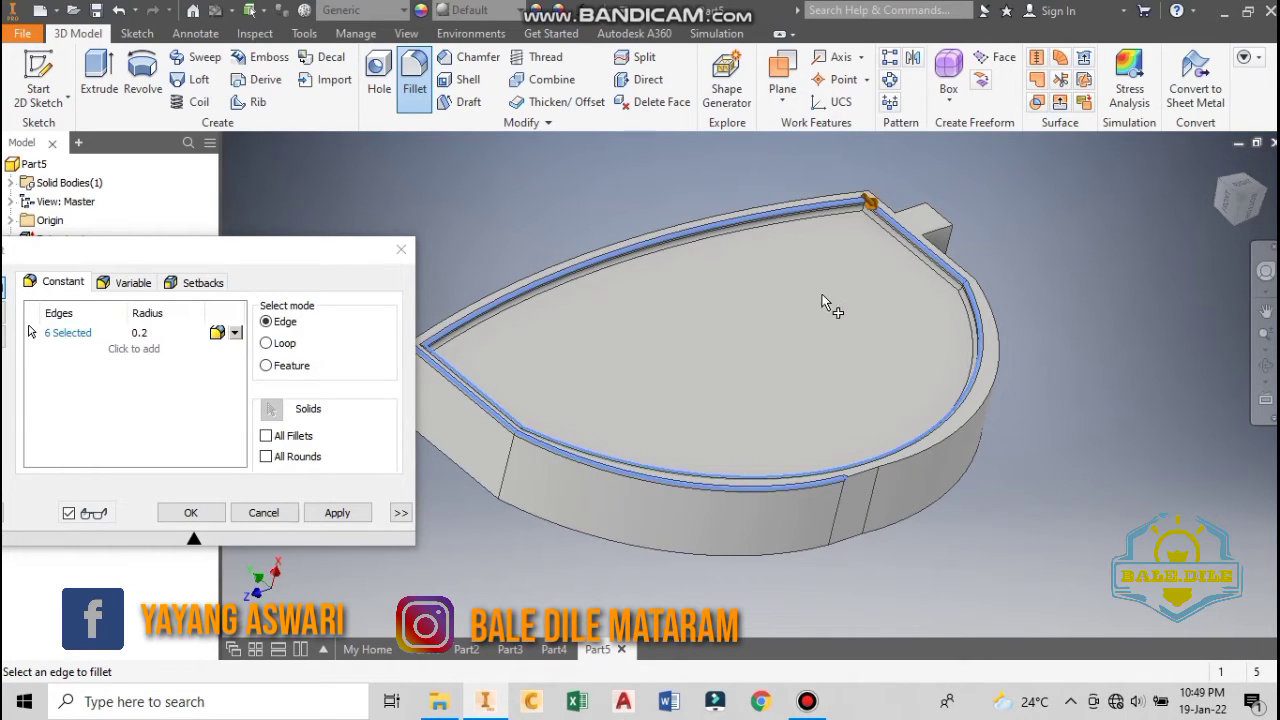
- Add the front face's outer upper arc edge and the remaining outer lower curve segments to the 0.2 mm fillet
shift+middle_drag(822, 302, 548, 362)
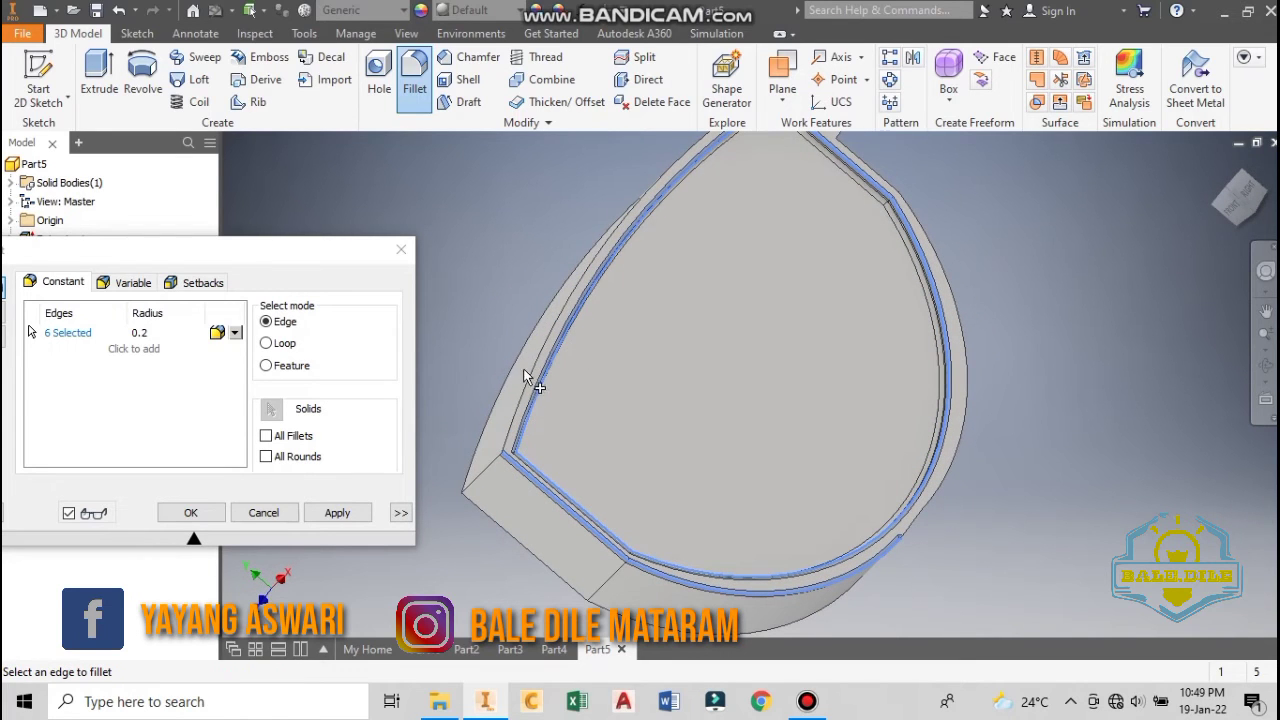
click(530, 378)
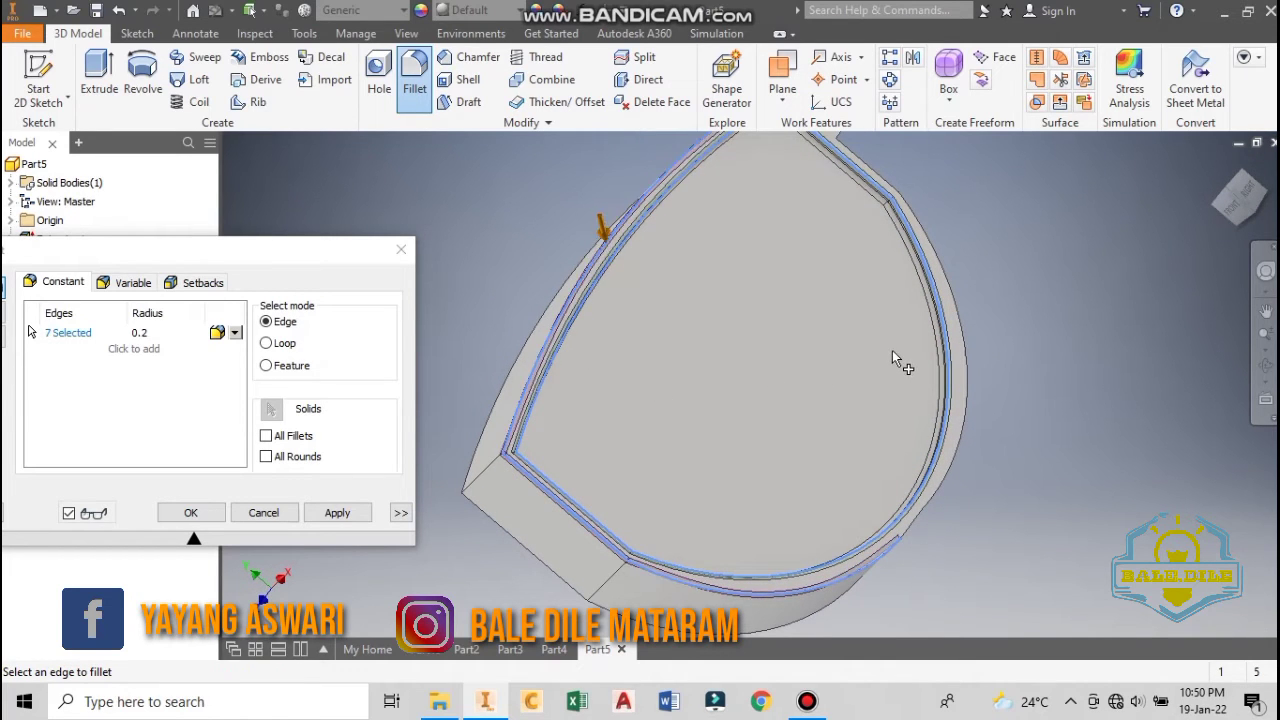
shift+middle_drag(895, 348, 866, 348)
shift+middle_drag(820, 362, 787, 384)
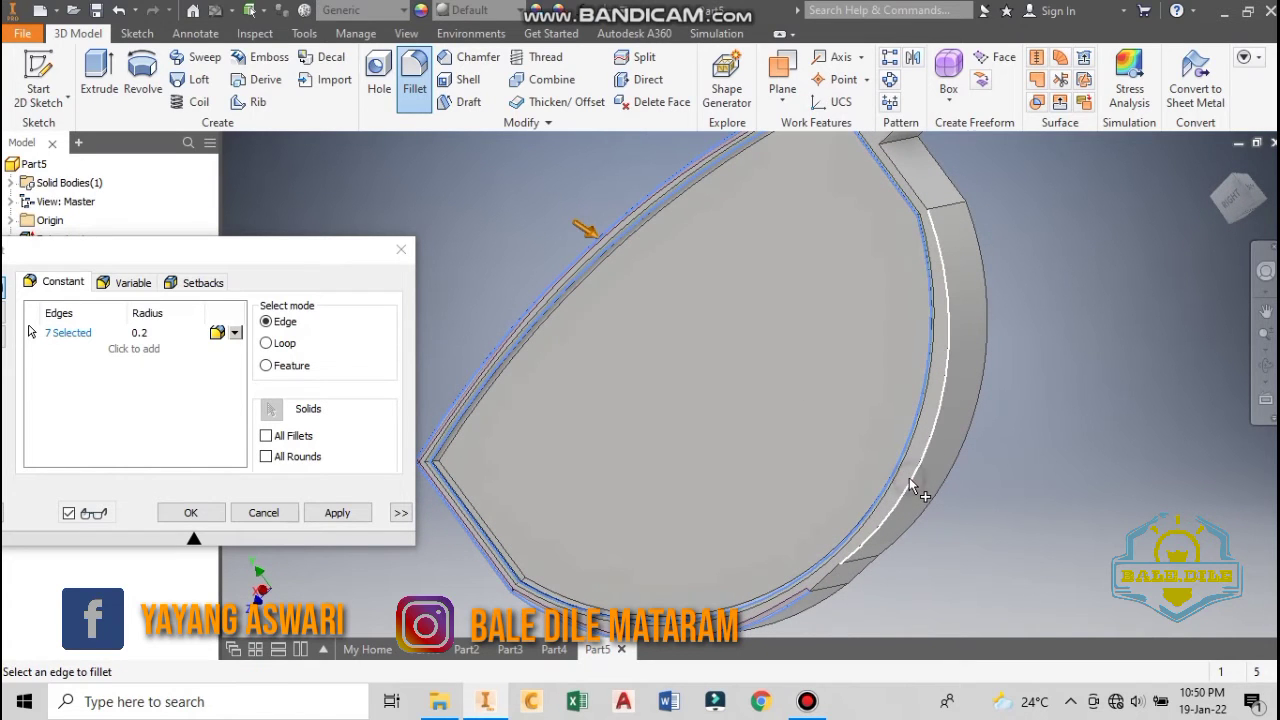
click(876, 533)
click(828, 580)
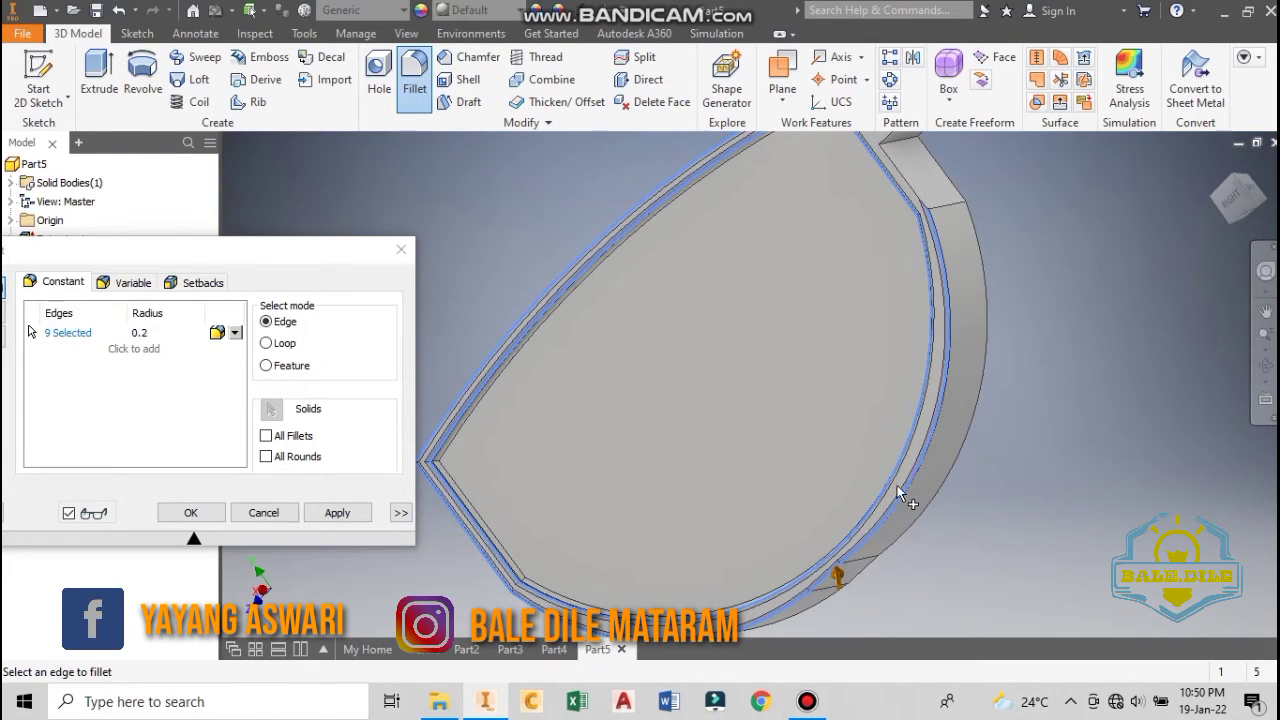
- Add the straight outer edges beside the tab and the tab's own edges, apply the 0.2 mm fillet and finish filleting
middle_drag(995, 302, 988, 350)
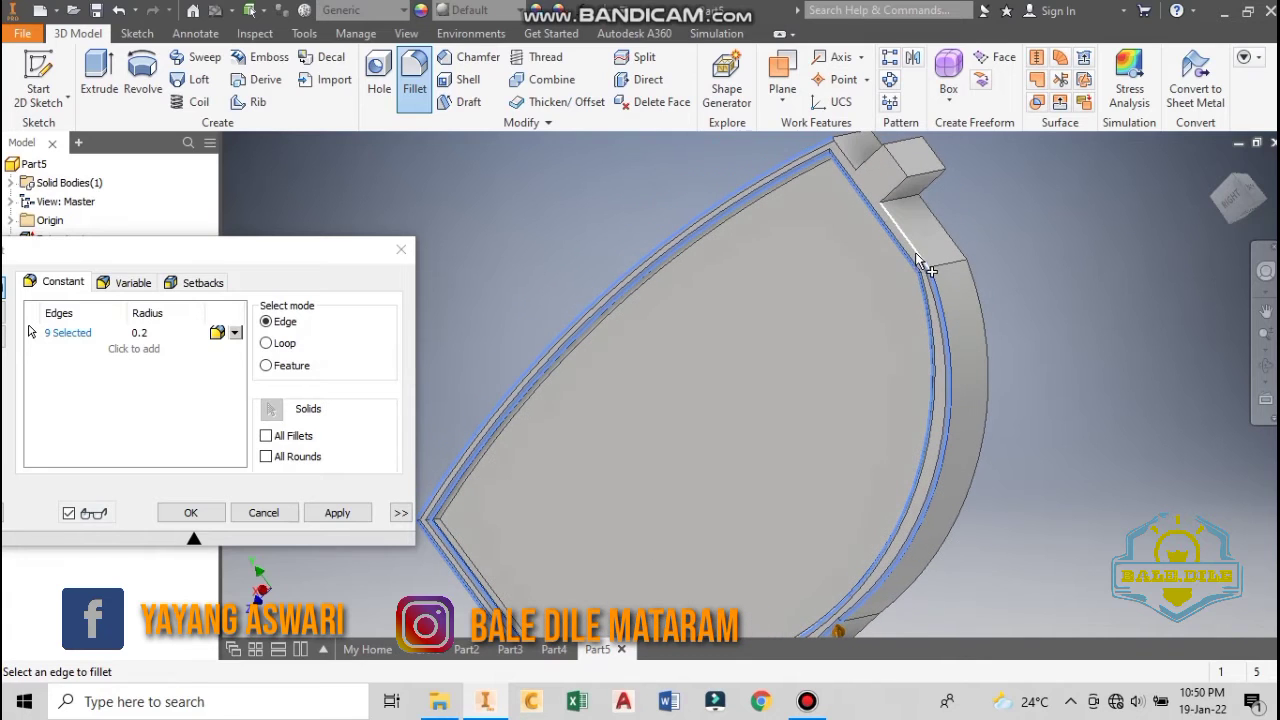
middle_drag(880, 290, 900, 265)
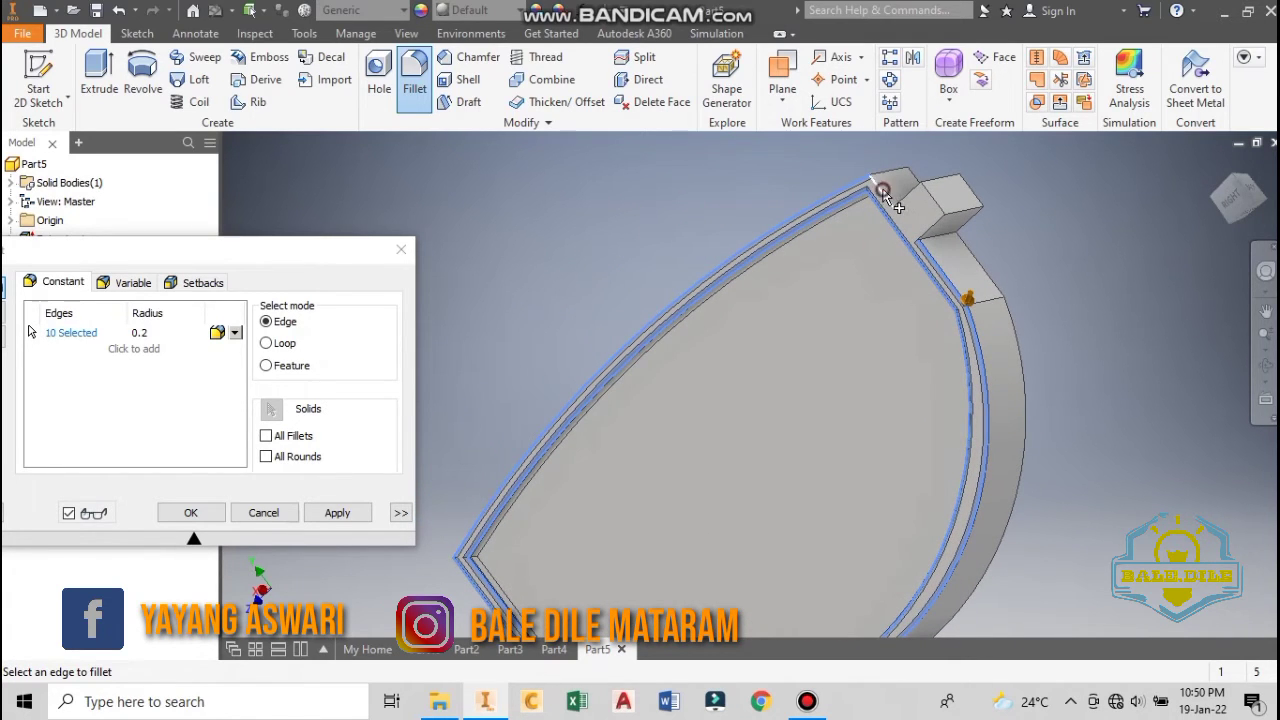
click(903, 197)
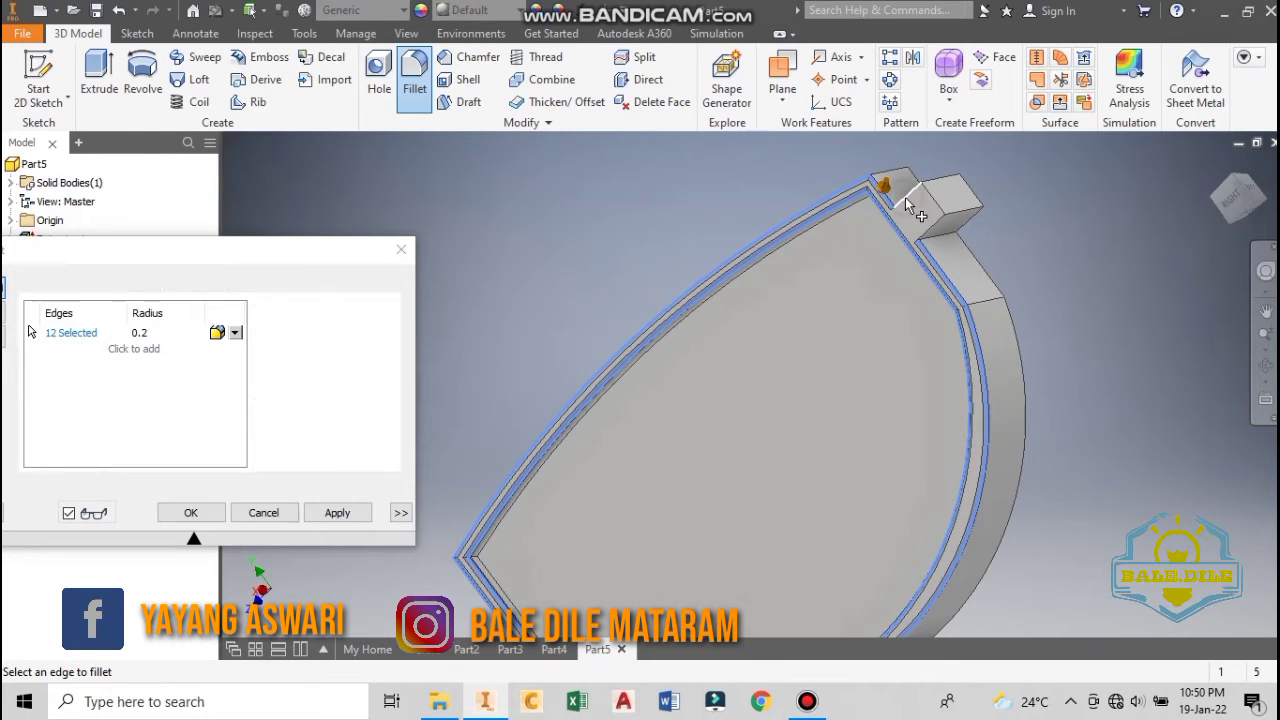
click(933, 228)
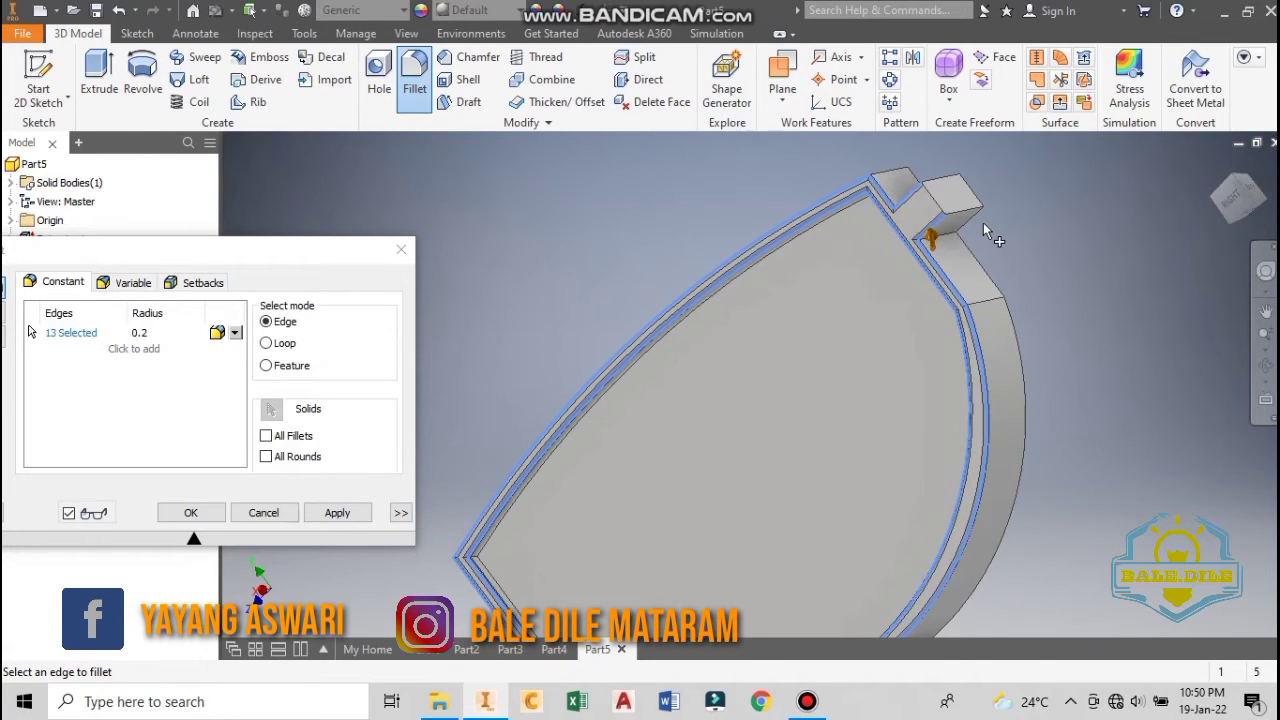
click(977, 217)
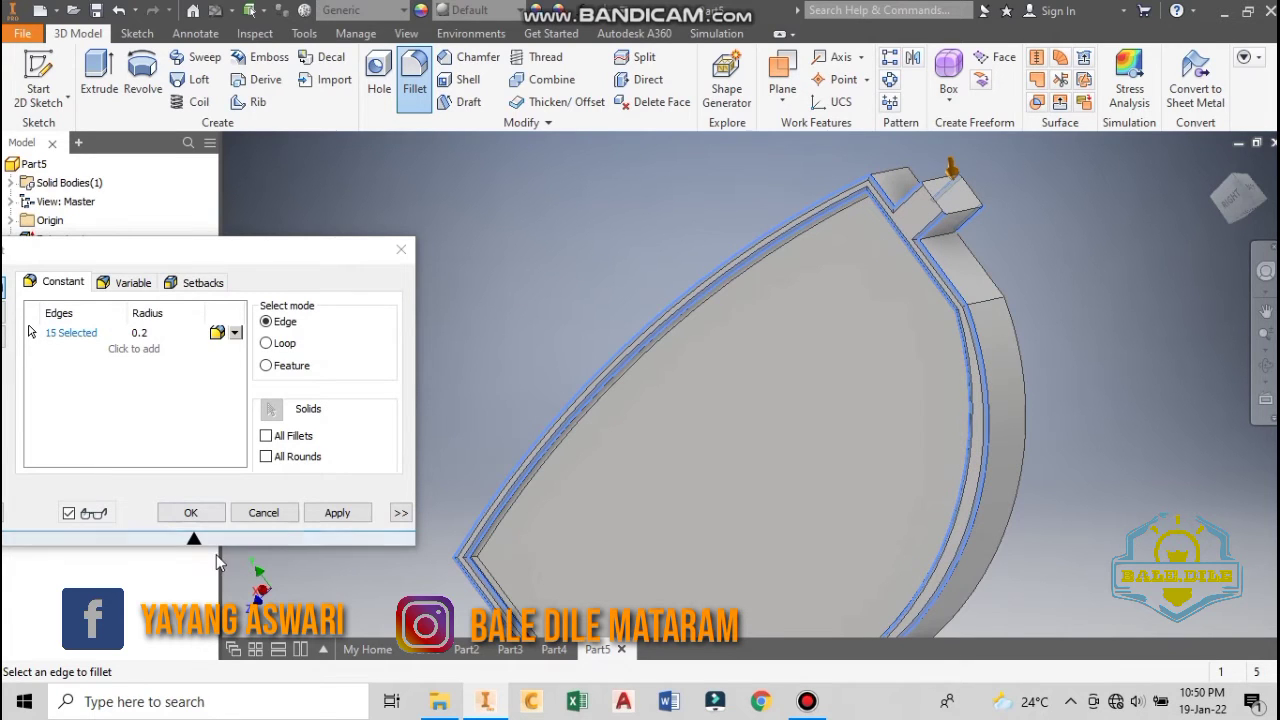
click(339, 513)
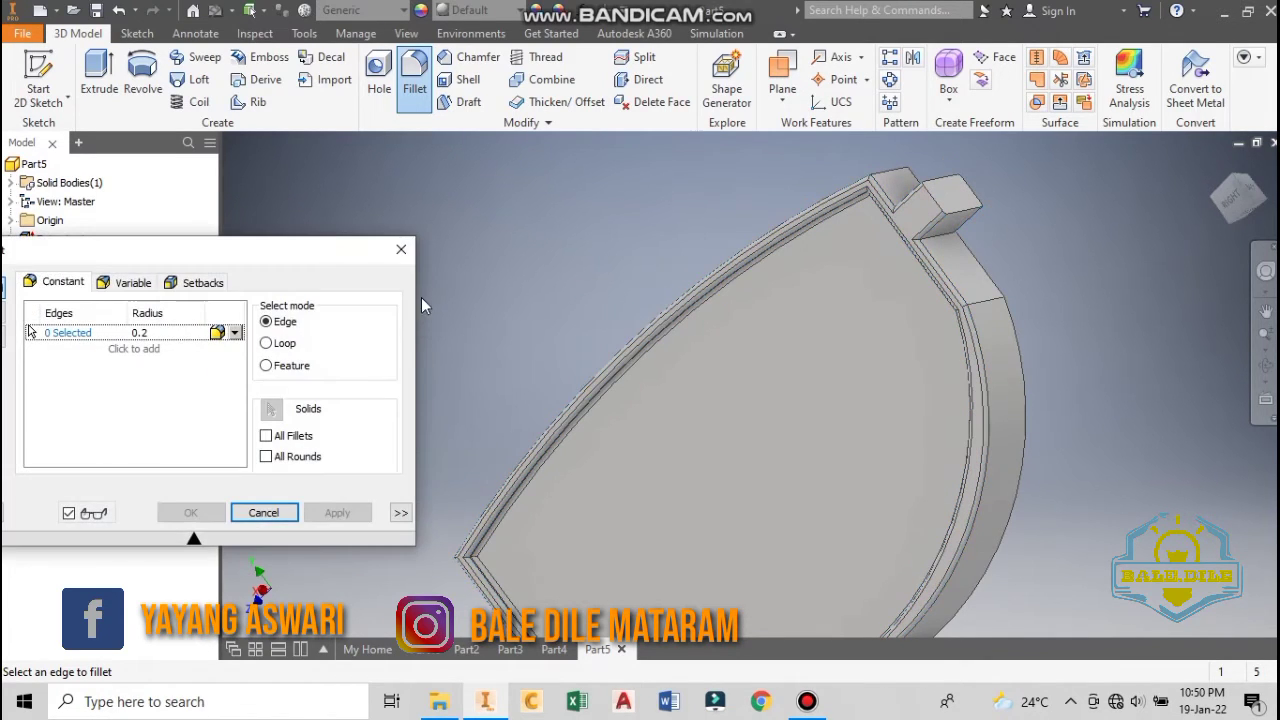
click(397, 252)
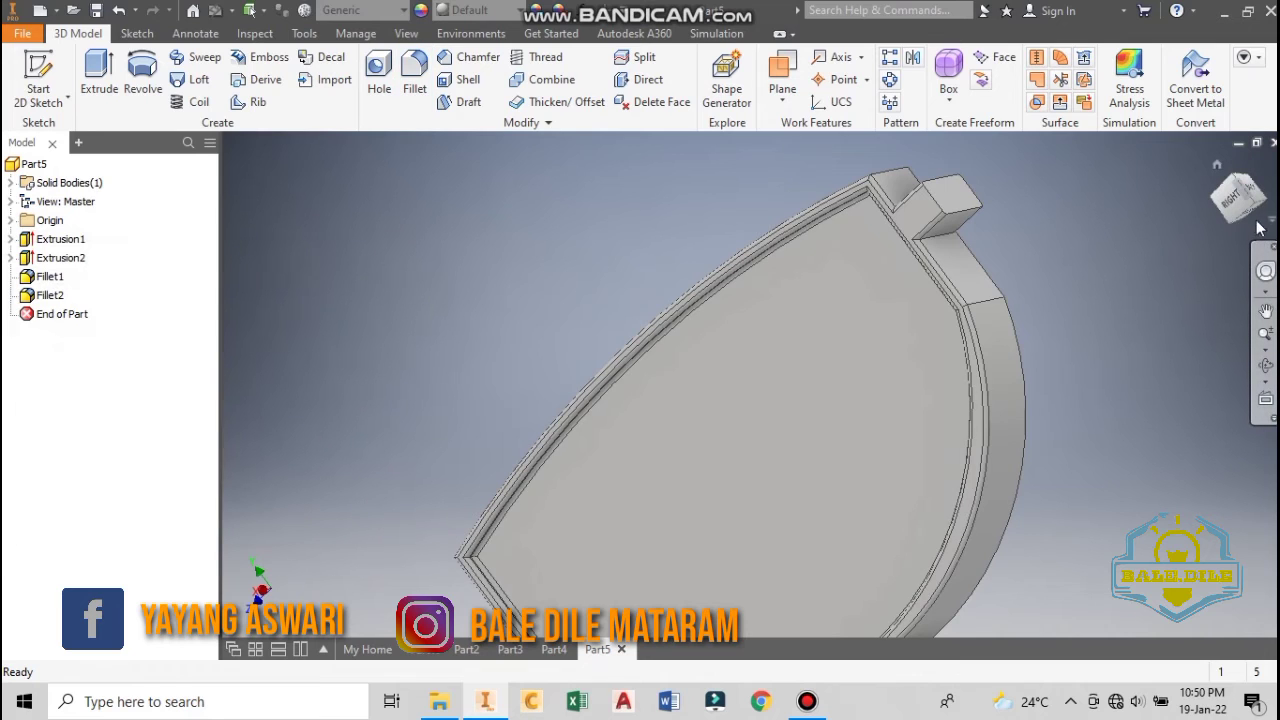
- Sketch a rectangle about 1.7 mm wide and 3.7 mm high on the back face, near the upper corner opposite the tab
click(1236, 199)
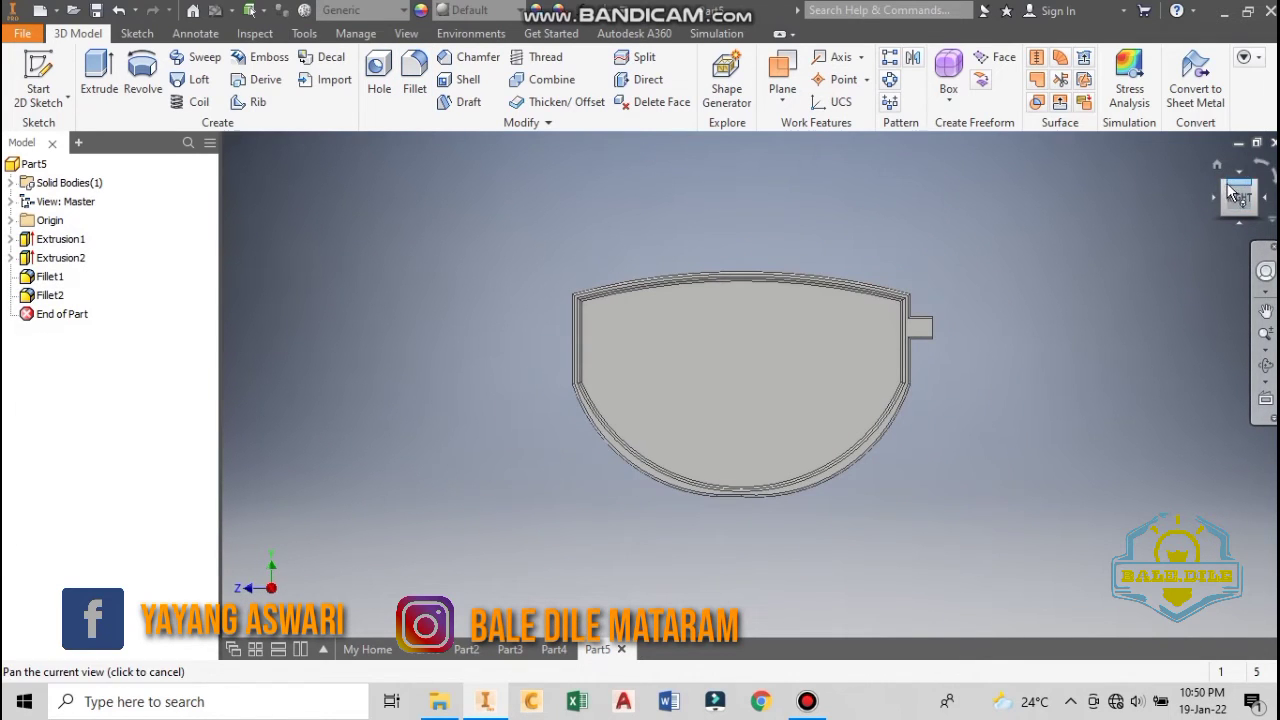
click(1228, 189)
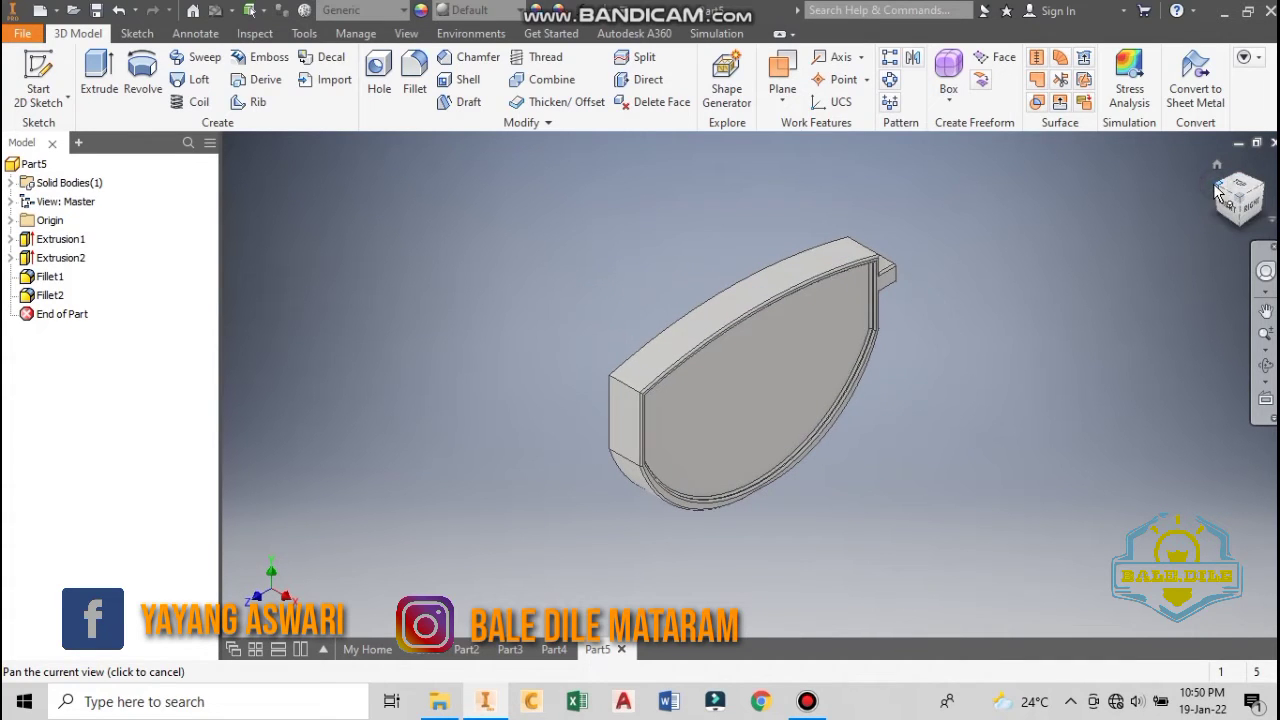
click(1218, 190)
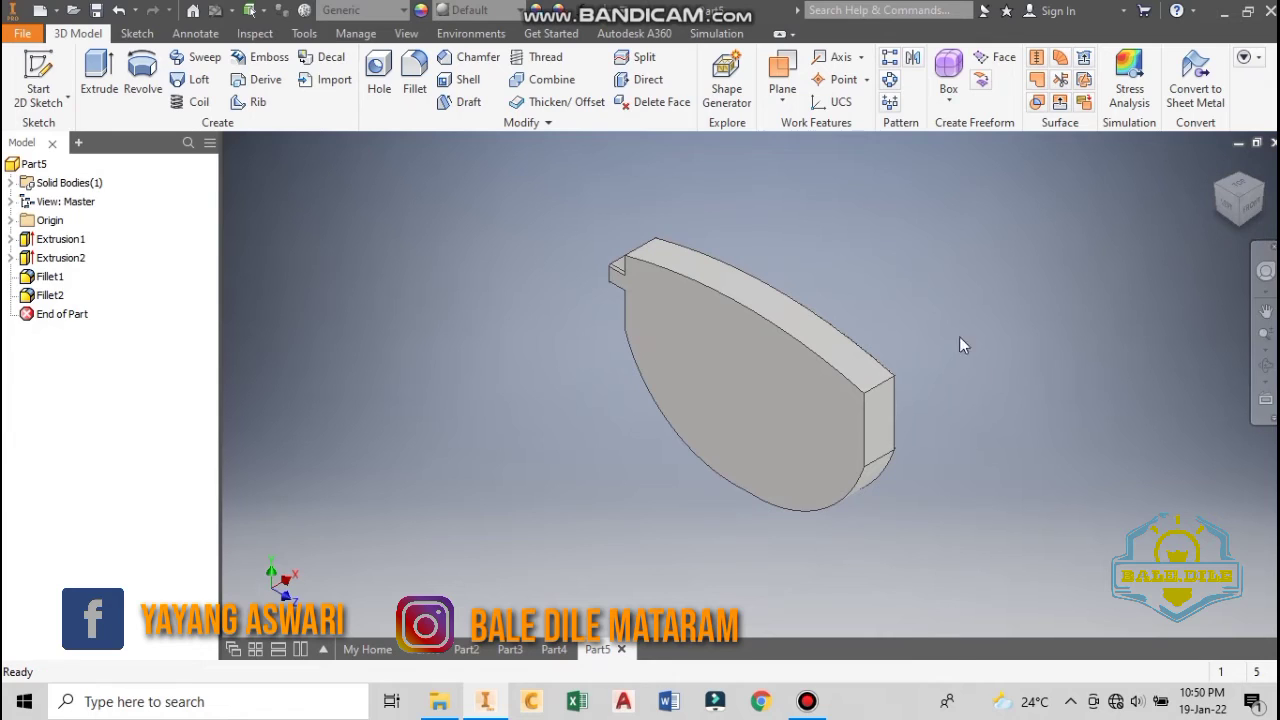
click(150, 33)
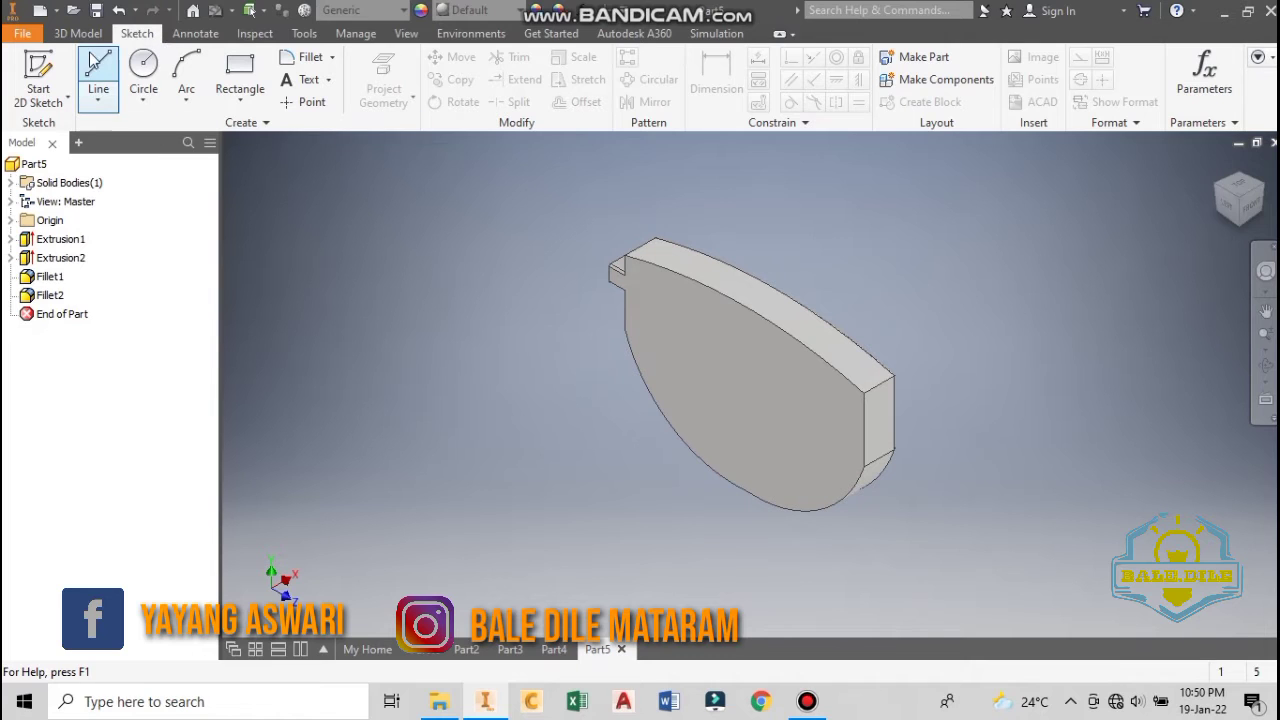
click(240, 68)
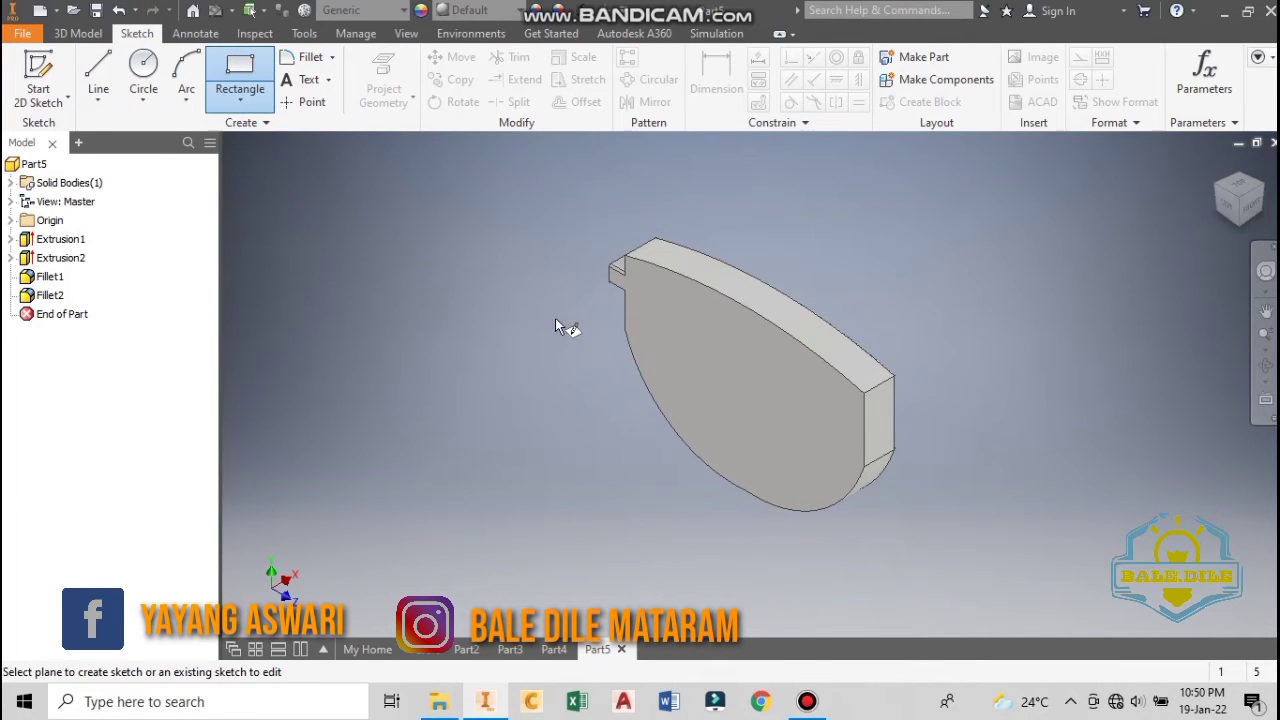
click(774, 400)
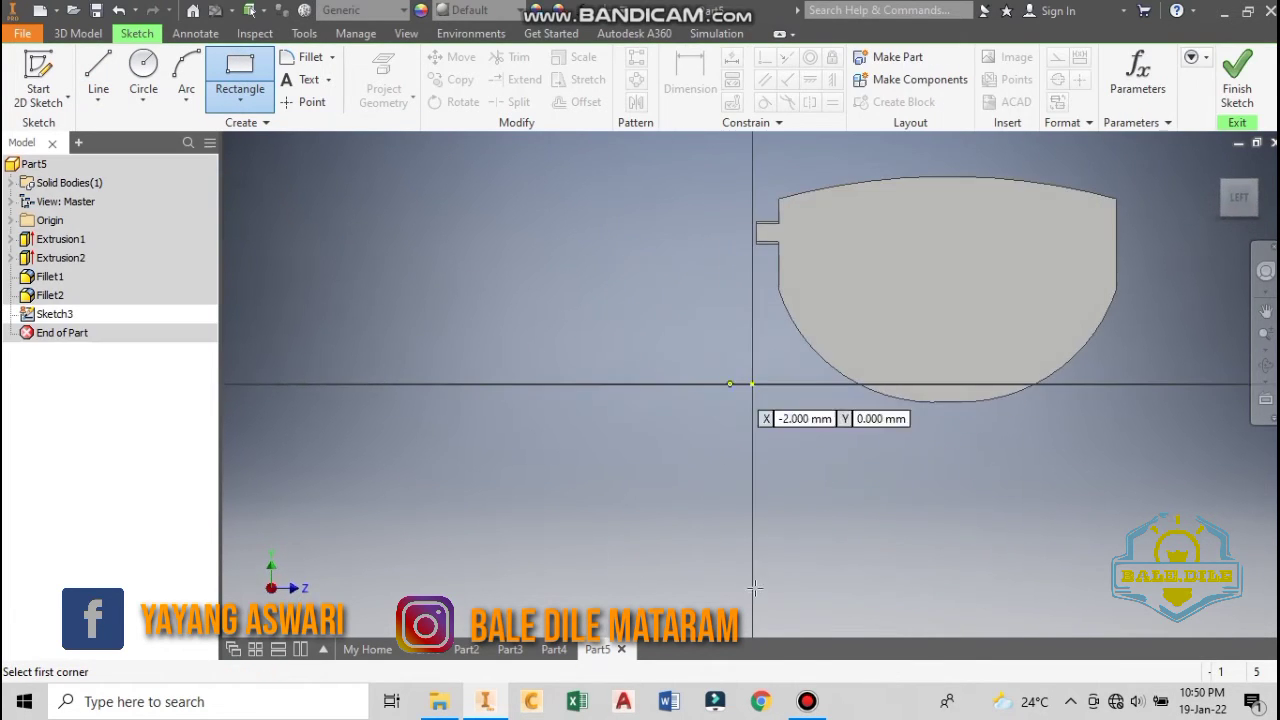
middle_drag(1045, 460, 899, 492)
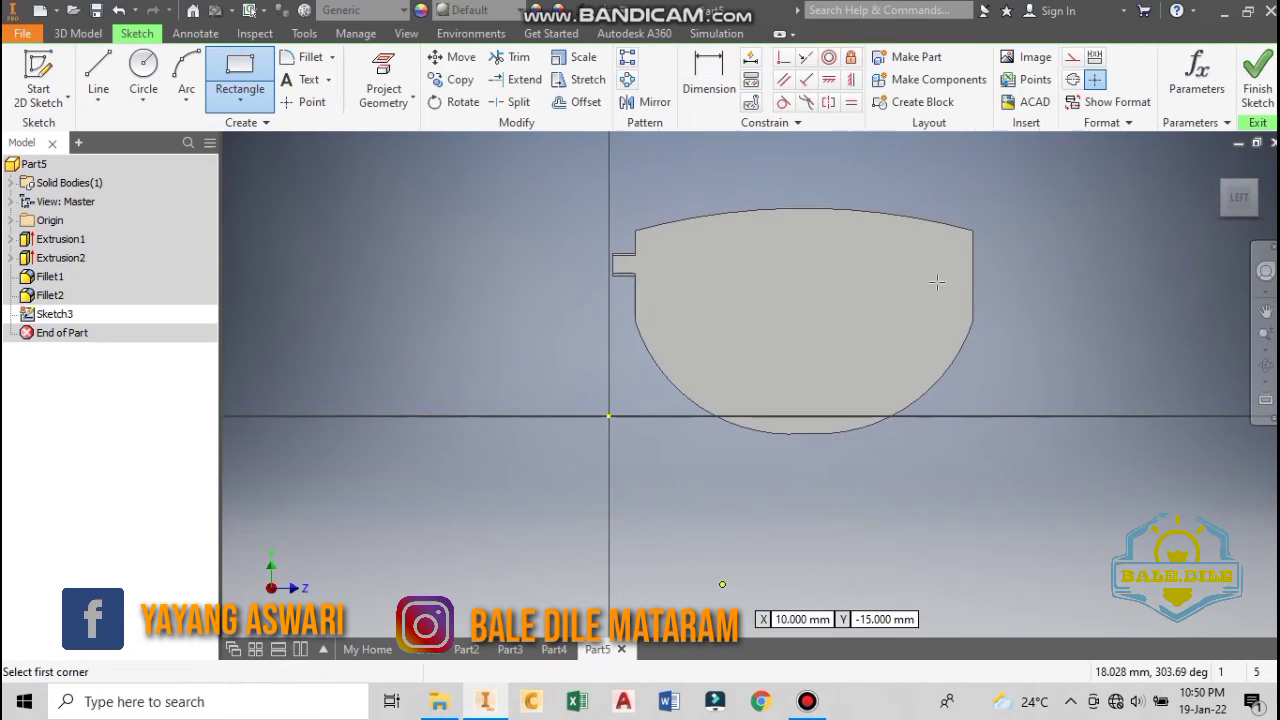
click(964, 237)
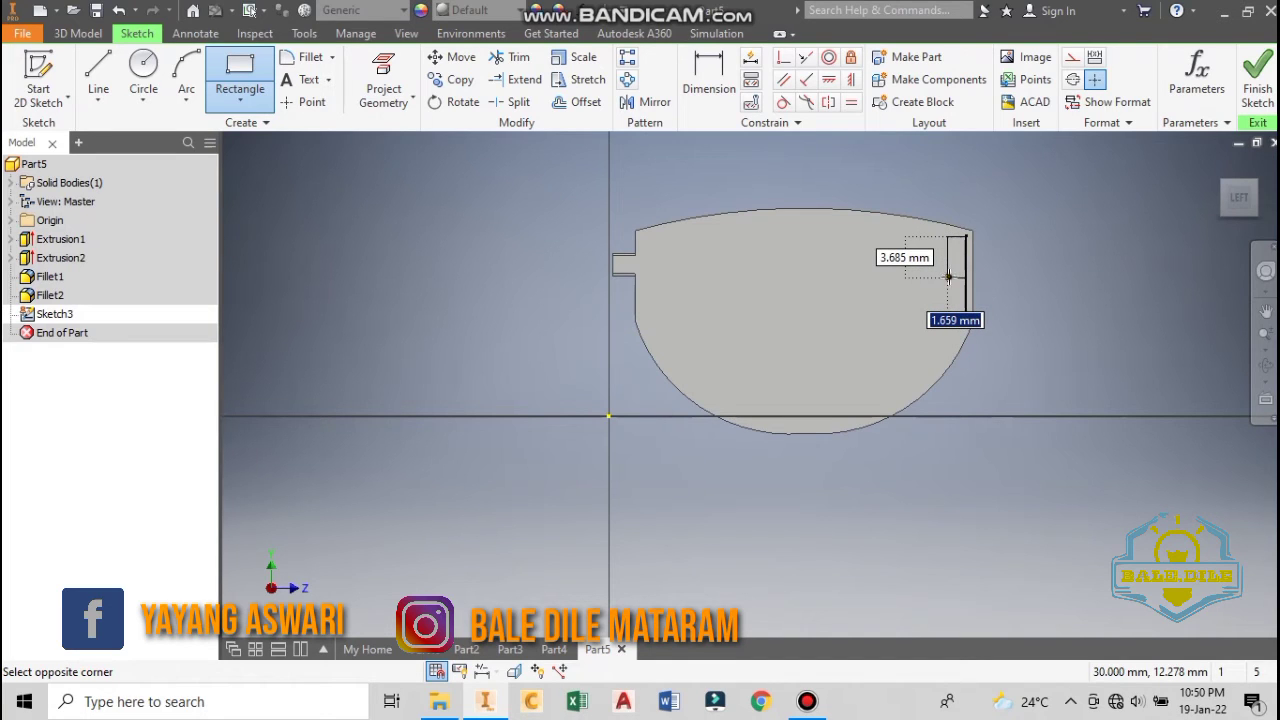
click(948, 277)
- Dimension the rectangle's height, undo the 35 mm entry and set it to 3.5 mm
key(d)
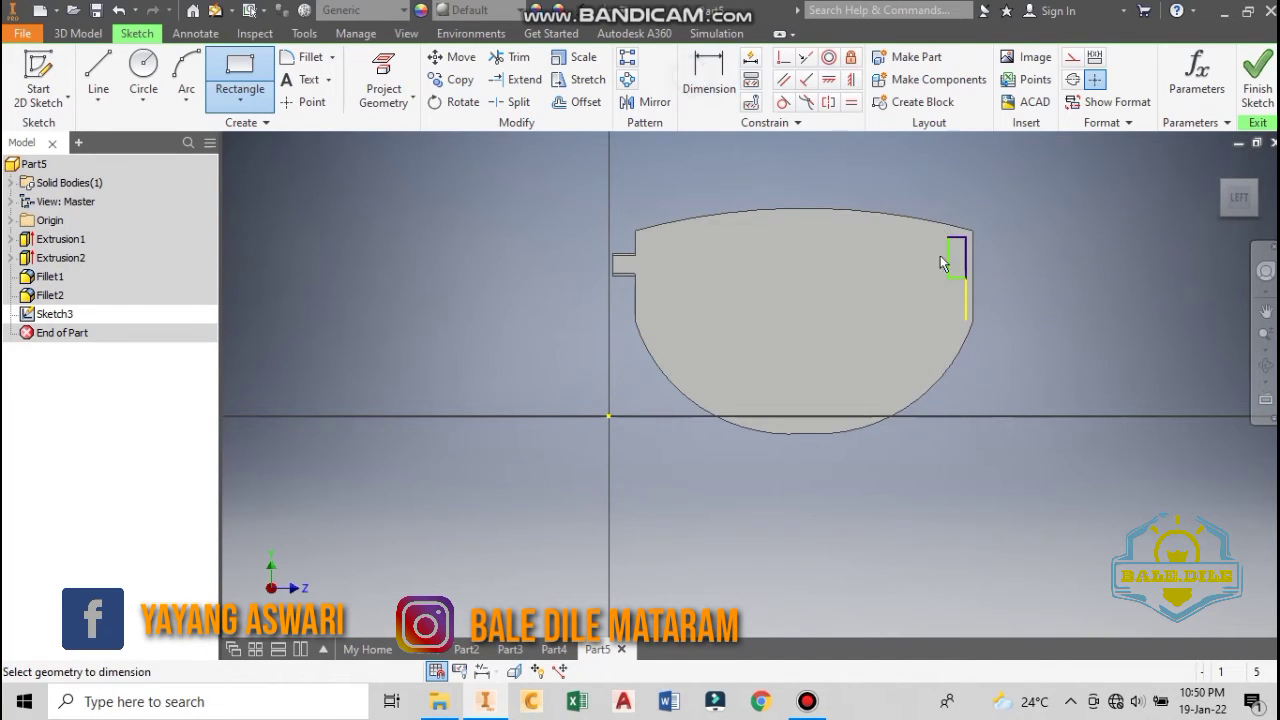
click(930, 268)
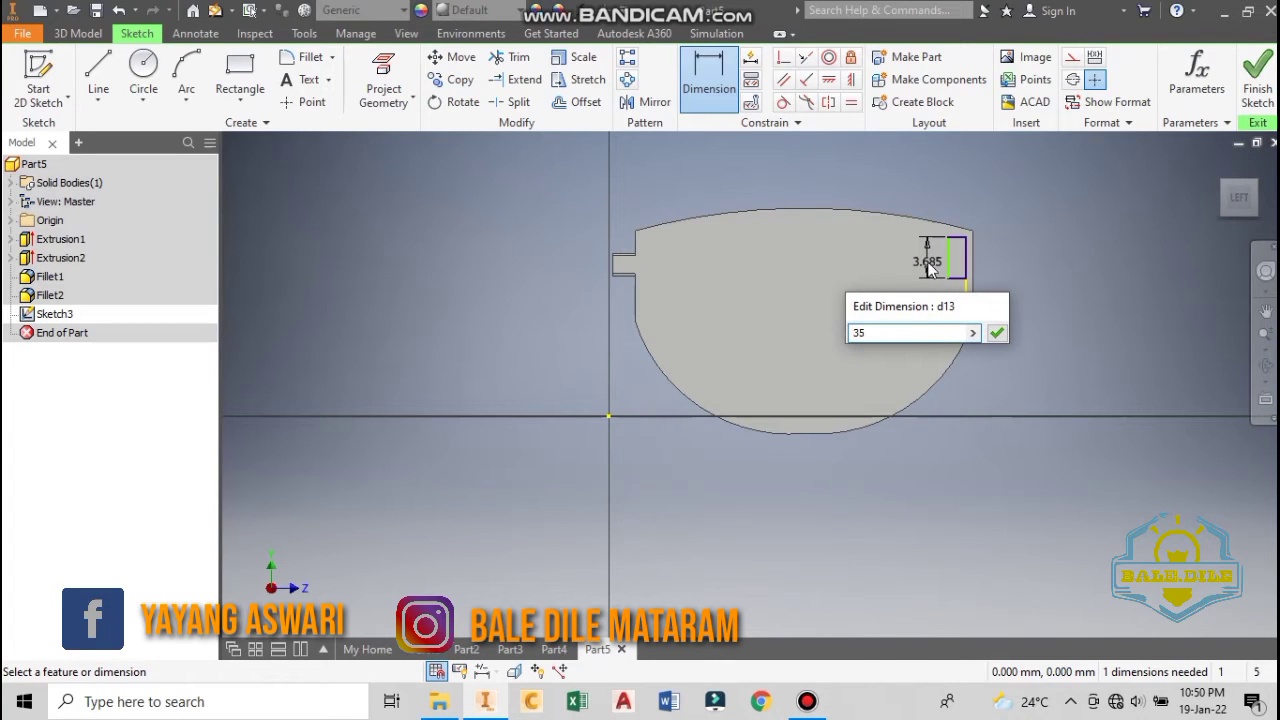
key(Return)
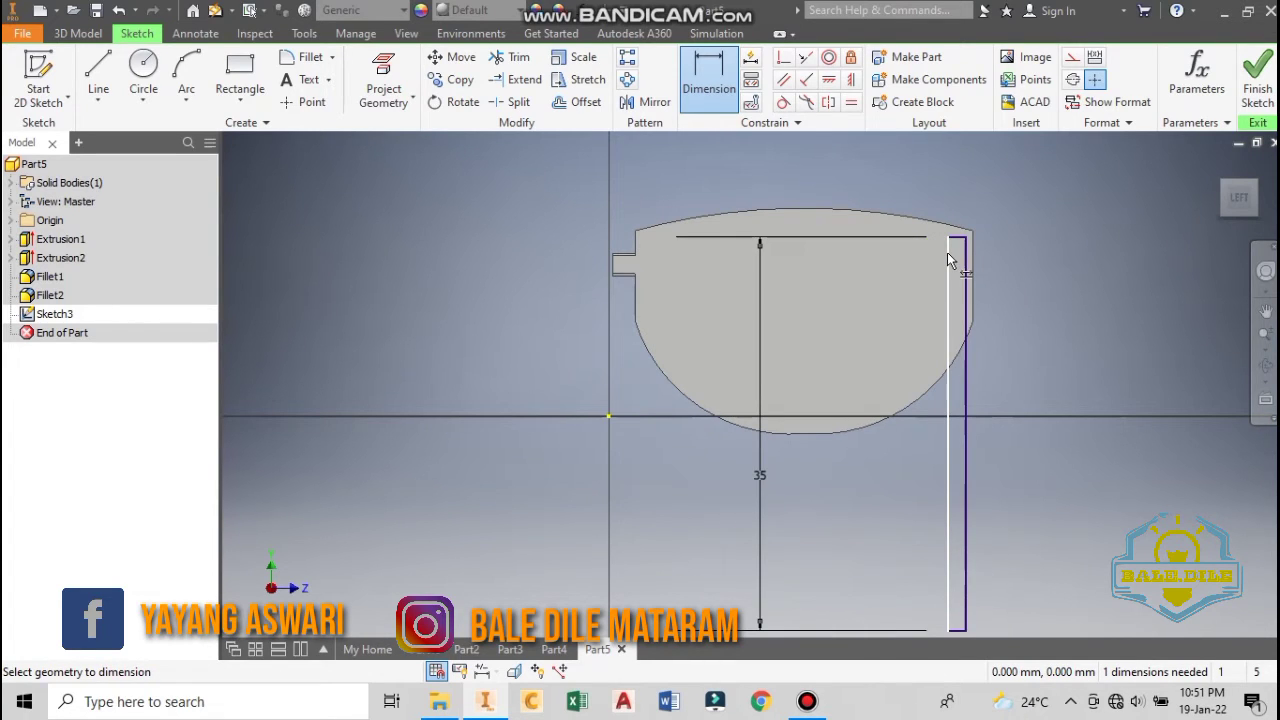
key(ctrl+z)
key(Escape)
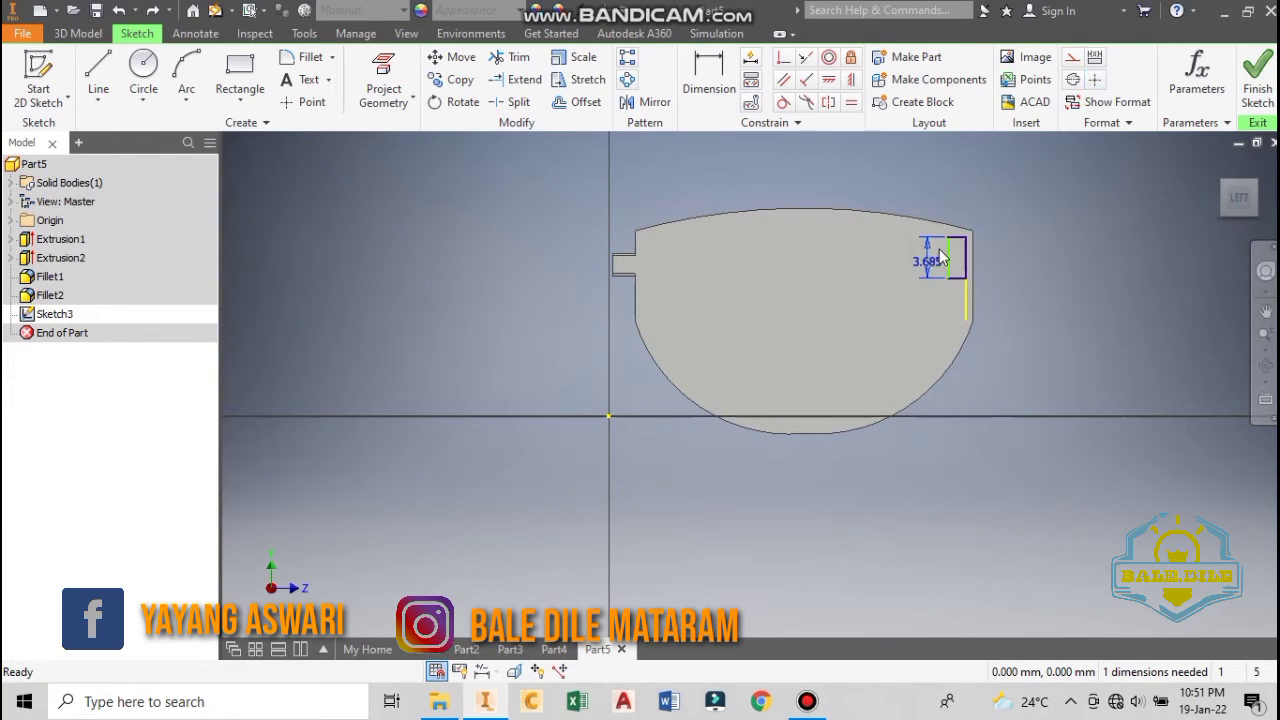
double_click(933, 263)
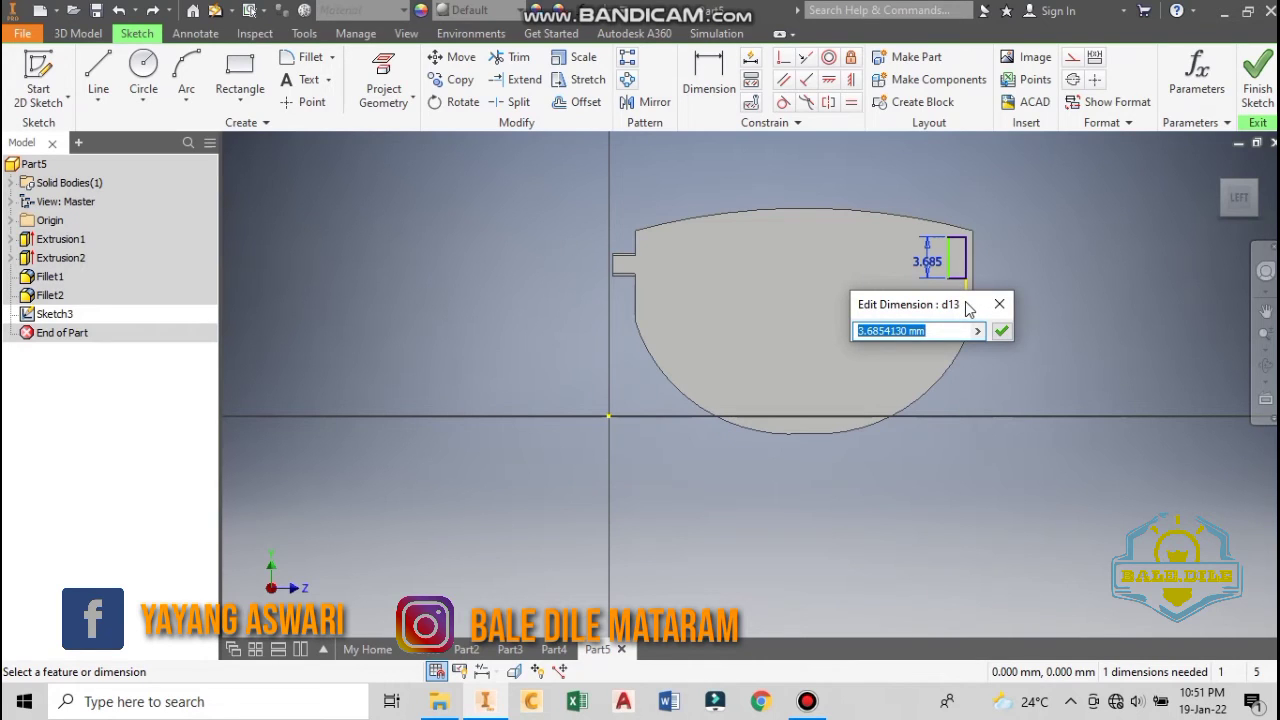
key(Return)
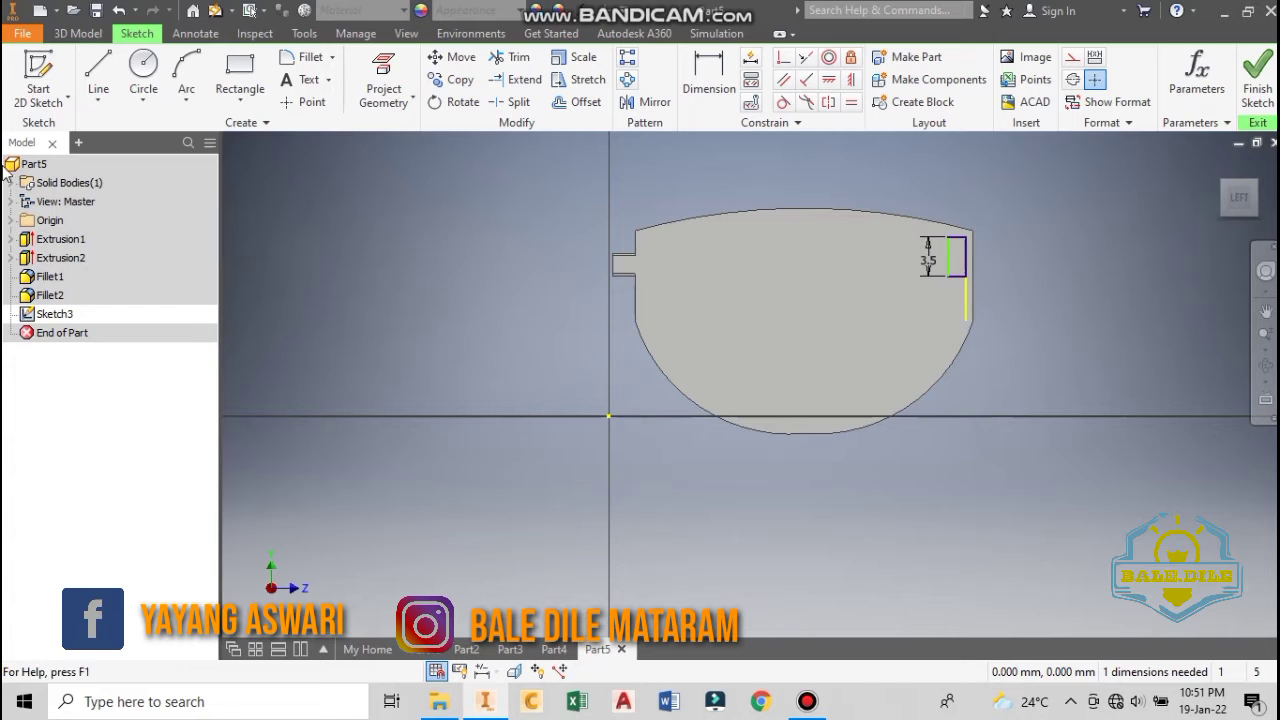
click(108, 35)
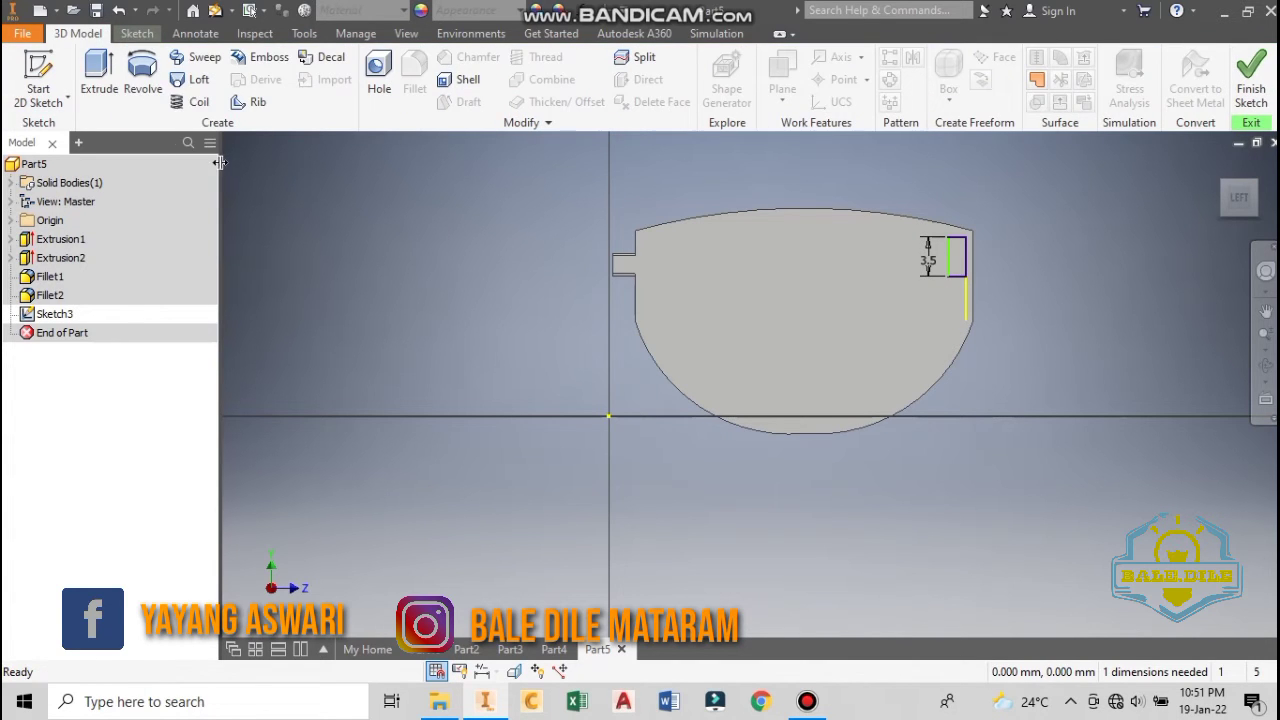
click(99, 80)
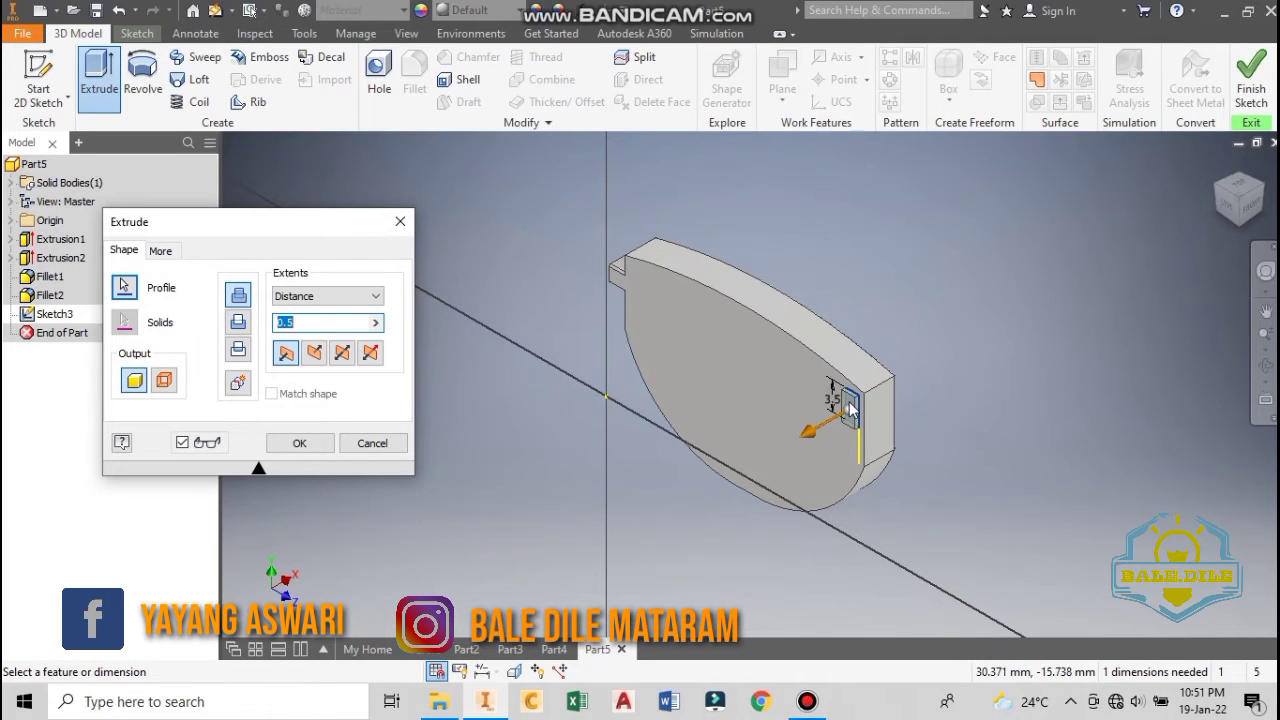
key(Escape)
- Set the back-face rectangle's height to 5 mm
double_click(833, 402)
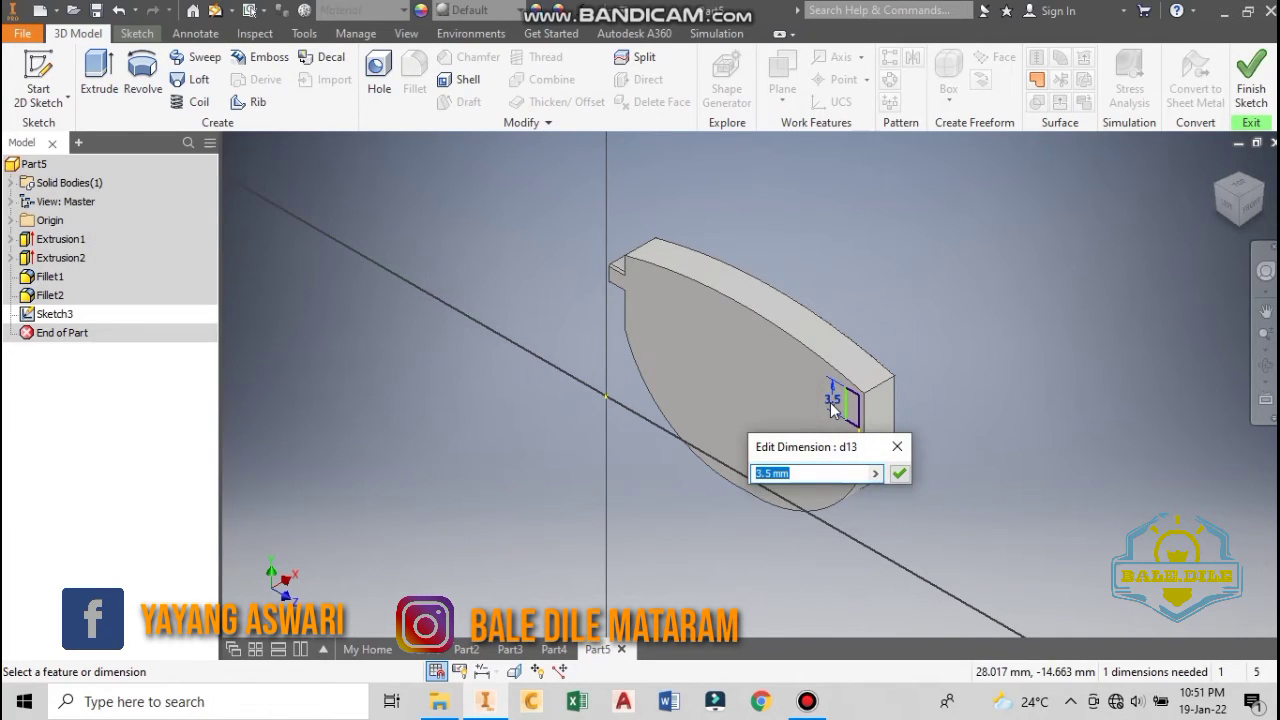
key(Return)
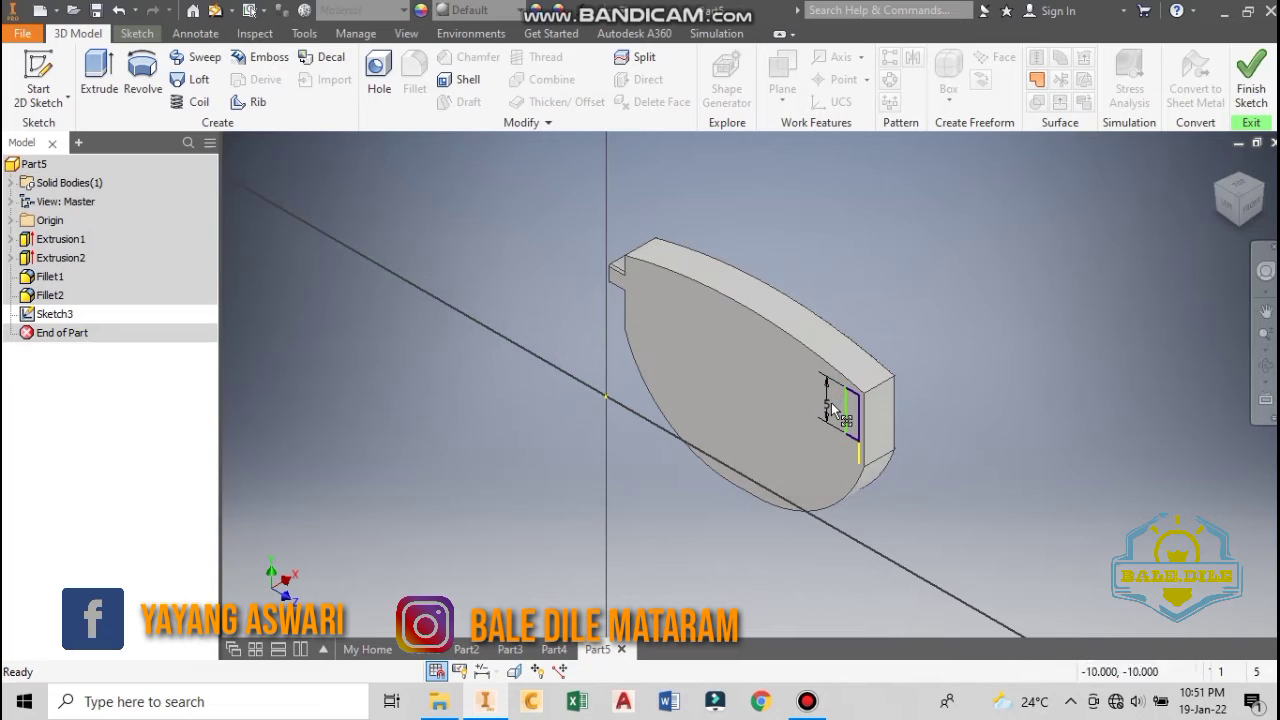
- Extrude the small rectangle 70 mm outward from the back face to form a long bar
click(100, 90)
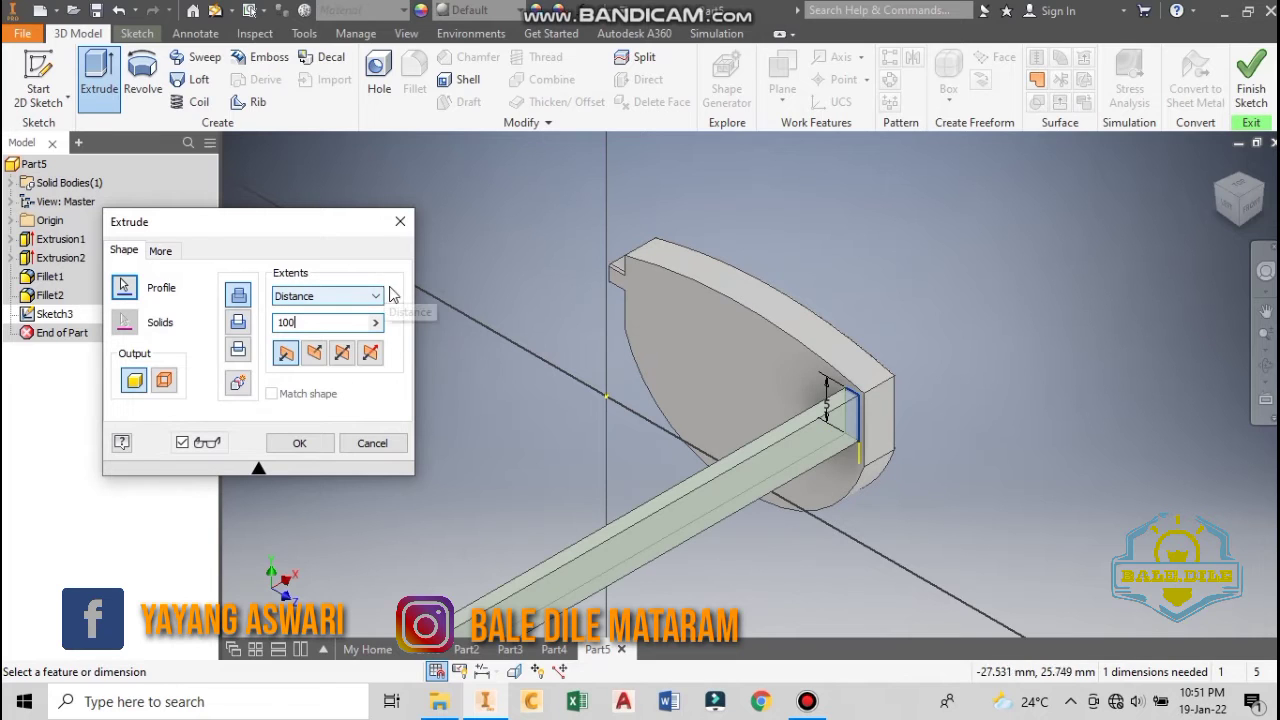
click(1259, 212)
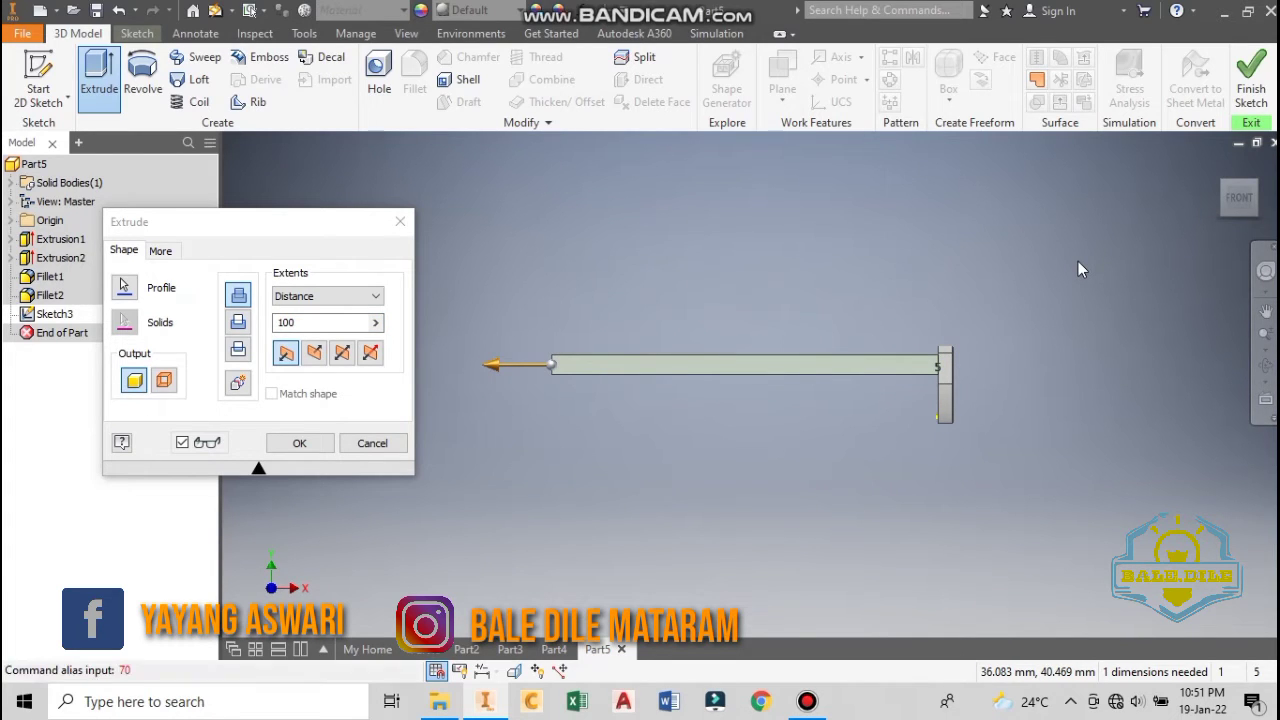
scroll(488, 250, down, 2)
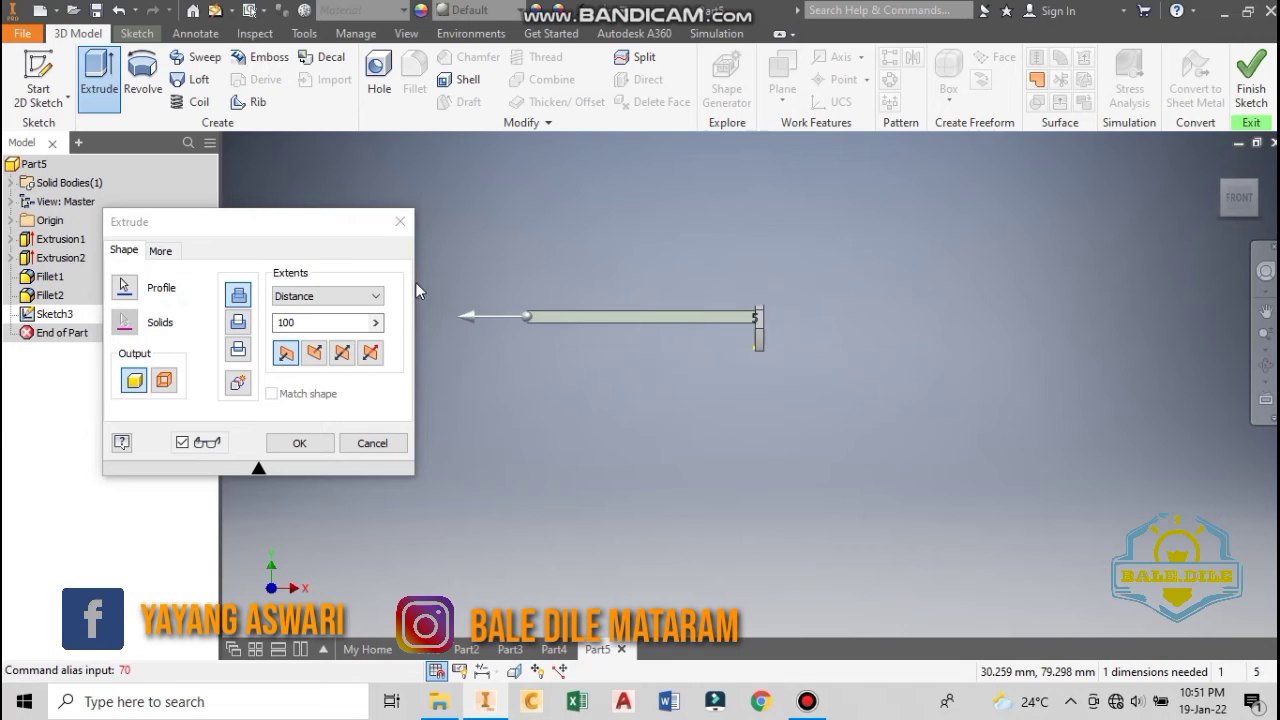
click(305, 321)
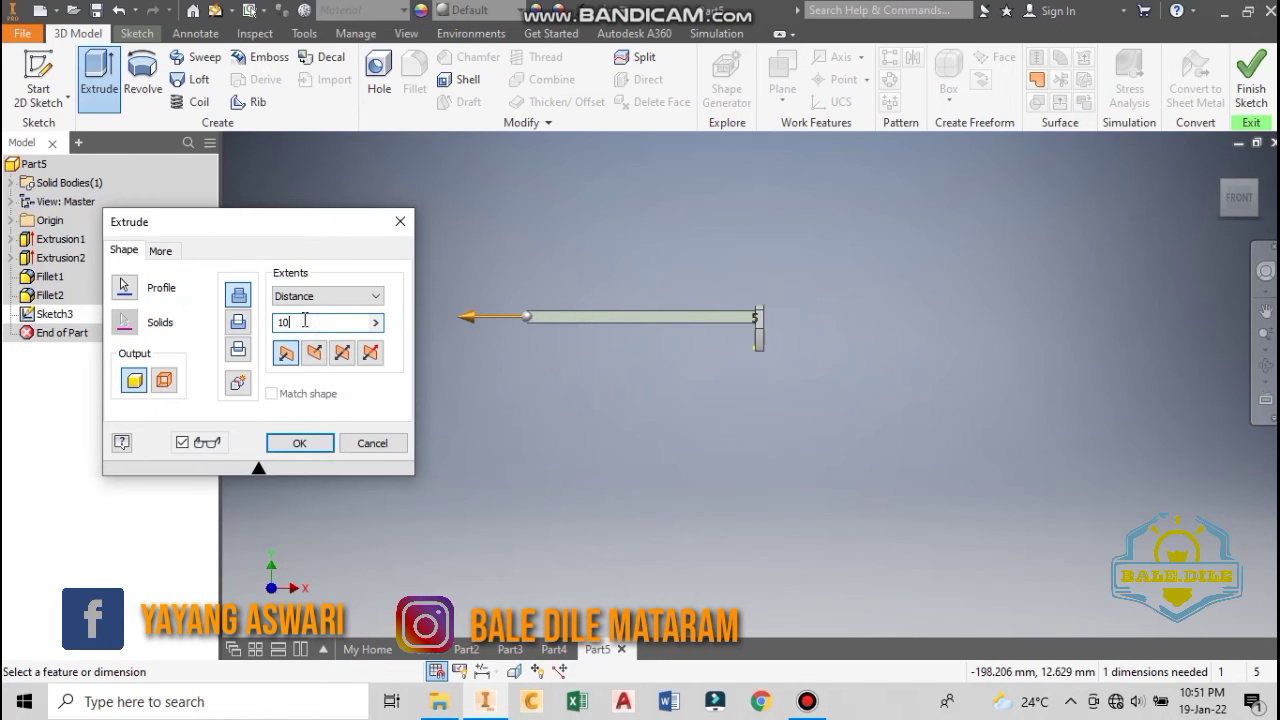
key(BackSpace)
text(70)
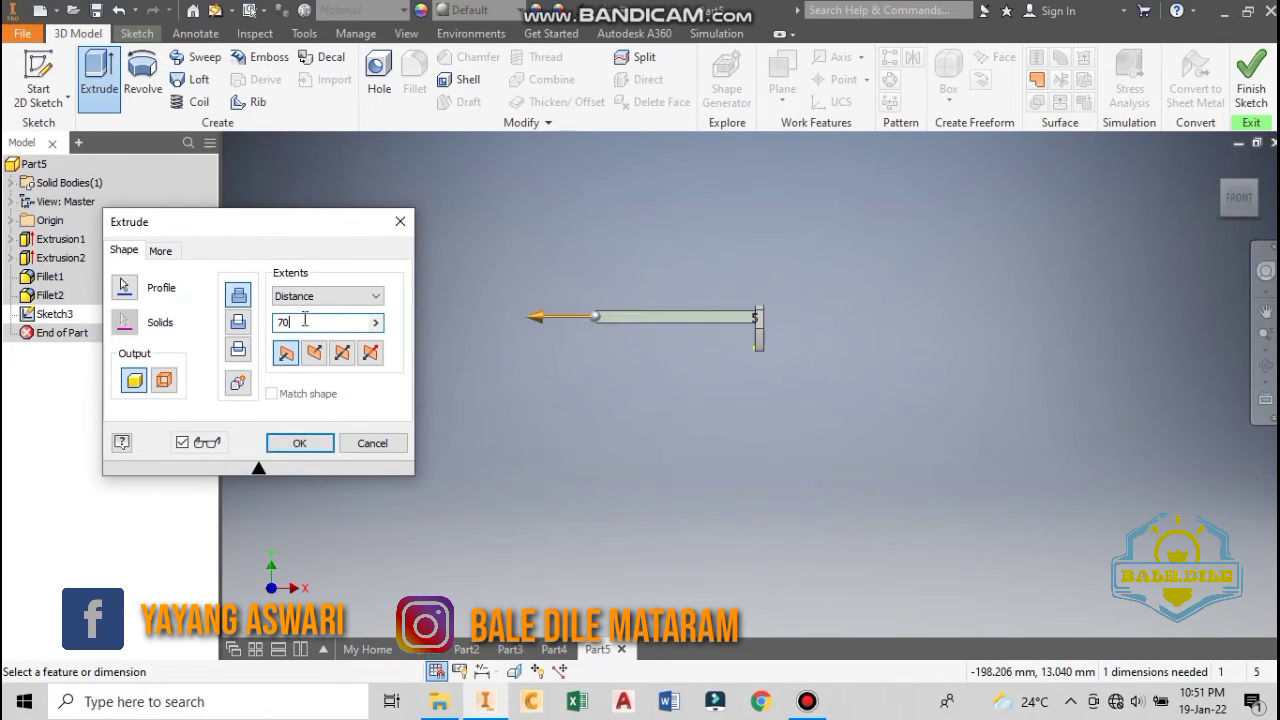
scroll(665, 354, up, 3)
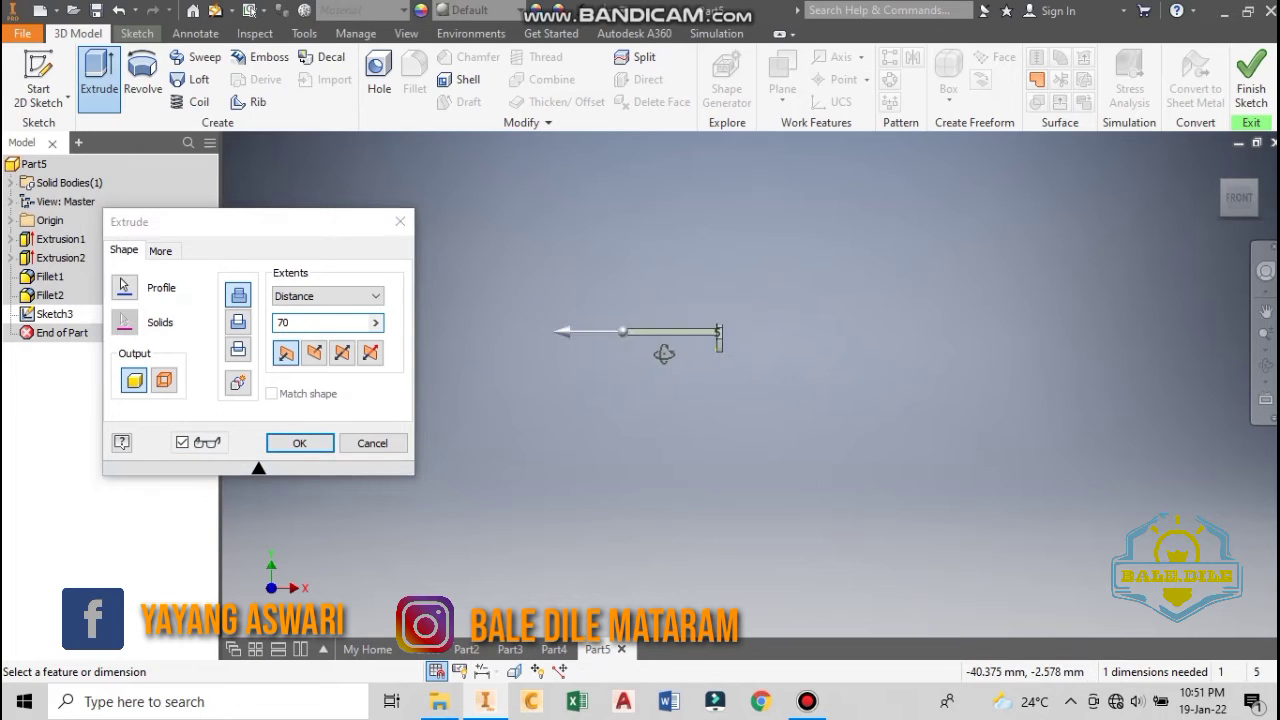
shift+middle_drag(664, 354, 760, 395)
click(1266, 336)
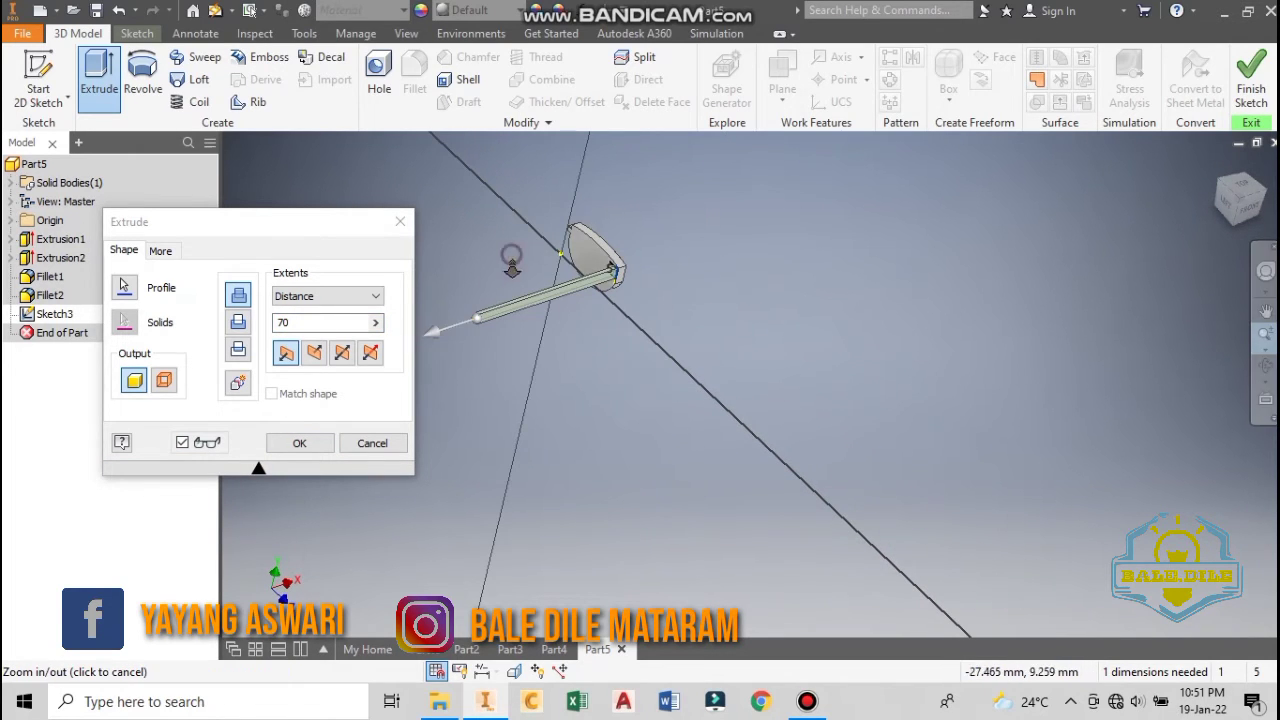
drag(512, 268, 523, 320)
middle_drag(645, 354, 860, 422)
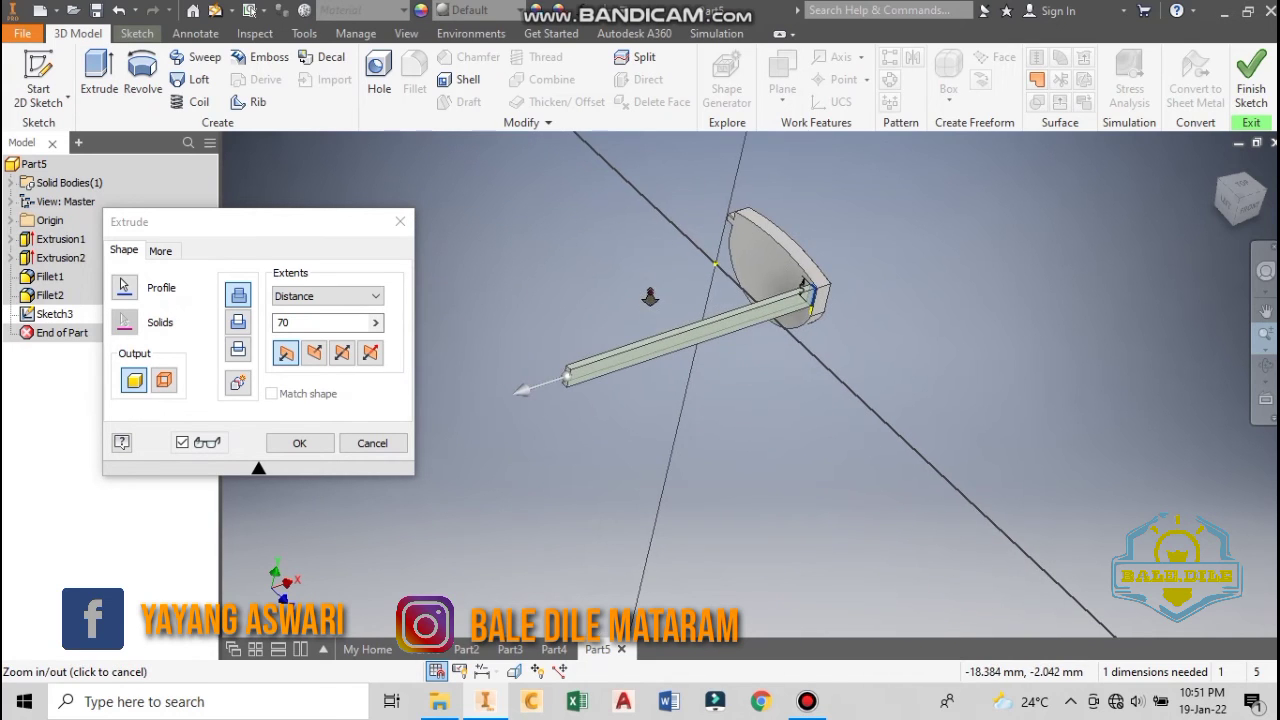
drag(650, 297, 668, 332)
click(301, 443)
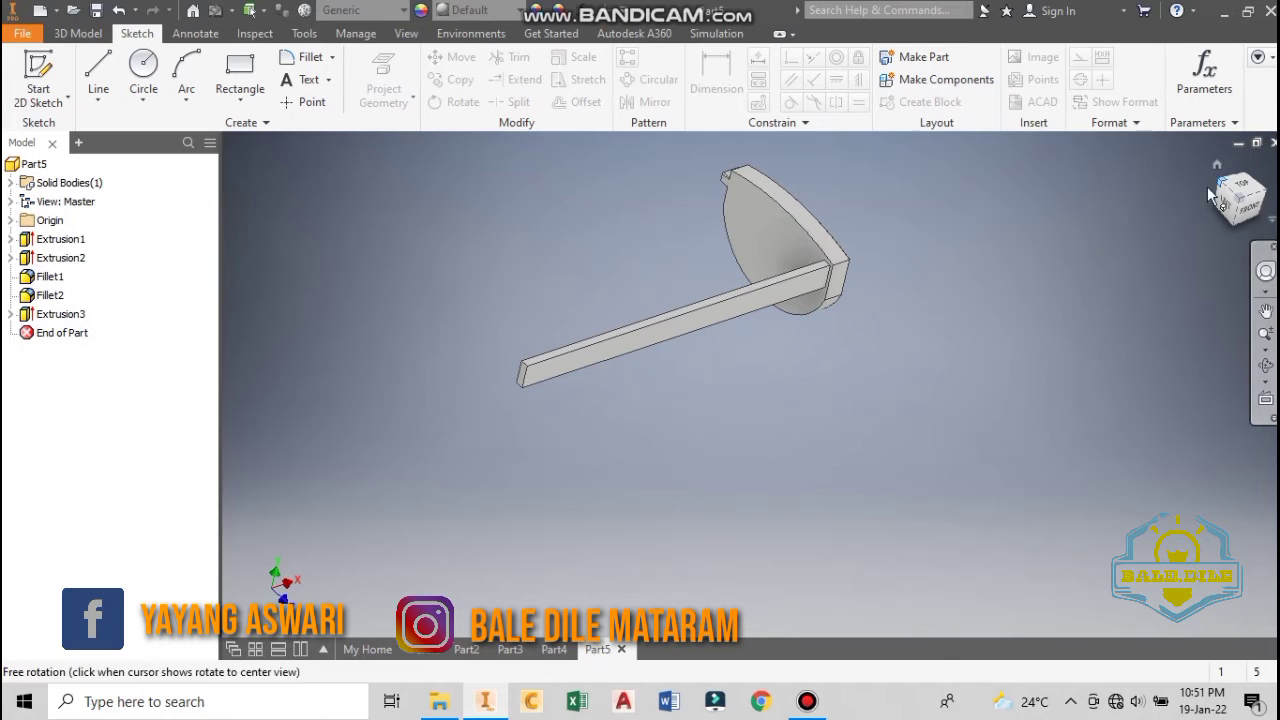
- Start a sketch on the bar's outer side face and draw a 25 mm line along its lower edge from the free end
click(1248, 210)
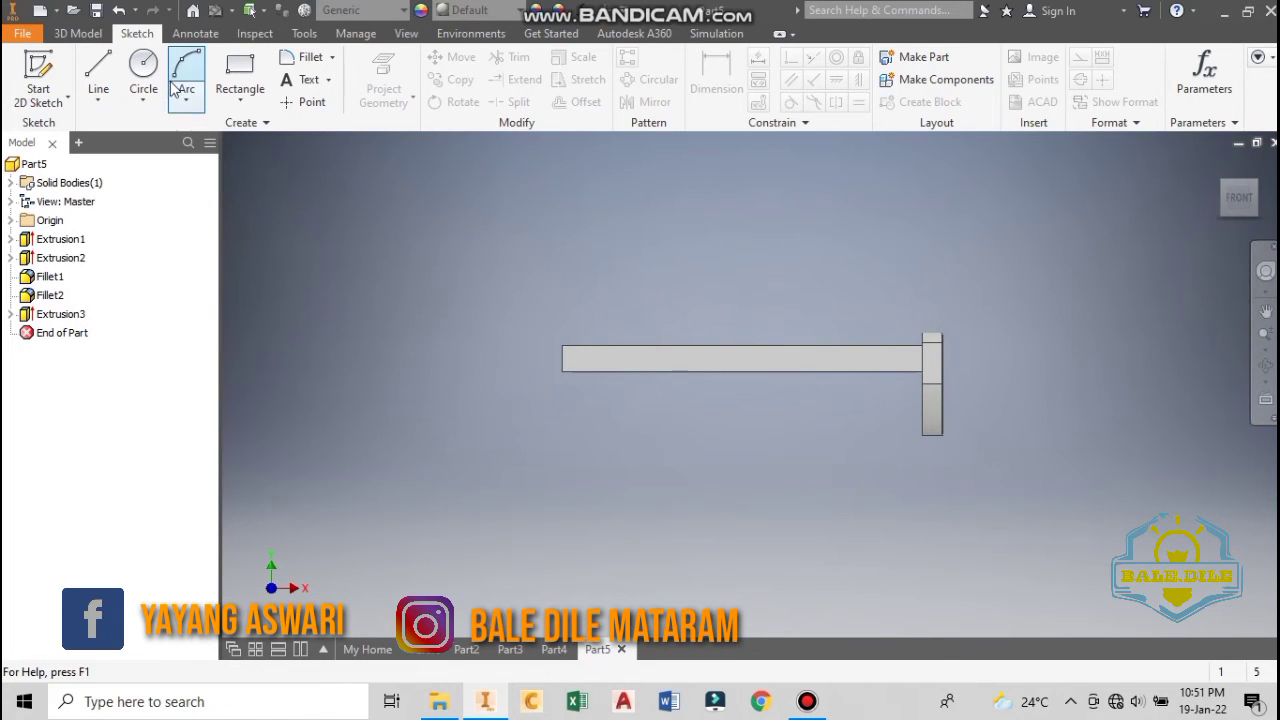
click(98, 72)
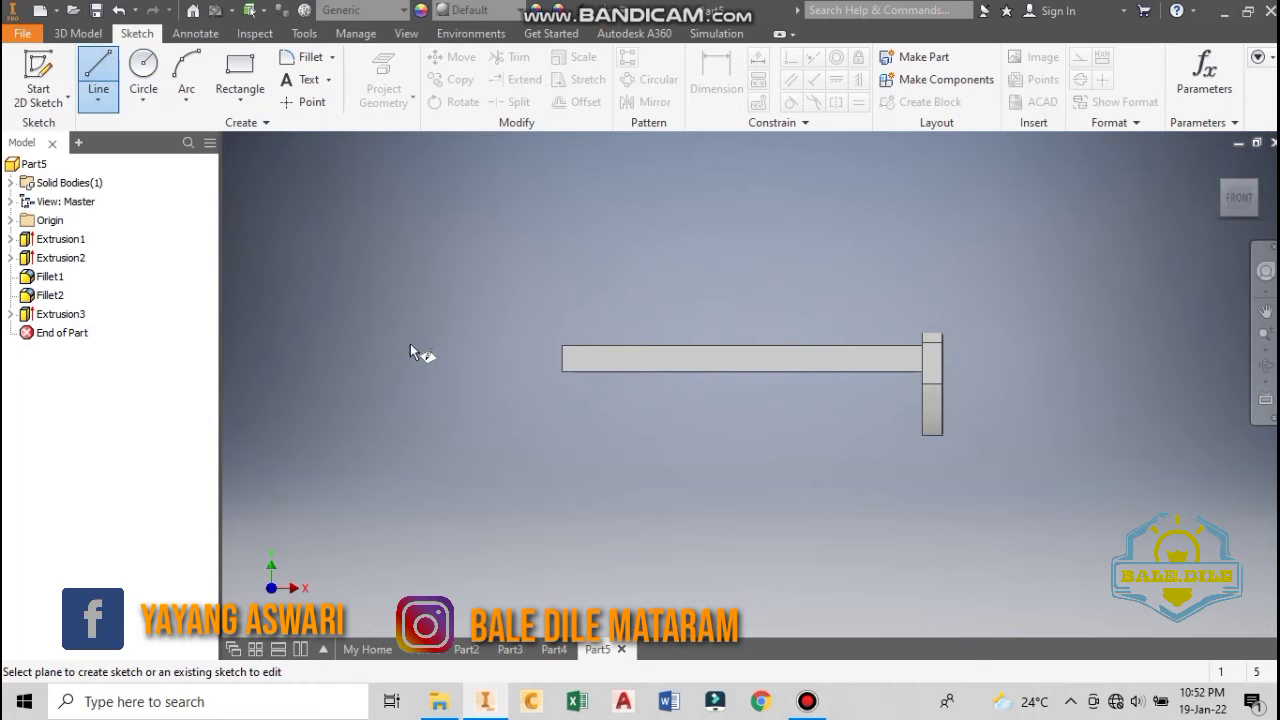
click(566, 354)
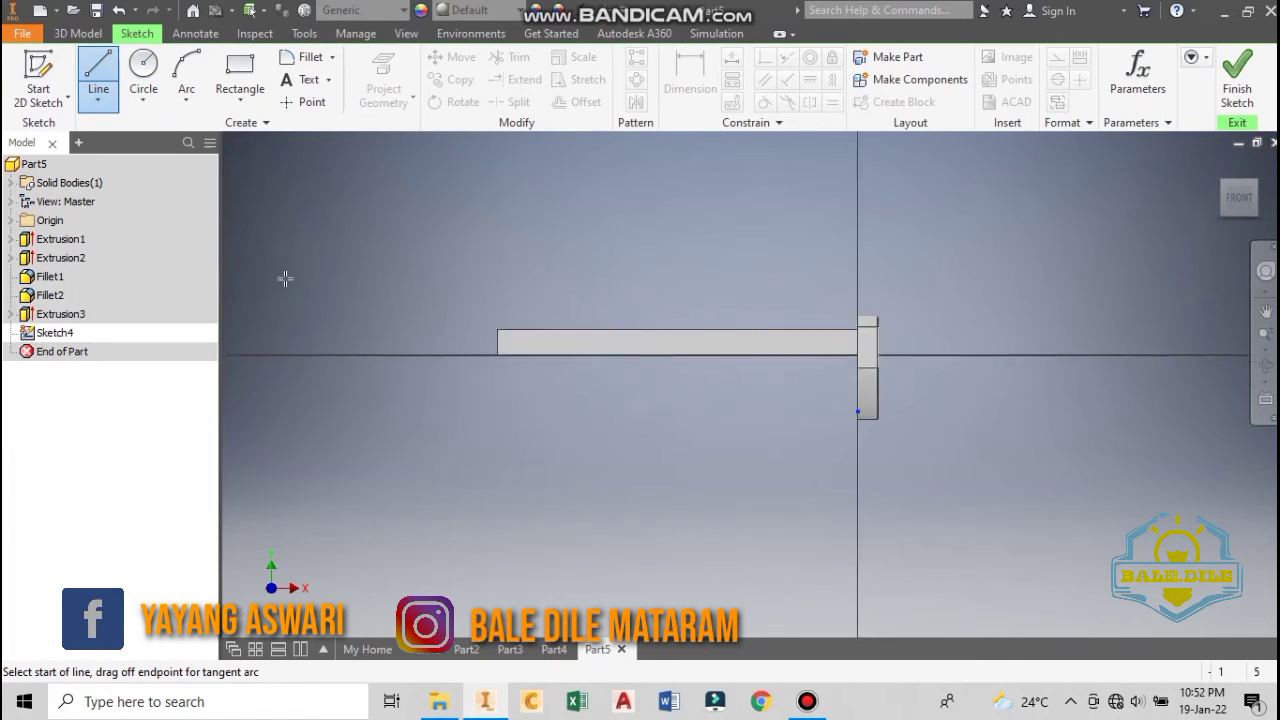
key(a)
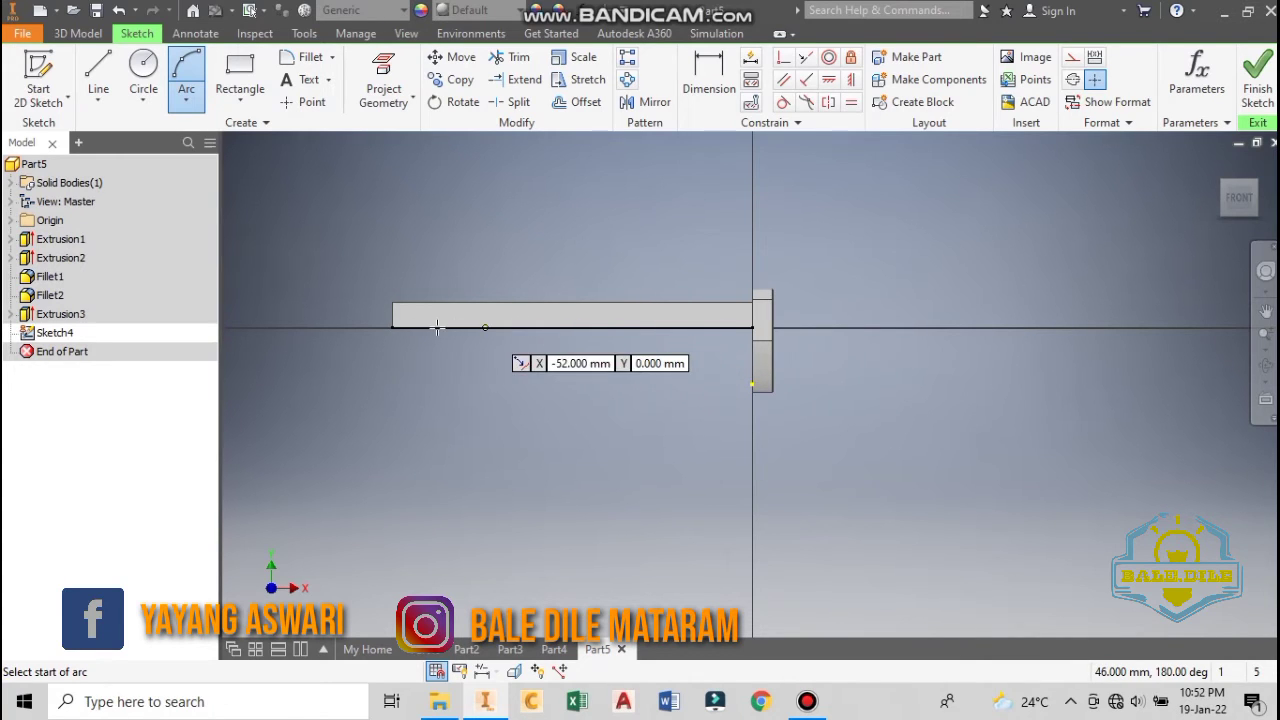
click(96, 65)
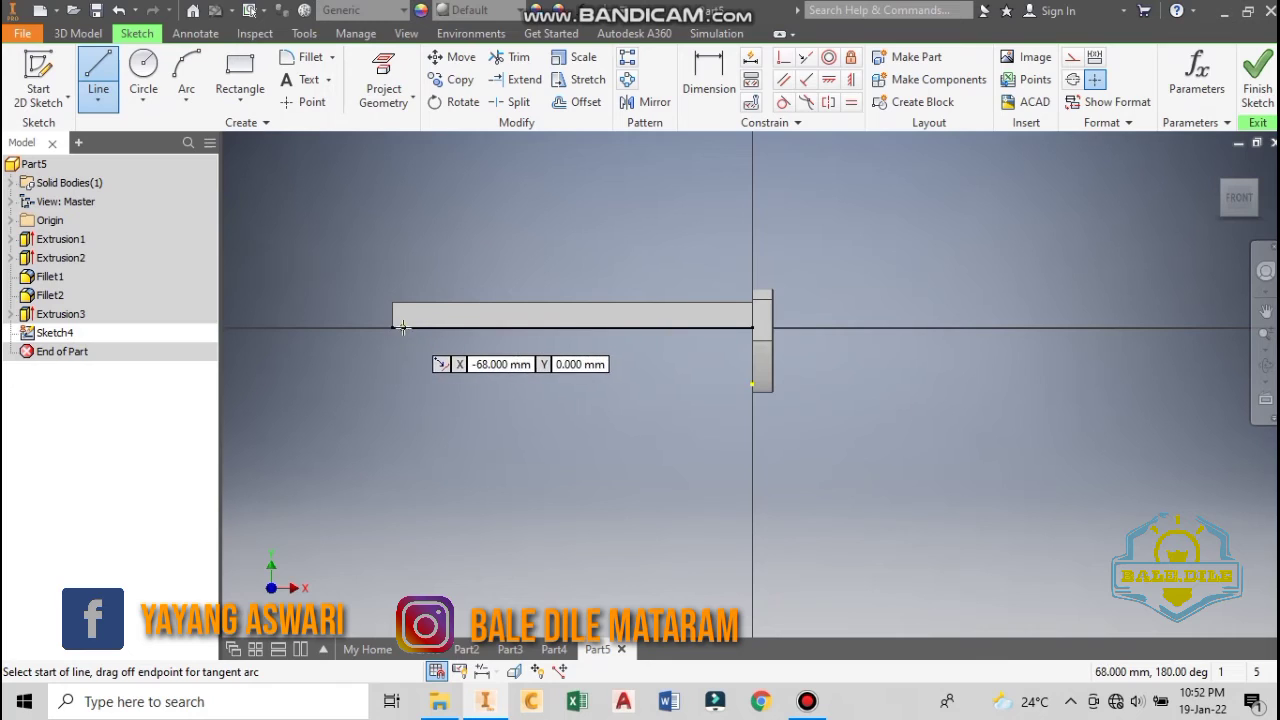
click(393, 326)
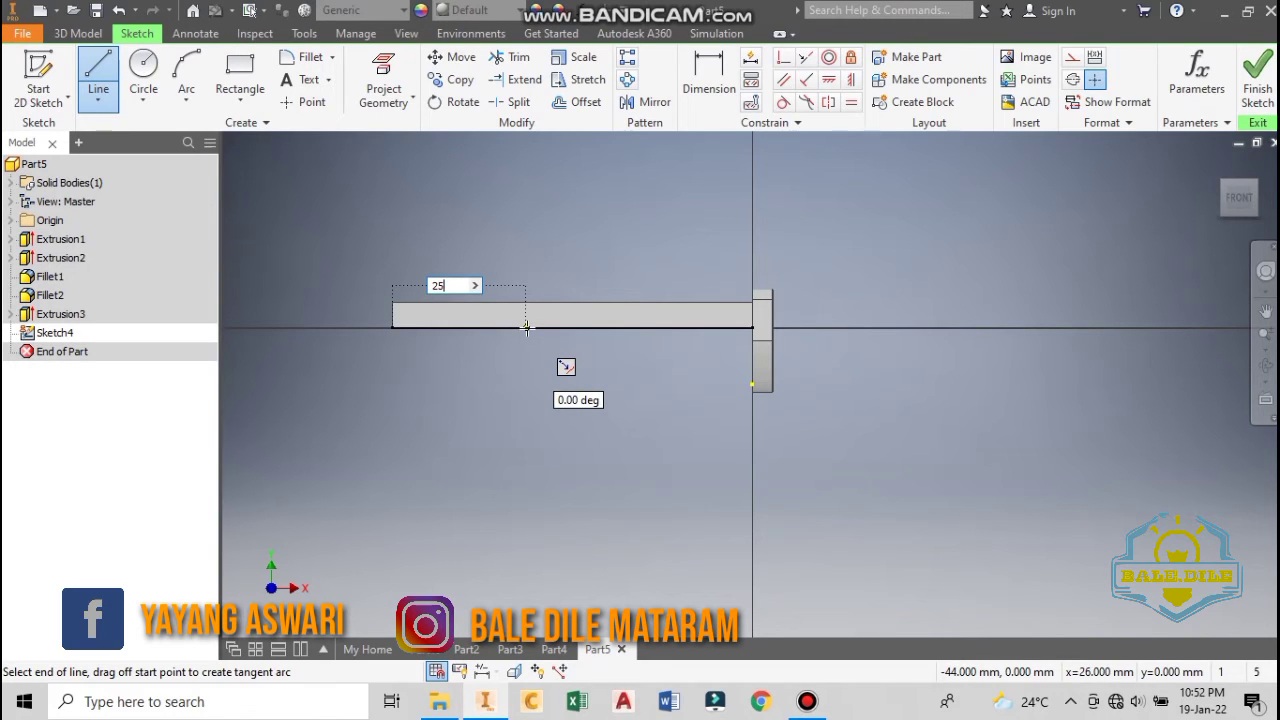
text(25)
key(Return)
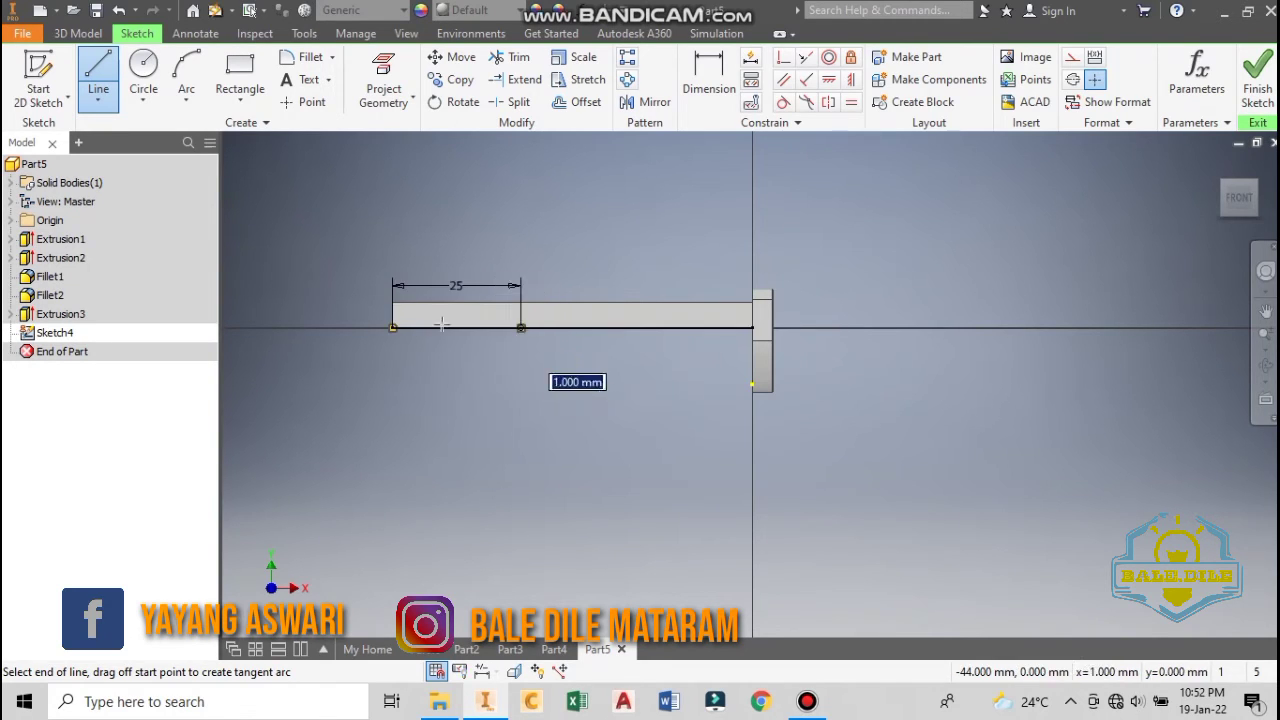
- Draw a shallow upward arc of about 73 mm radius between the two ends of the 25 mm line on the bar's lower edge
click(184, 78)
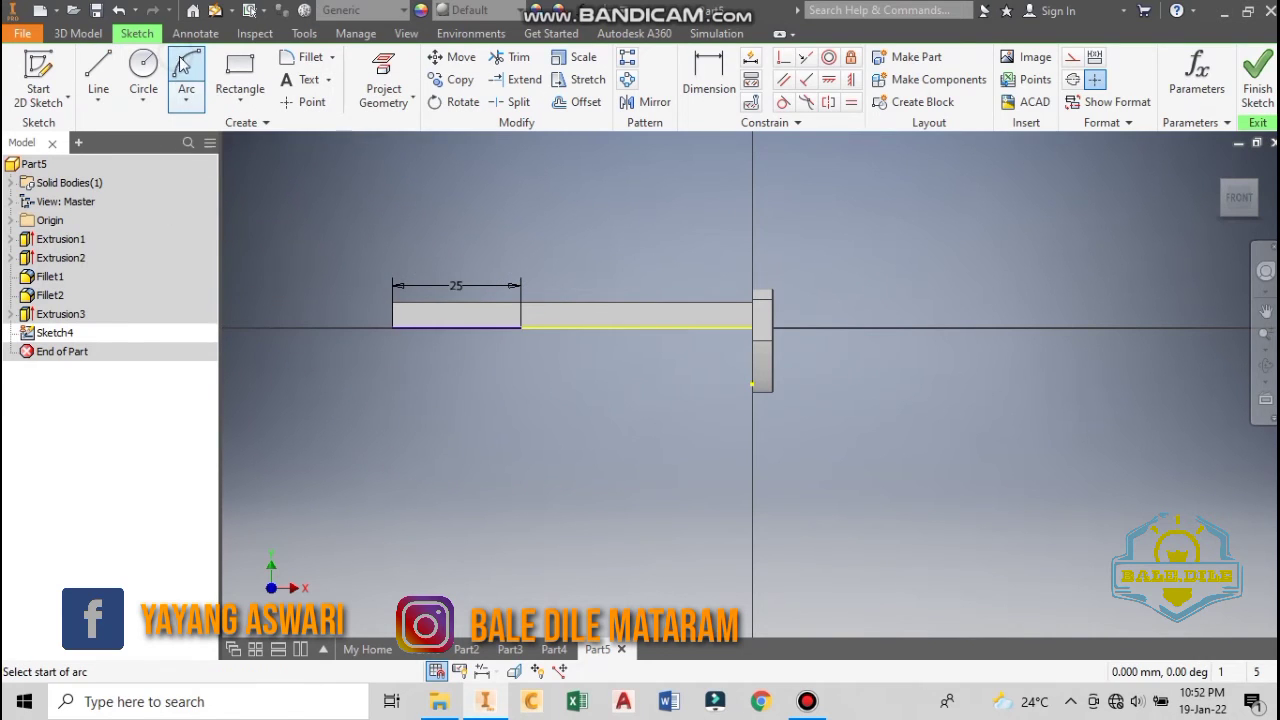
click(520, 327)
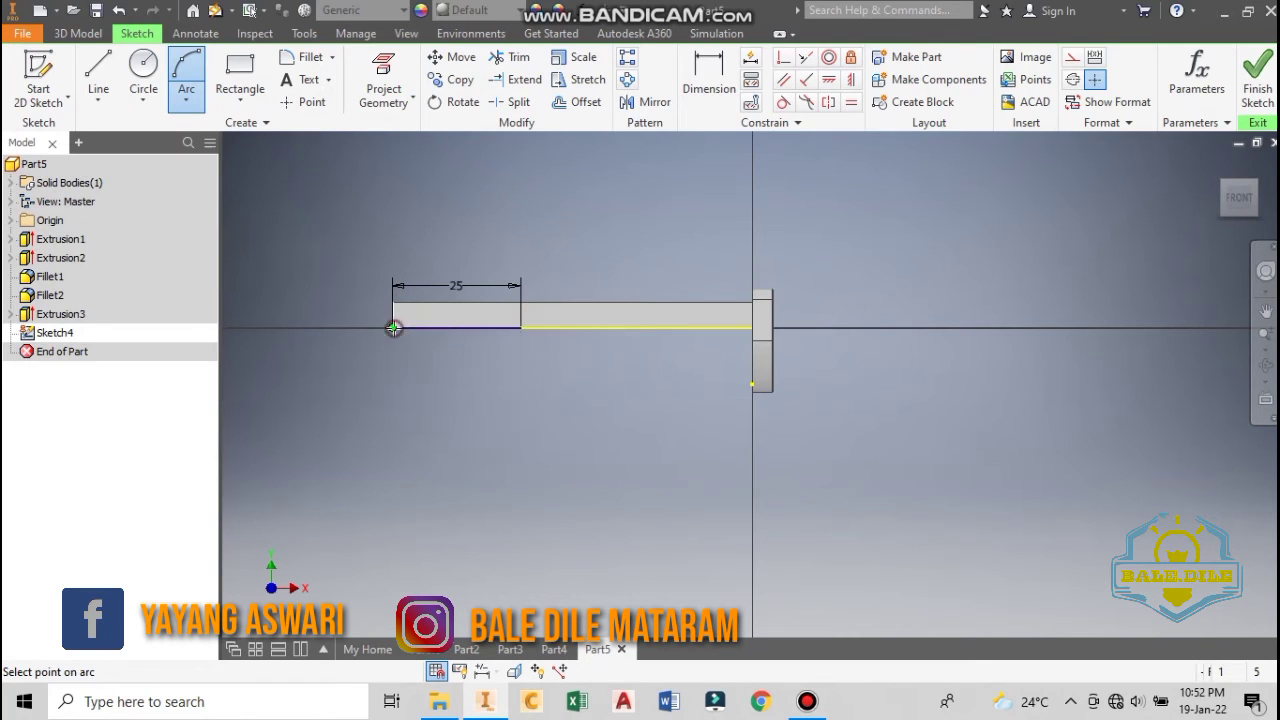
click(393, 327)
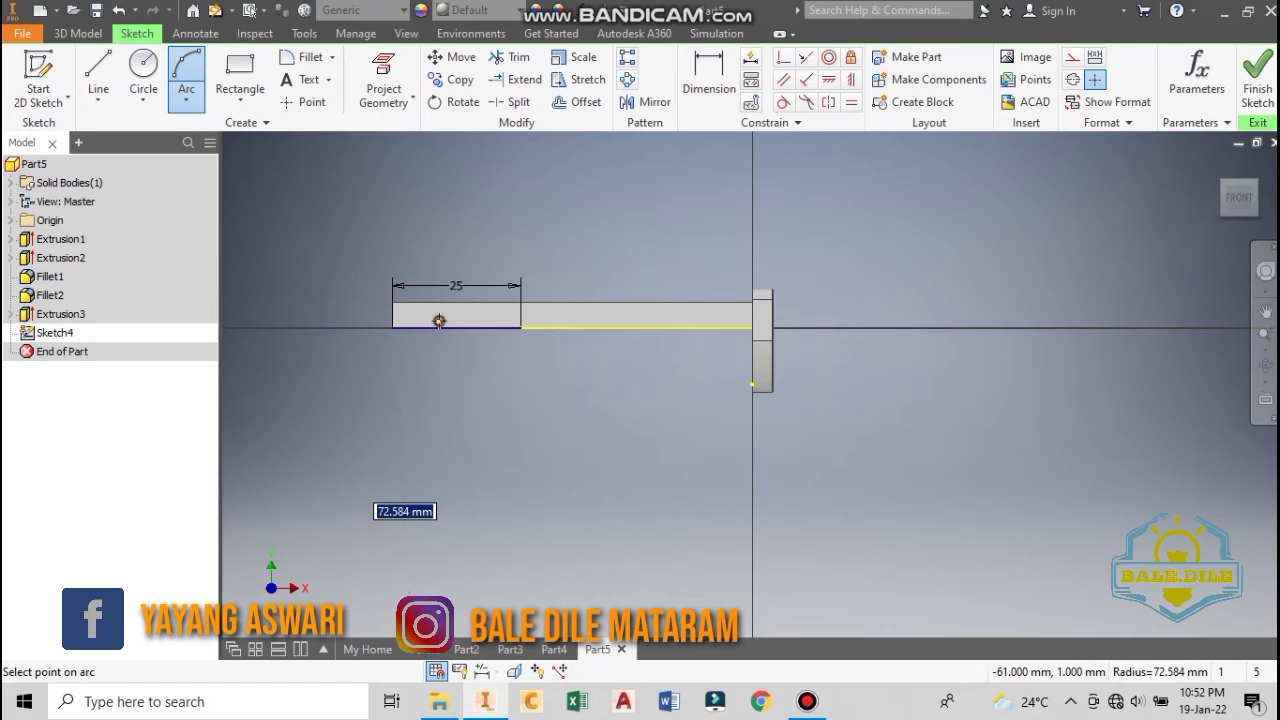
click(439, 320)
key(Escape)
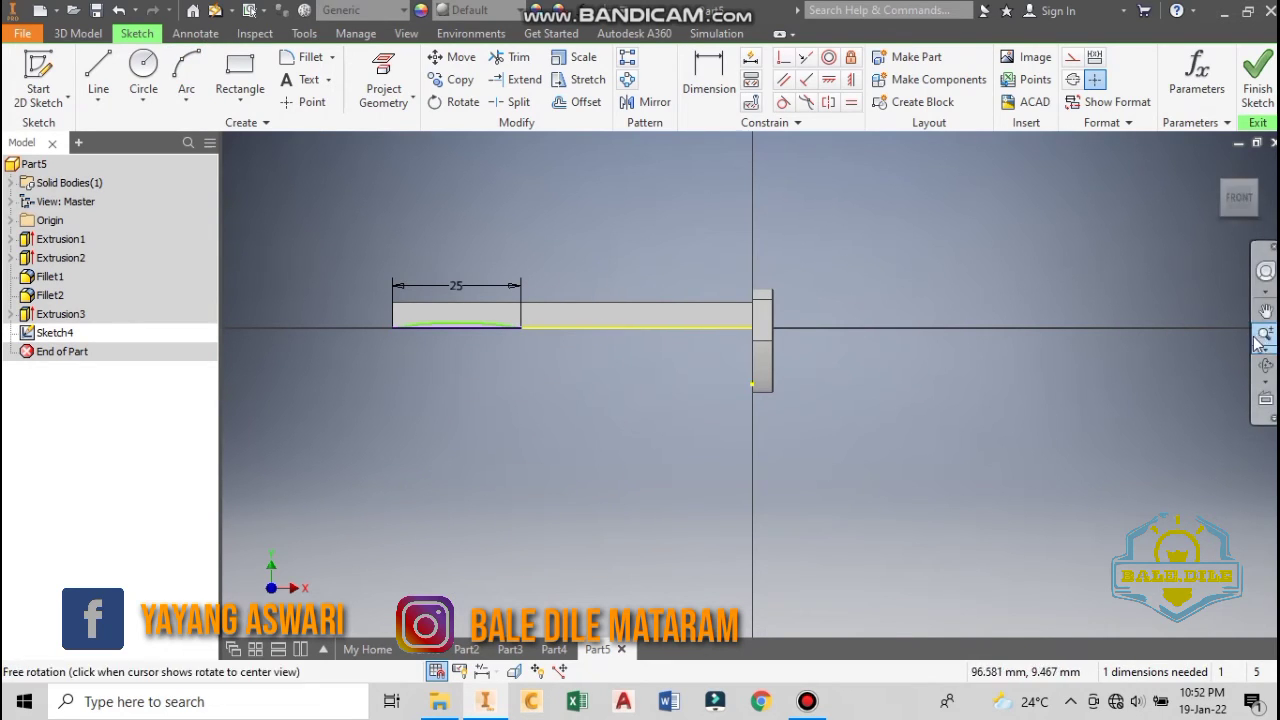
- Draw an arc of about 260 mm radius from the bar's upper edge above the line's inner end down to the free-end face
drag(422, 328, 443, 377)
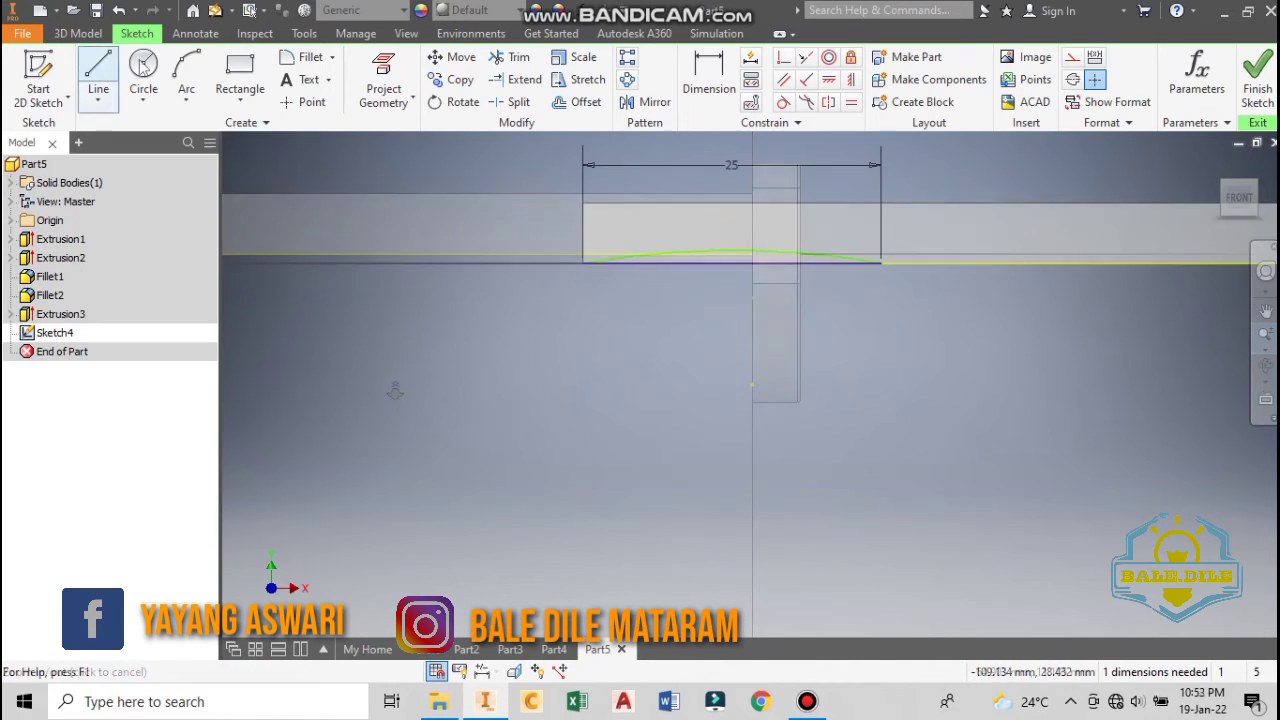
click(192, 76)
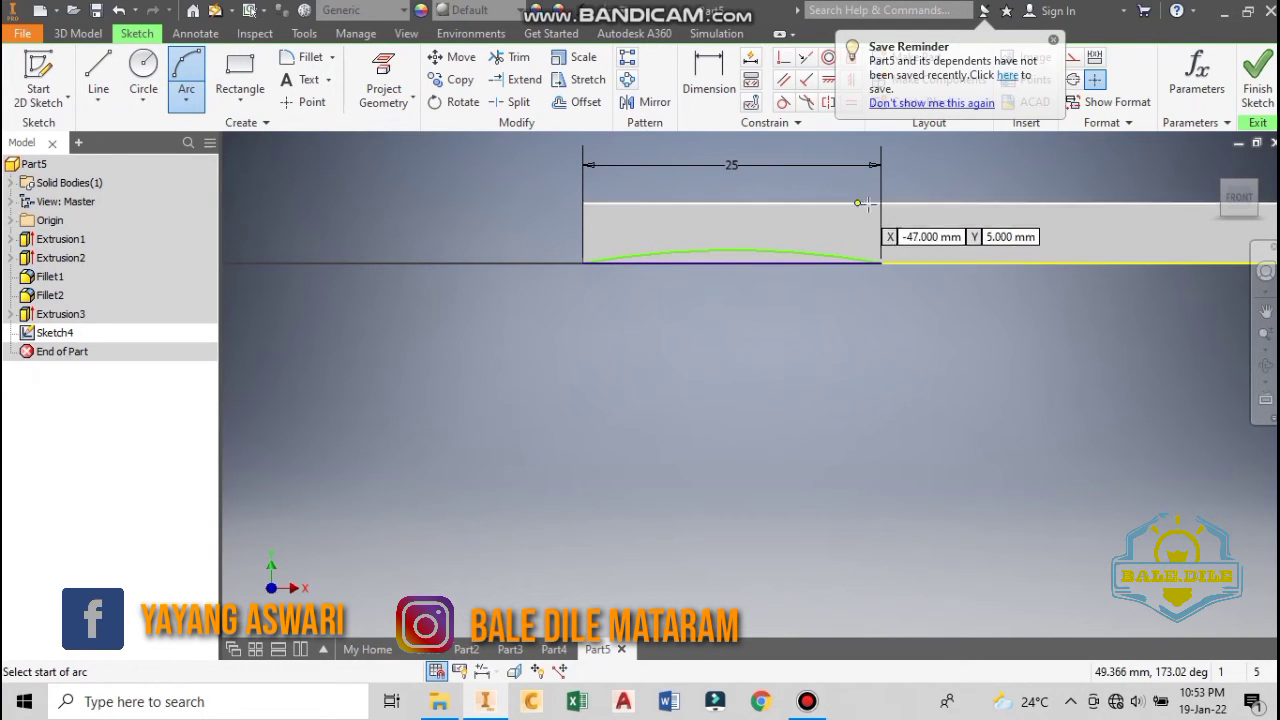
click(880, 204)
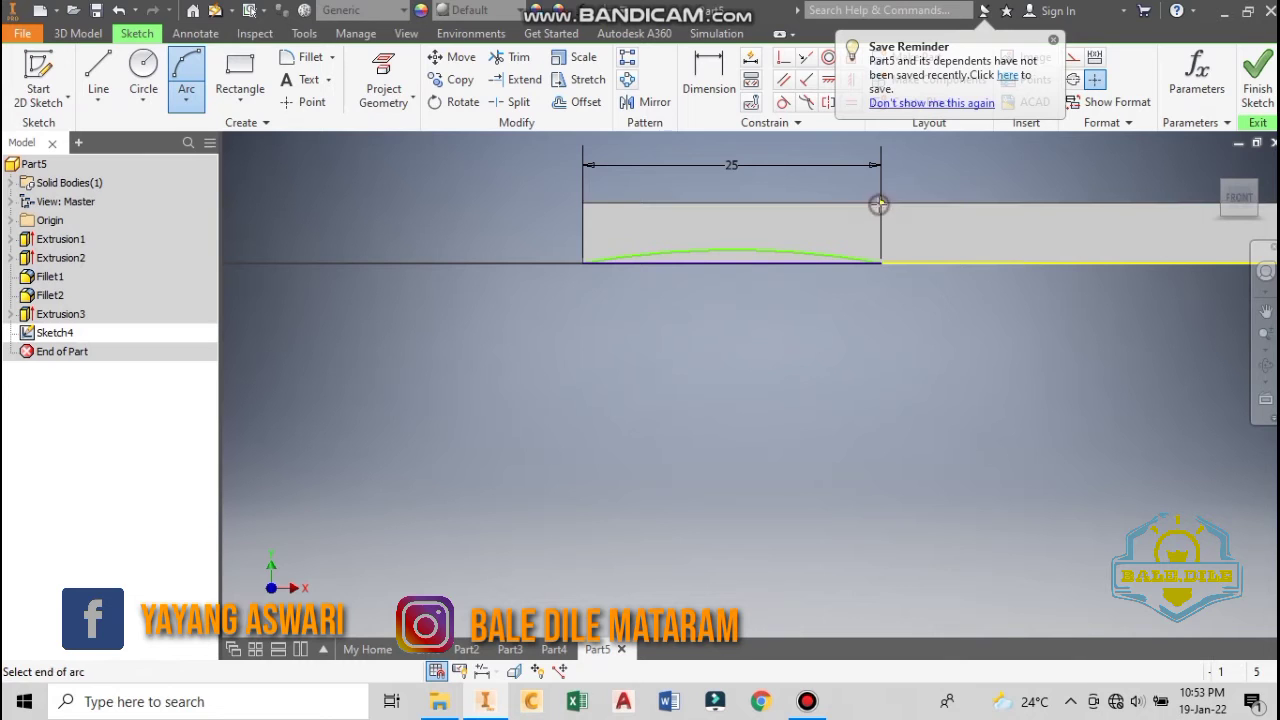
click(583, 224)
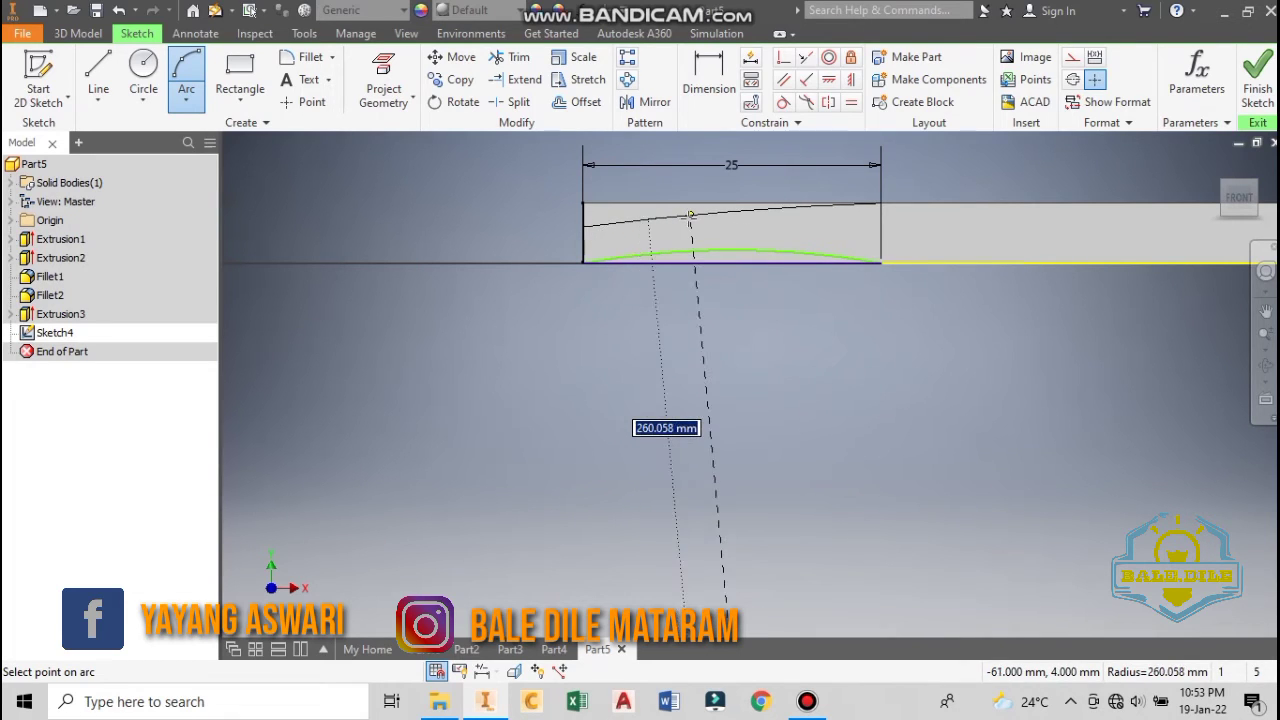
click(690, 215)
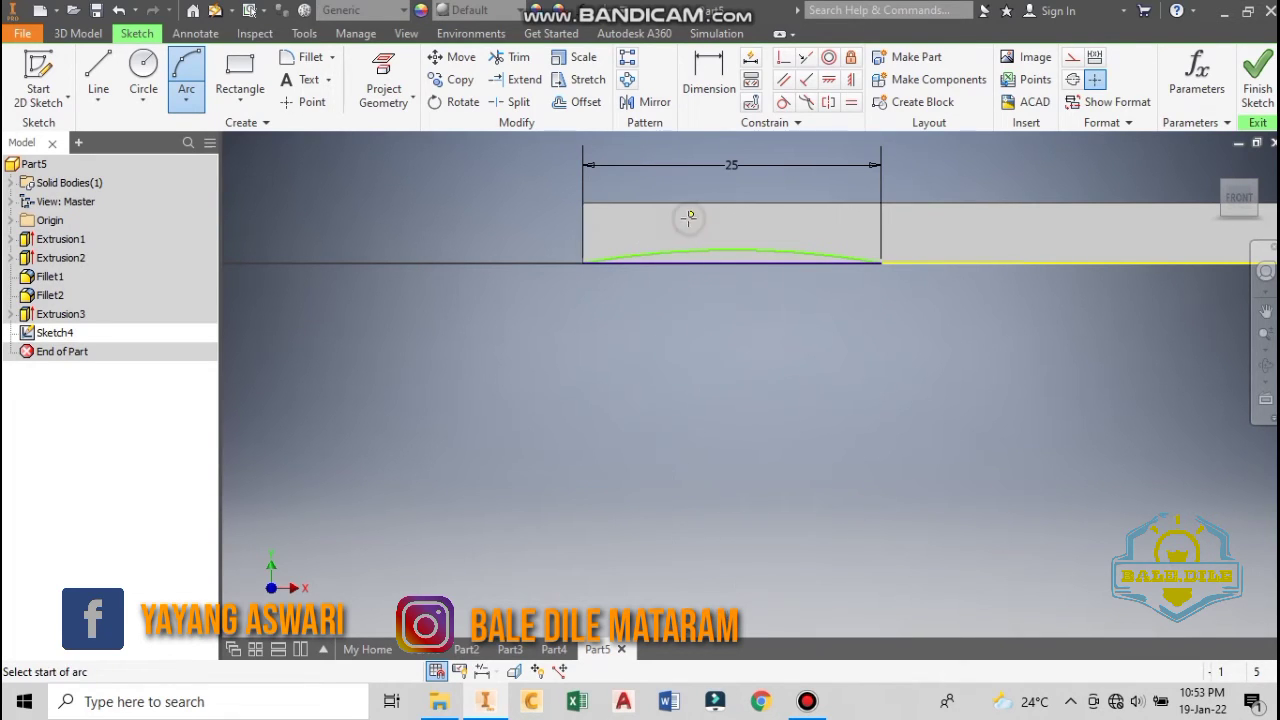
right_click(511, 227)
click(552, 238)
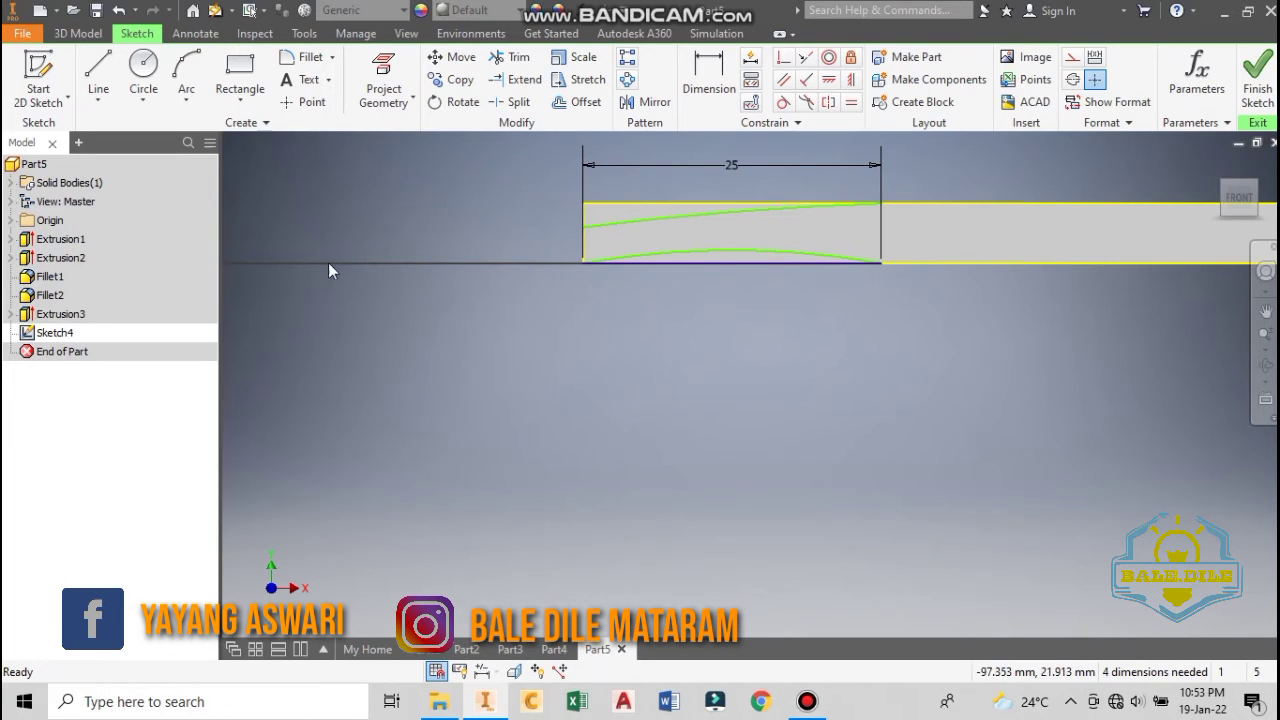
- Draw two connected lines below the lower arc and two above the upper arc, forming closed cutting regions that extend outside the bar
middle_drag(328, 262, 343, 307)
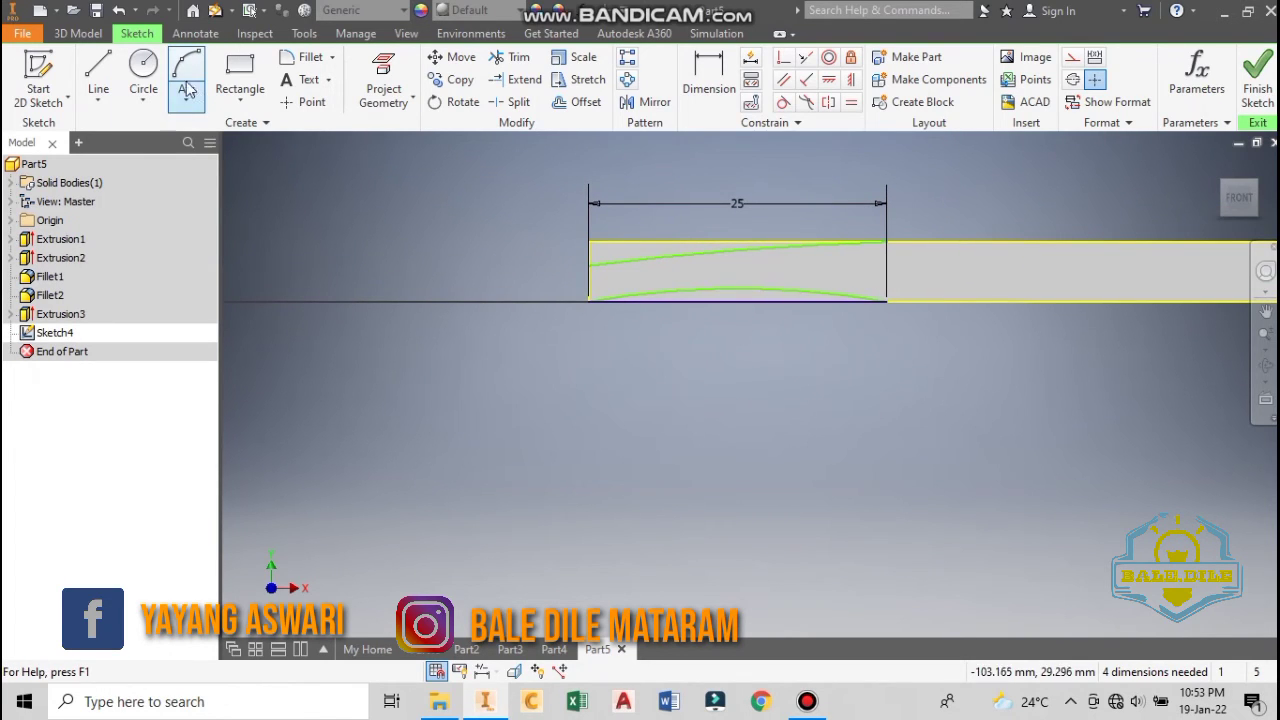
click(98, 75)
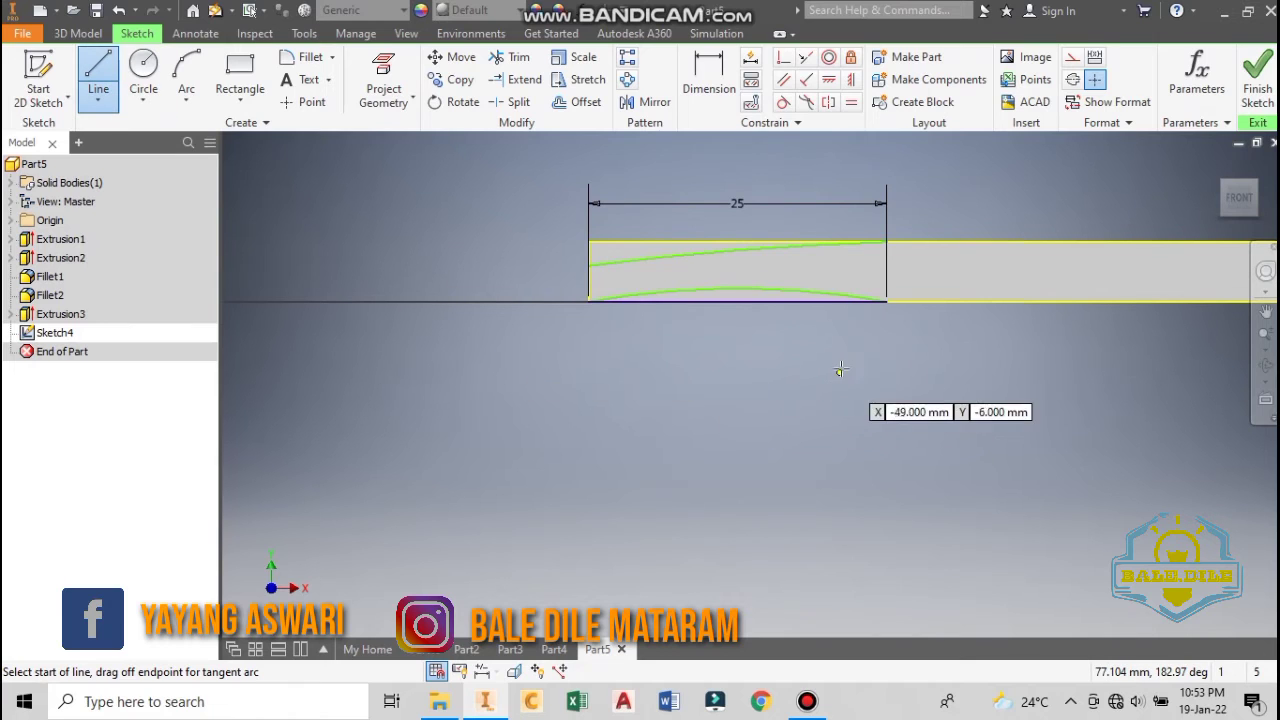
click(884, 302)
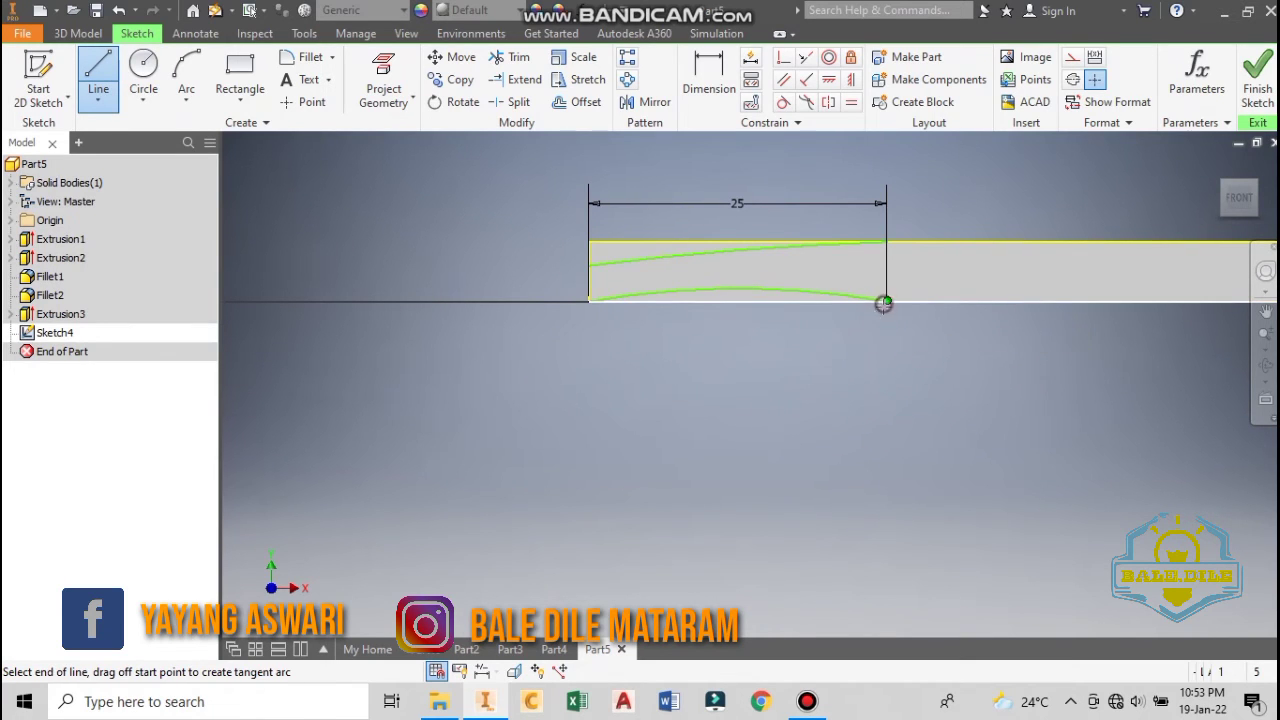
click(588, 300)
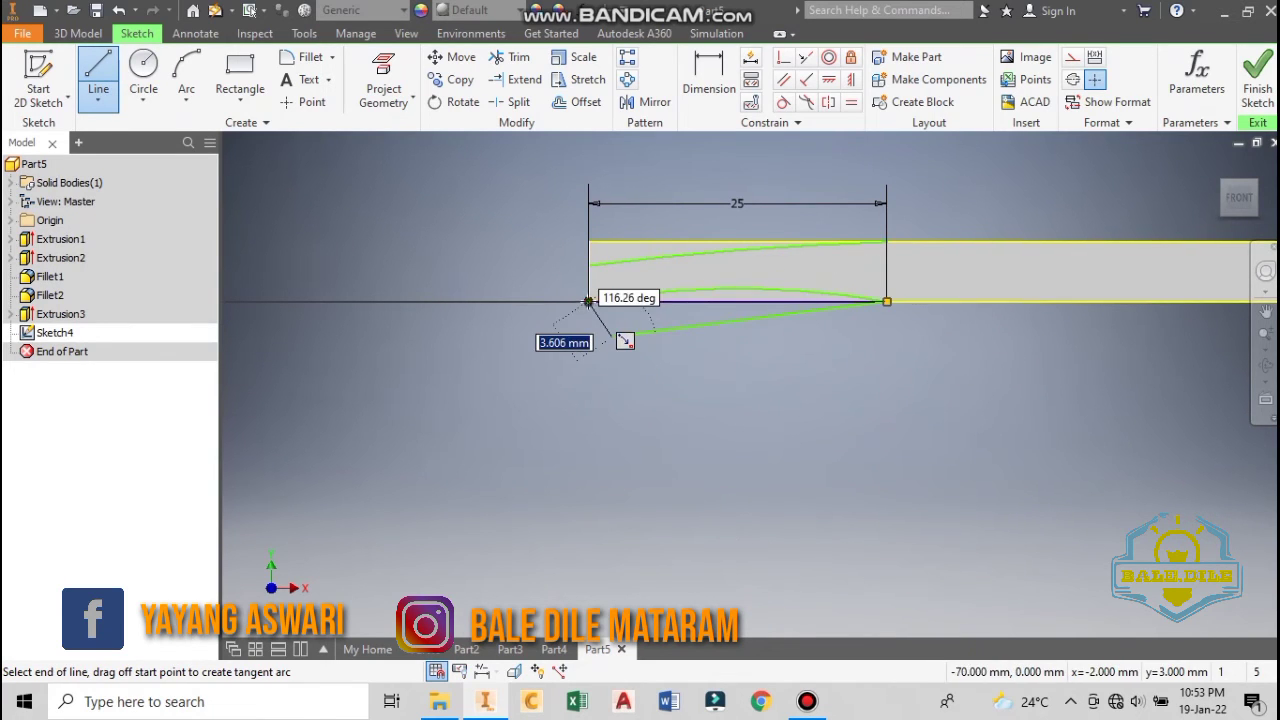
click(611, 336)
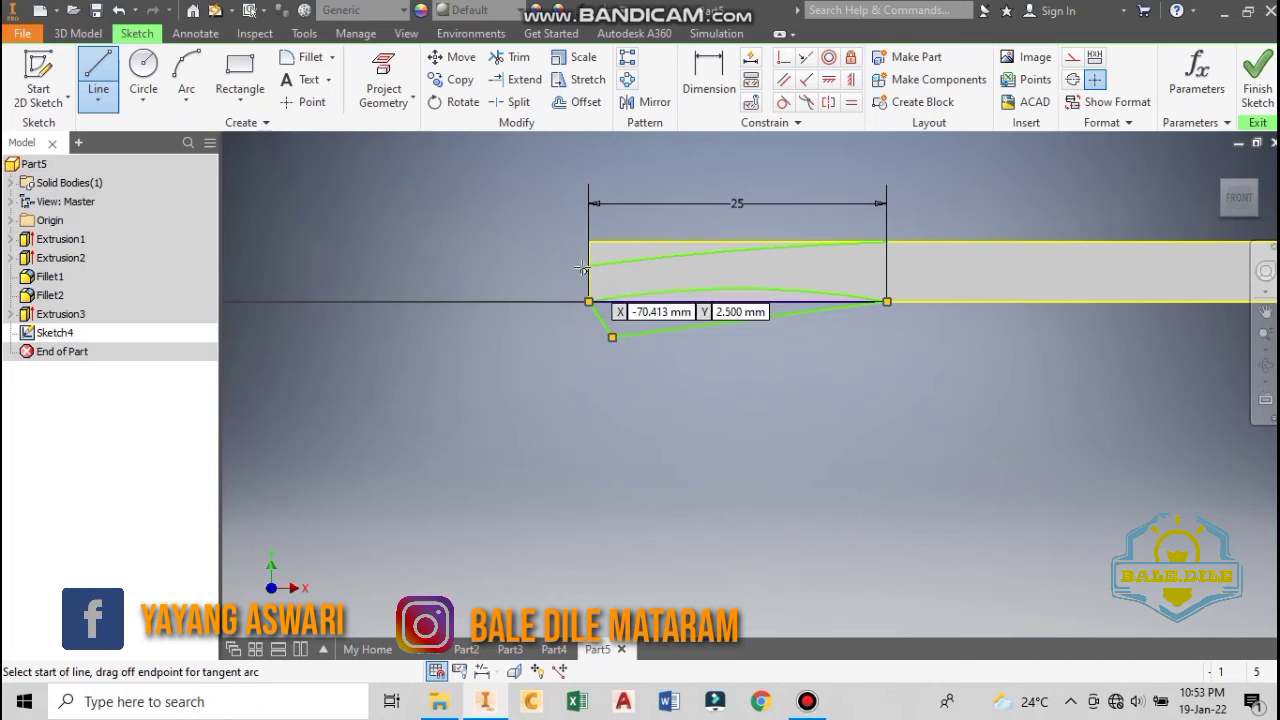
click(549, 206)
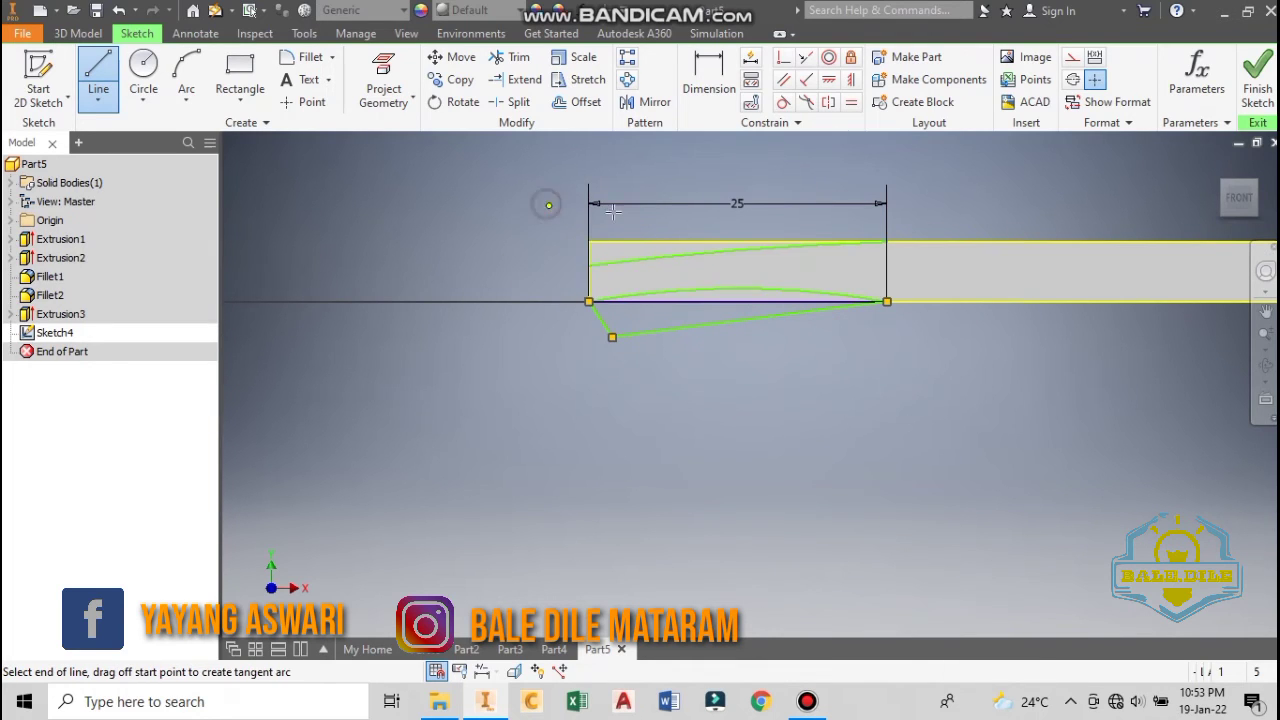
click(887, 241)
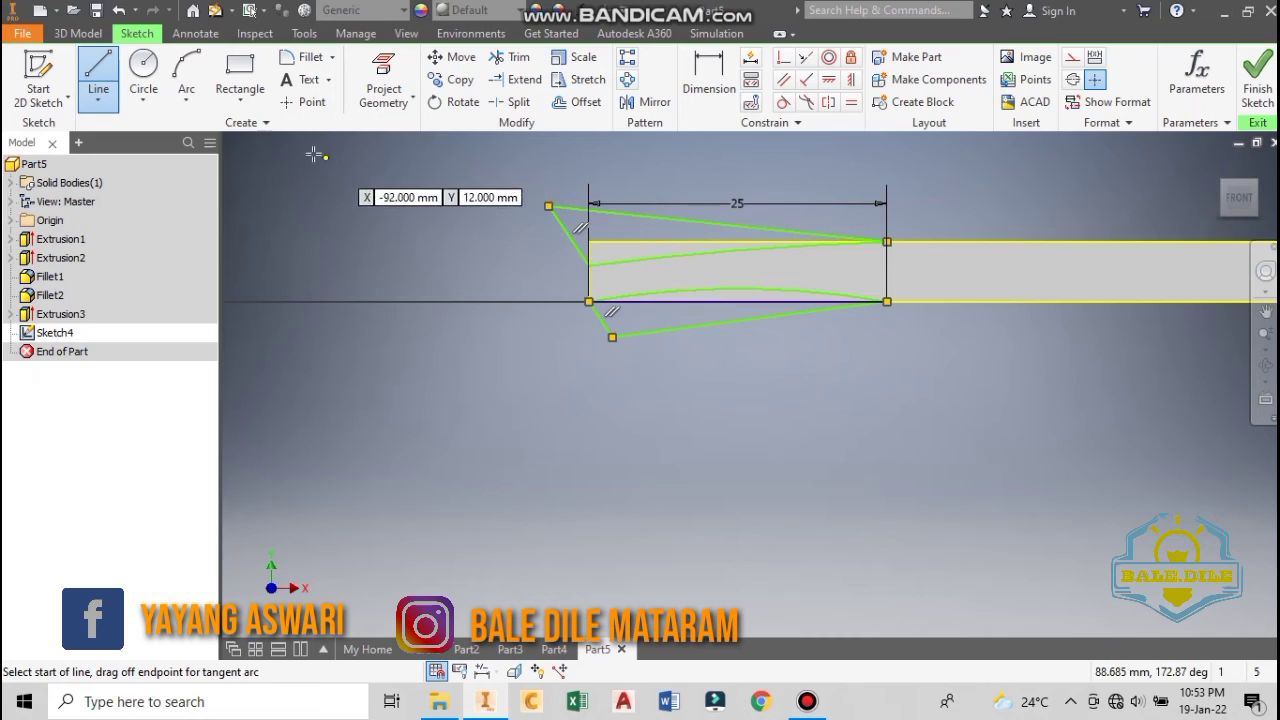
- Extrude the regions above the upper arc and below the lower arc as a 70 mm cut in the reverse direction, through the bar
click(89, 35)
key(l)
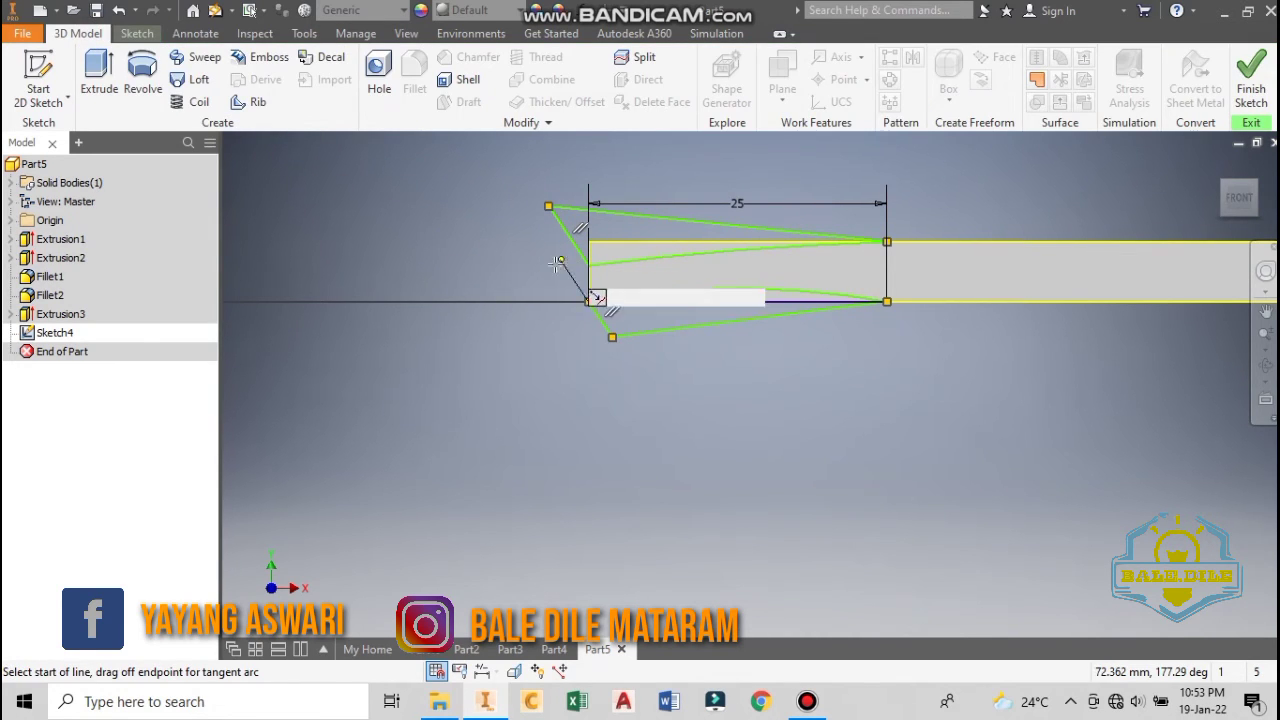
click(108, 82)
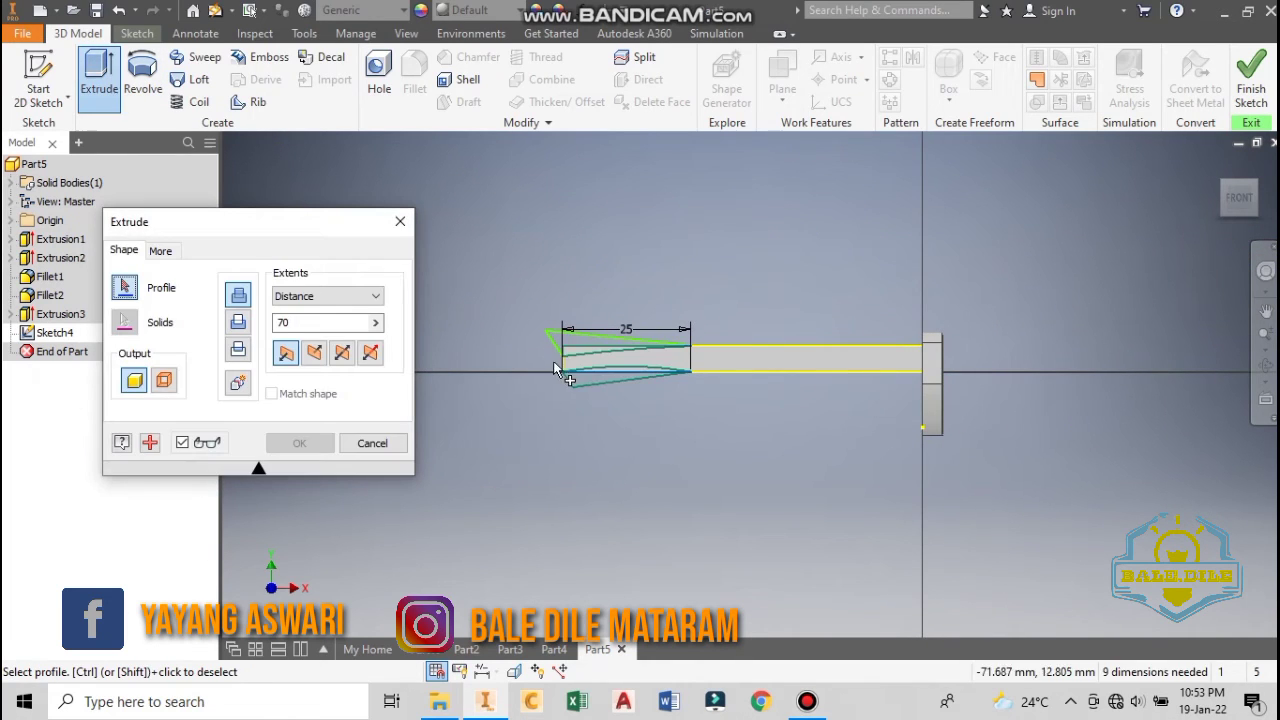
click(585, 358)
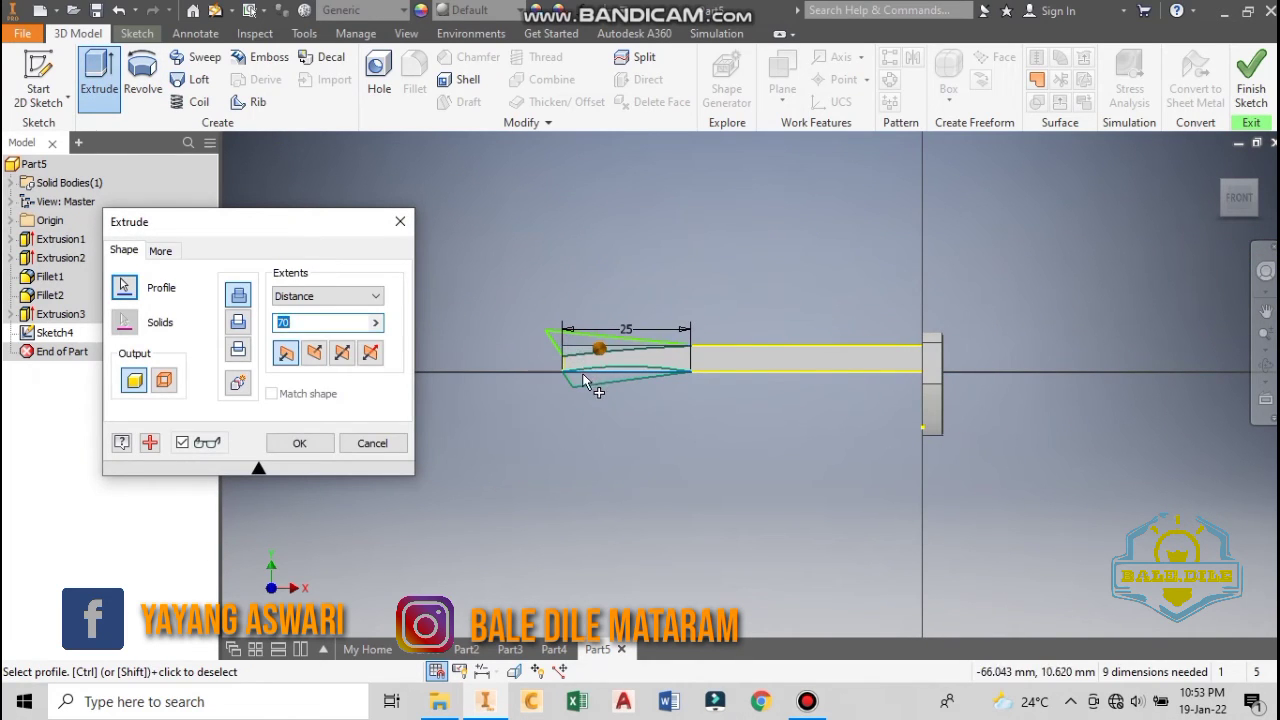
click(583, 374)
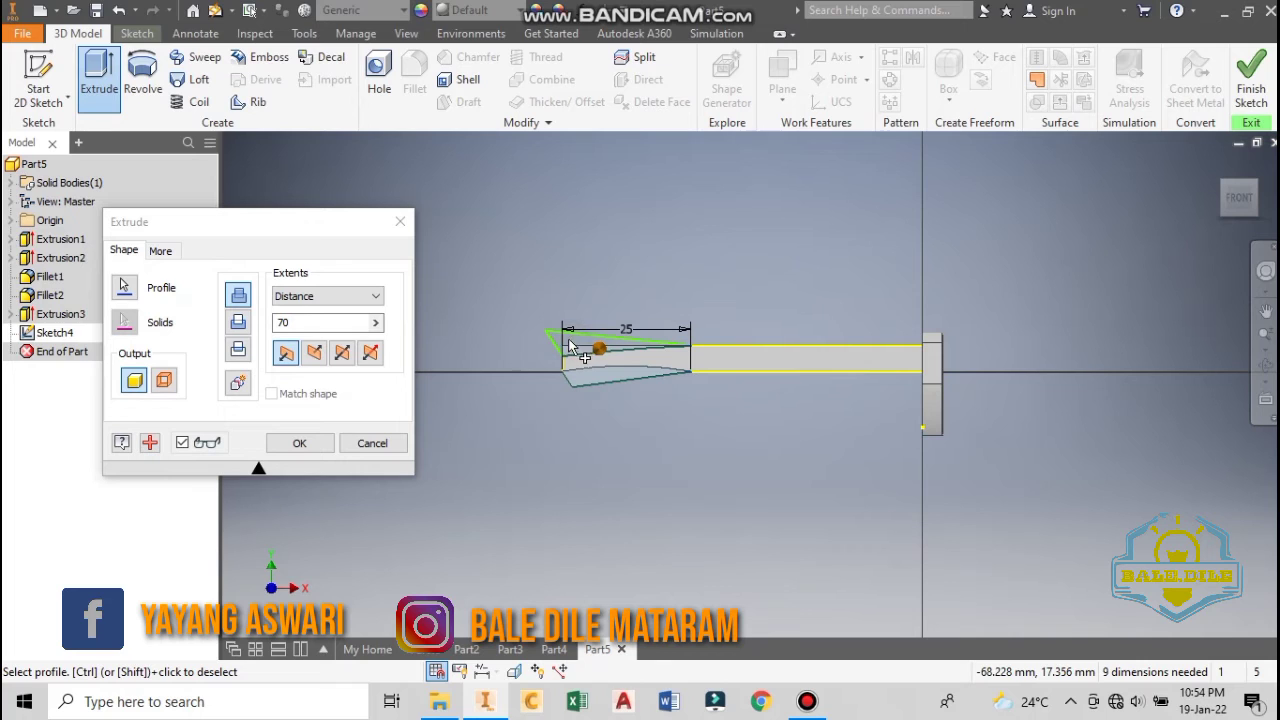
shift+middle_drag(541, 379, 628, 402)
click(314, 352)
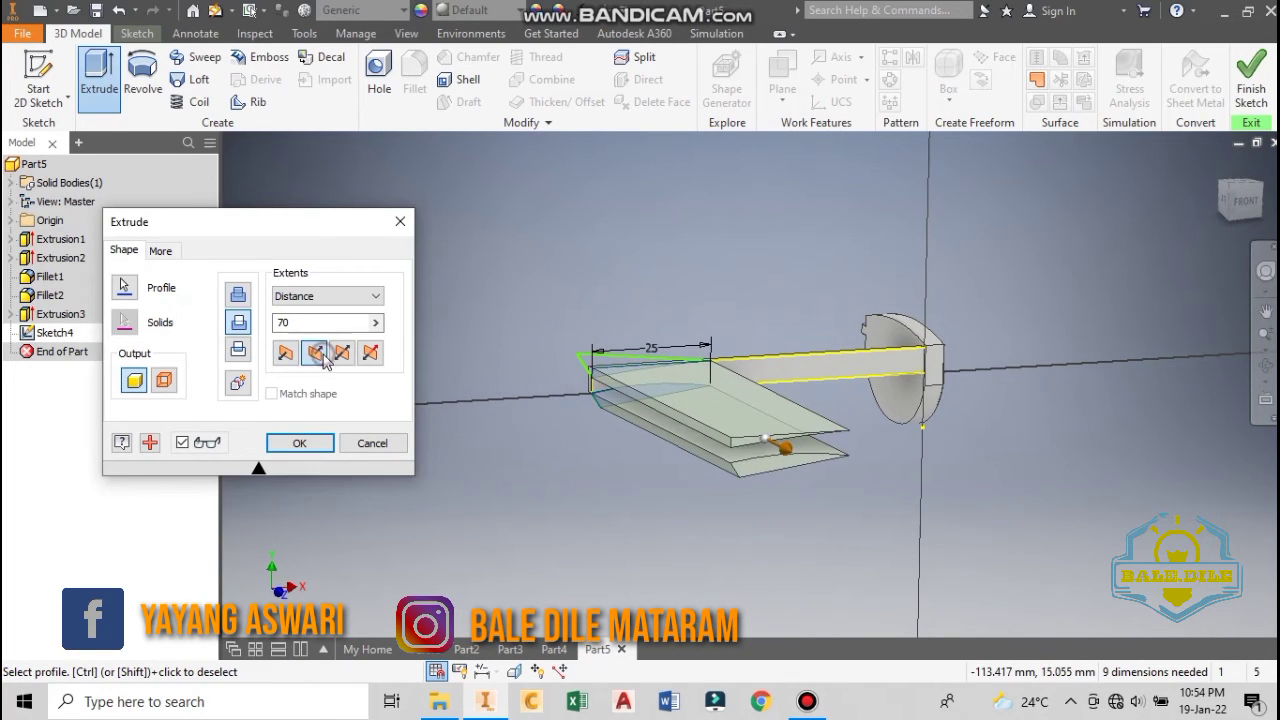
click(299, 442)
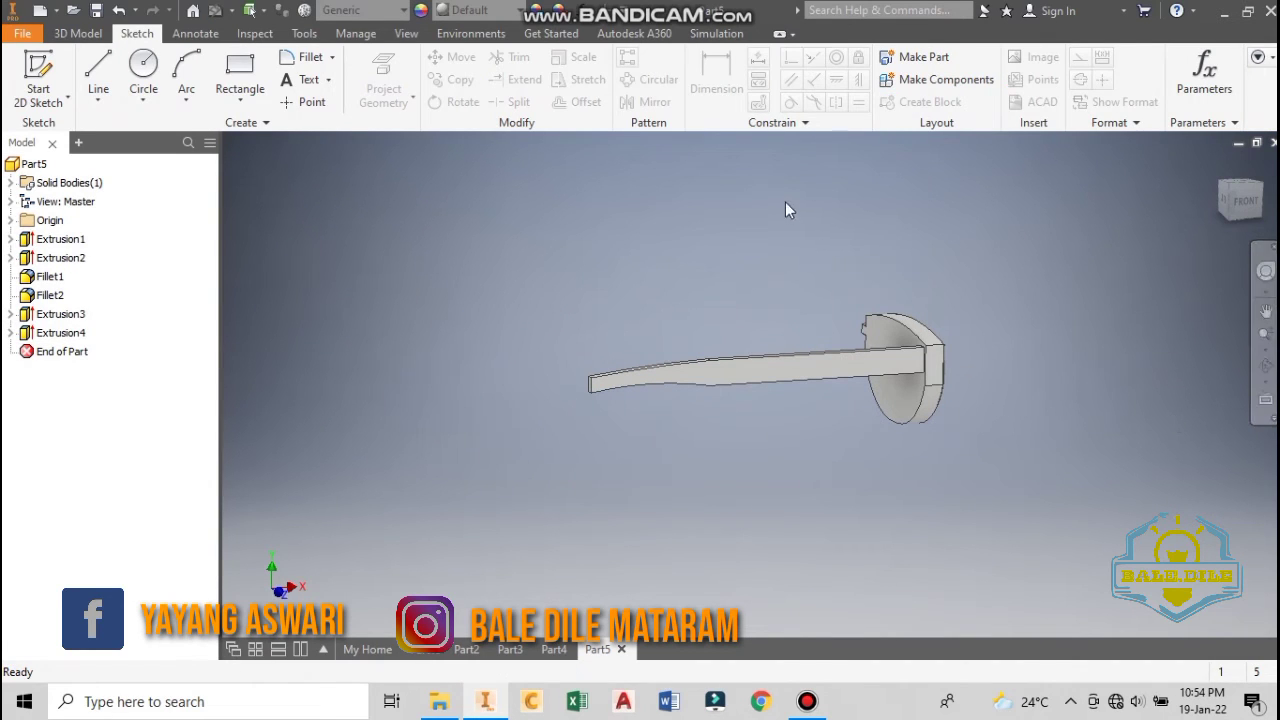
- Start a fillet with a 0.2 mm radius and select the bar's long upper edges, both the curved and the straight portions
click(78, 33)
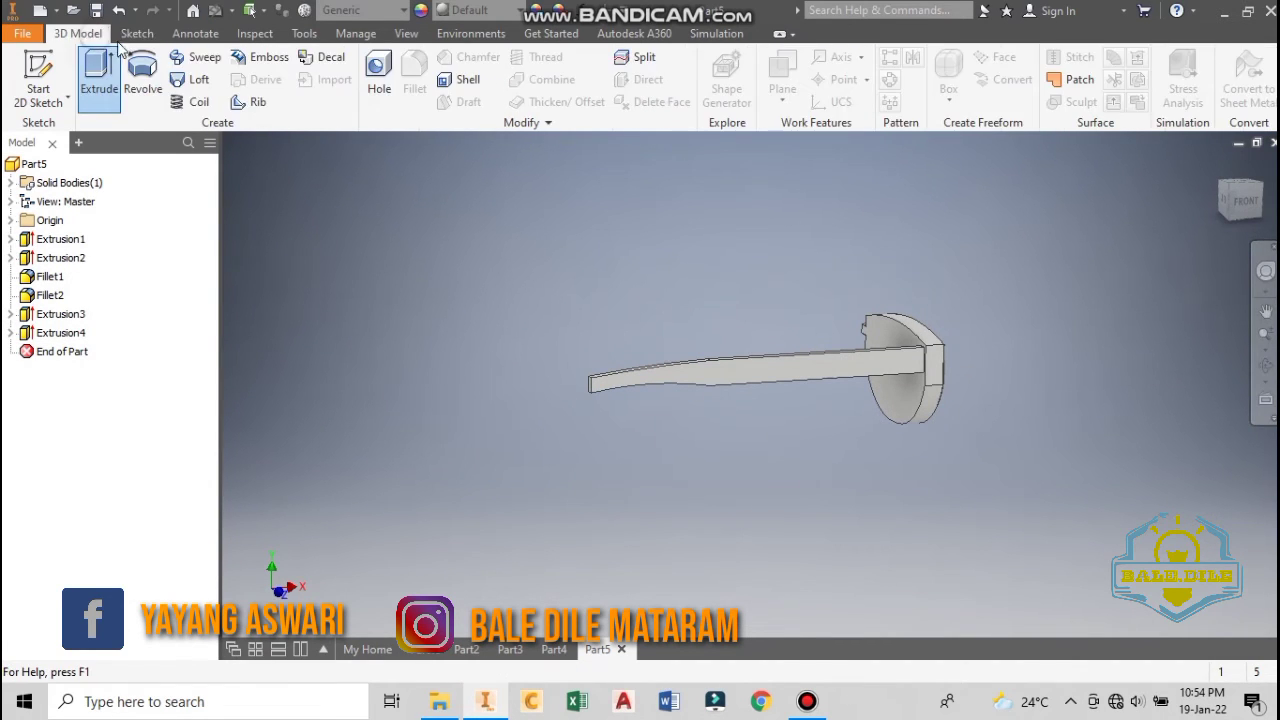
click(415, 82)
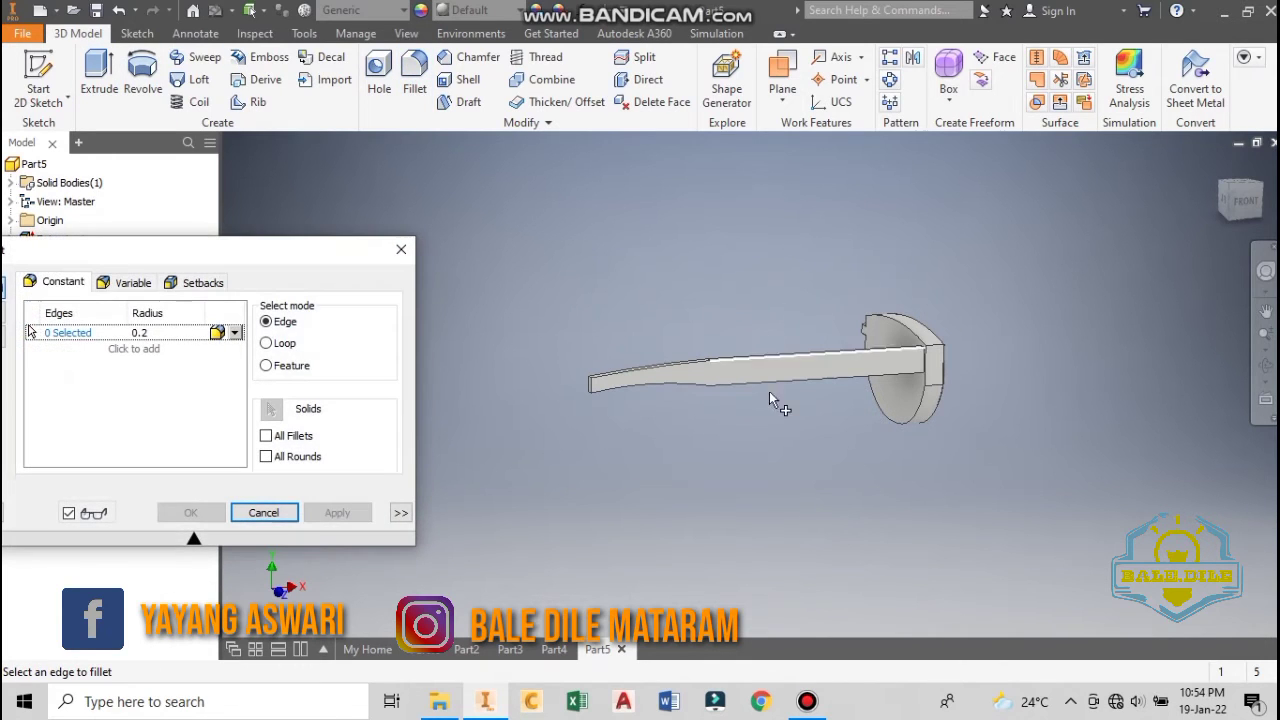
click(1265, 336)
drag(703, 308, 714, 394)
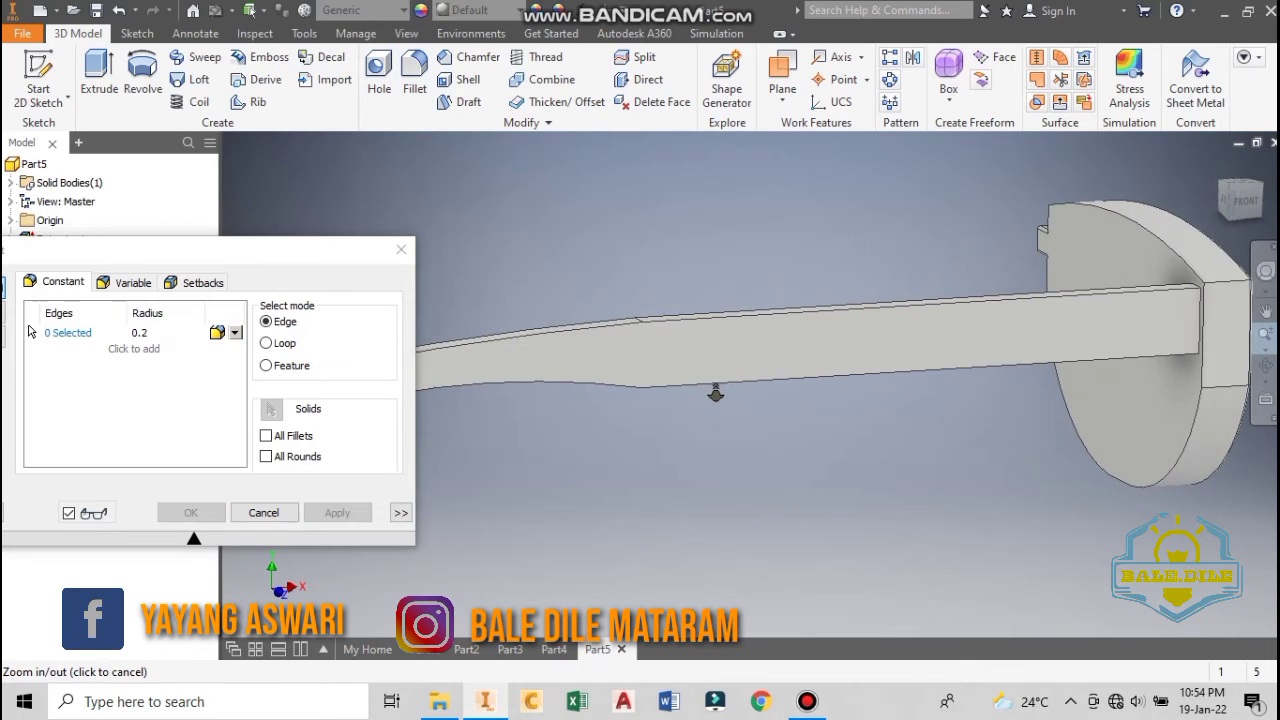
middle_drag(906, 427, 1120, 486)
click(613, 343)
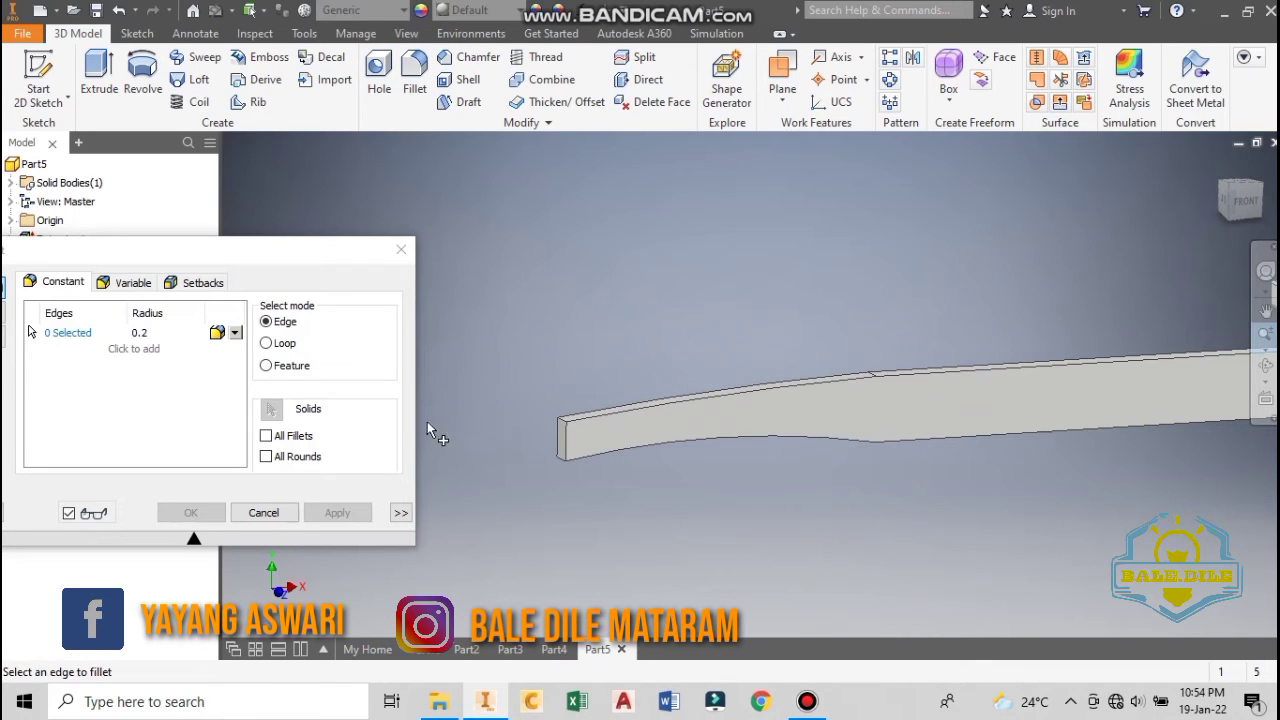
click(664, 400)
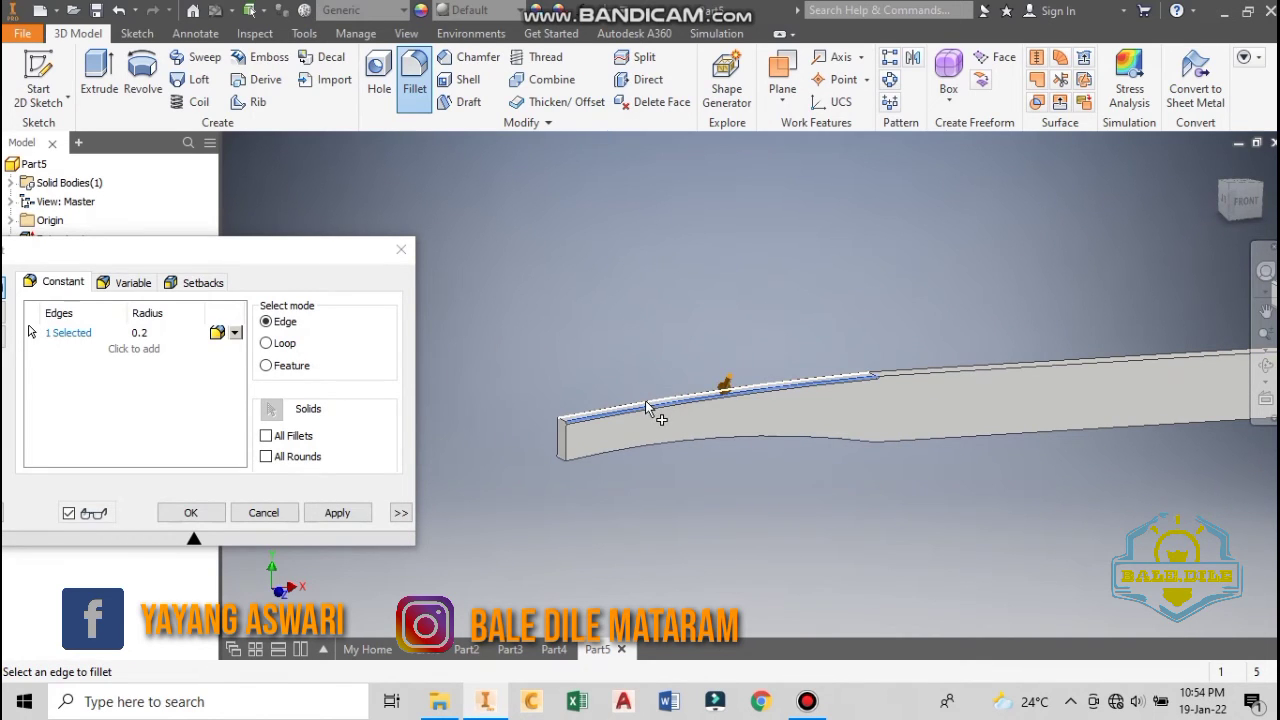
click(644, 406)
click(948, 374)
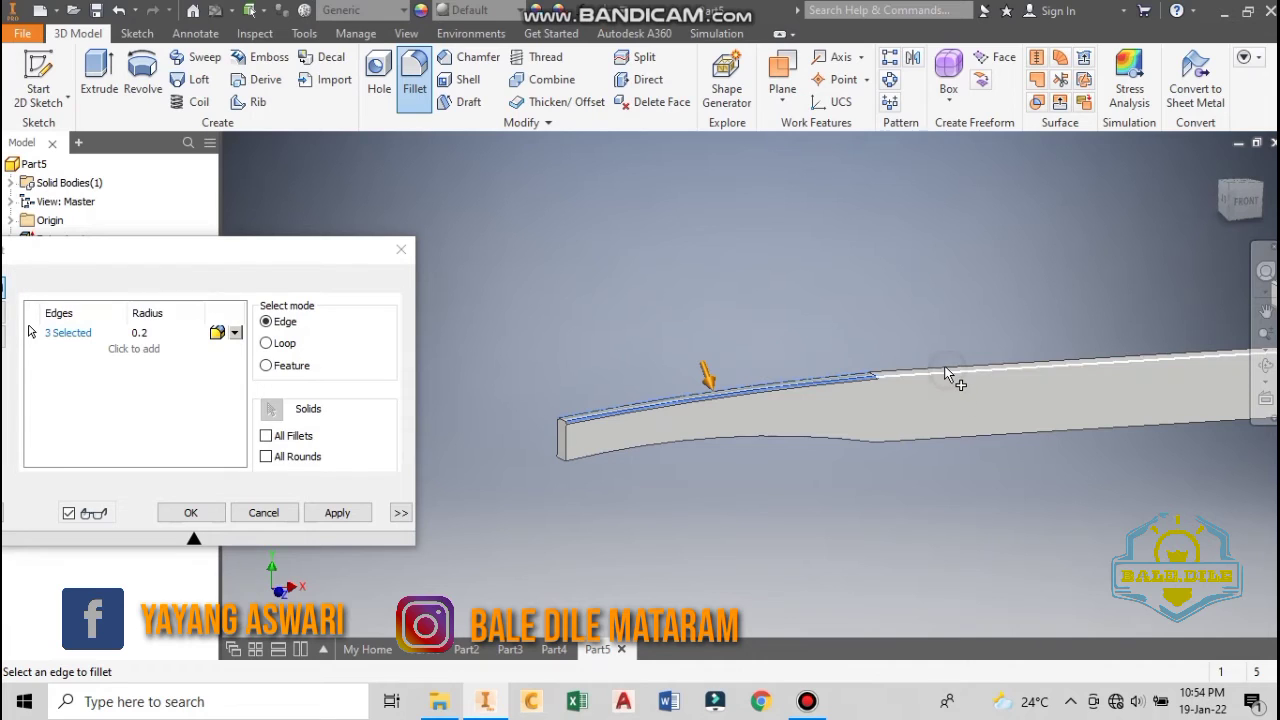
click(948, 374)
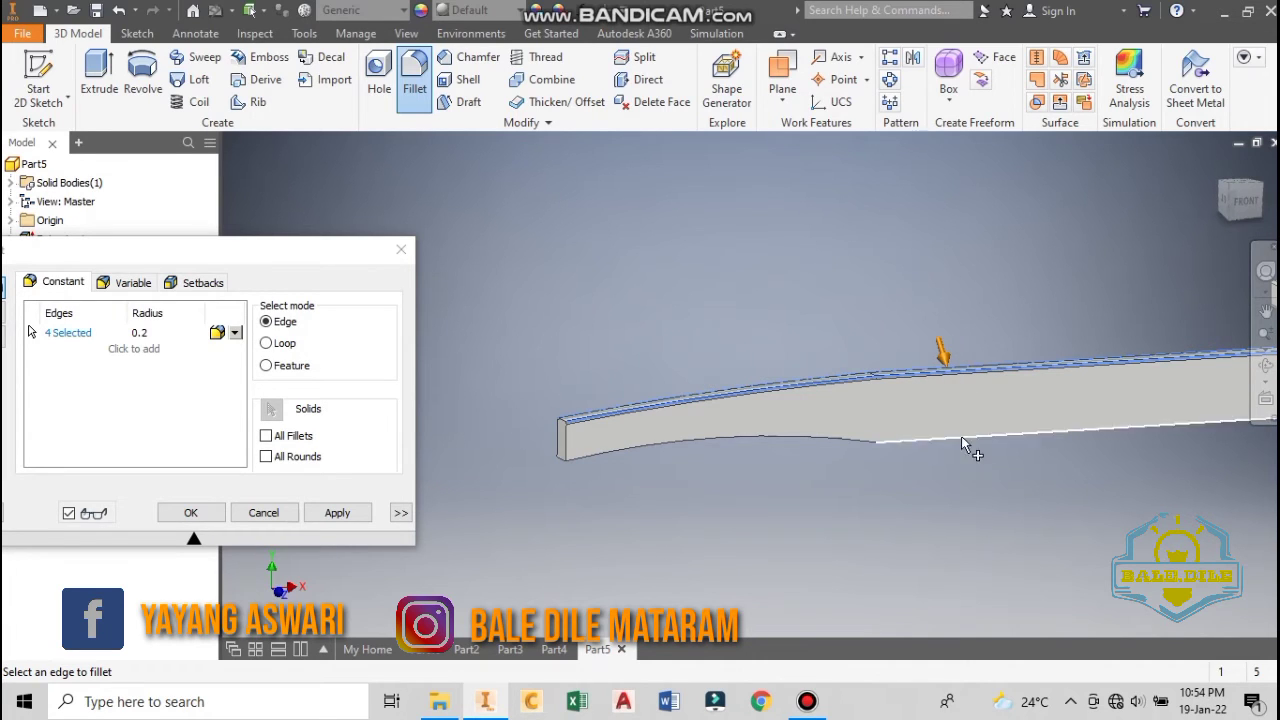
- Add the bar's lower curved and straight edges to the 0.2 mm fillet, and fillet the edge loop where the bar meets the body with 0.2 mm
click(592, 450)
click(603, 457)
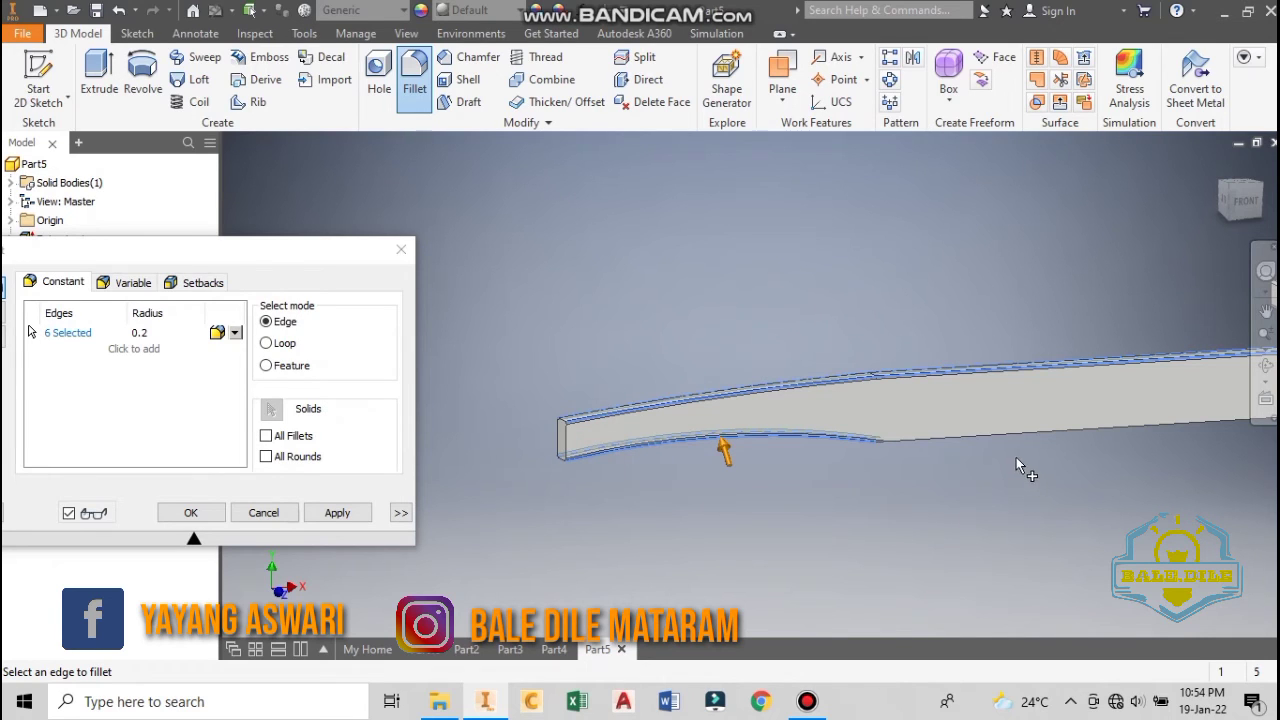
click(1002, 426)
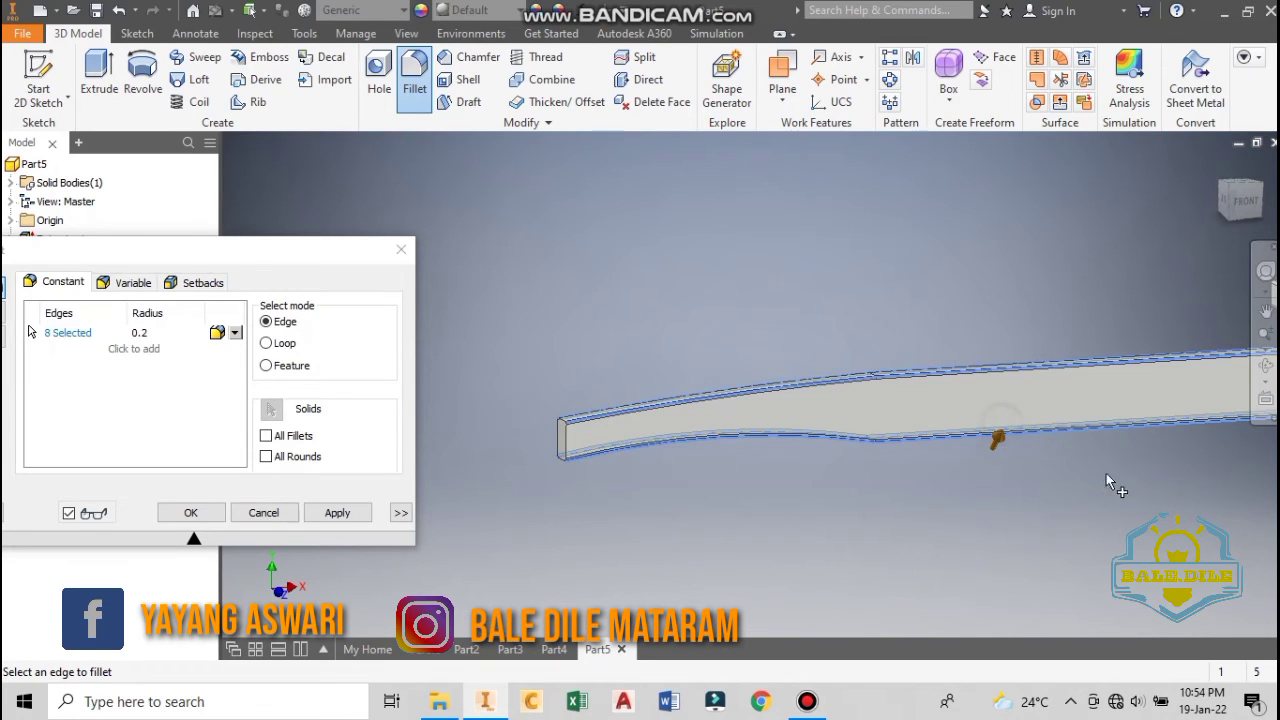
middle_drag(1108, 475, 549, 446)
scroll(580, 445, up, 3)
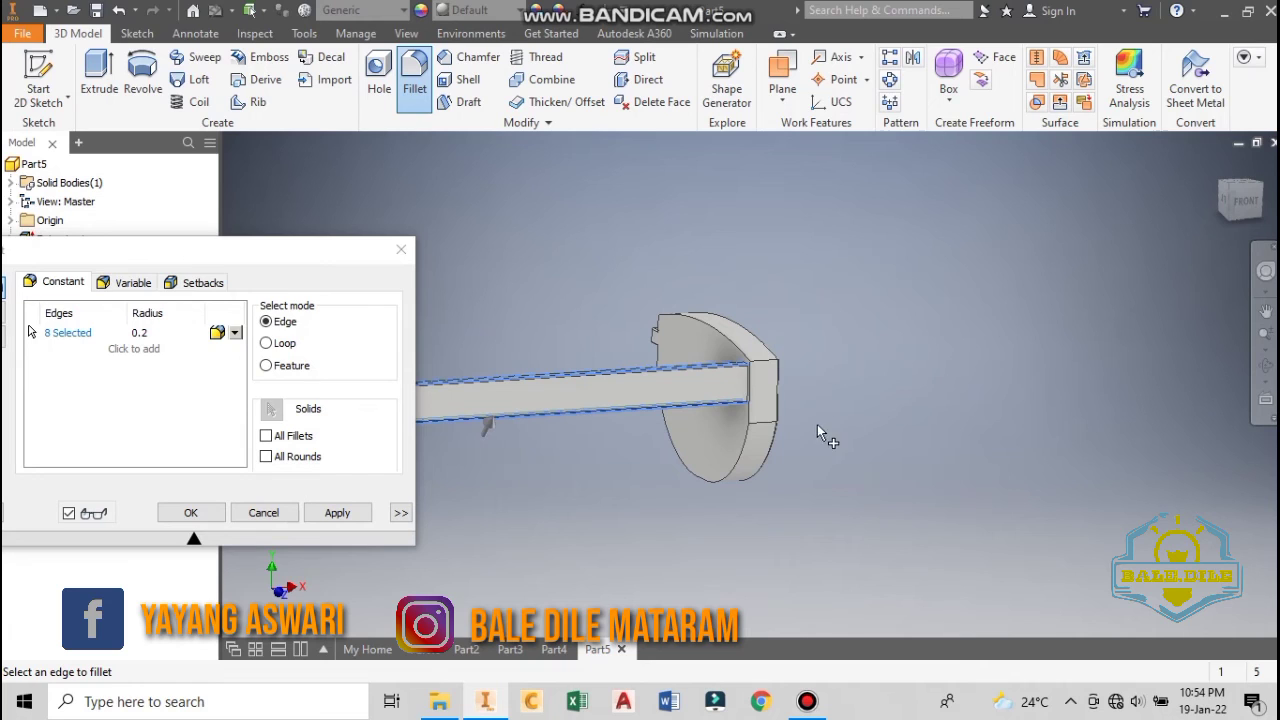
middle_drag(766, 413, 798, 425)
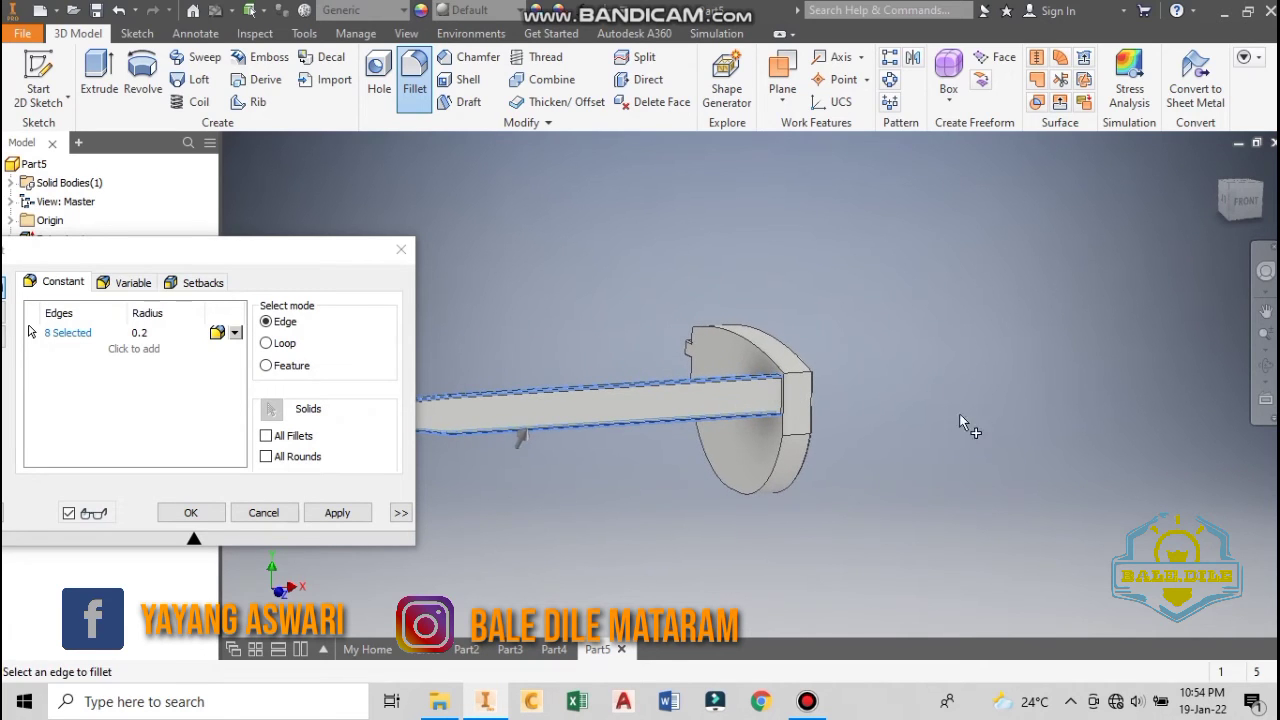
click(1265, 332)
drag(797, 384, 792, 490)
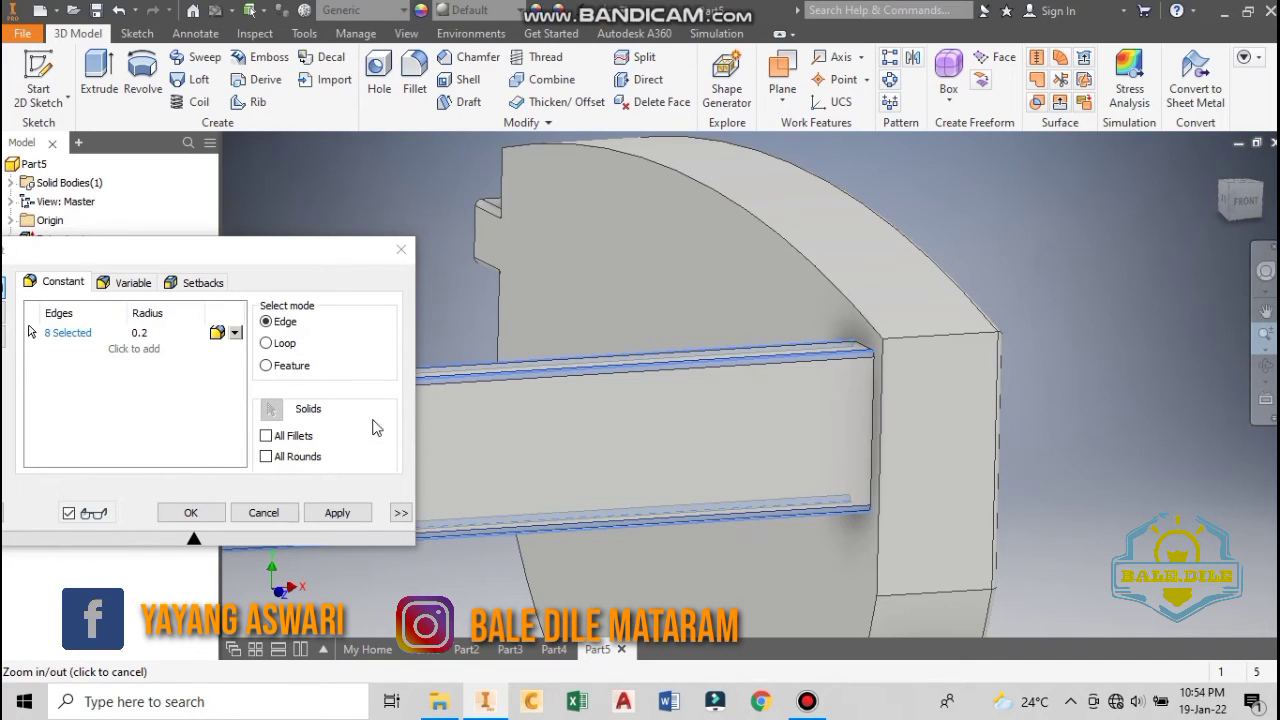
click(337, 512)
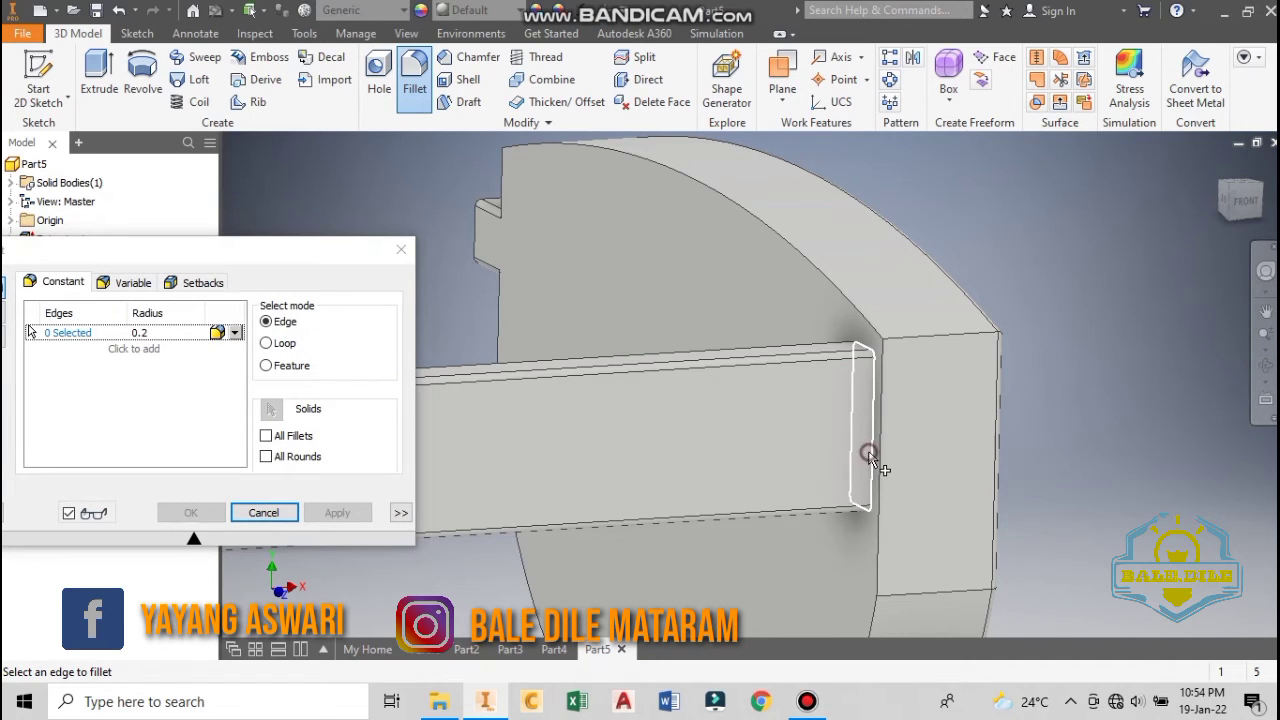
click(869, 457)
click(337, 512)
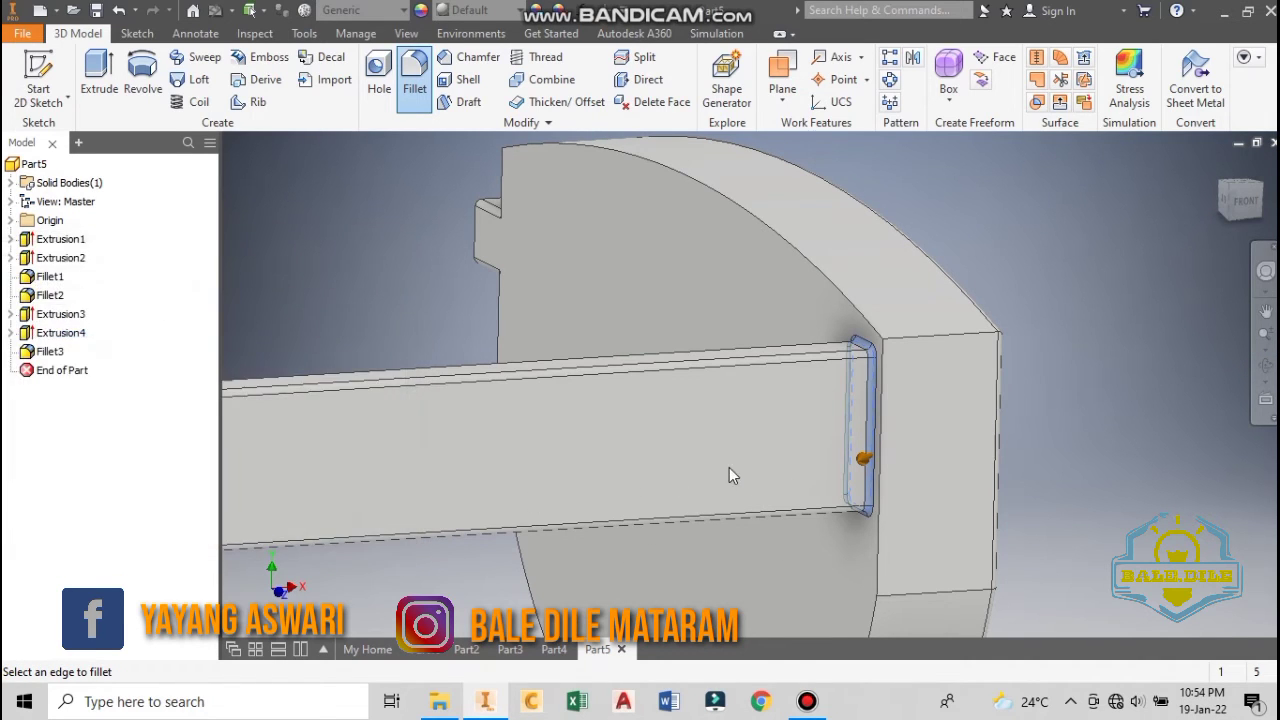
- Fillet the edge loop around the bar's free-end face with a 0.2 mm radius and finish the fillet command
middle_drag(765, 457, 1154, 438)
scroll(729, 446, up, 2)
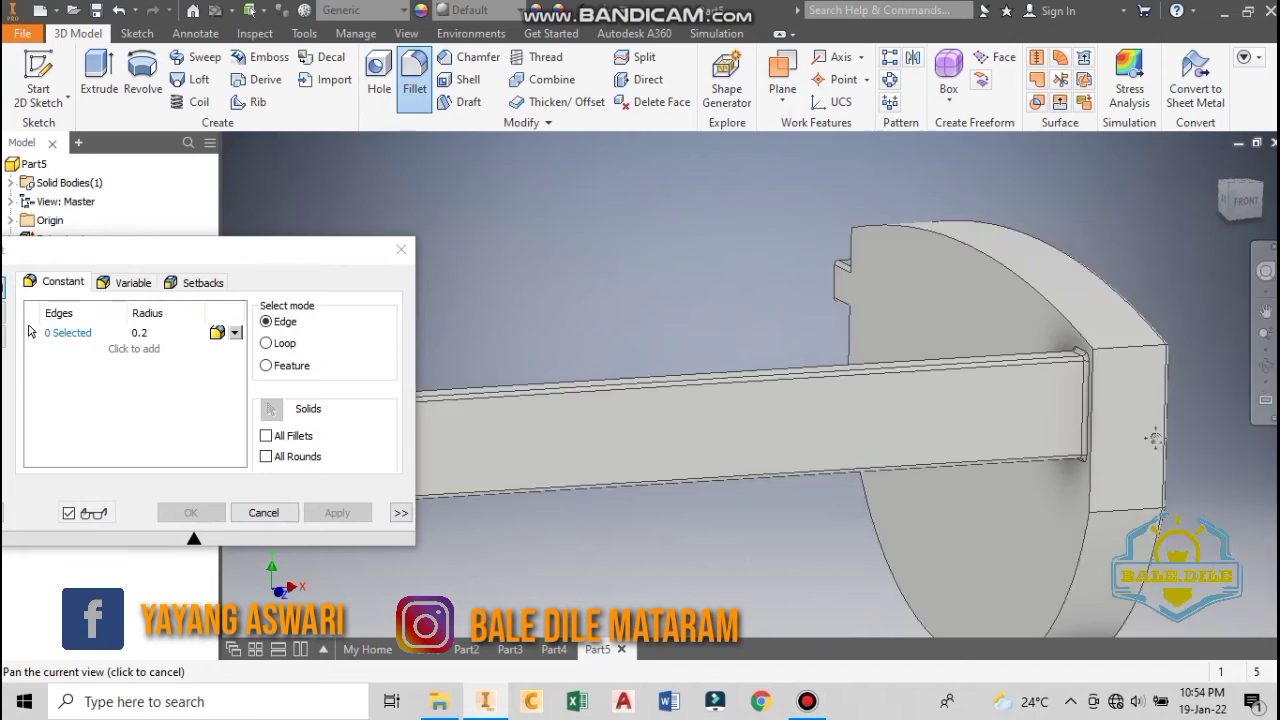
scroll(873, 425, up, 1)
middle_drag(873, 422, 1188, 422)
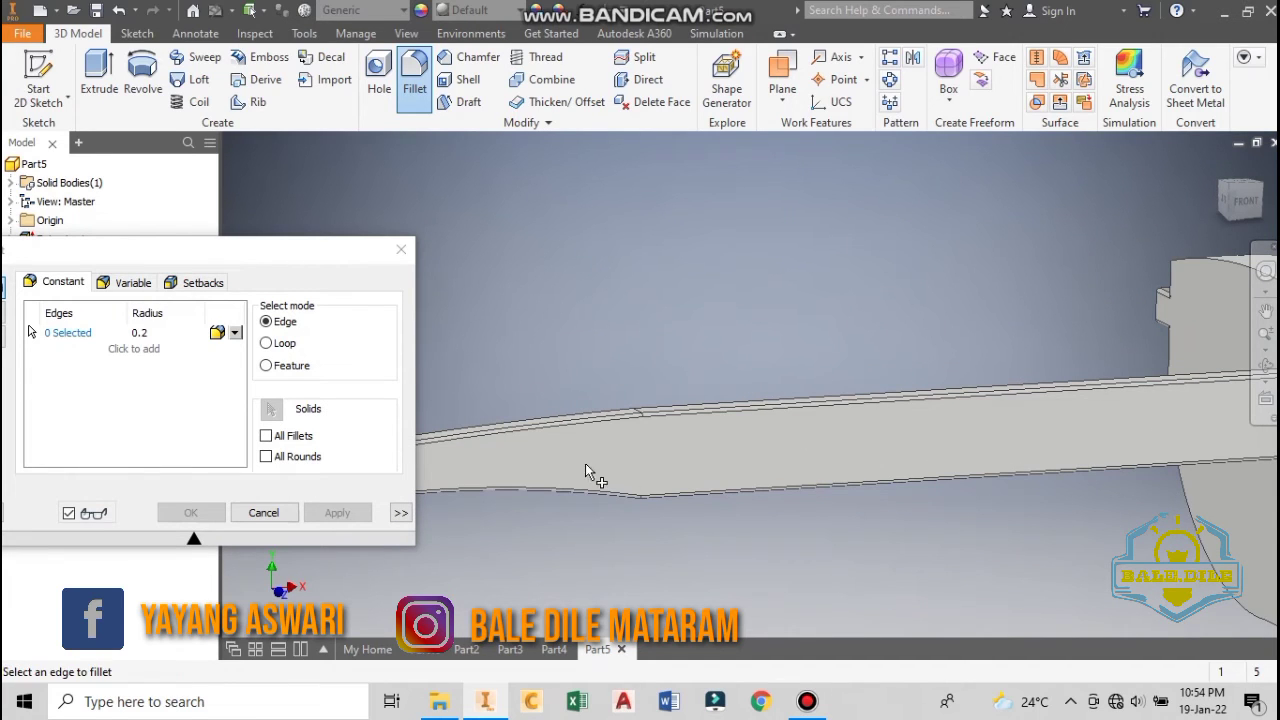
scroll(1036, 448, up, 3)
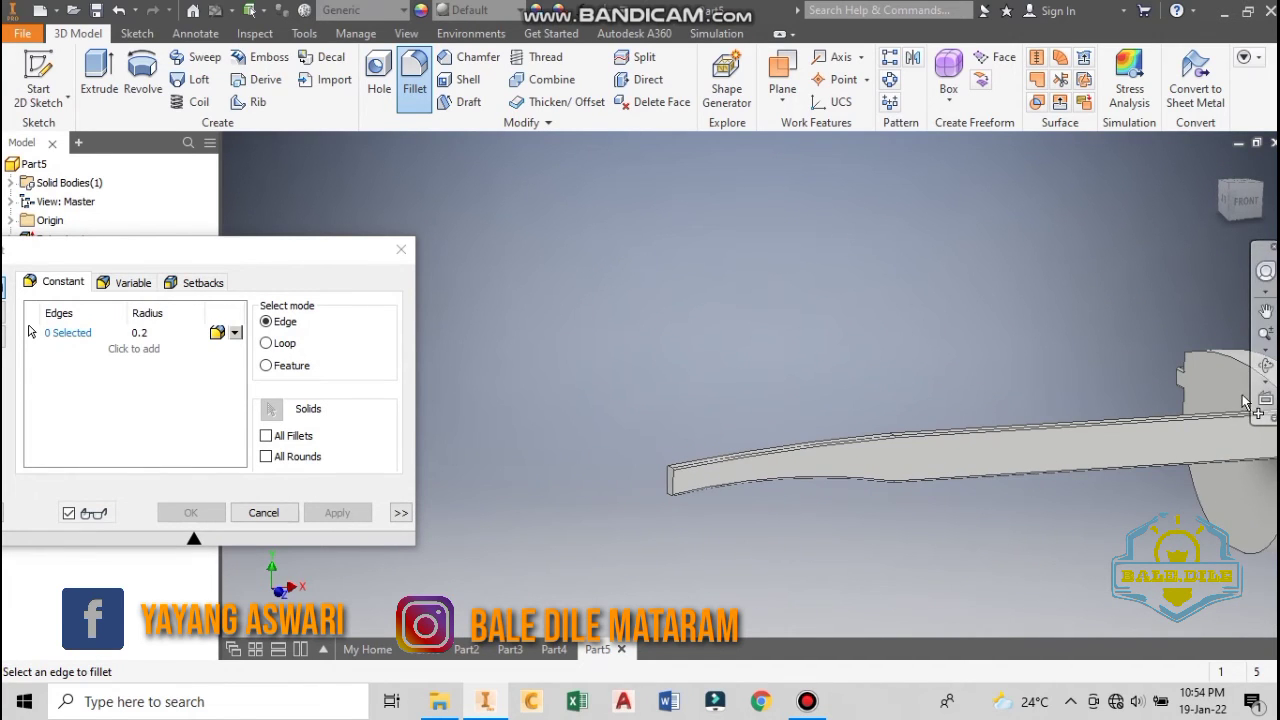
click(1262, 362)
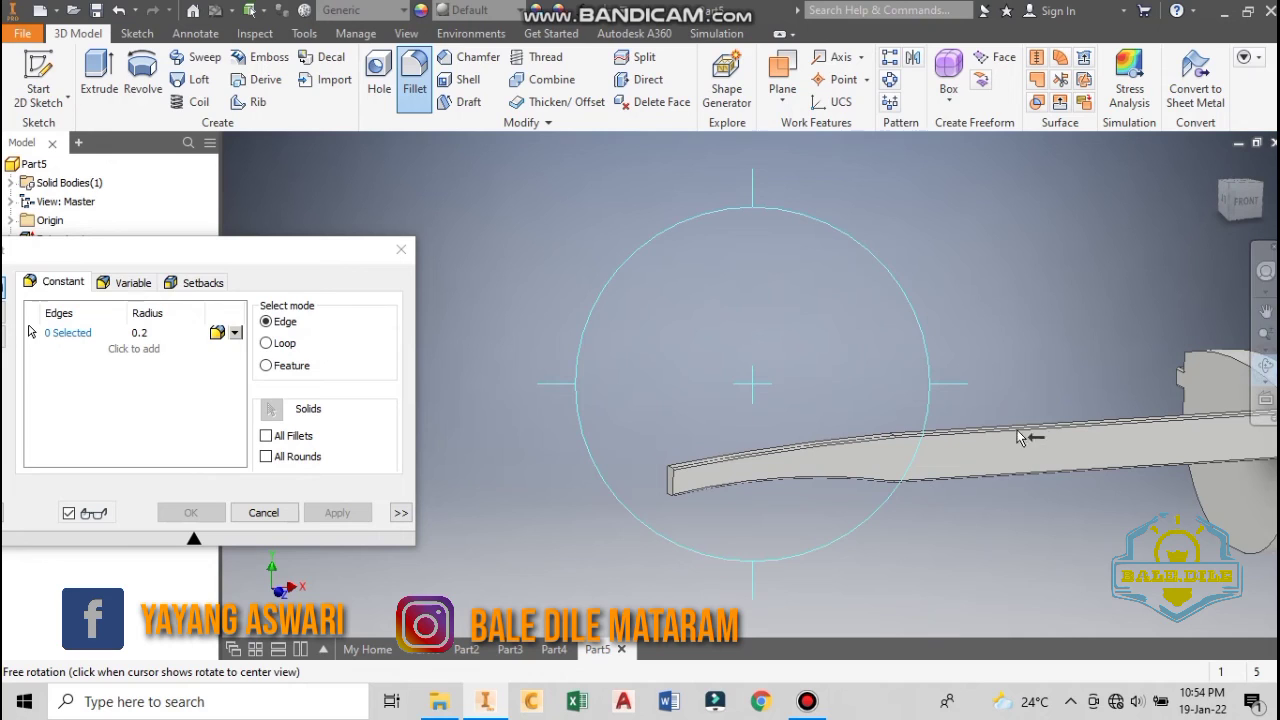
click(1265, 333)
drag(657, 443, 658, 562)
middle_drag(658, 562, 654, 403)
key(Escape)
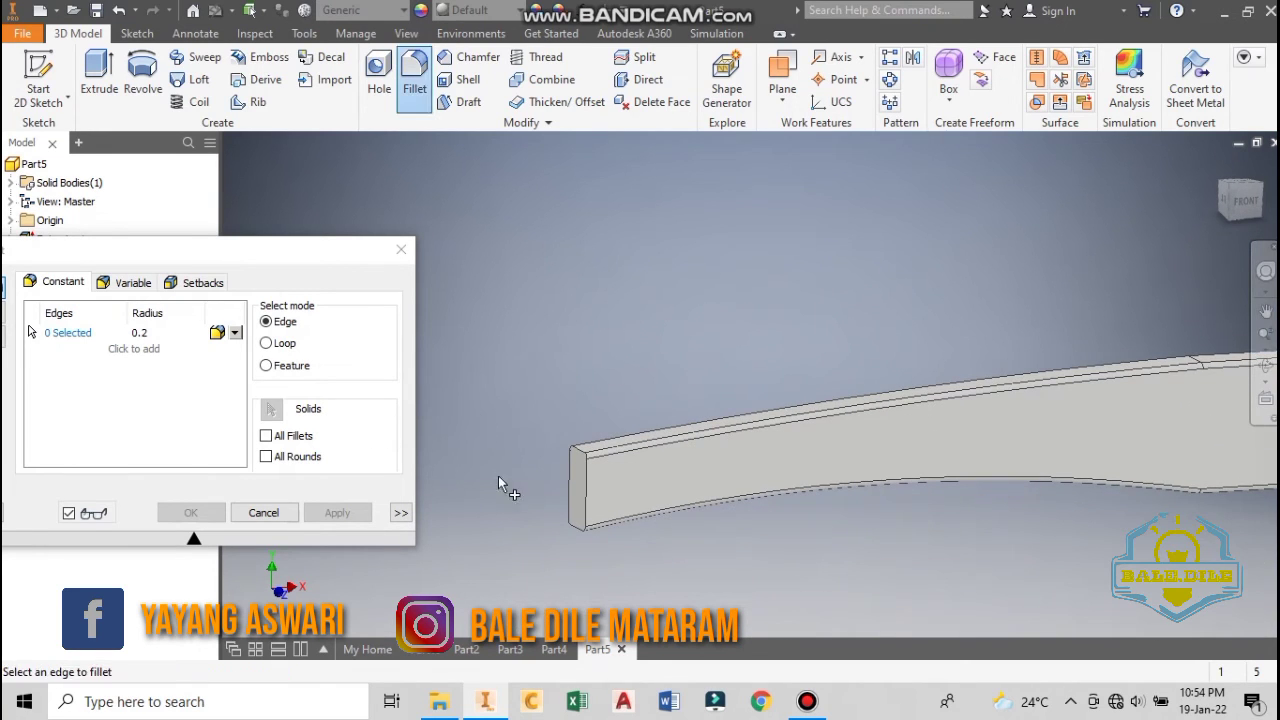
click(587, 486)
click(337, 513)
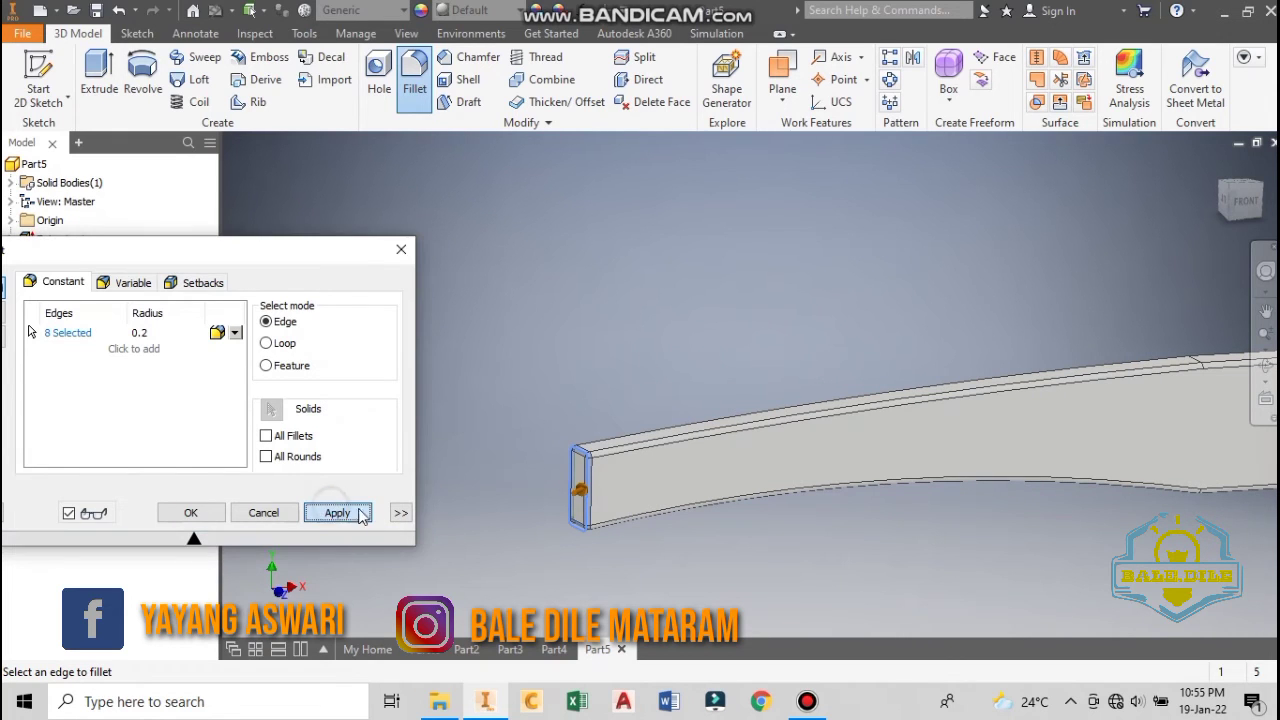
click(1248, 203)
click(1260, 195)
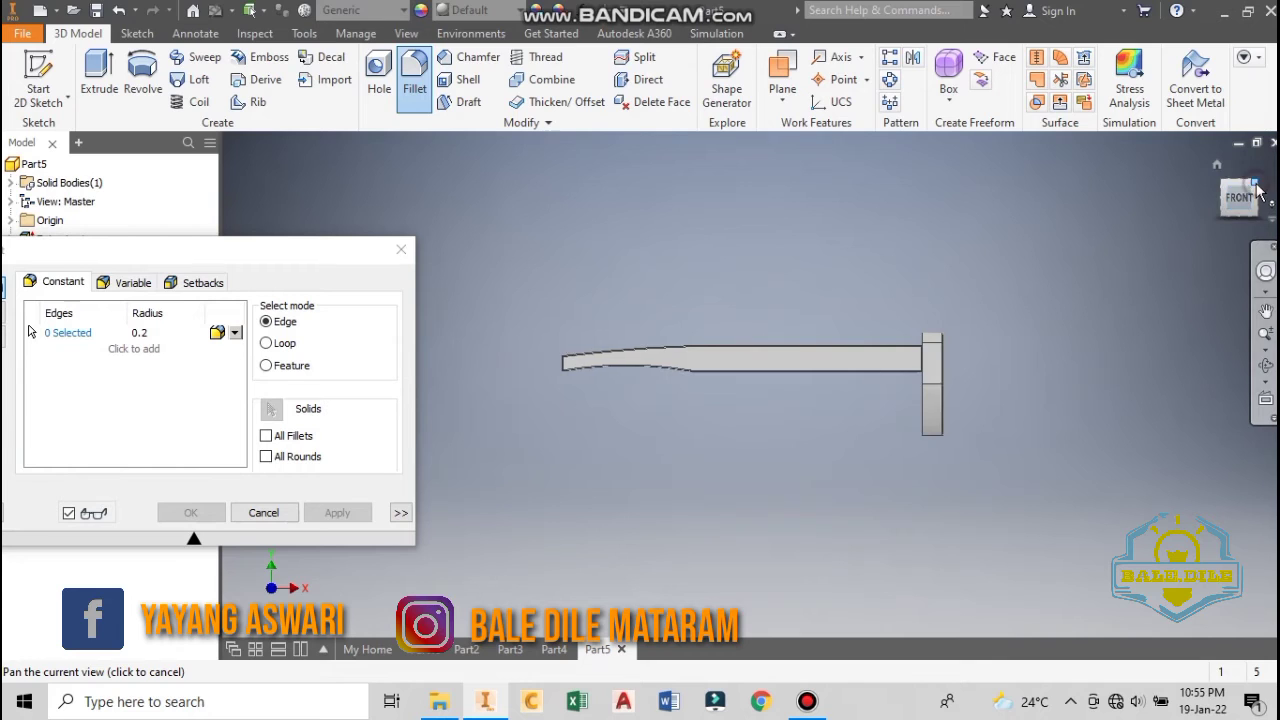
click(1263, 193)
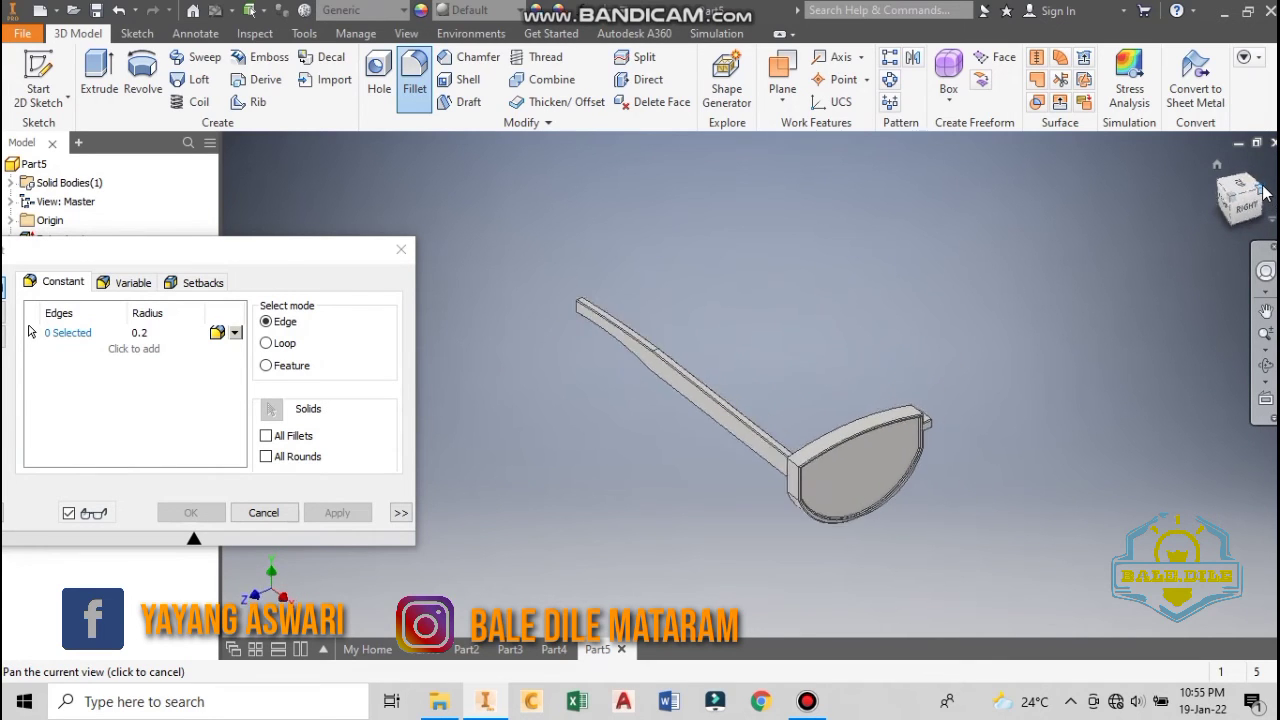
click(403, 249)
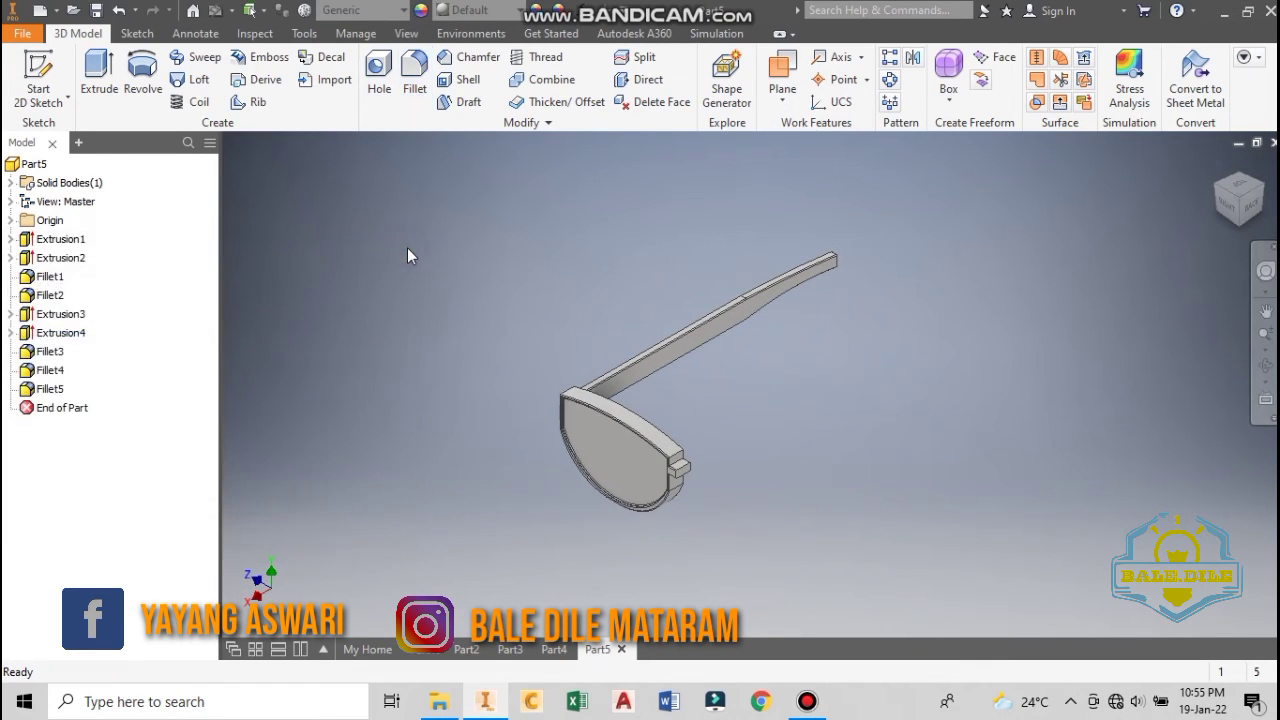
- Mirror all features, Extrusion1 to Extrusion4 and Fillet1 to Fillet5, about the end face of the body's small tab
click(913, 58)
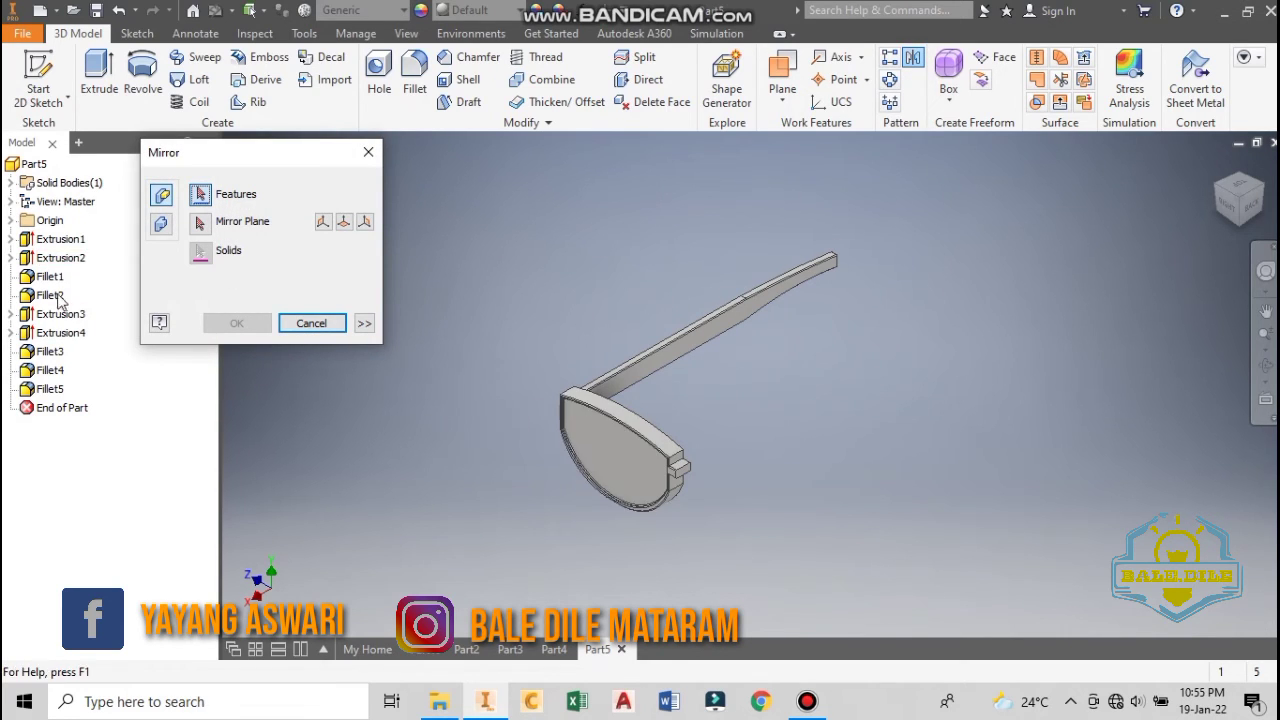
click(58, 240)
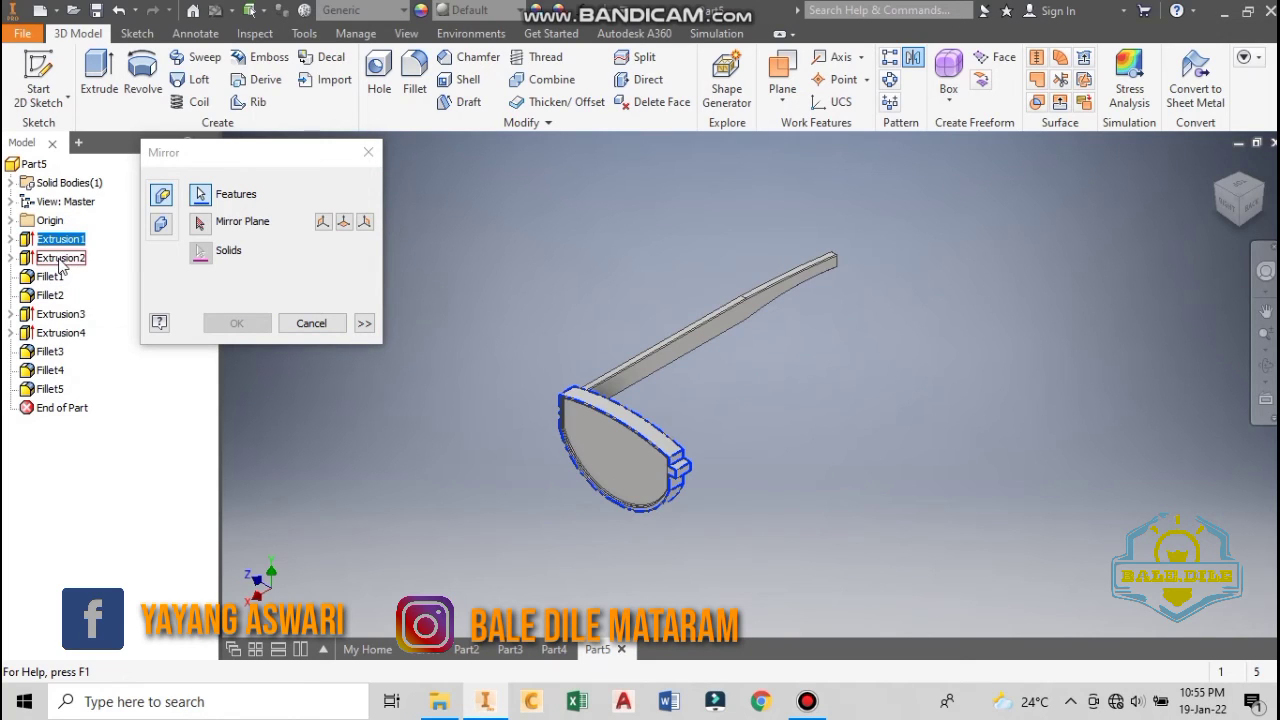
click(60, 258)
click(50, 295)
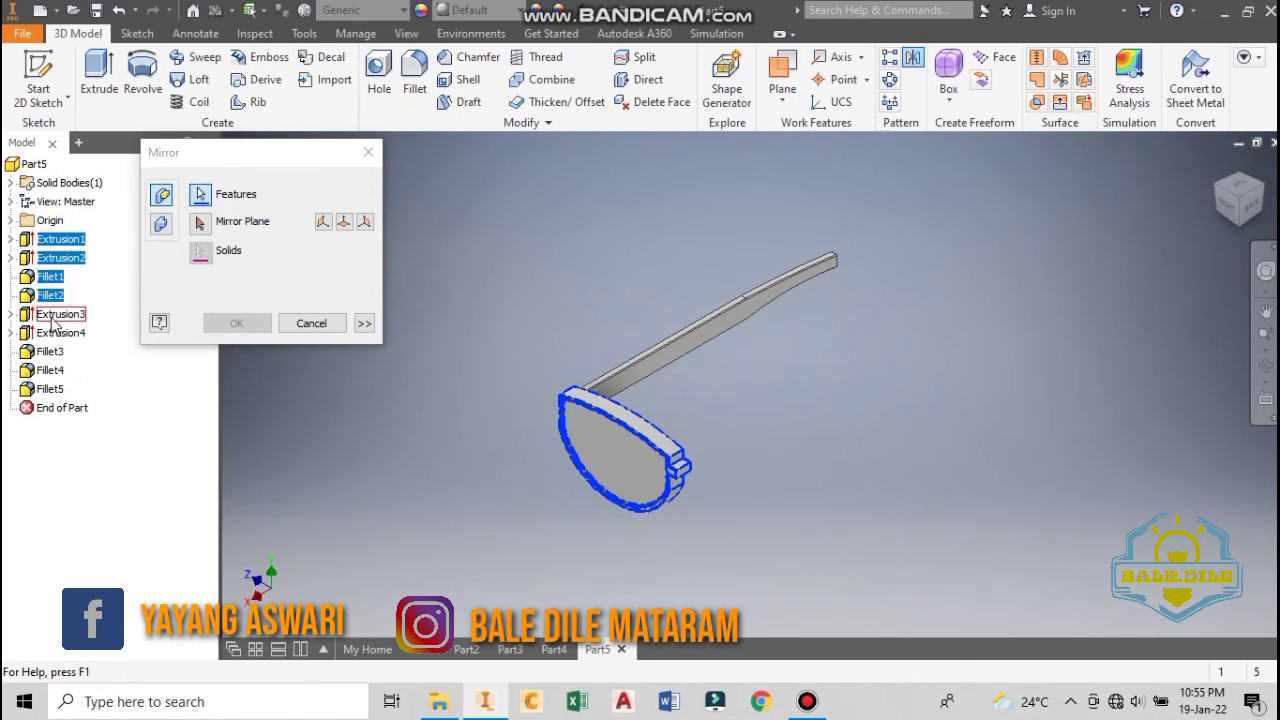
click(60, 314)
click(60, 332)
click(50, 352)
click(50, 370)
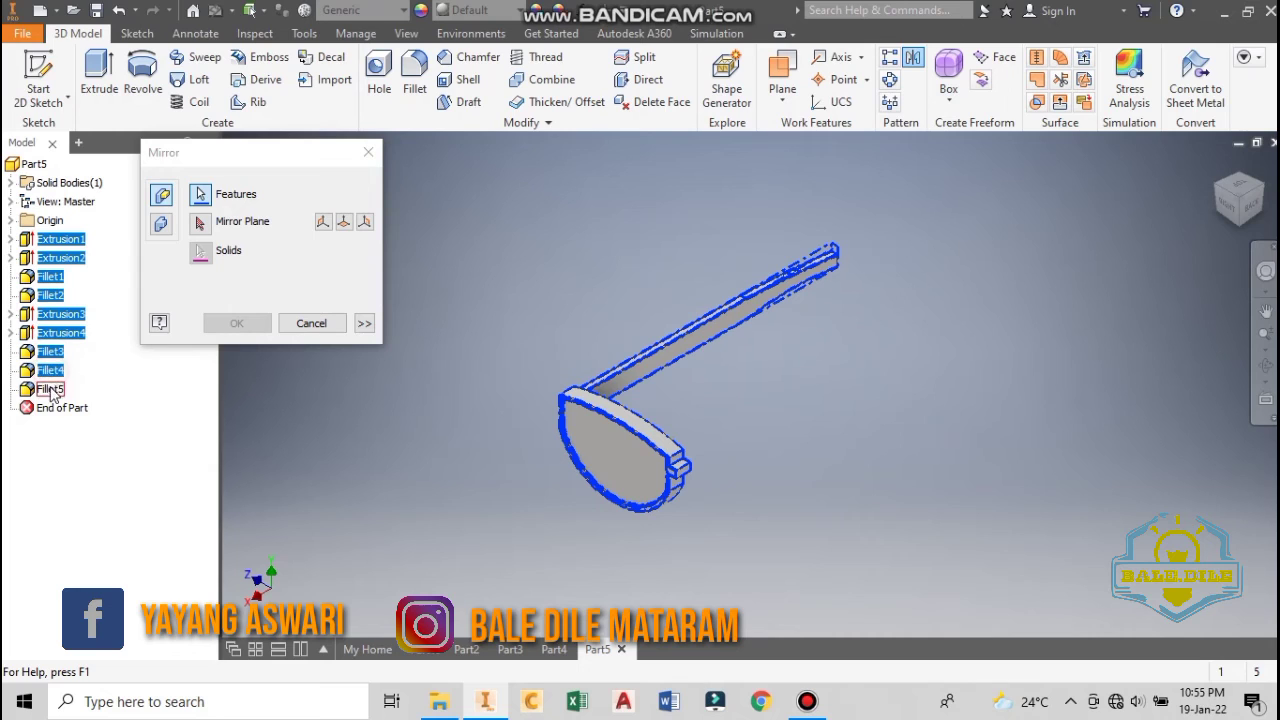
click(199, 222)
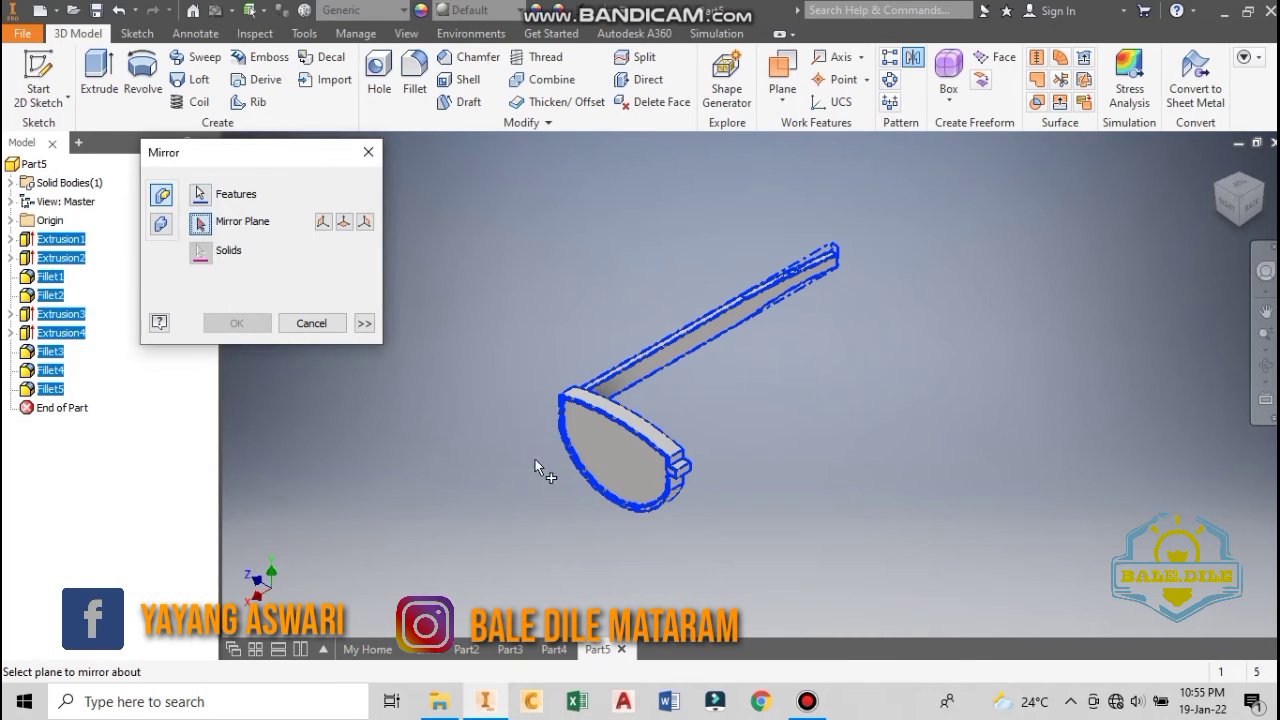
click(1266, 335)
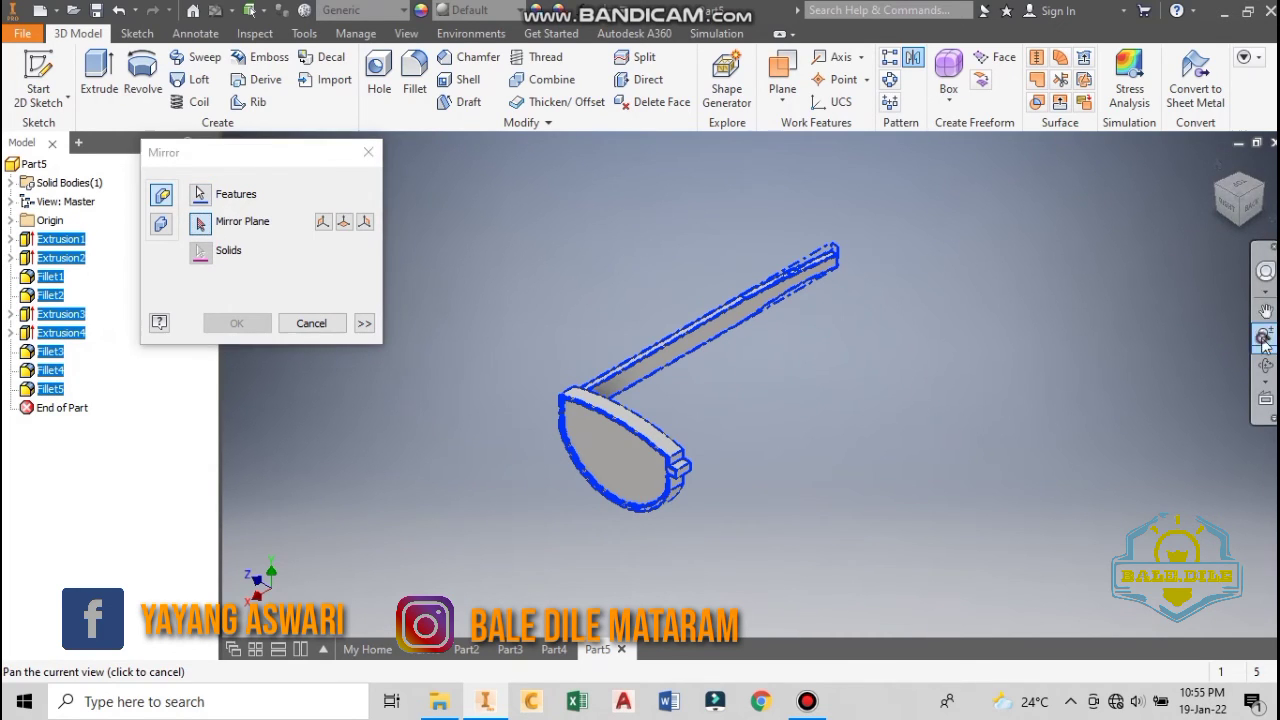
drag(770, 445, 722, 529)
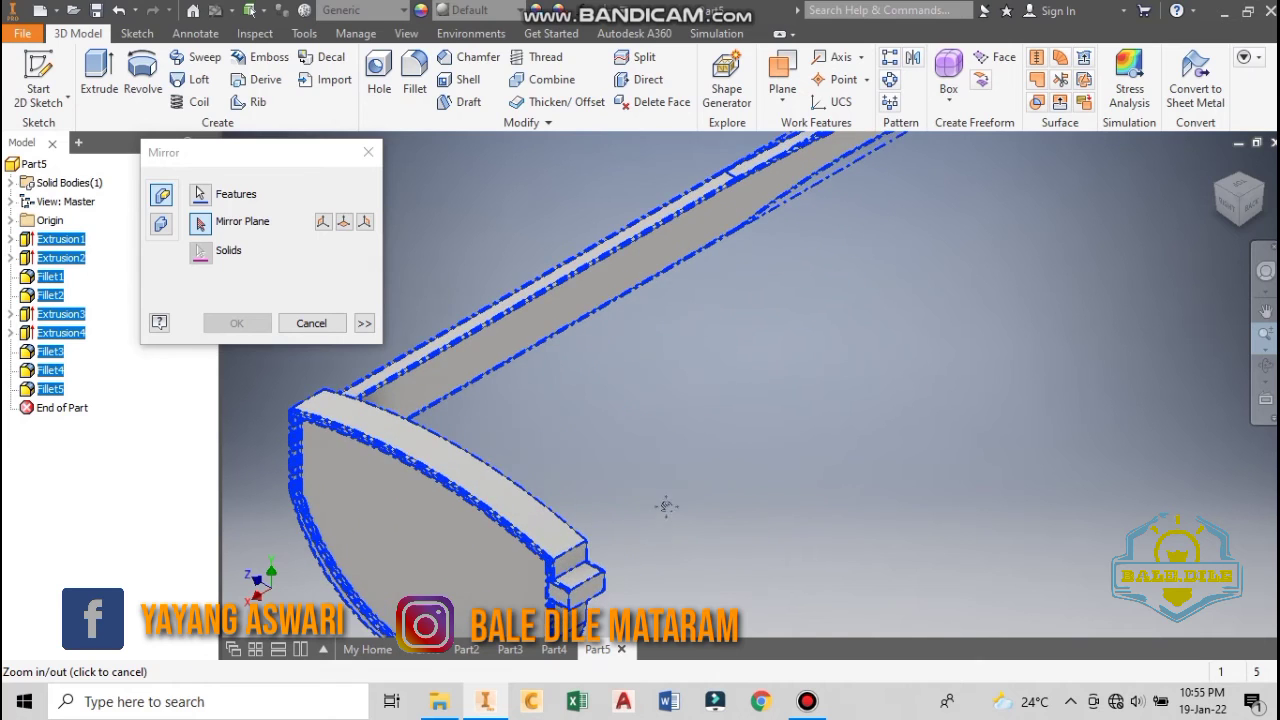
middle_drag(666, 506, 680, 360)
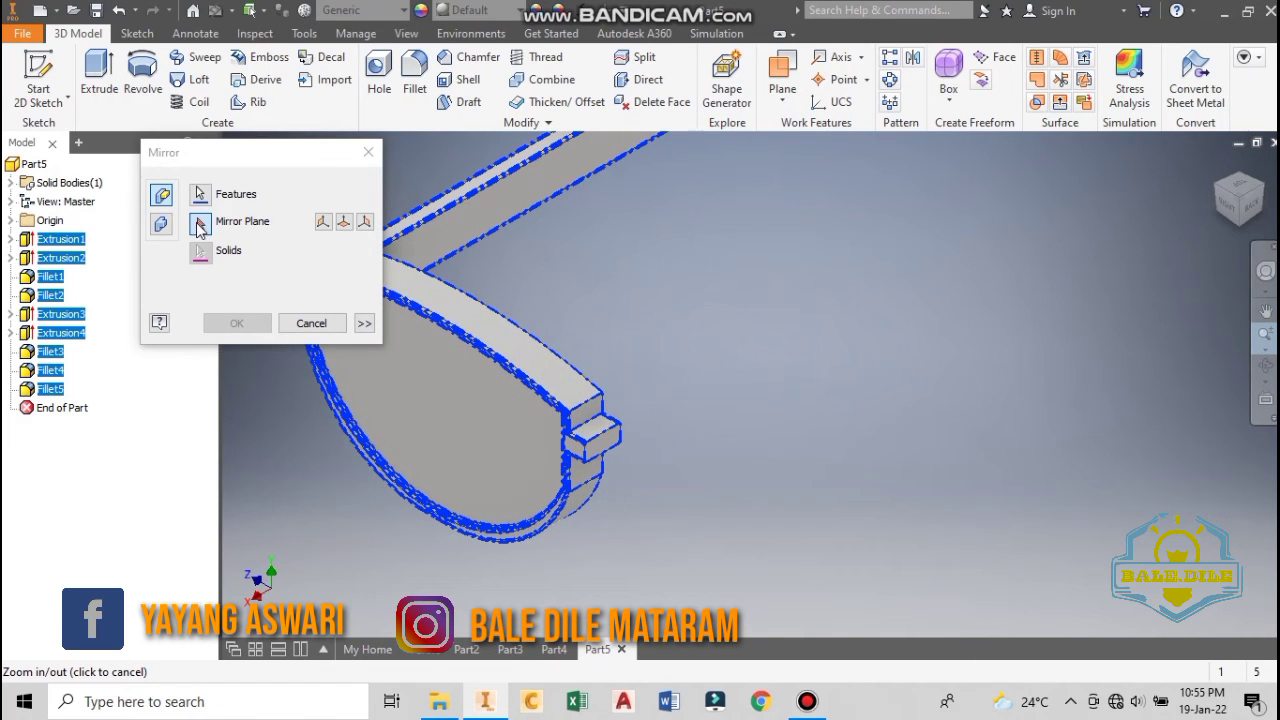
click(199, 224)
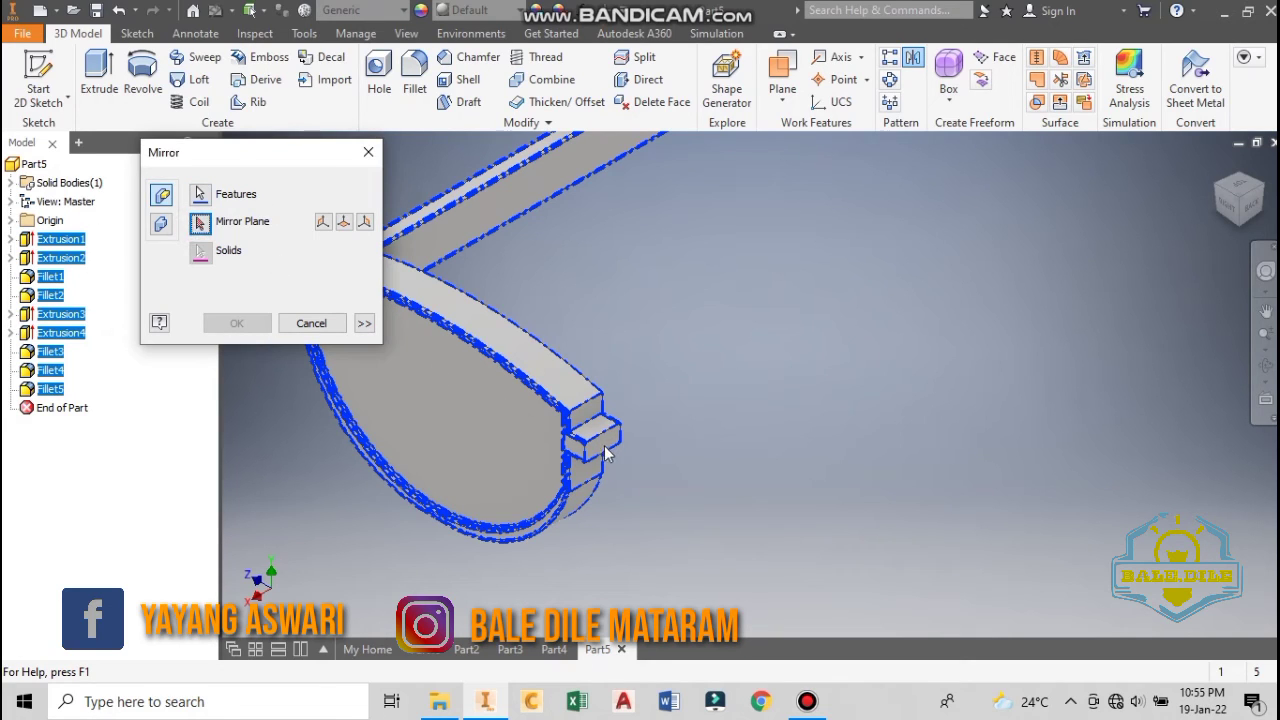
click(614, 358)
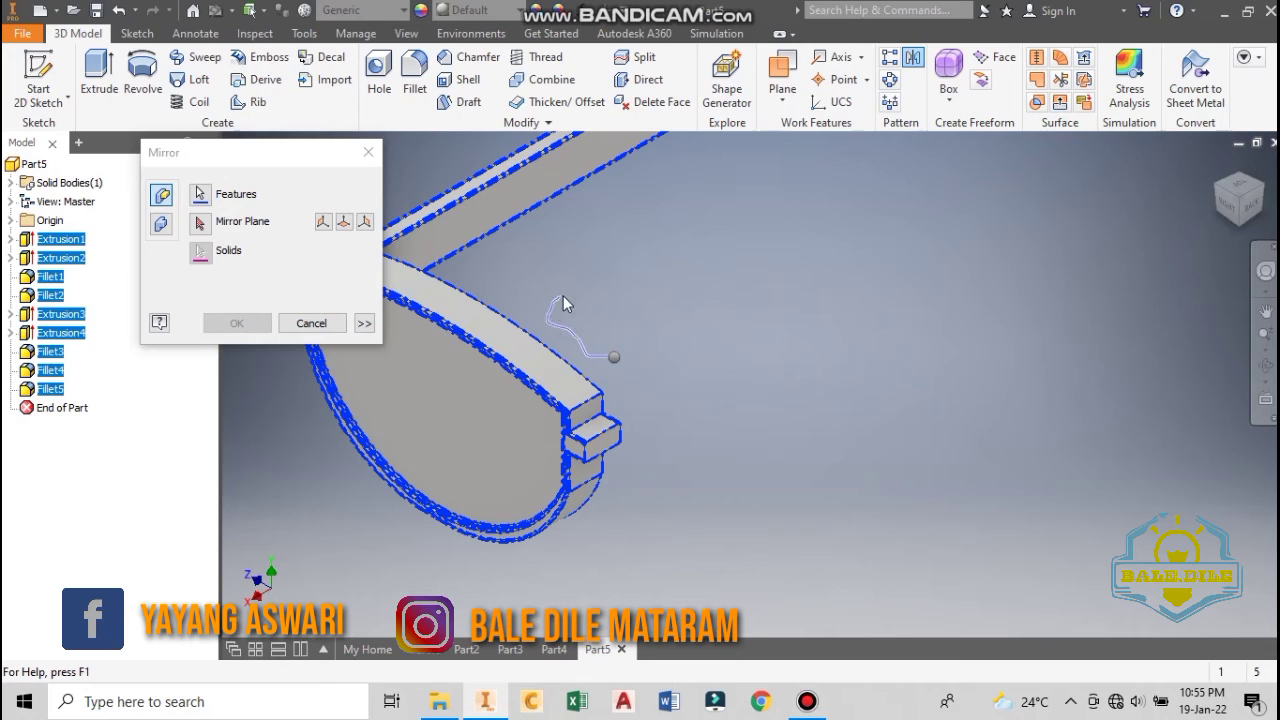
right_drag(563, 303, 563, 357)
click(621, 301)
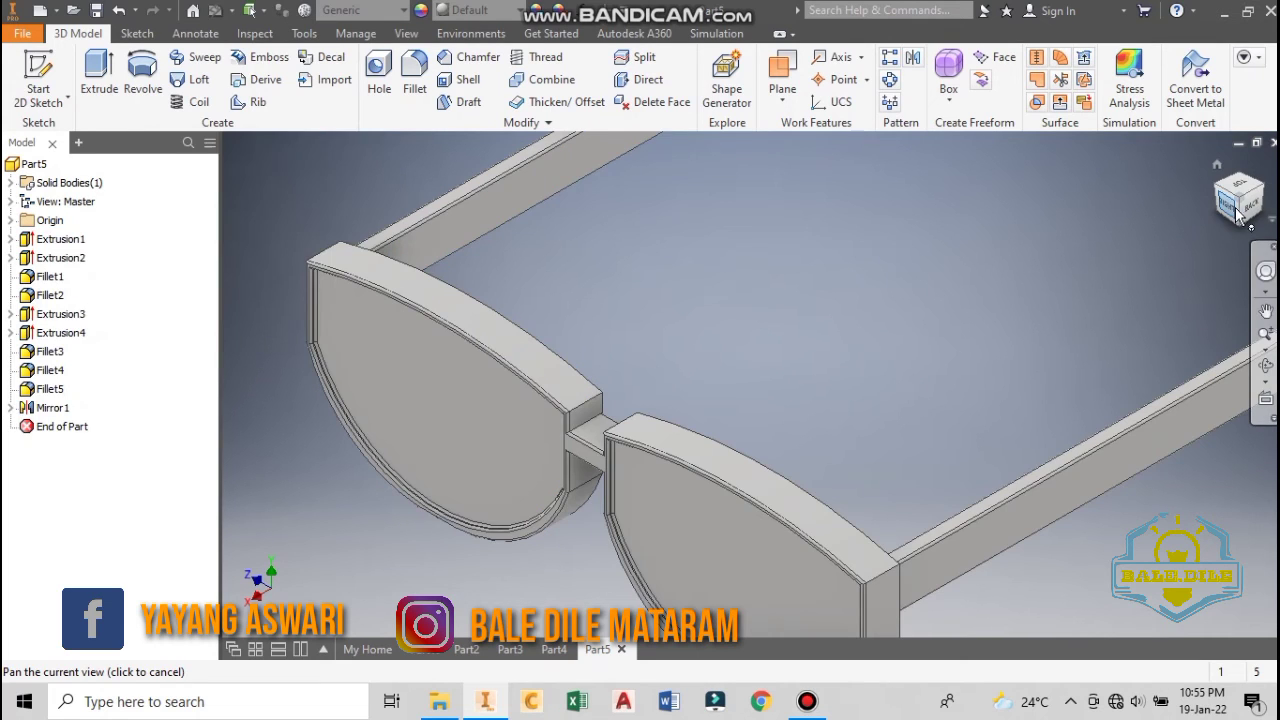
- Examine the mirrored glasses from the lens side and from several angled views
scroll(1238, 208, up, 2)
click(1236, 206)
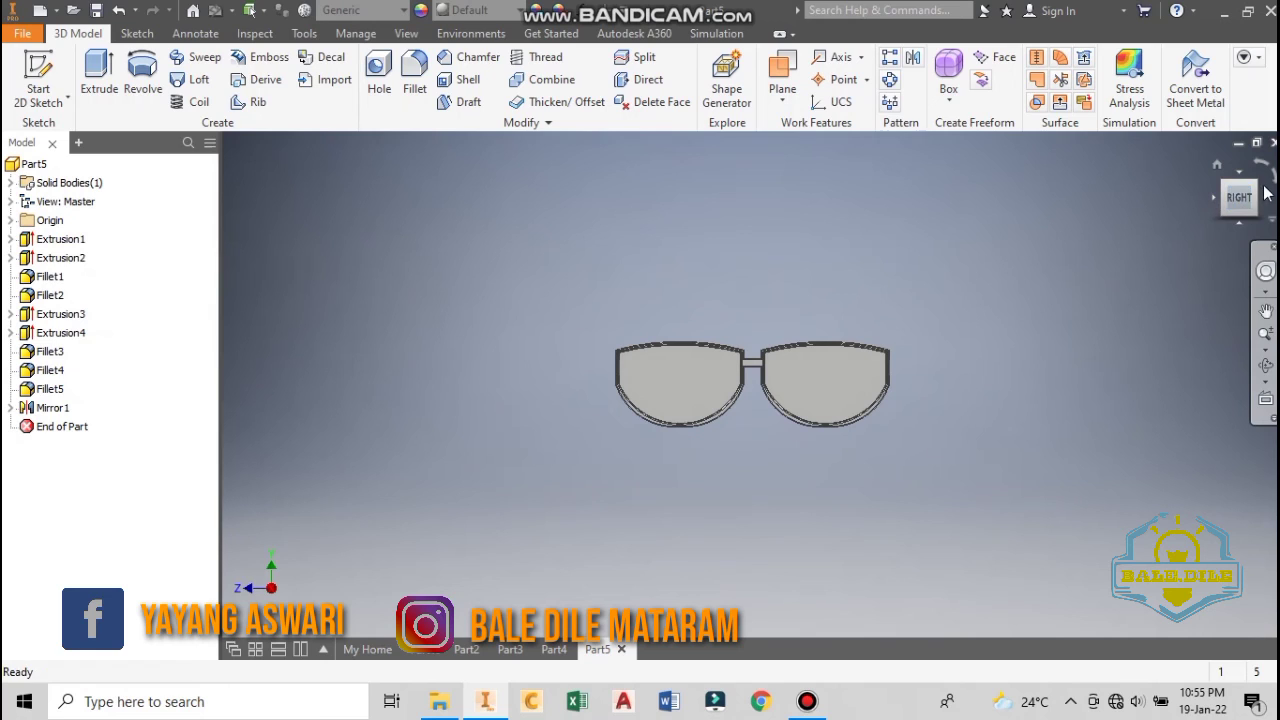
click(1258, 190)
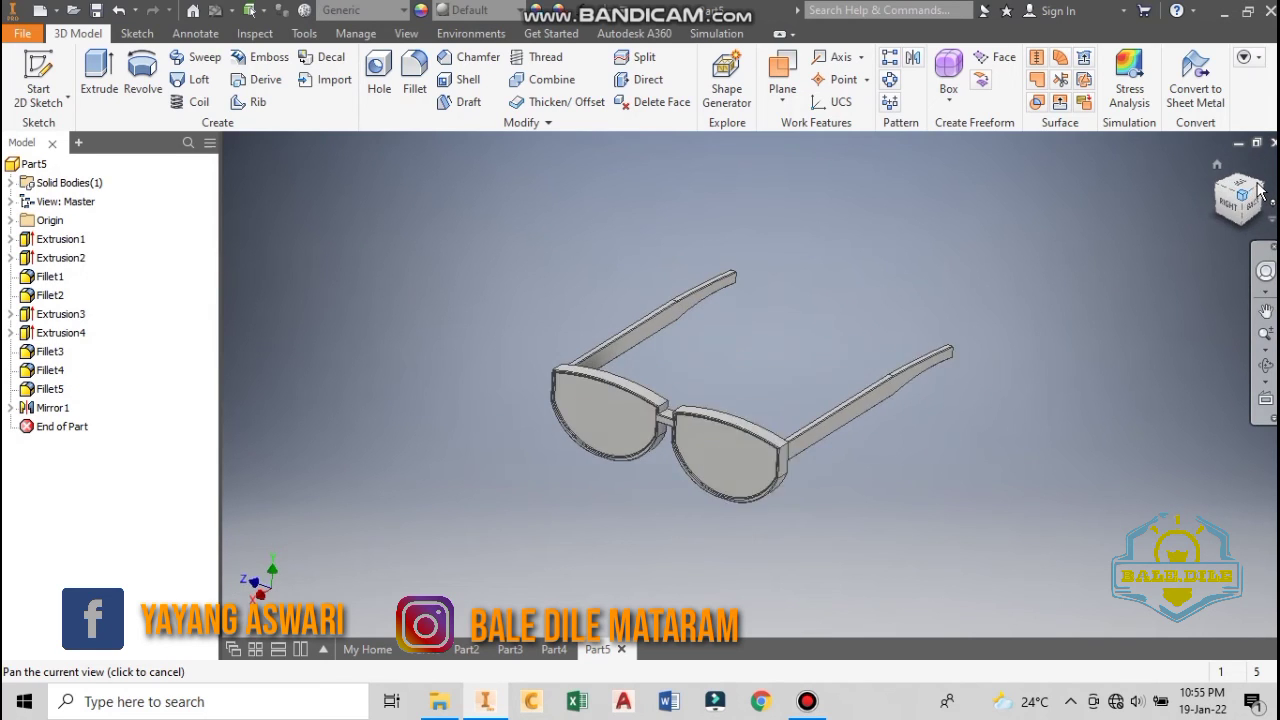
click(1265, 365)
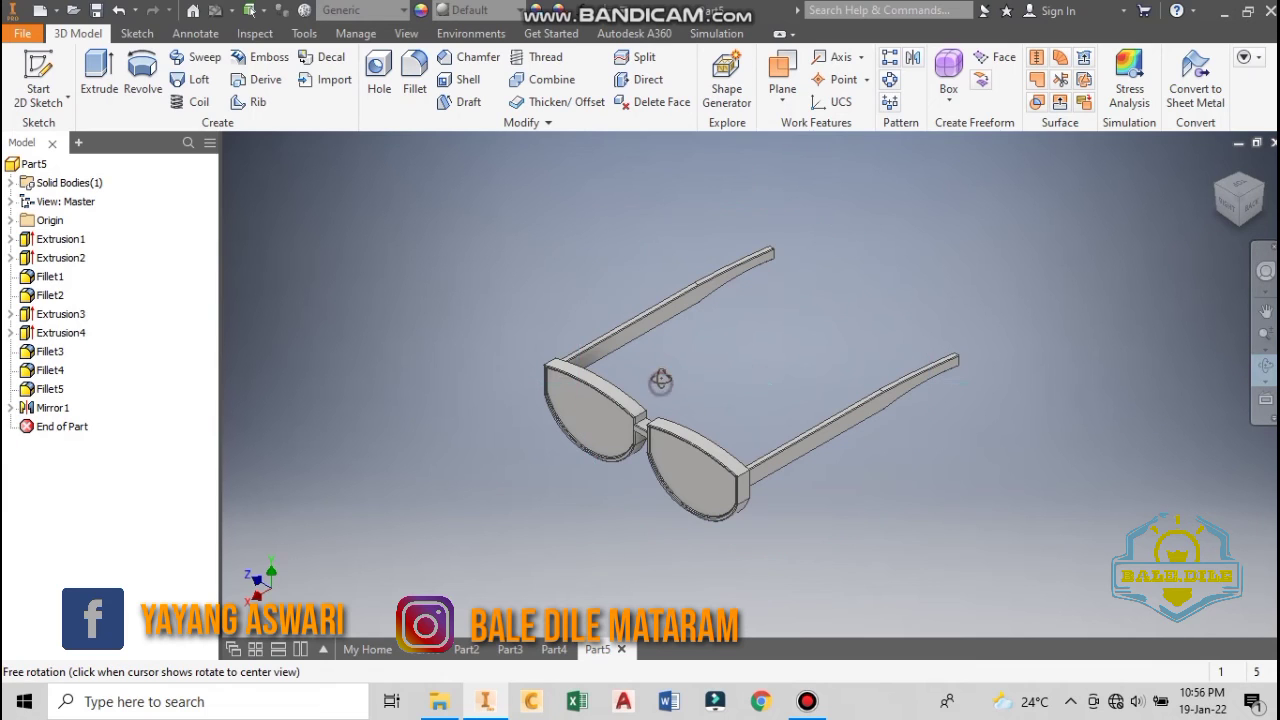
drag(657, 380, 537, 470)
drag(831, 374, 692, 427)
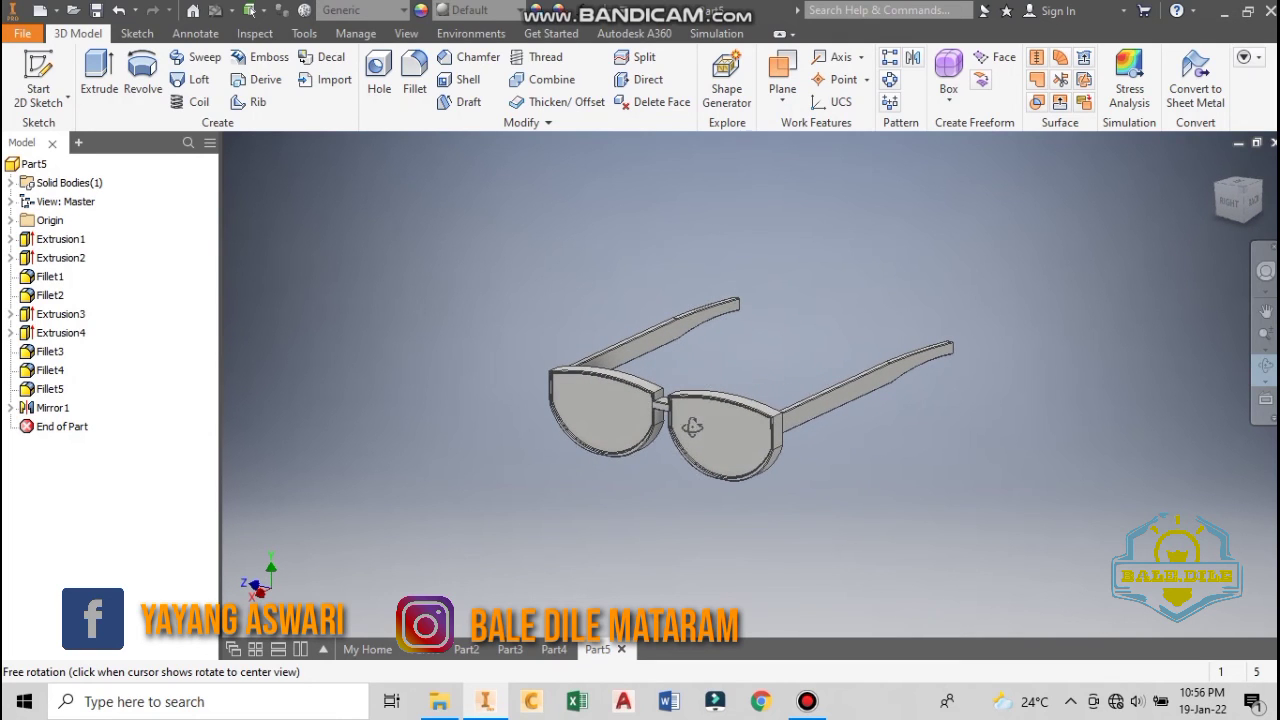
click(1265, 334)
drag(1055, 357, 1056, 416)
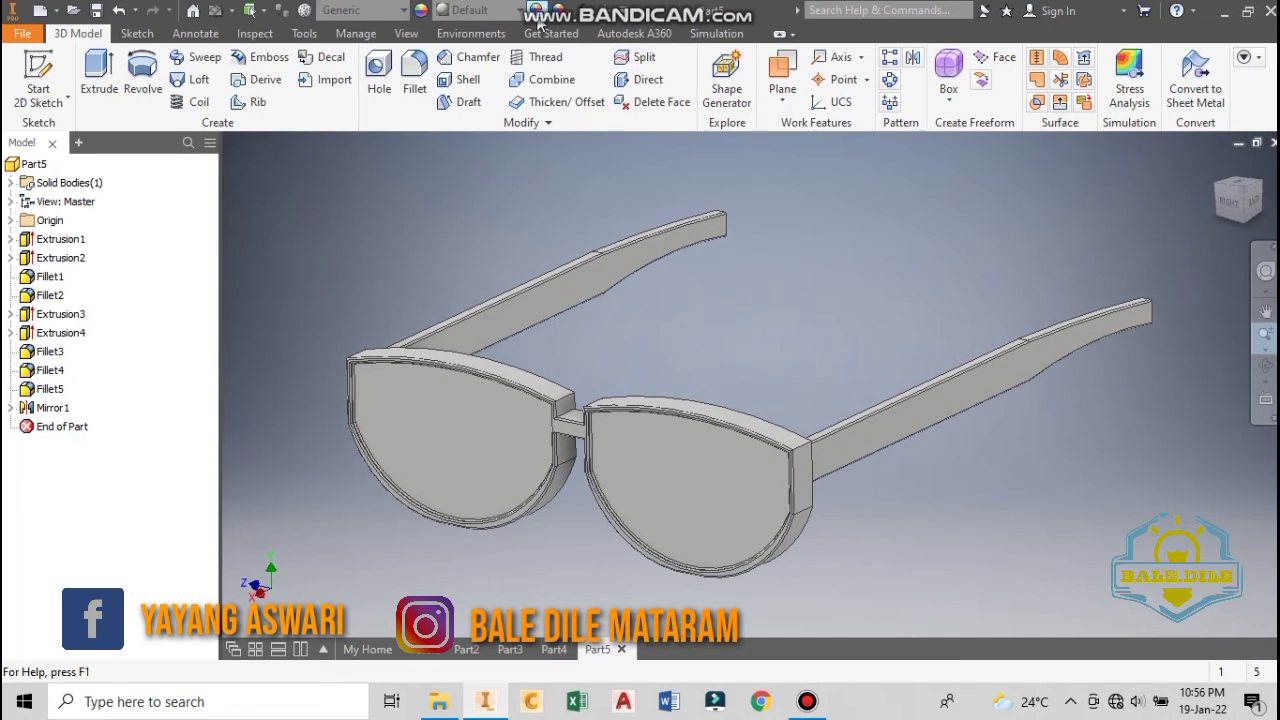
- Assign the PAEK Plastic material to the part
click(398, 14)
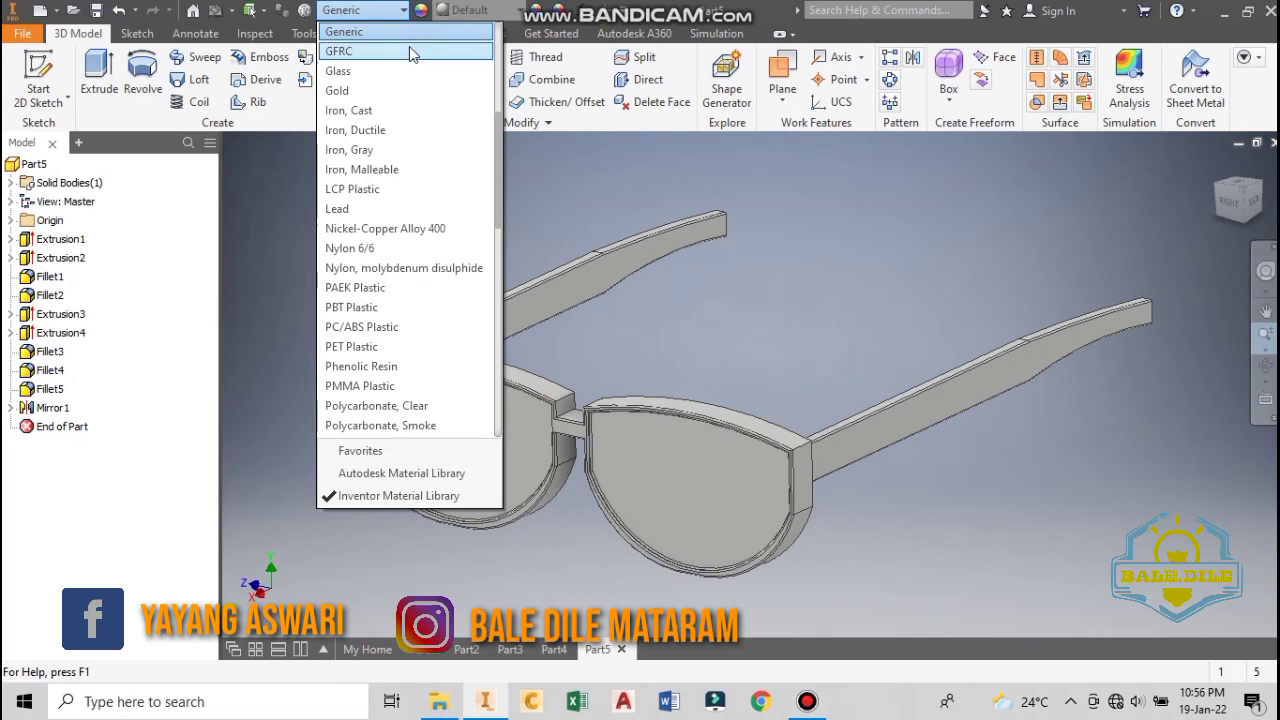
key(p)
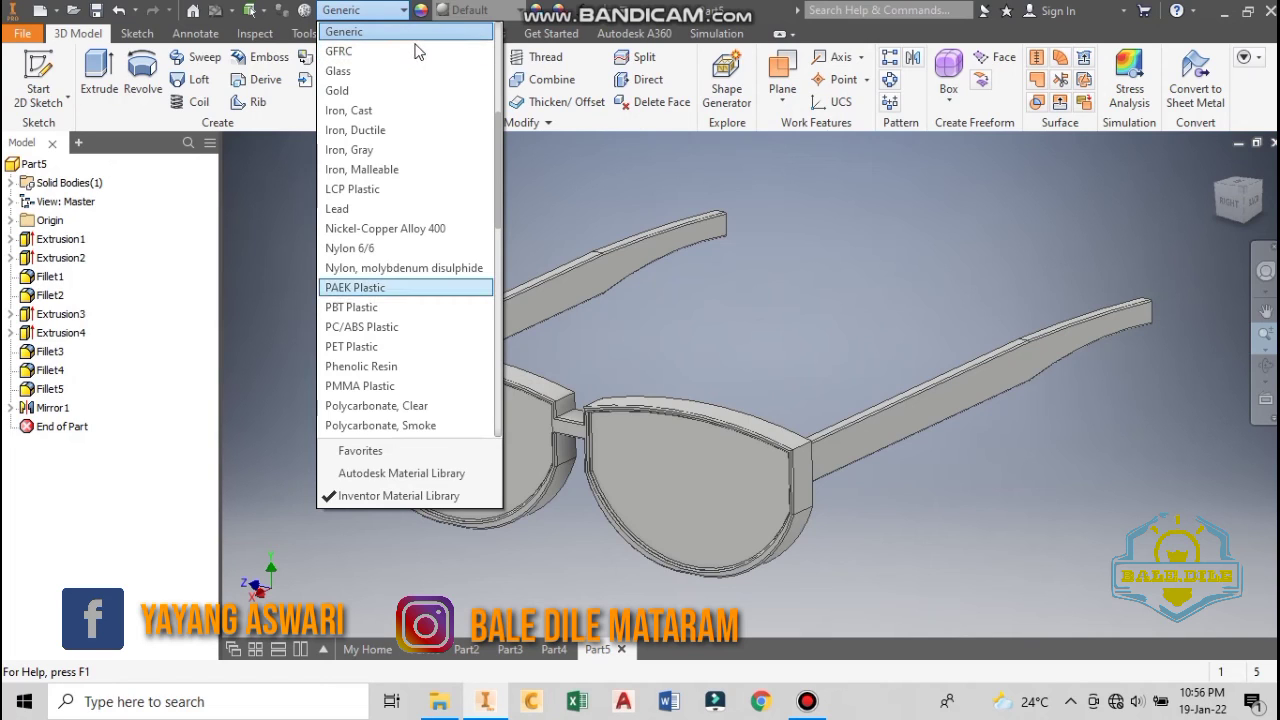
key(Return)
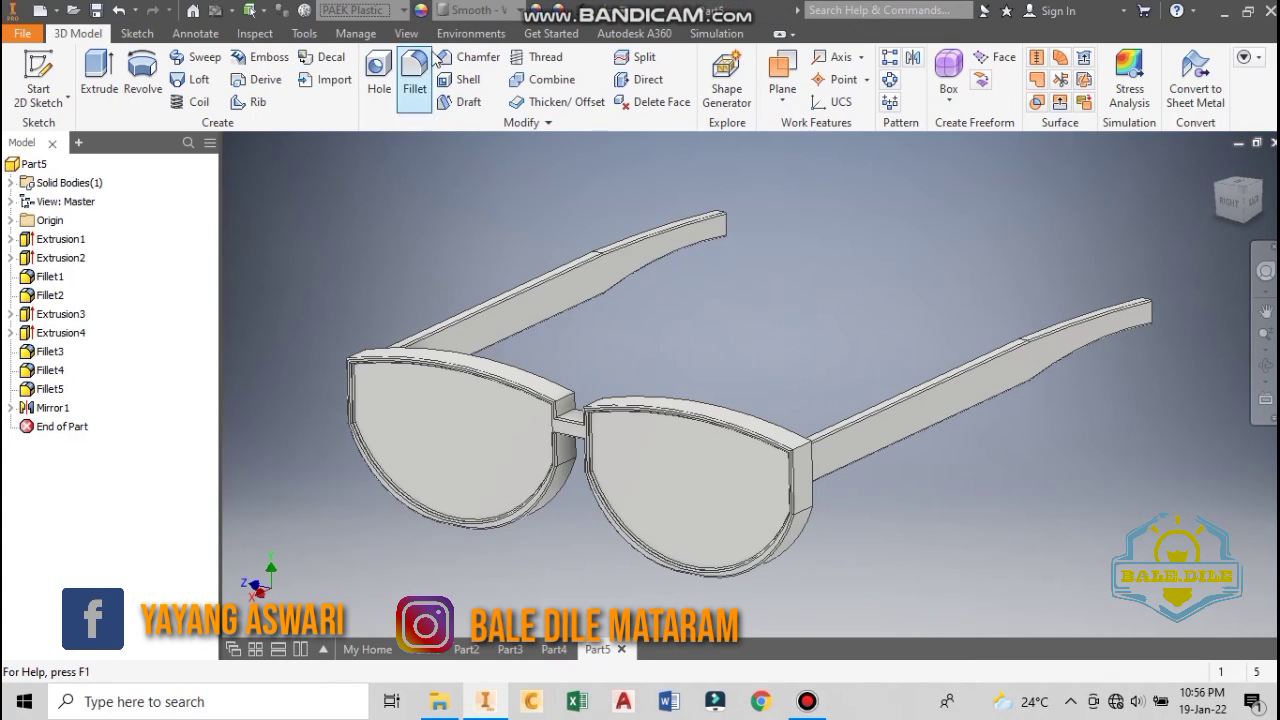
- Adjust the appearance of the entire glasses part to yellow, RGB 255, 217, 0, and apply it
click(539, 11)
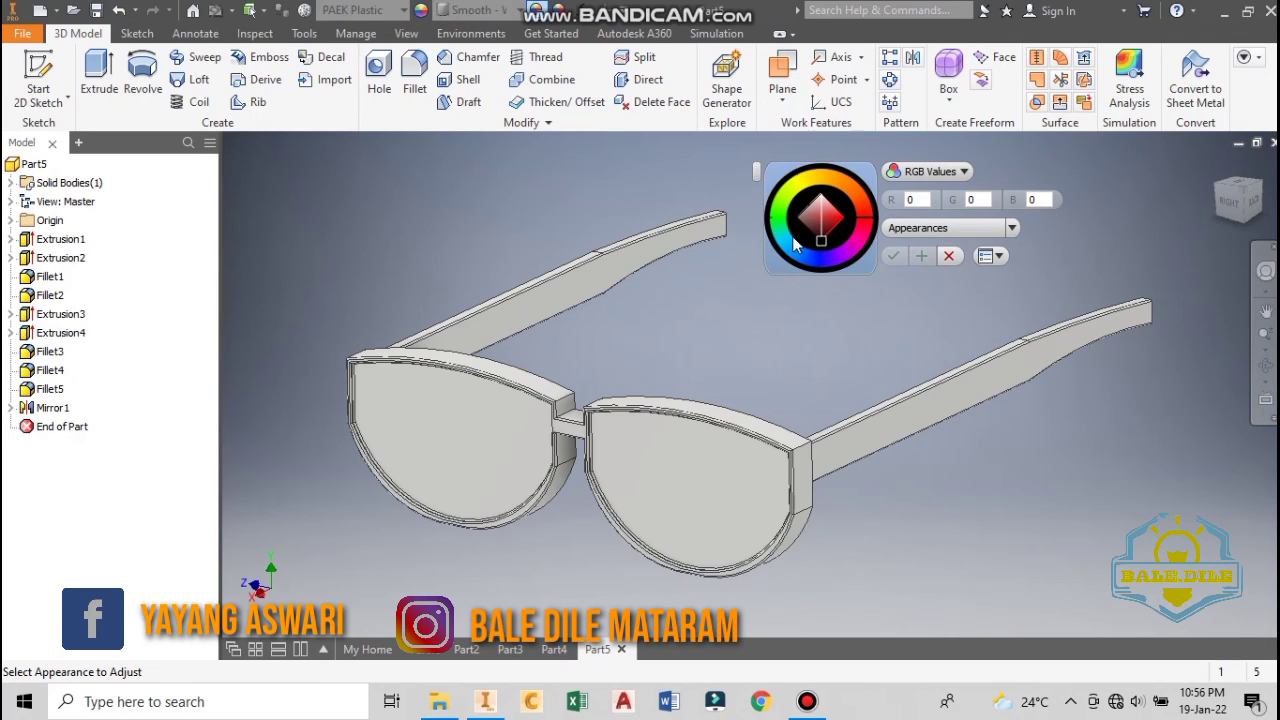
click(791, 191)
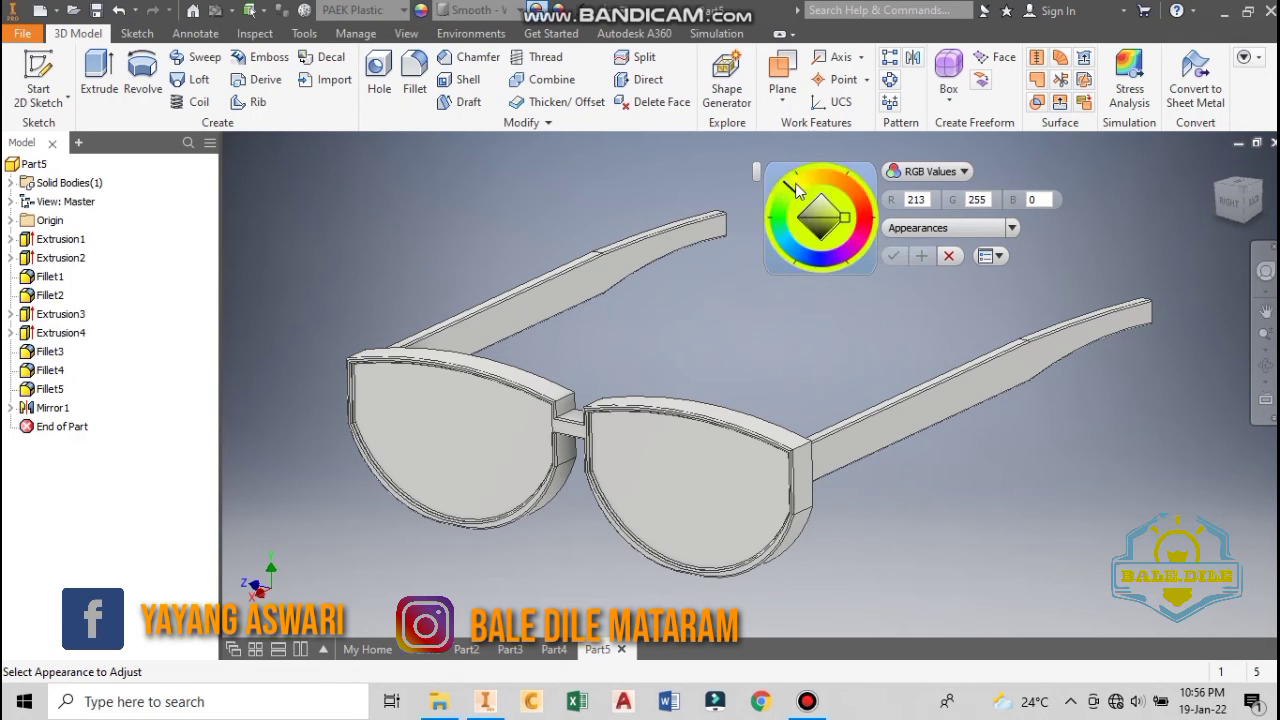
drag(795, 183, 811, 179)
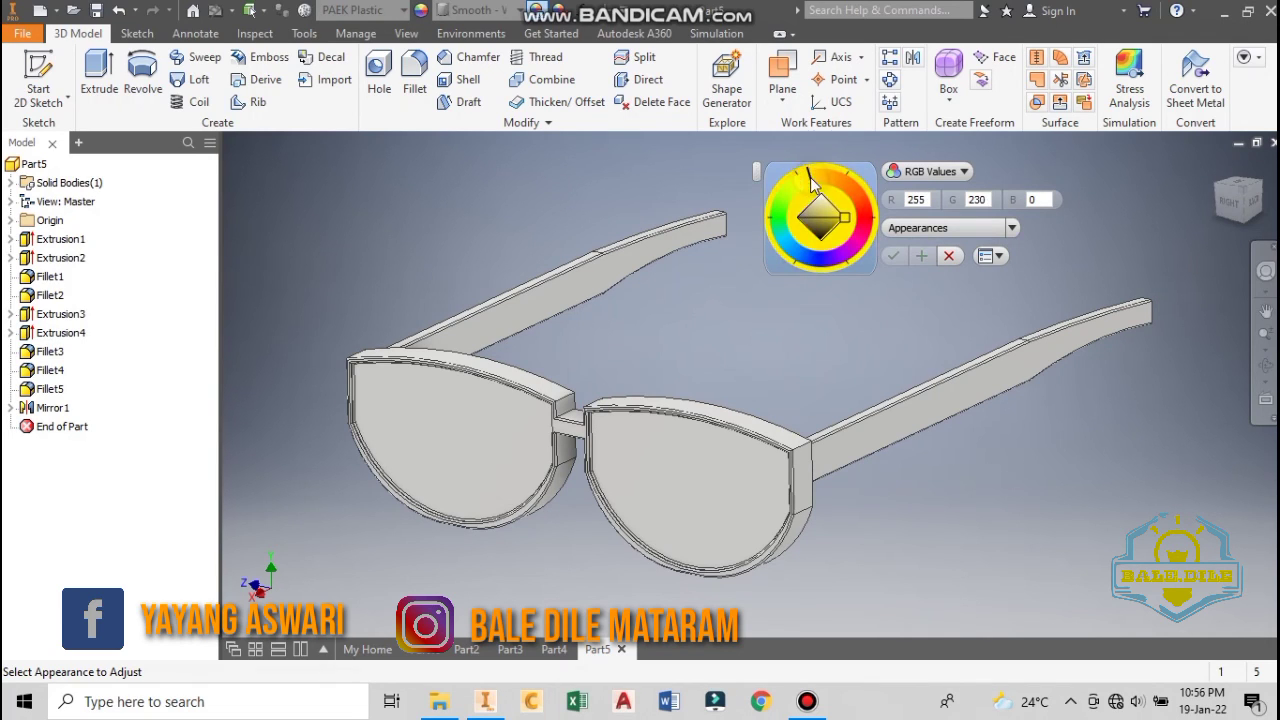
click(773, 424)
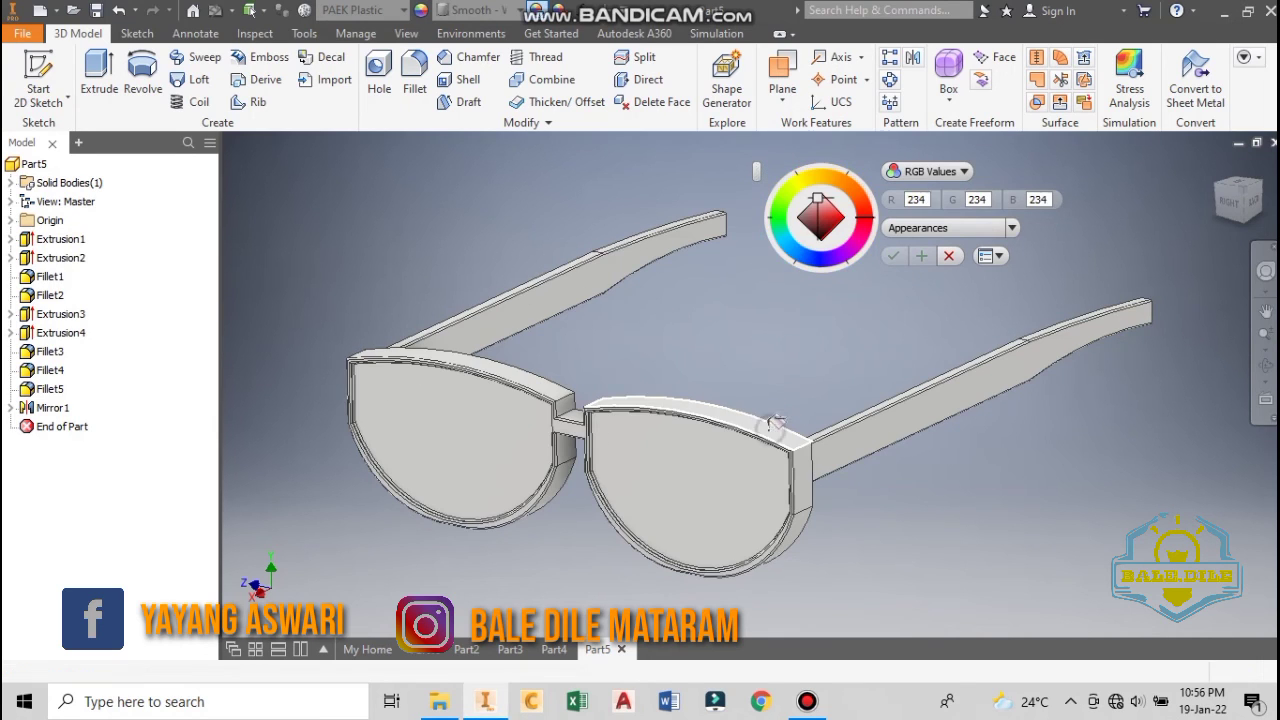
click(815, 182)
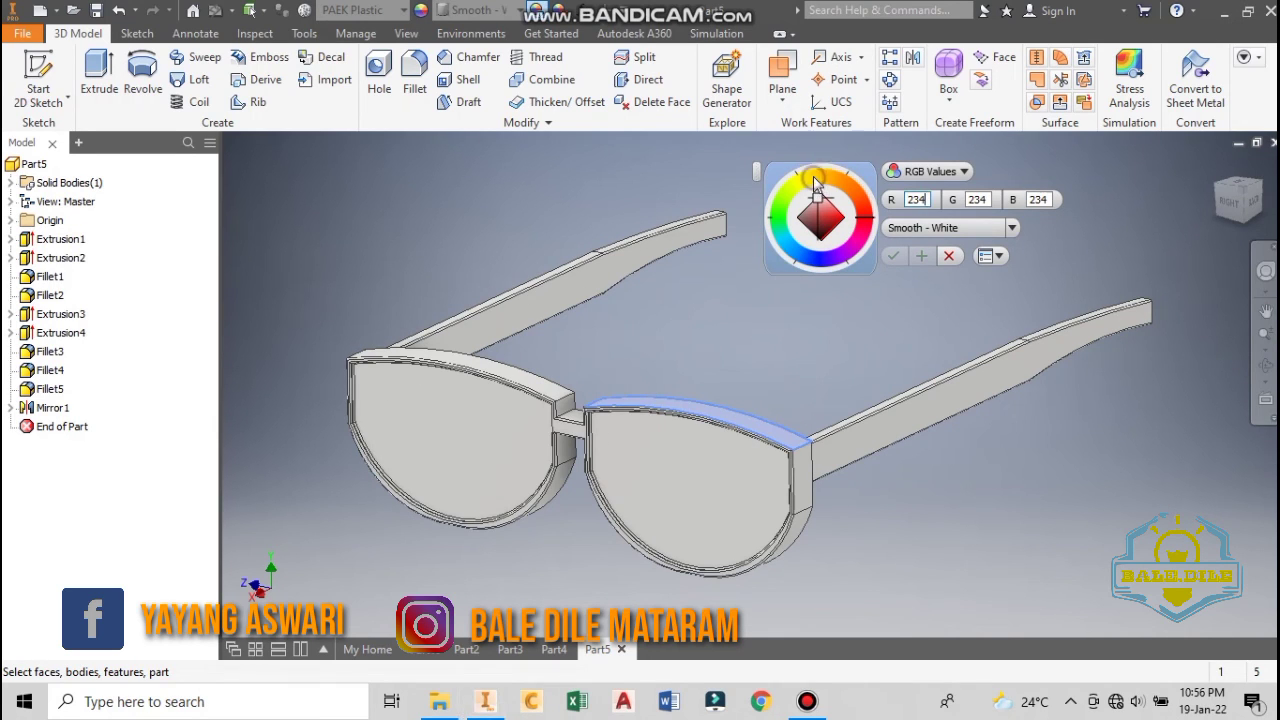
click(826, 200)
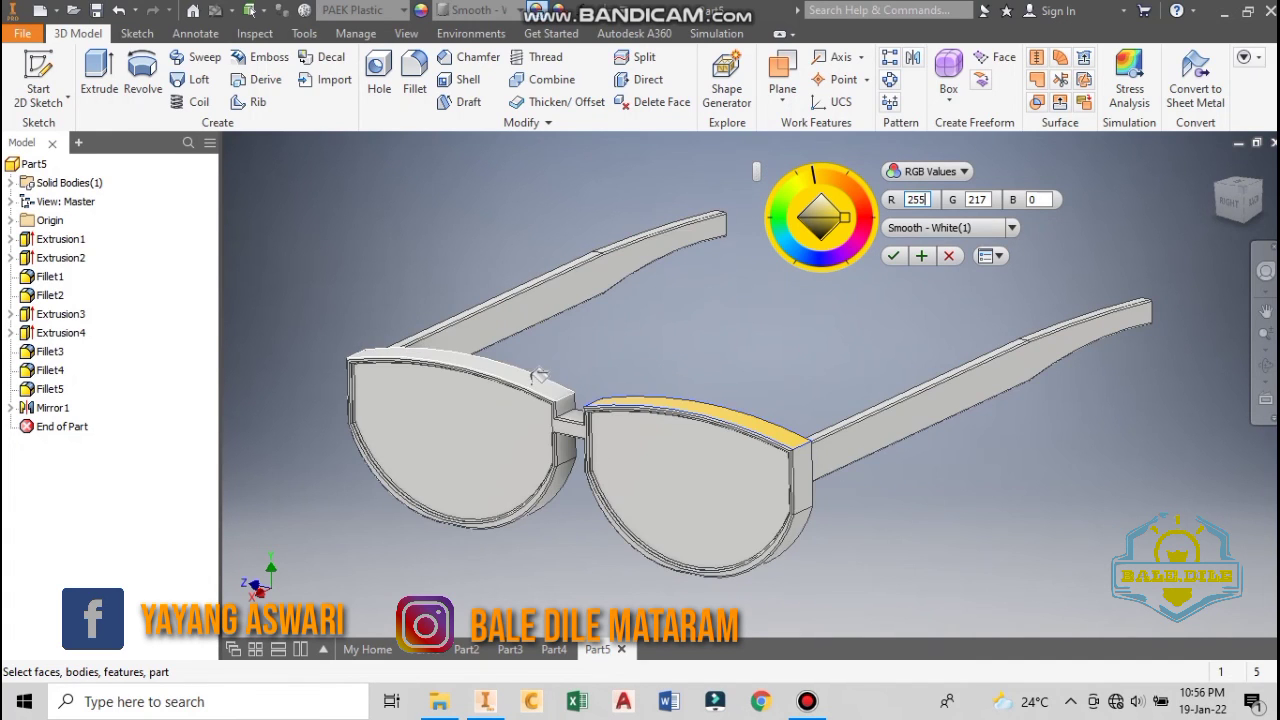
click(548, 382)
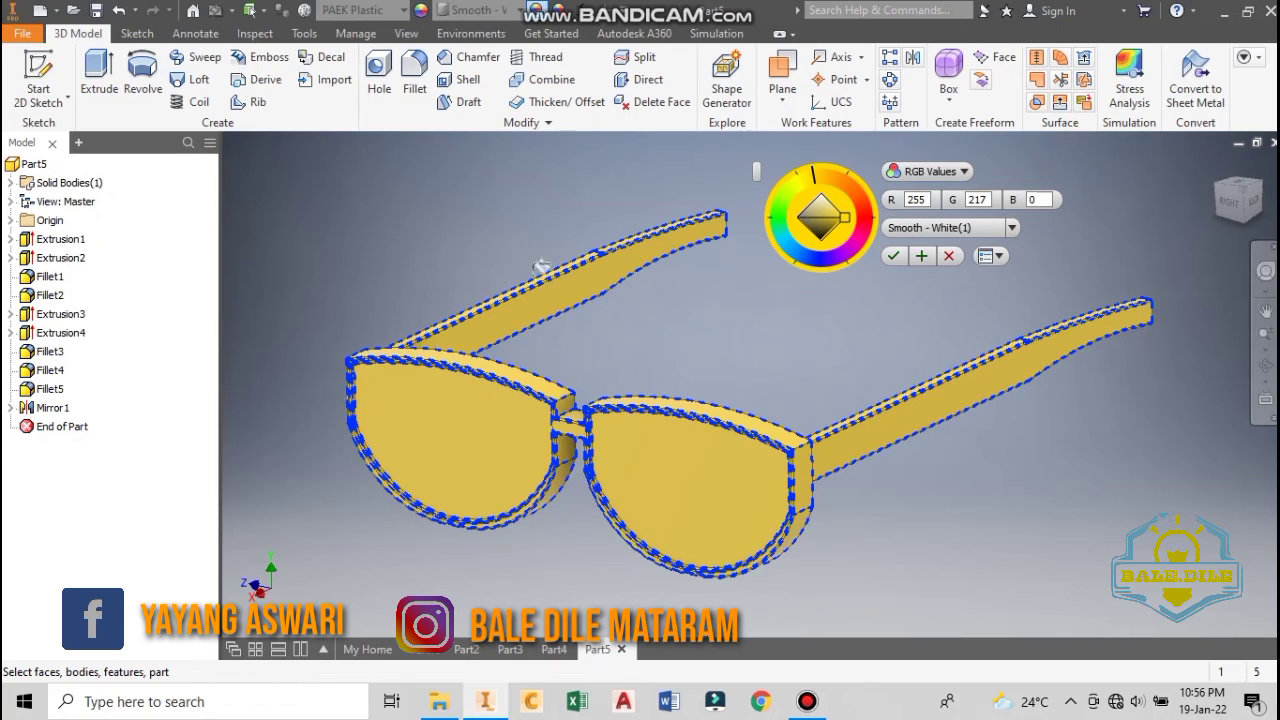
click(925, 257)
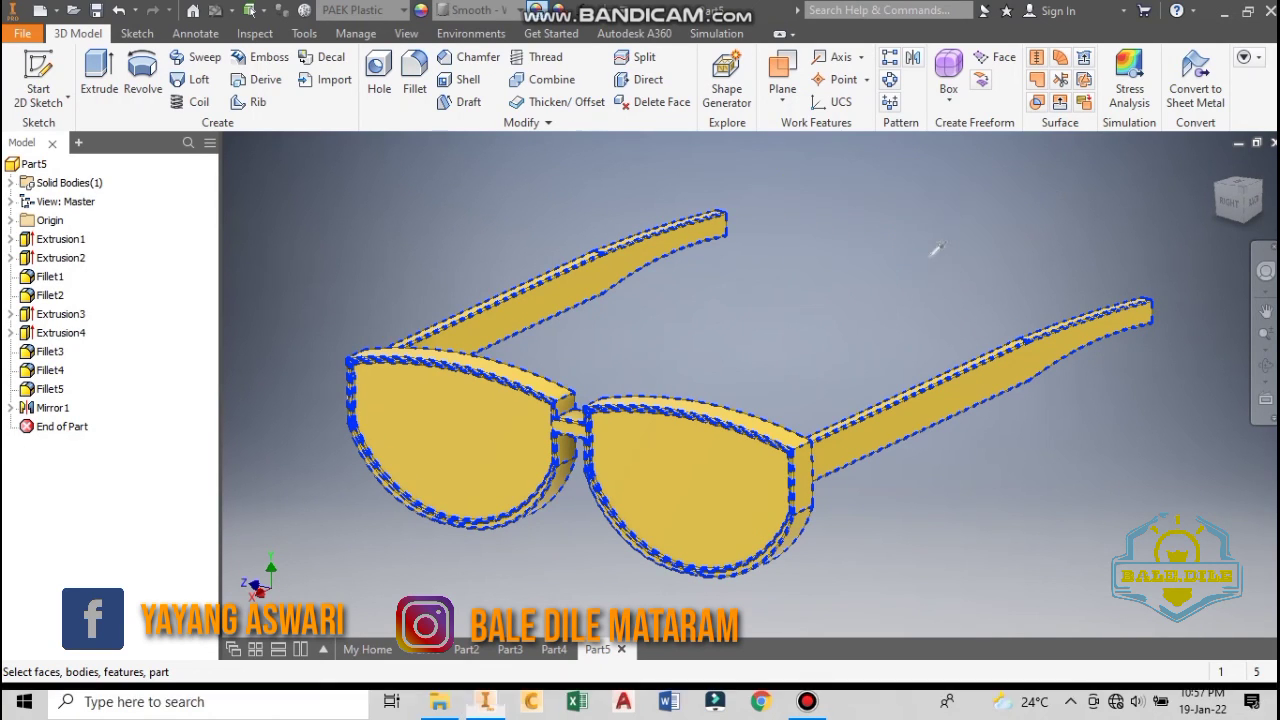
- Recolour both front lens faces dark grey, RGB 20, 20, 20, and finish adjusting the appearance
click(668, 470)
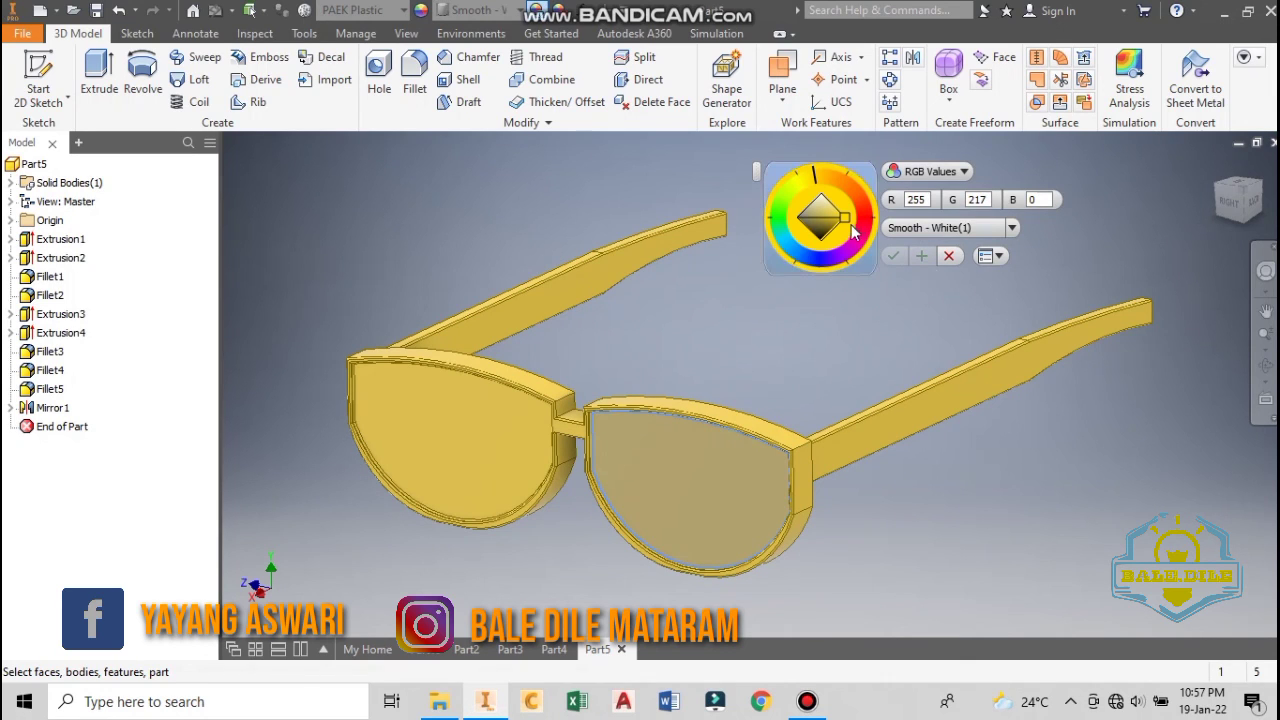
drag(843, 226, 817, 237)
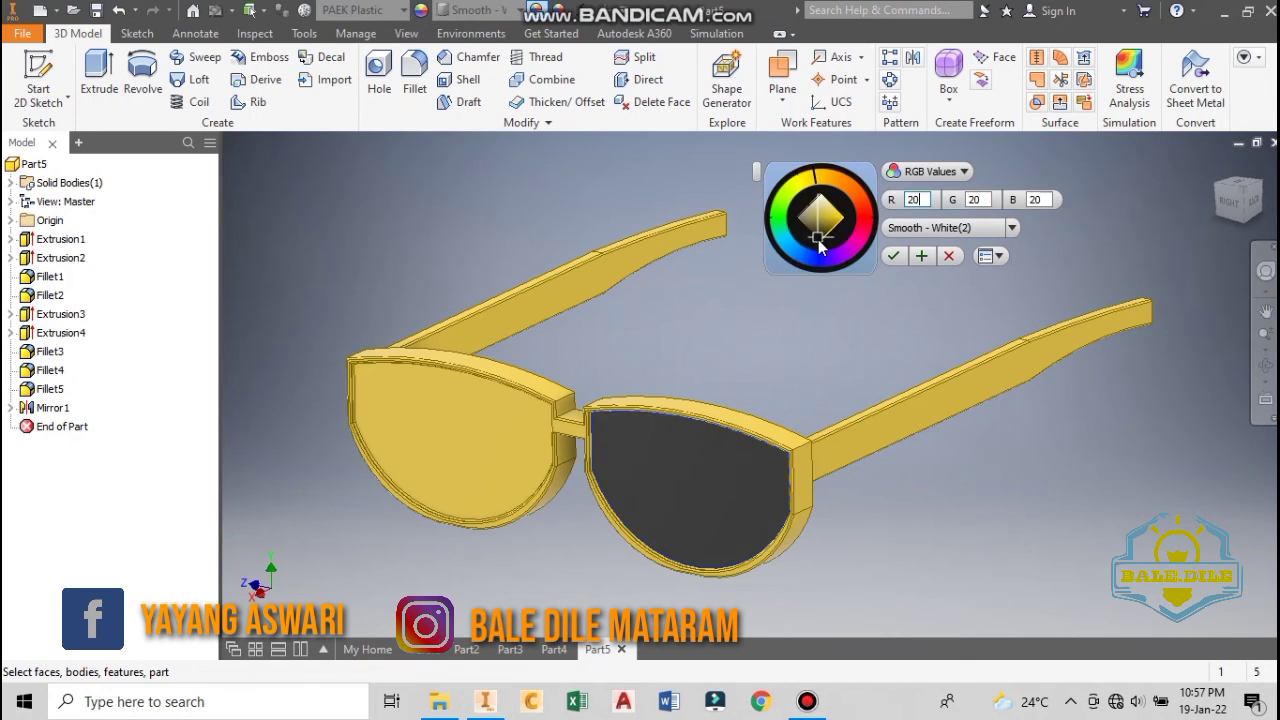
click(460, 427)
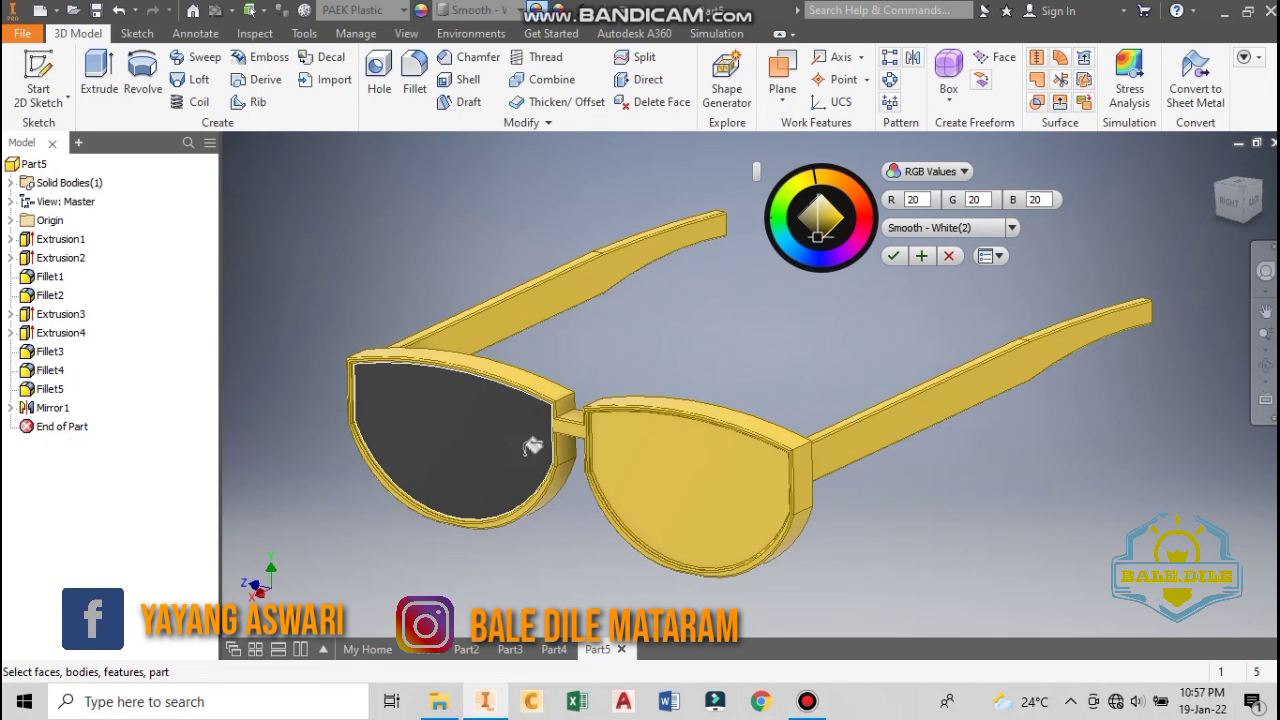
click(689, 466)
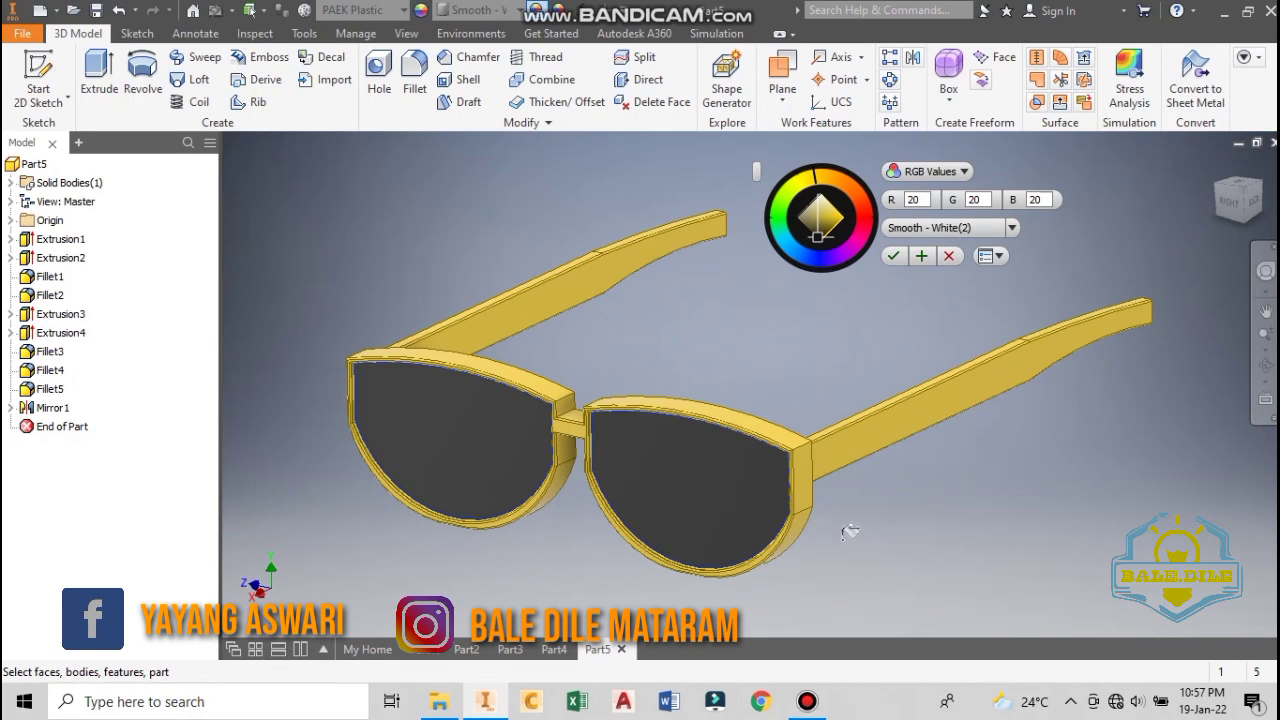
click(894, 257)
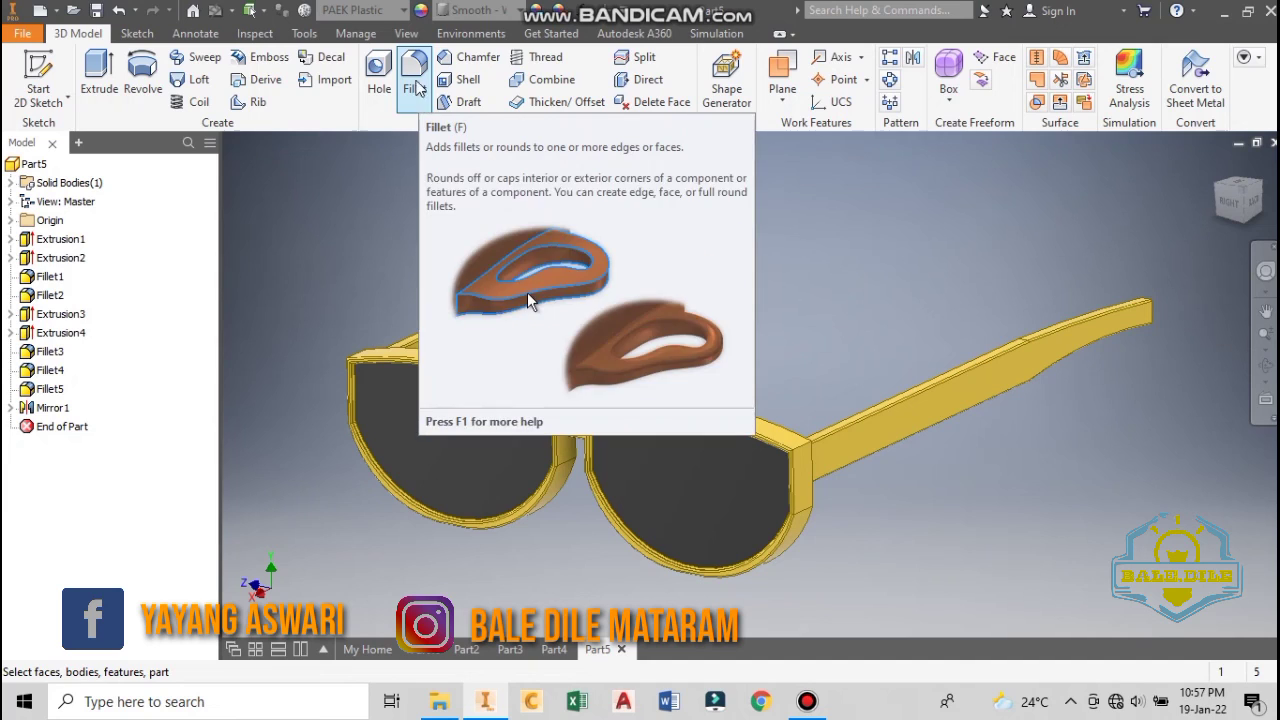
click(404, 10)
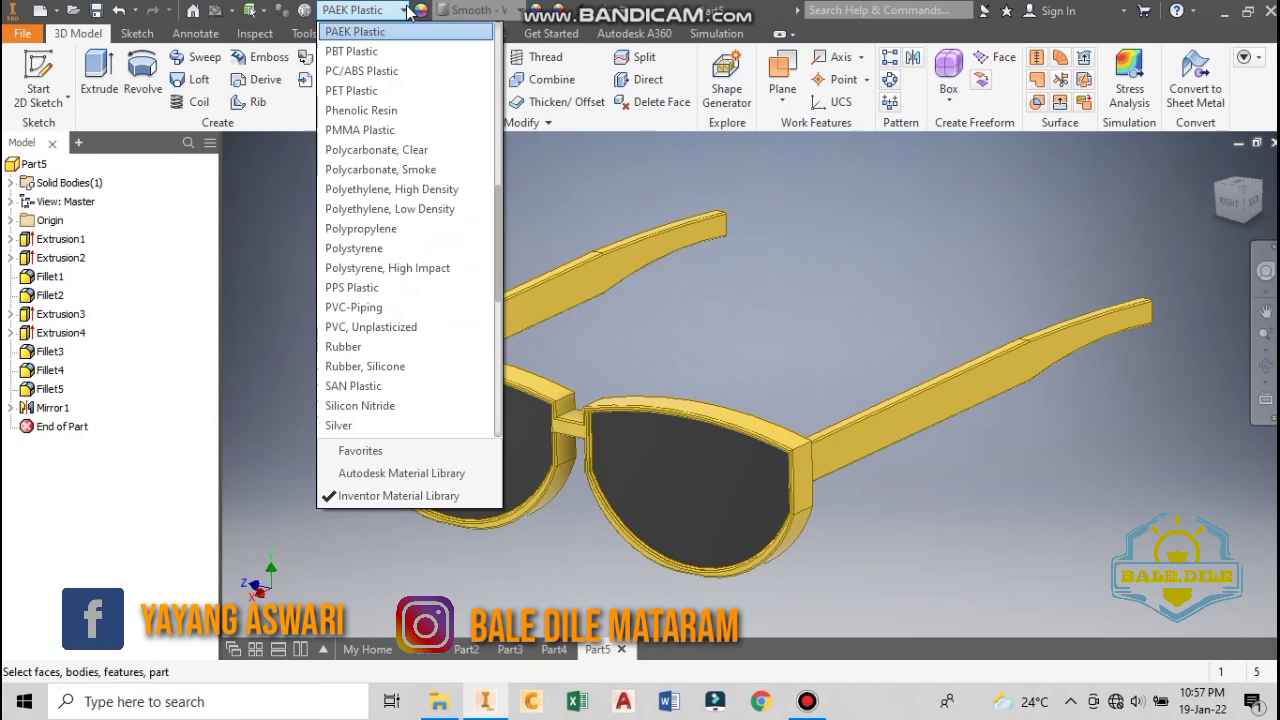
key(w)
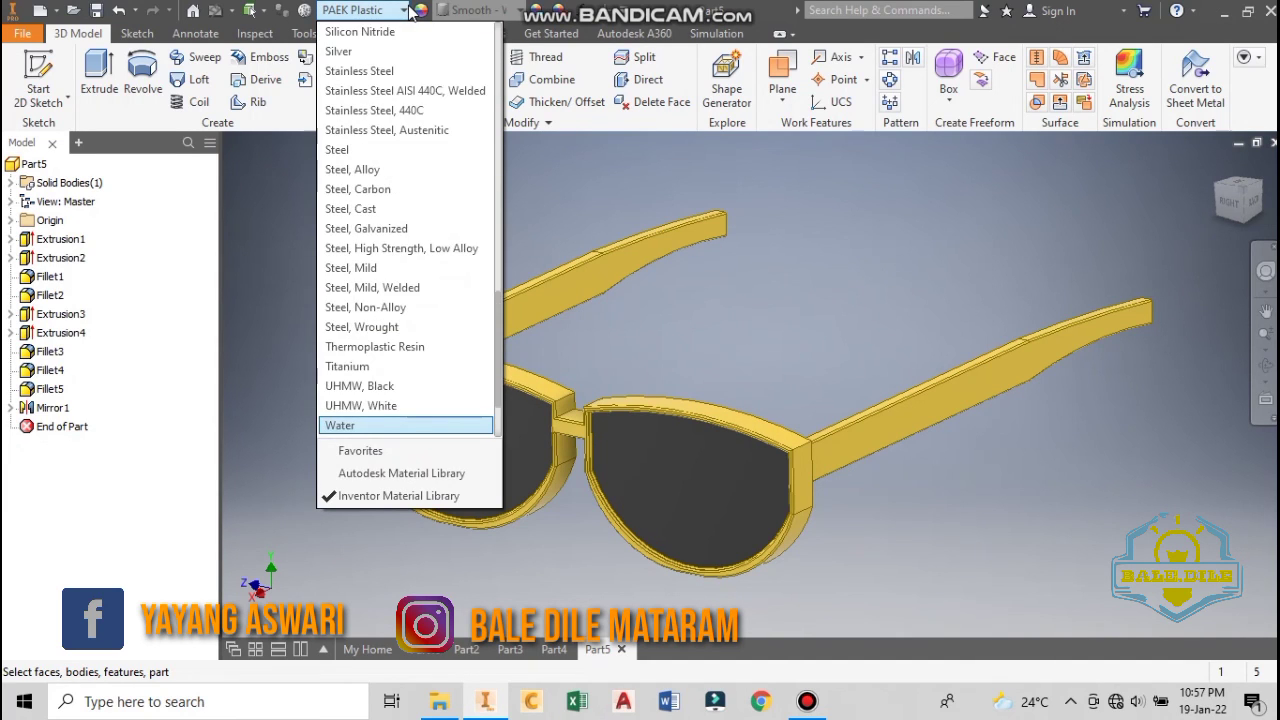
key(w)
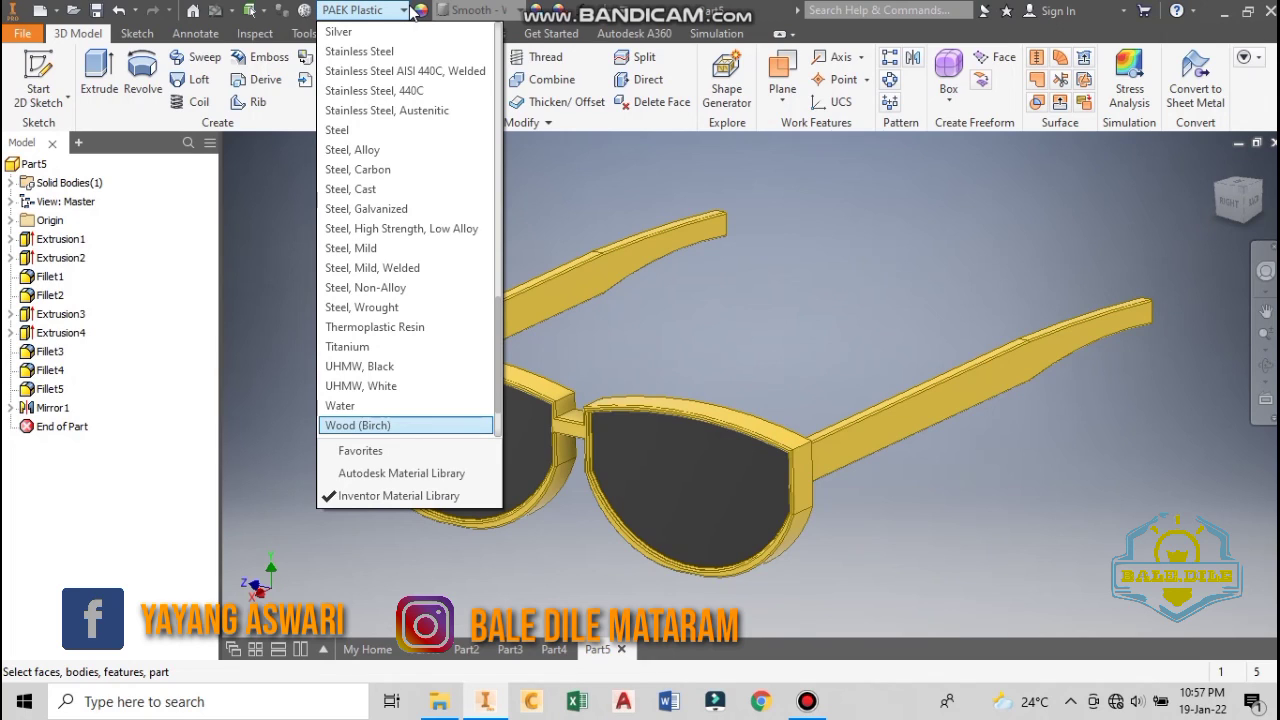
key(Down)
key(Up)
click(409, 10)
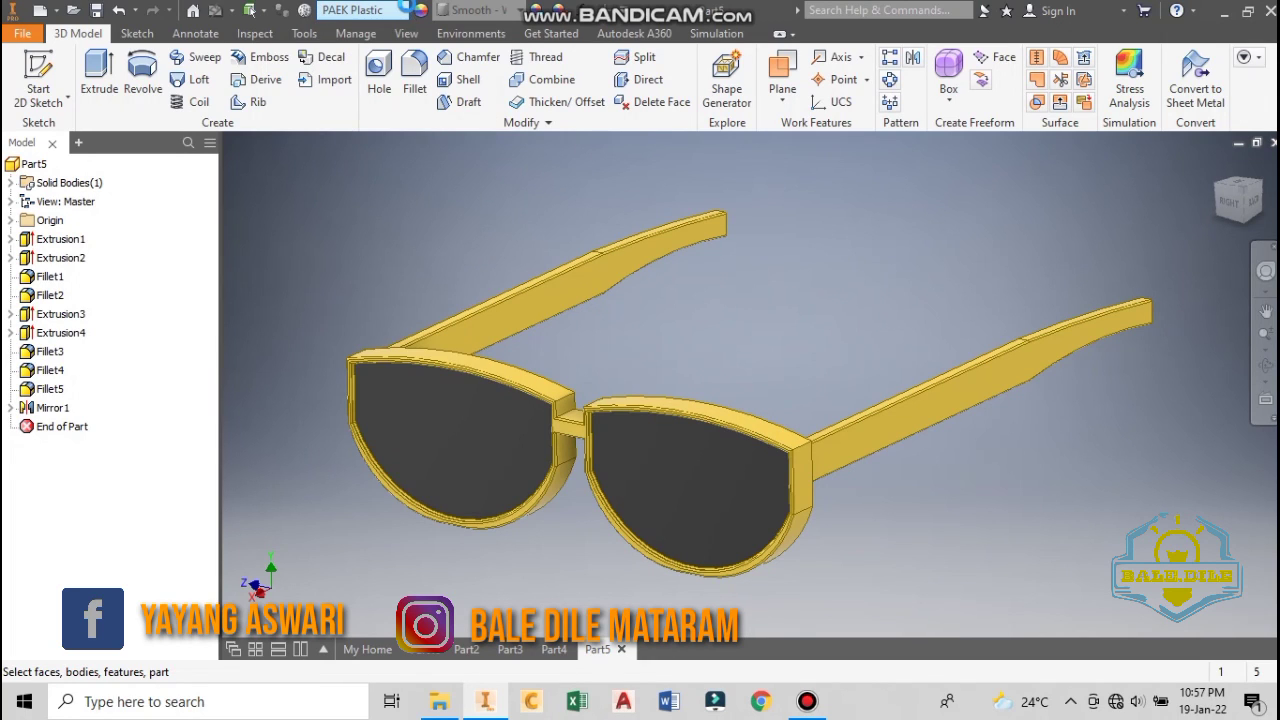